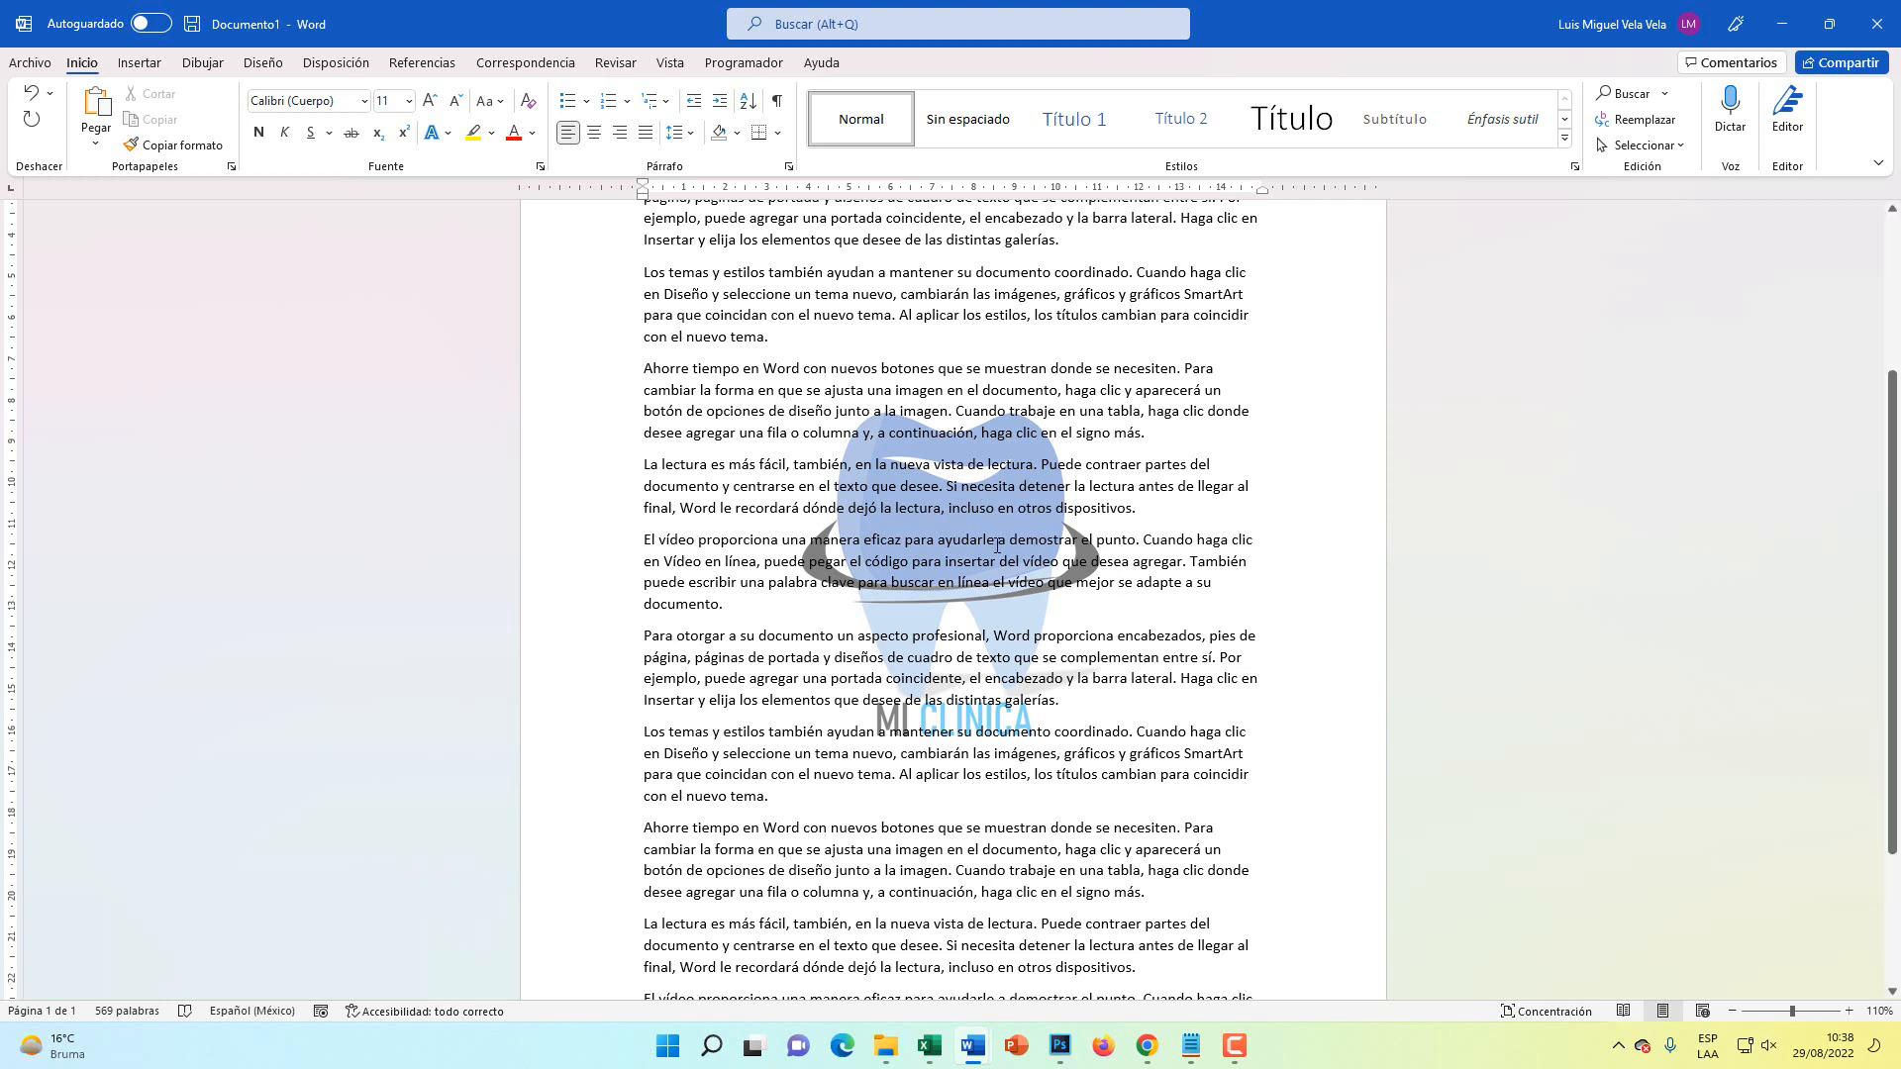
- Look over the two example documents, one with the clinic logo watermark and one with the BORRADOR text watermark
scroll(997, 546, down, 1)
scroll(997, 547, up, 2)
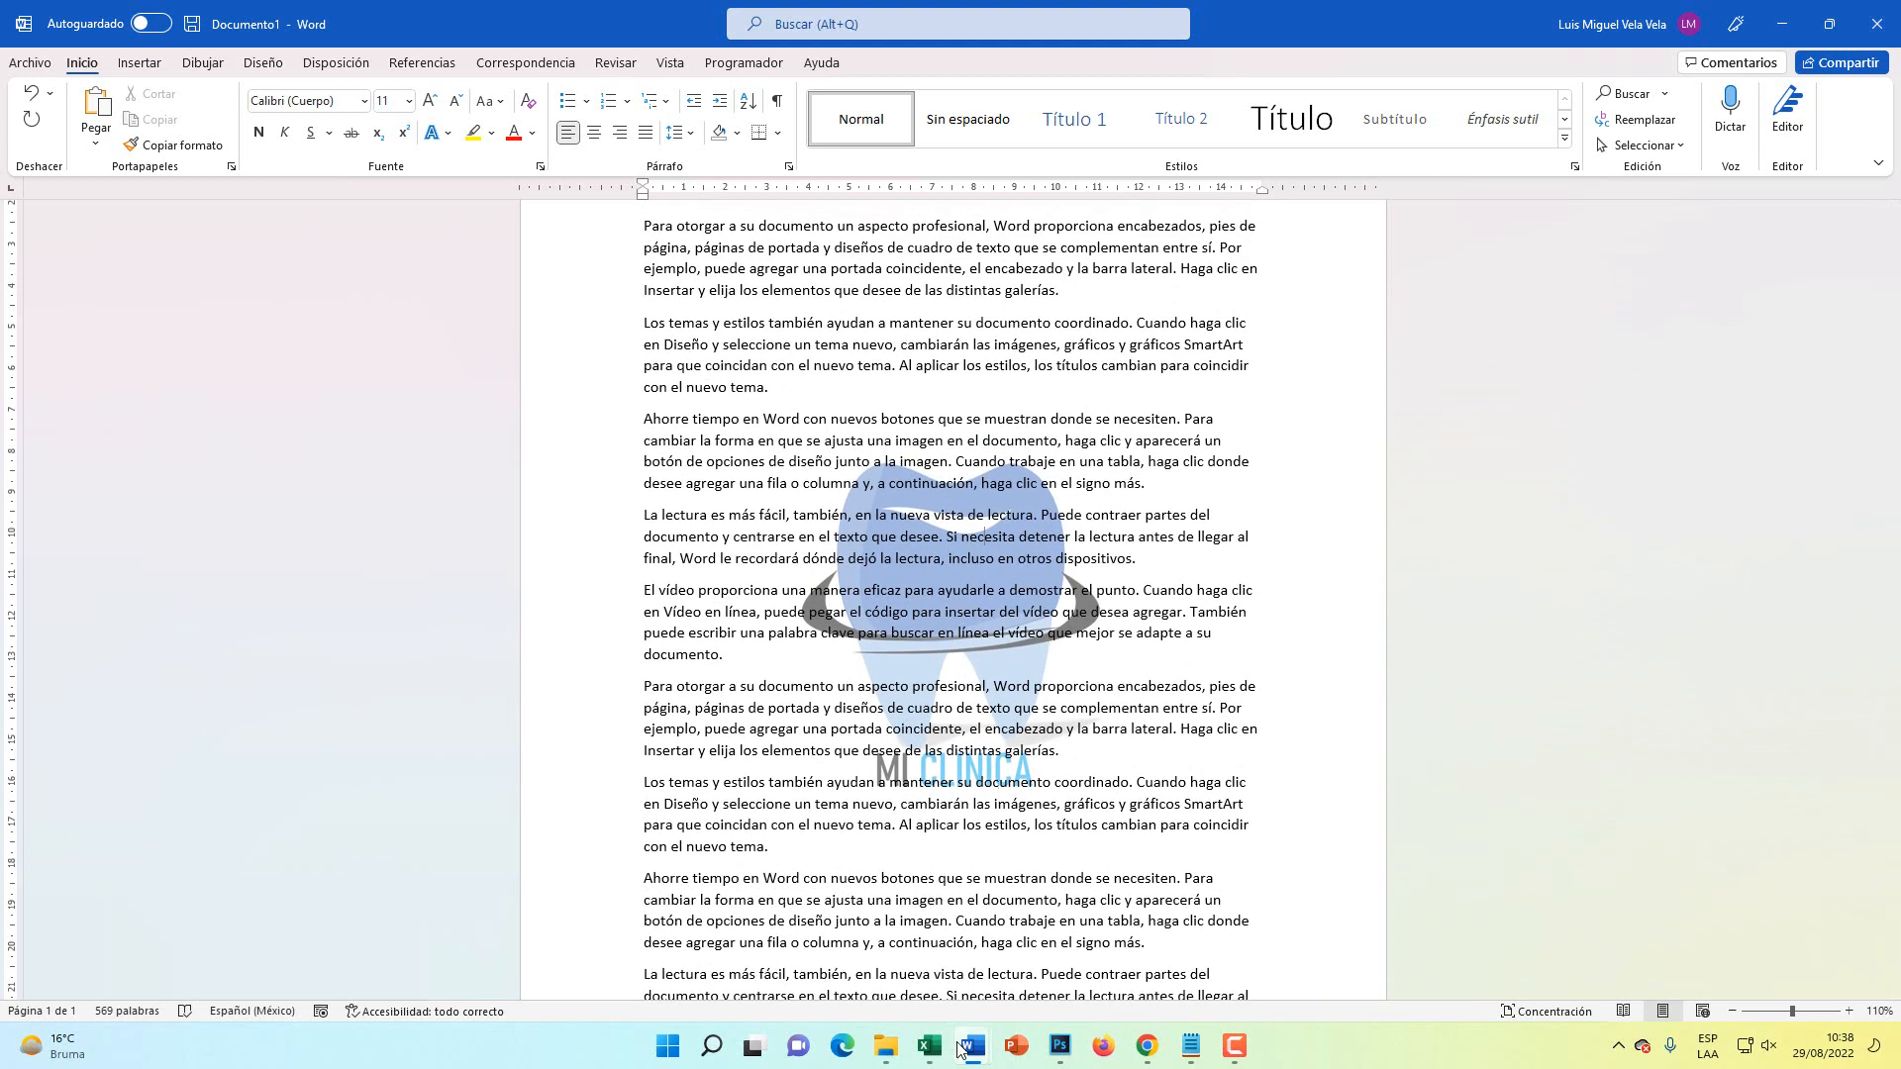
mouse_move(960, 1049)
click(1083, 949)
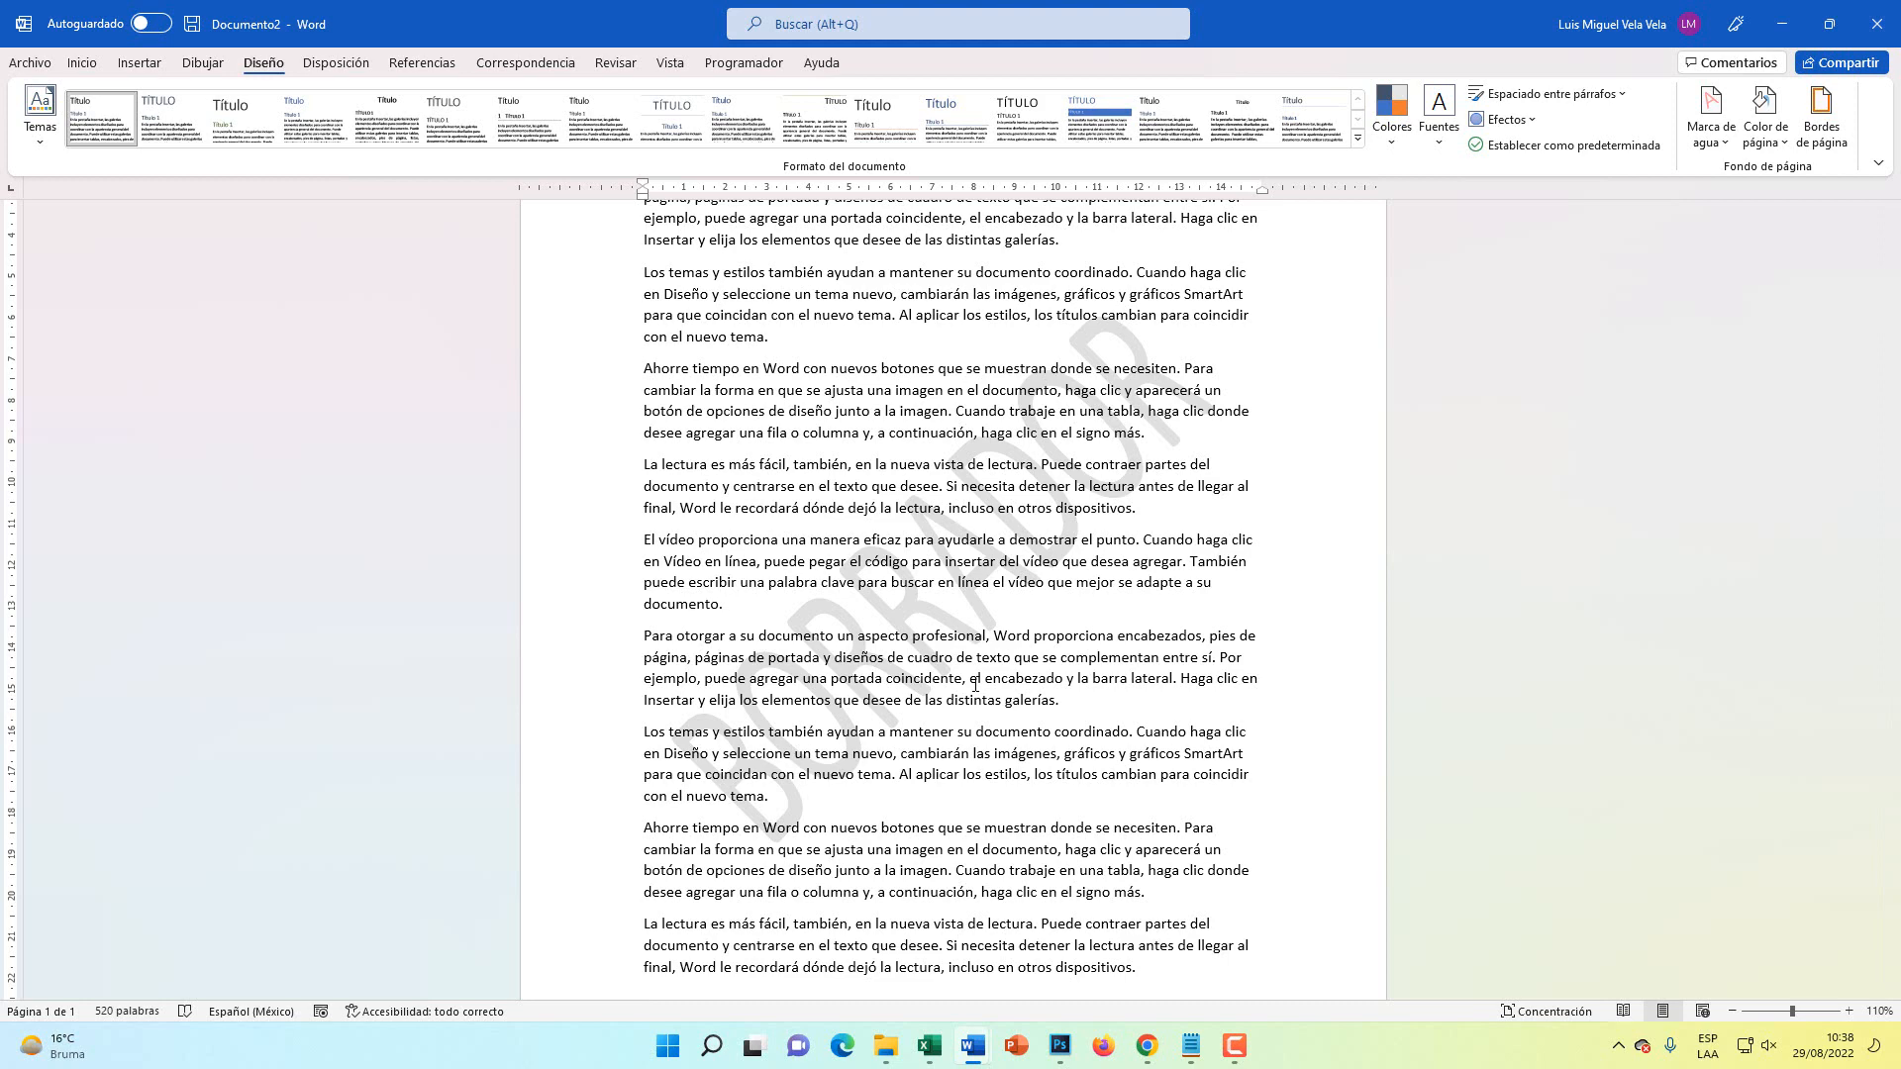
mouse_move(973, 1045)
click(861, 950)
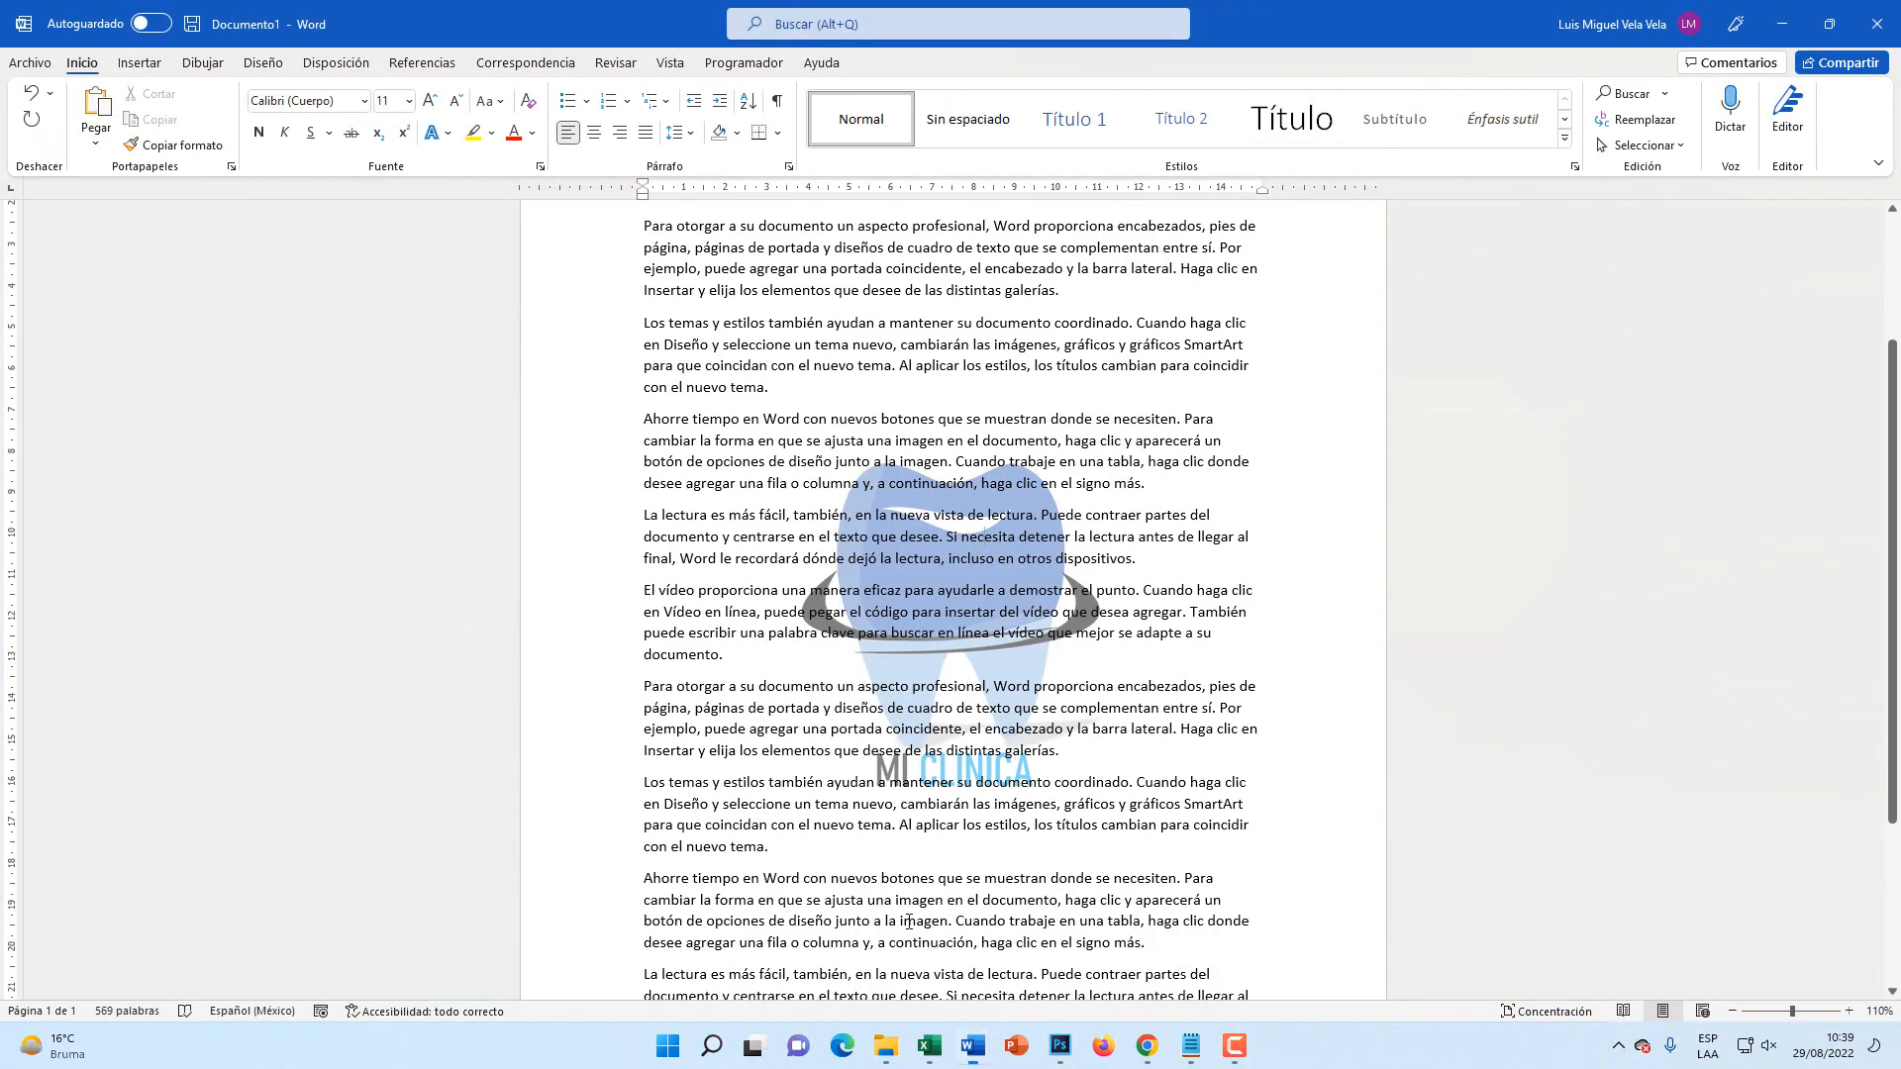
scroll(990, 861, down, 3)
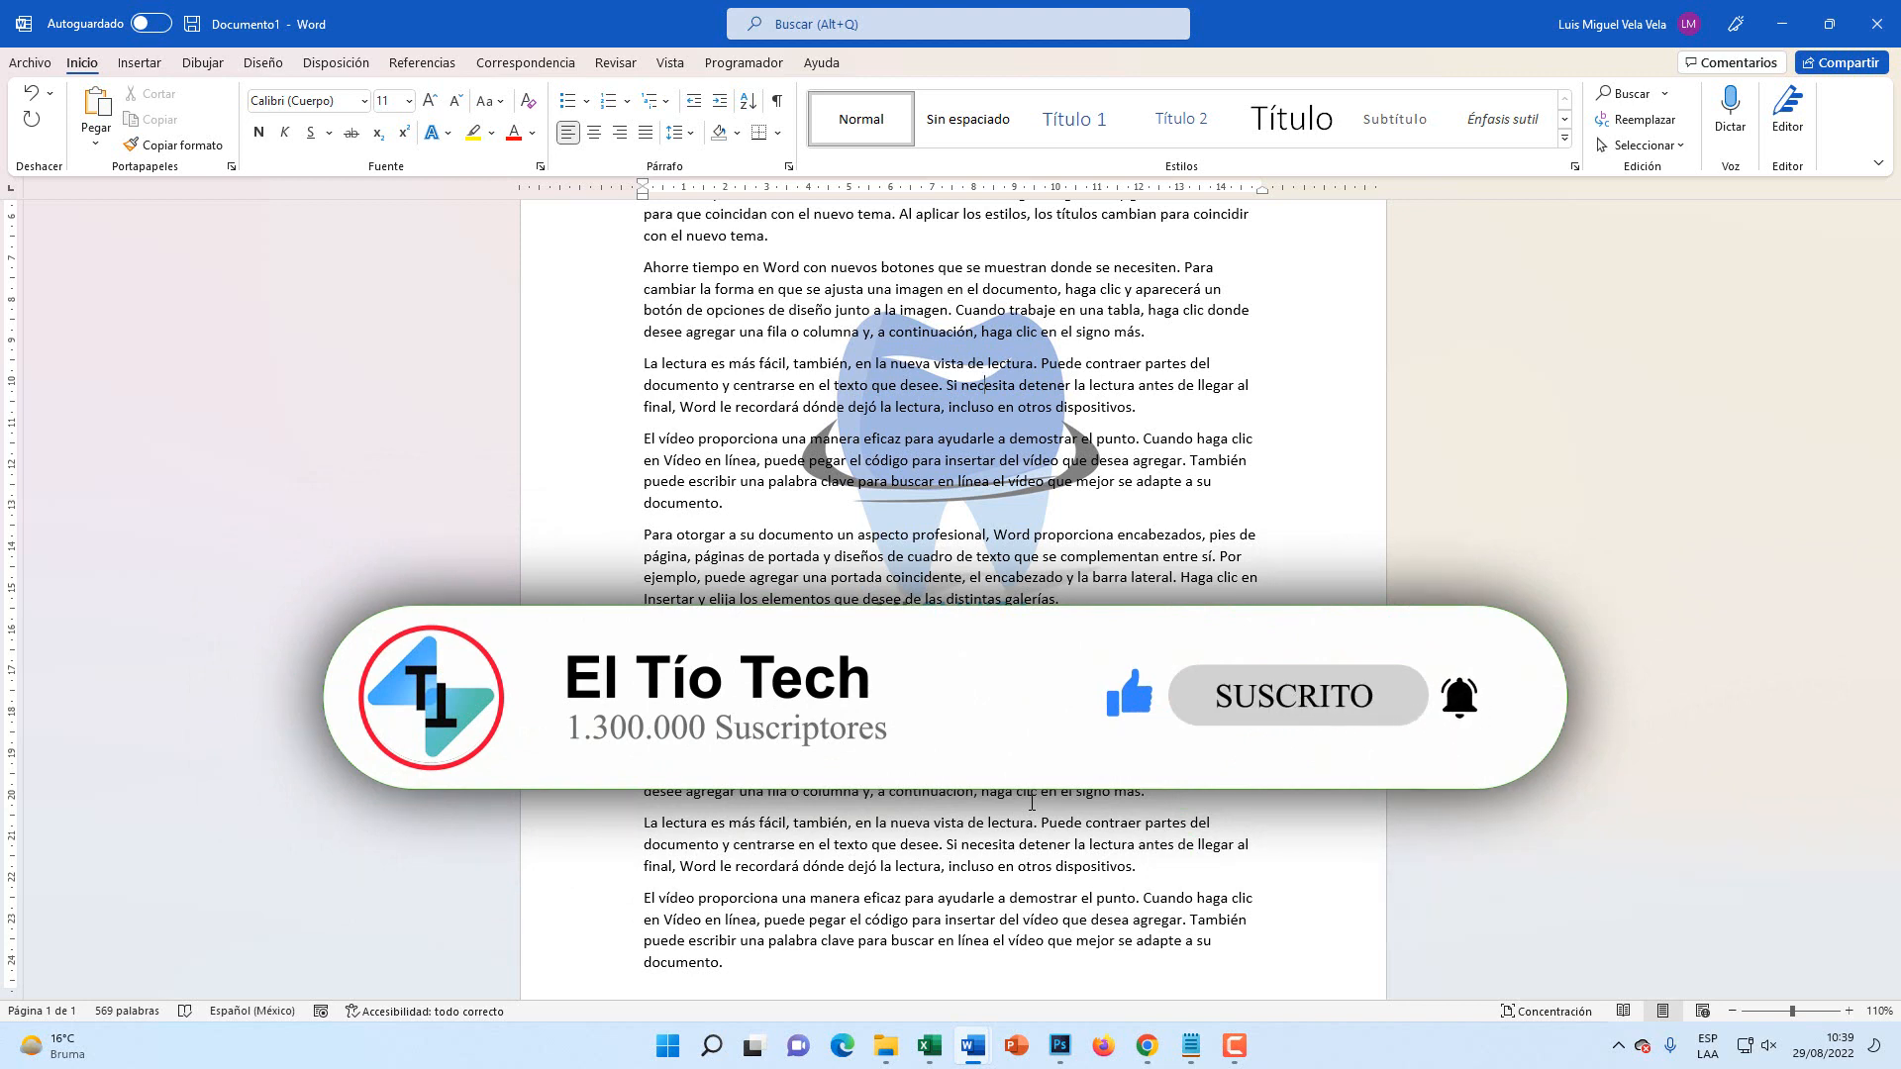
- Search the computer for Word, launch it, and create a new blank document
click(715, 1047)
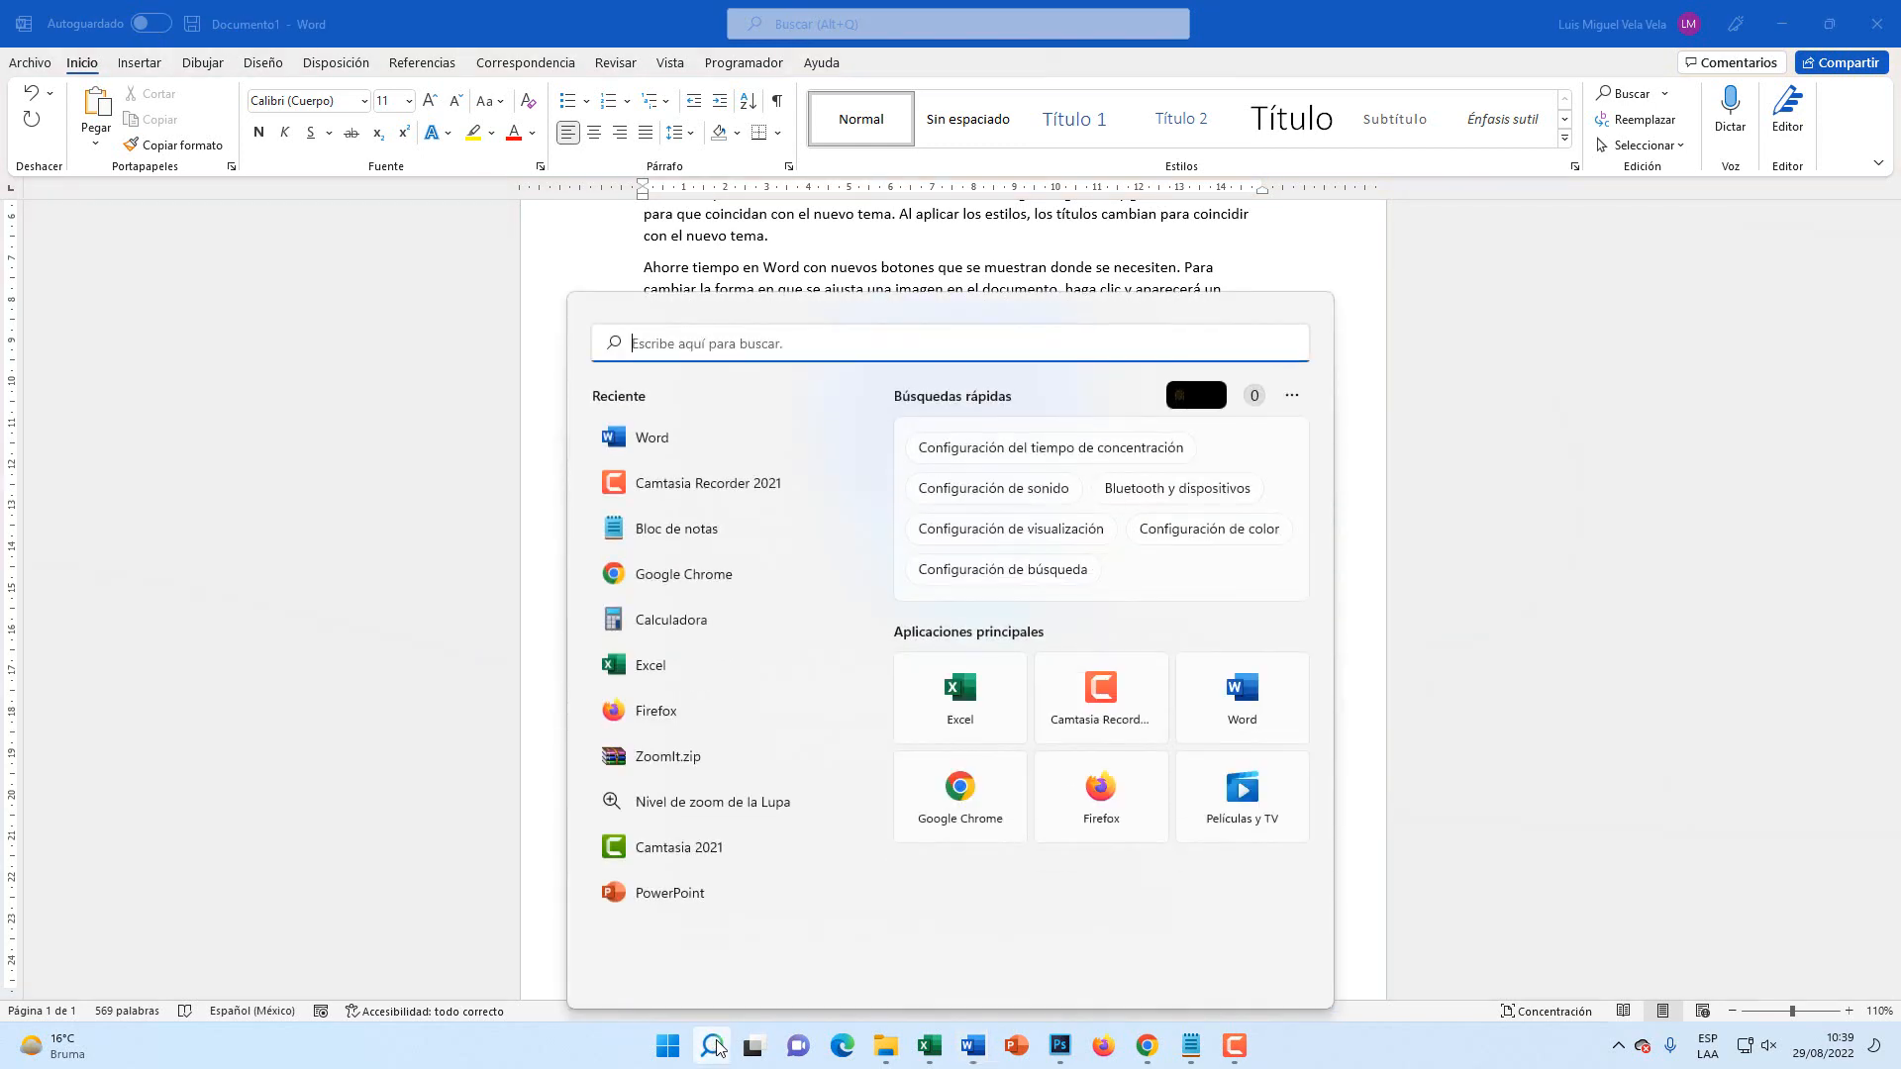
text(Word)
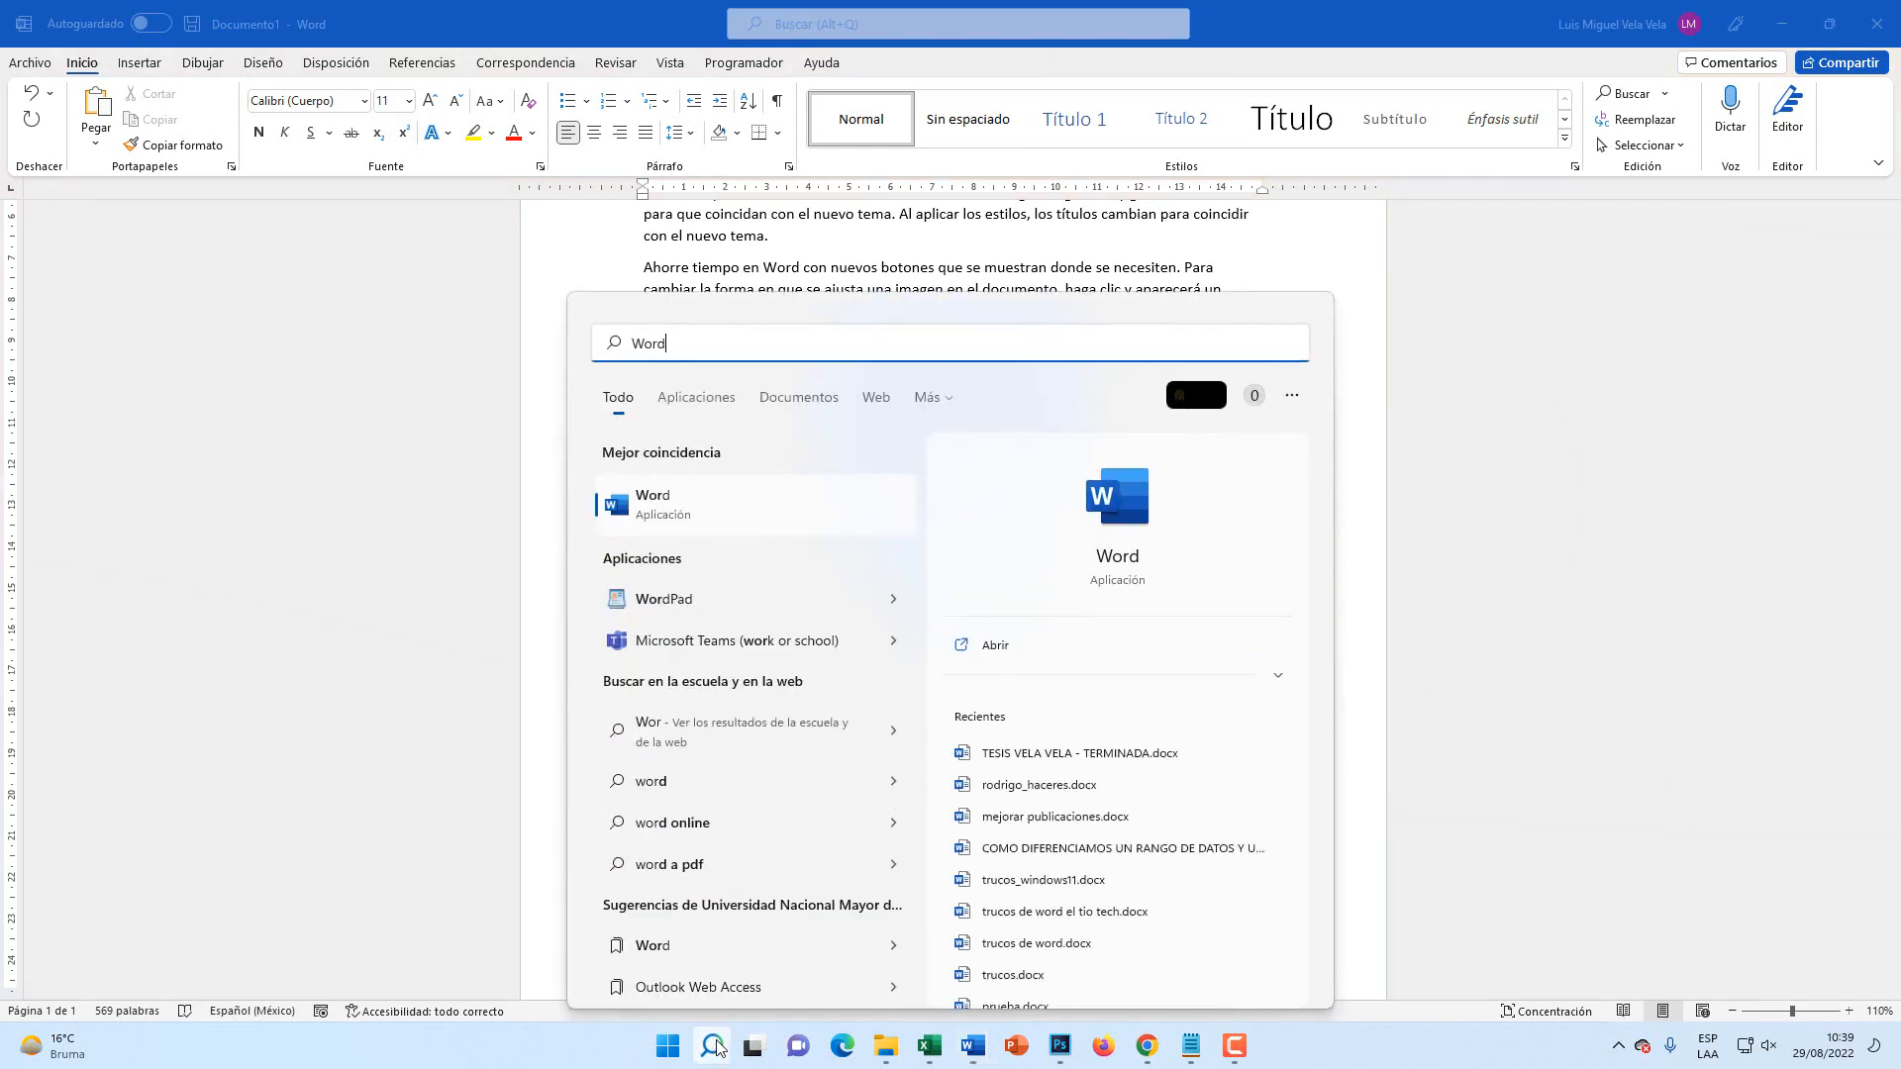
key(Return)
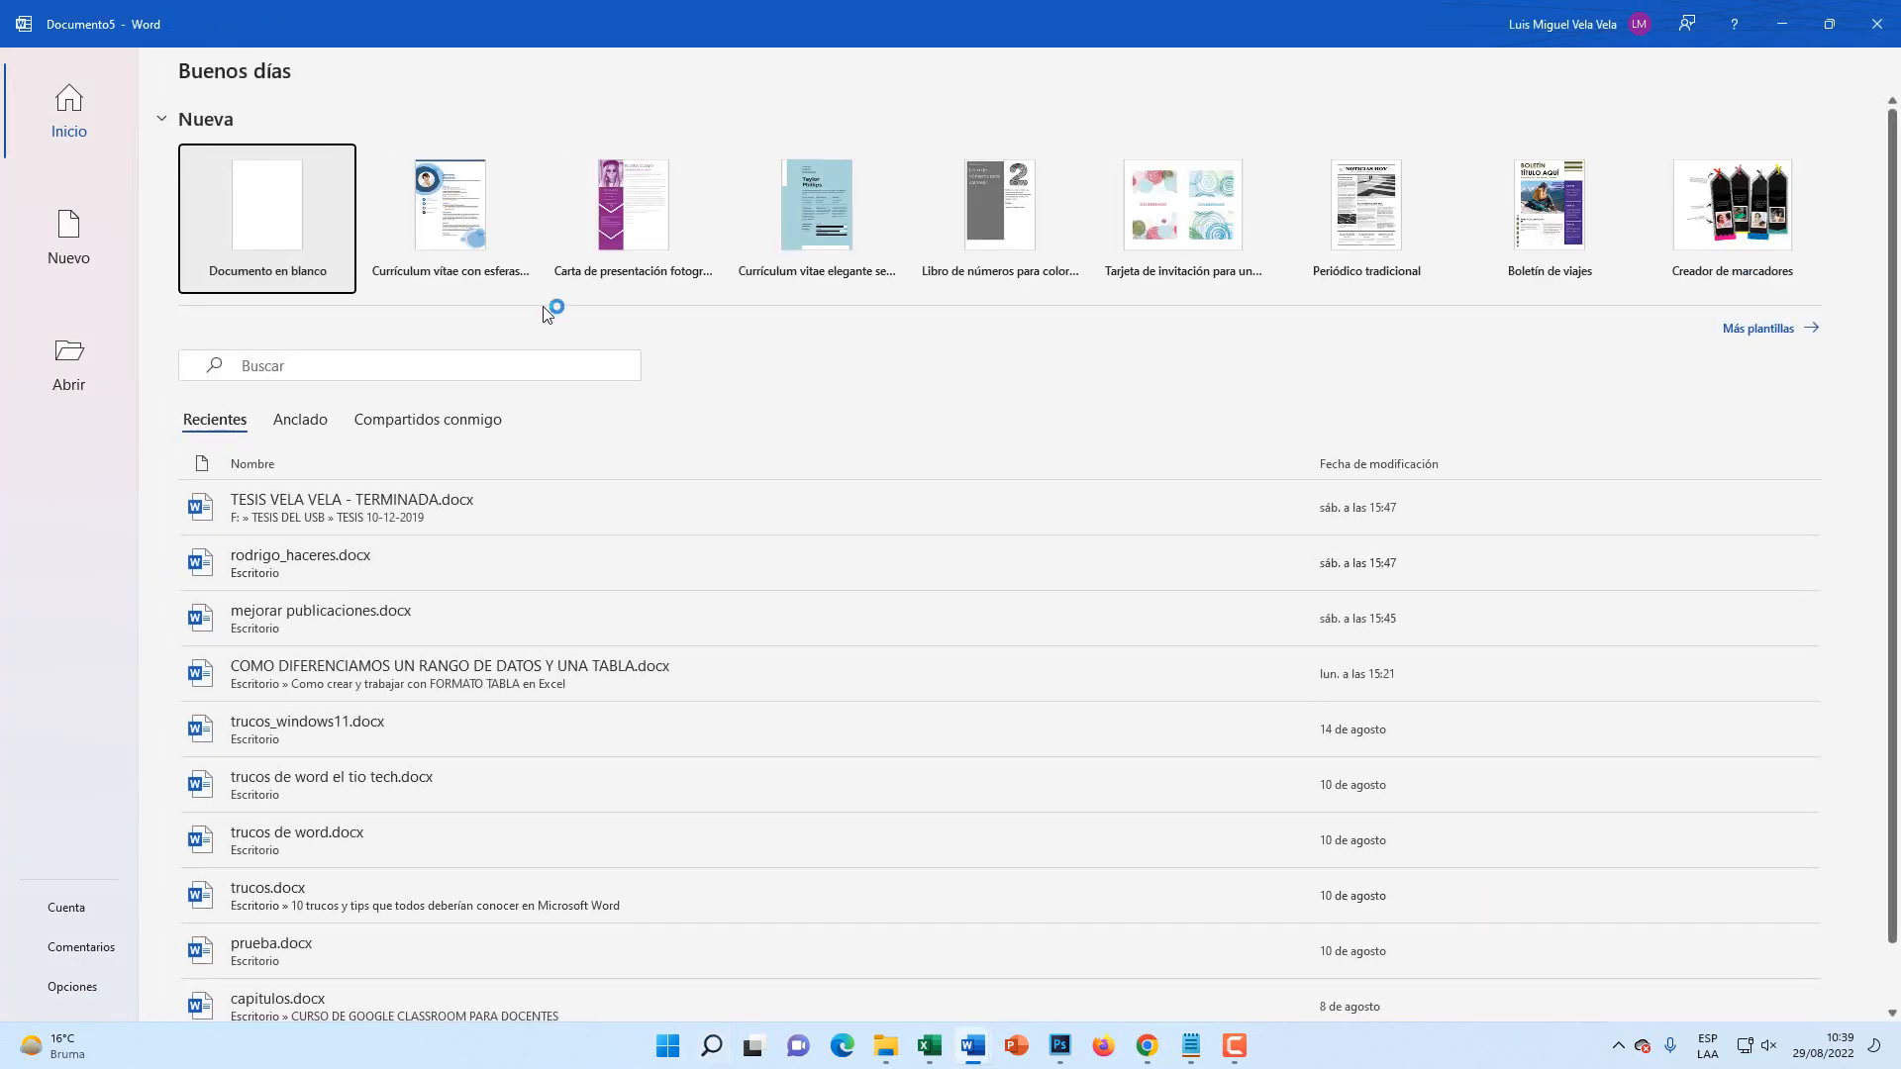
click(275, 242)
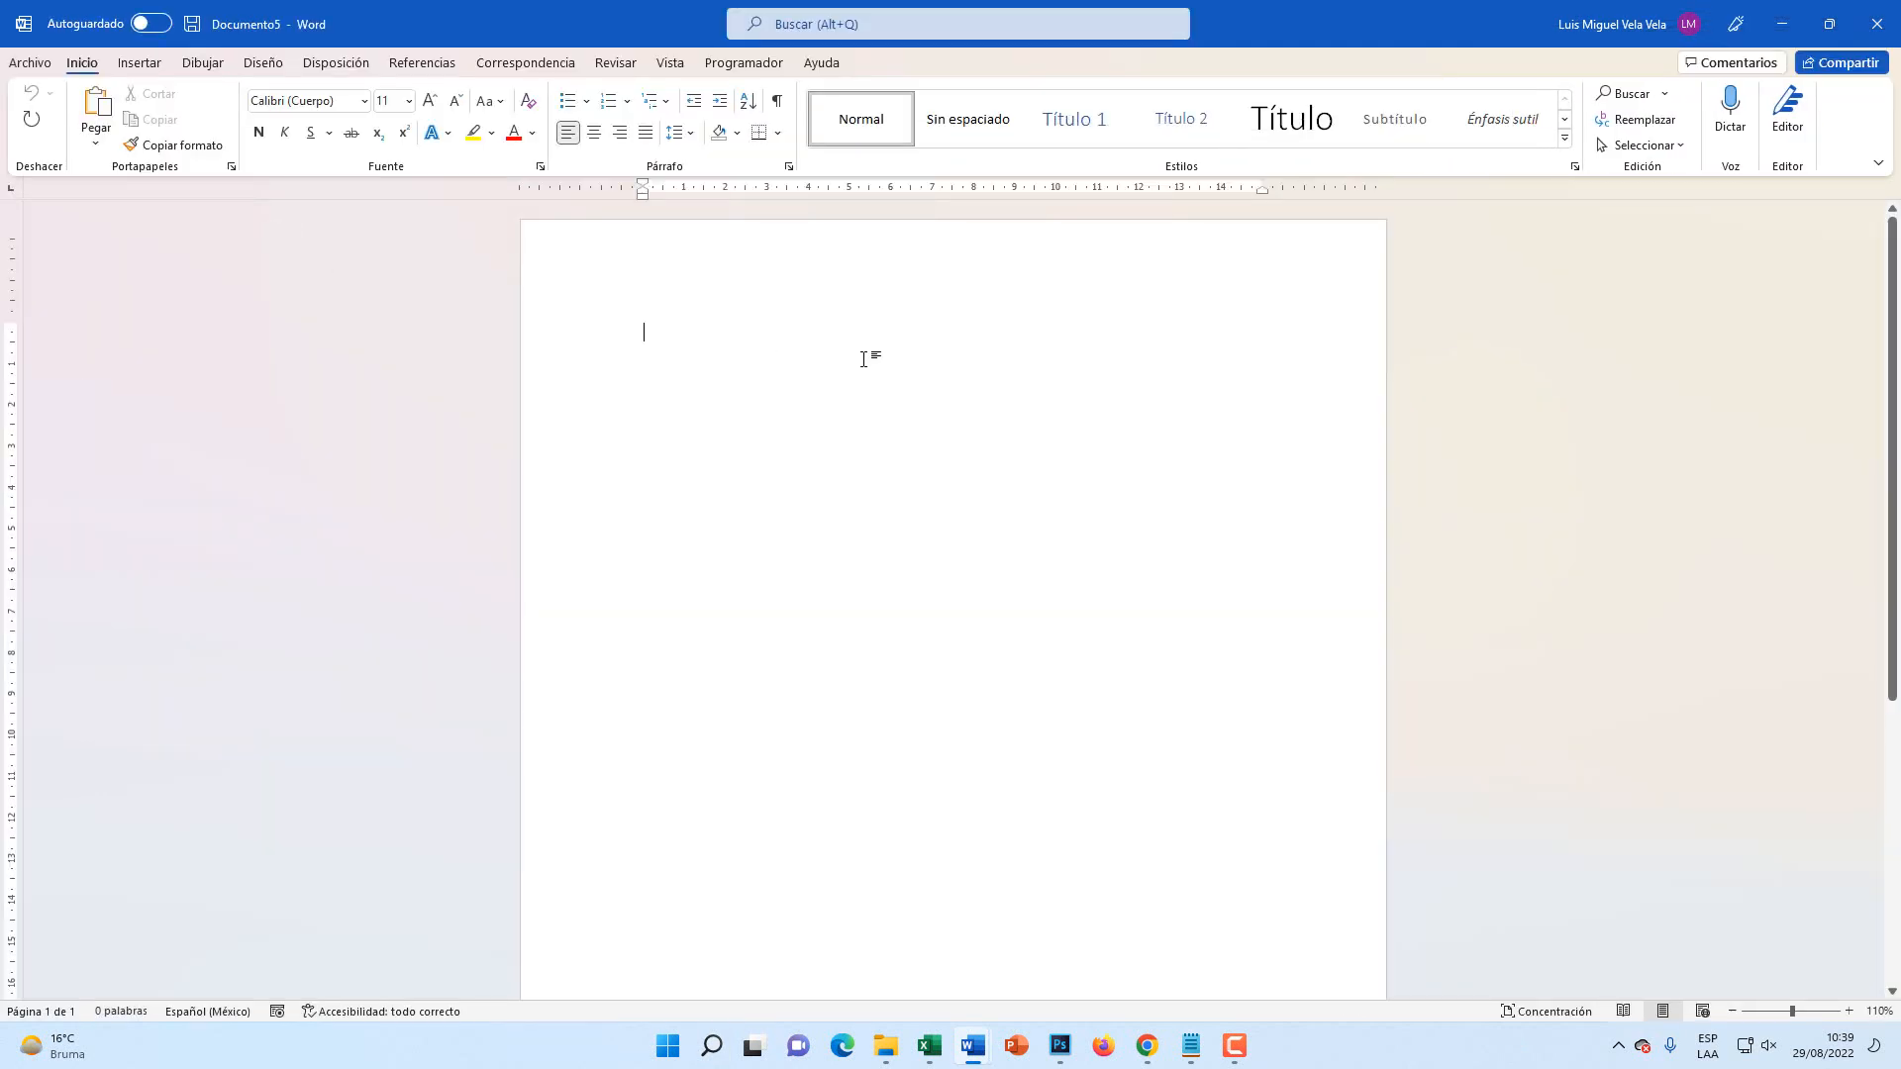
- Fill the blank document with 20 paragraphs of sample text using =rand(20)
text(=rand()
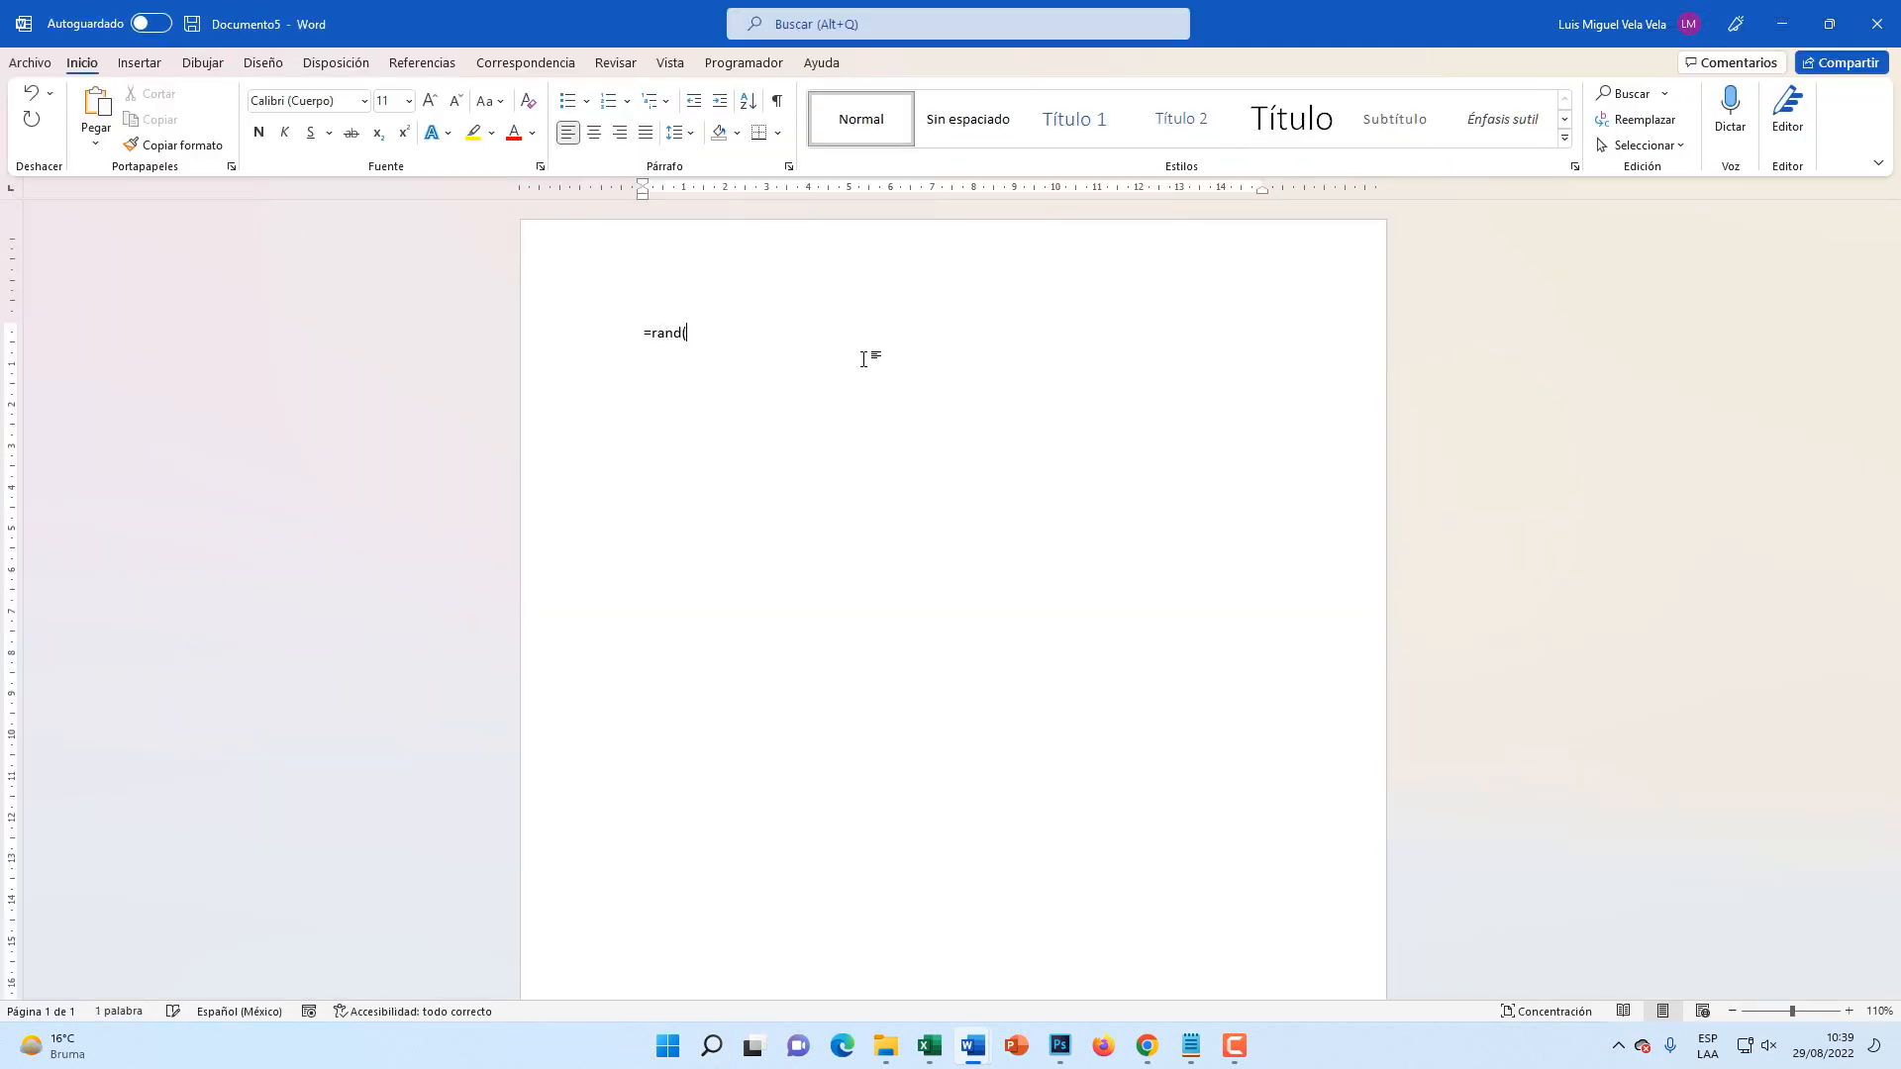
text(20))
key(Return)
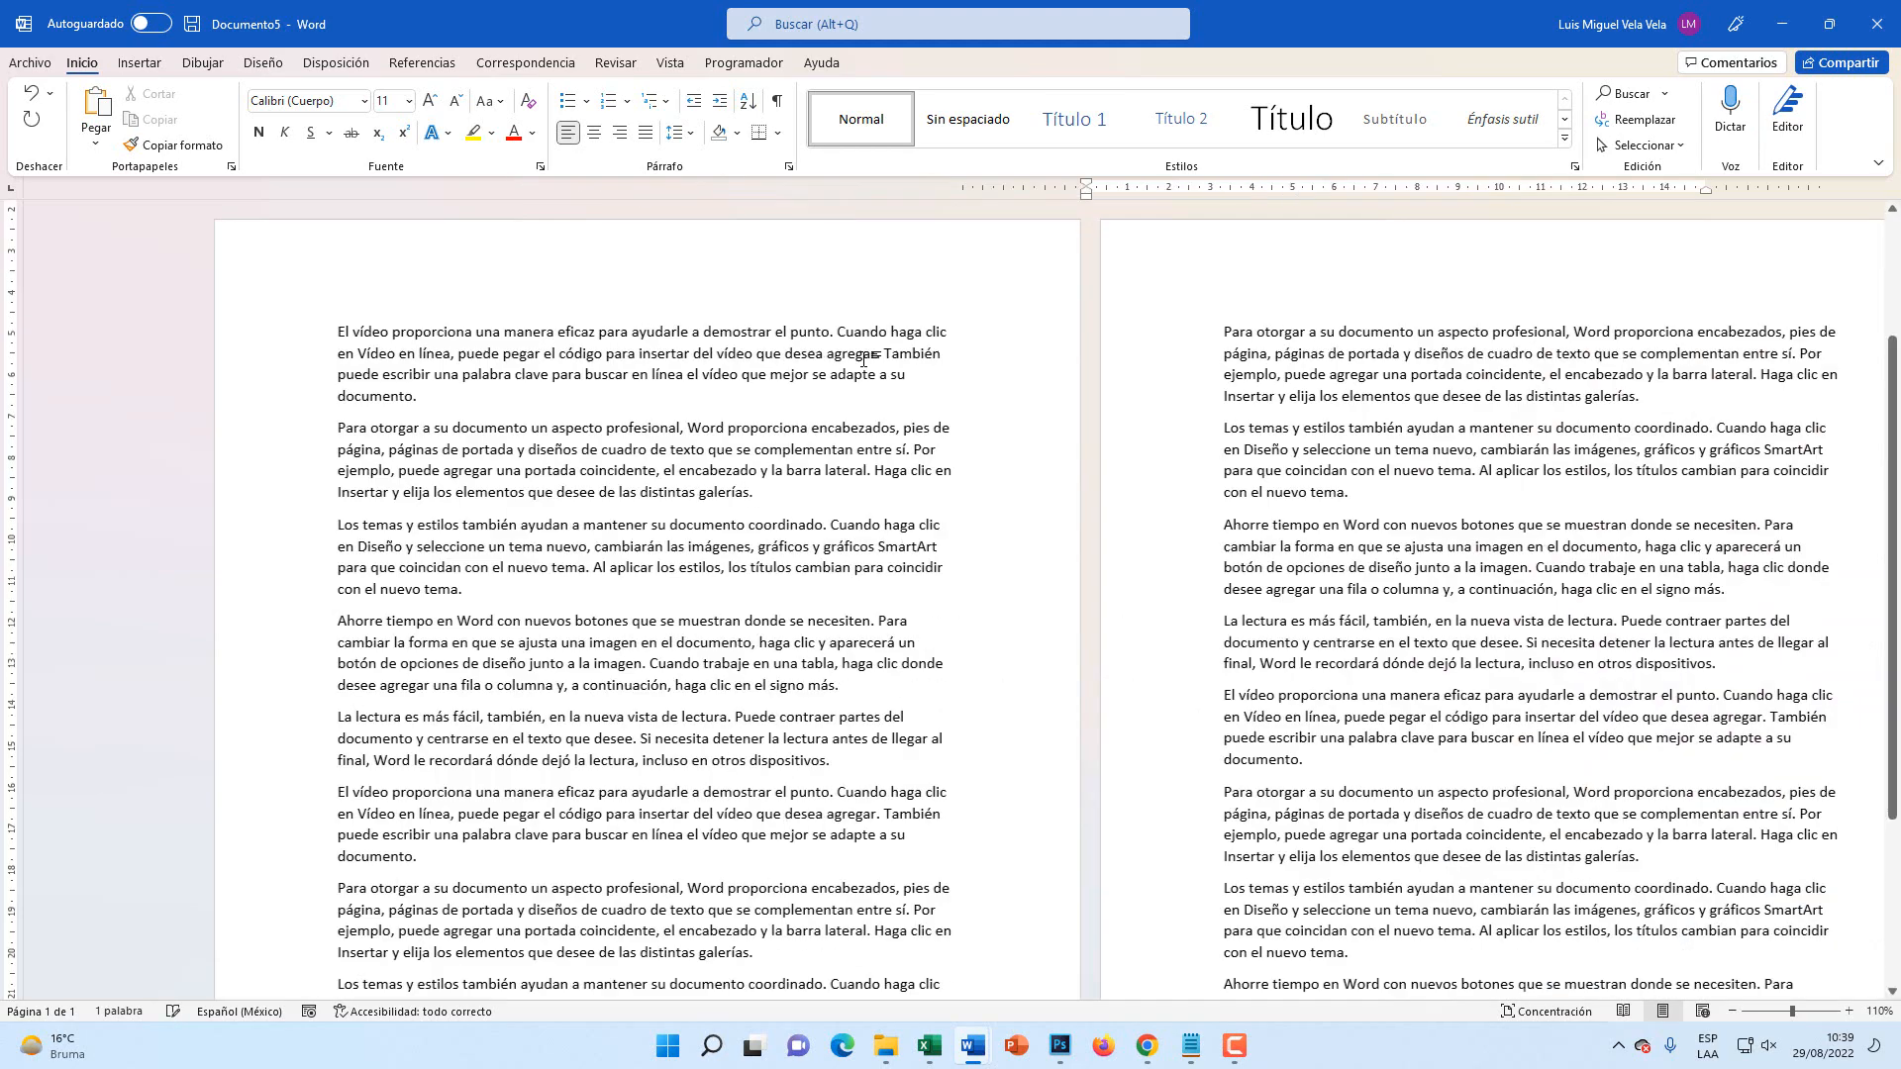
scroll(522, 441, up, 1)
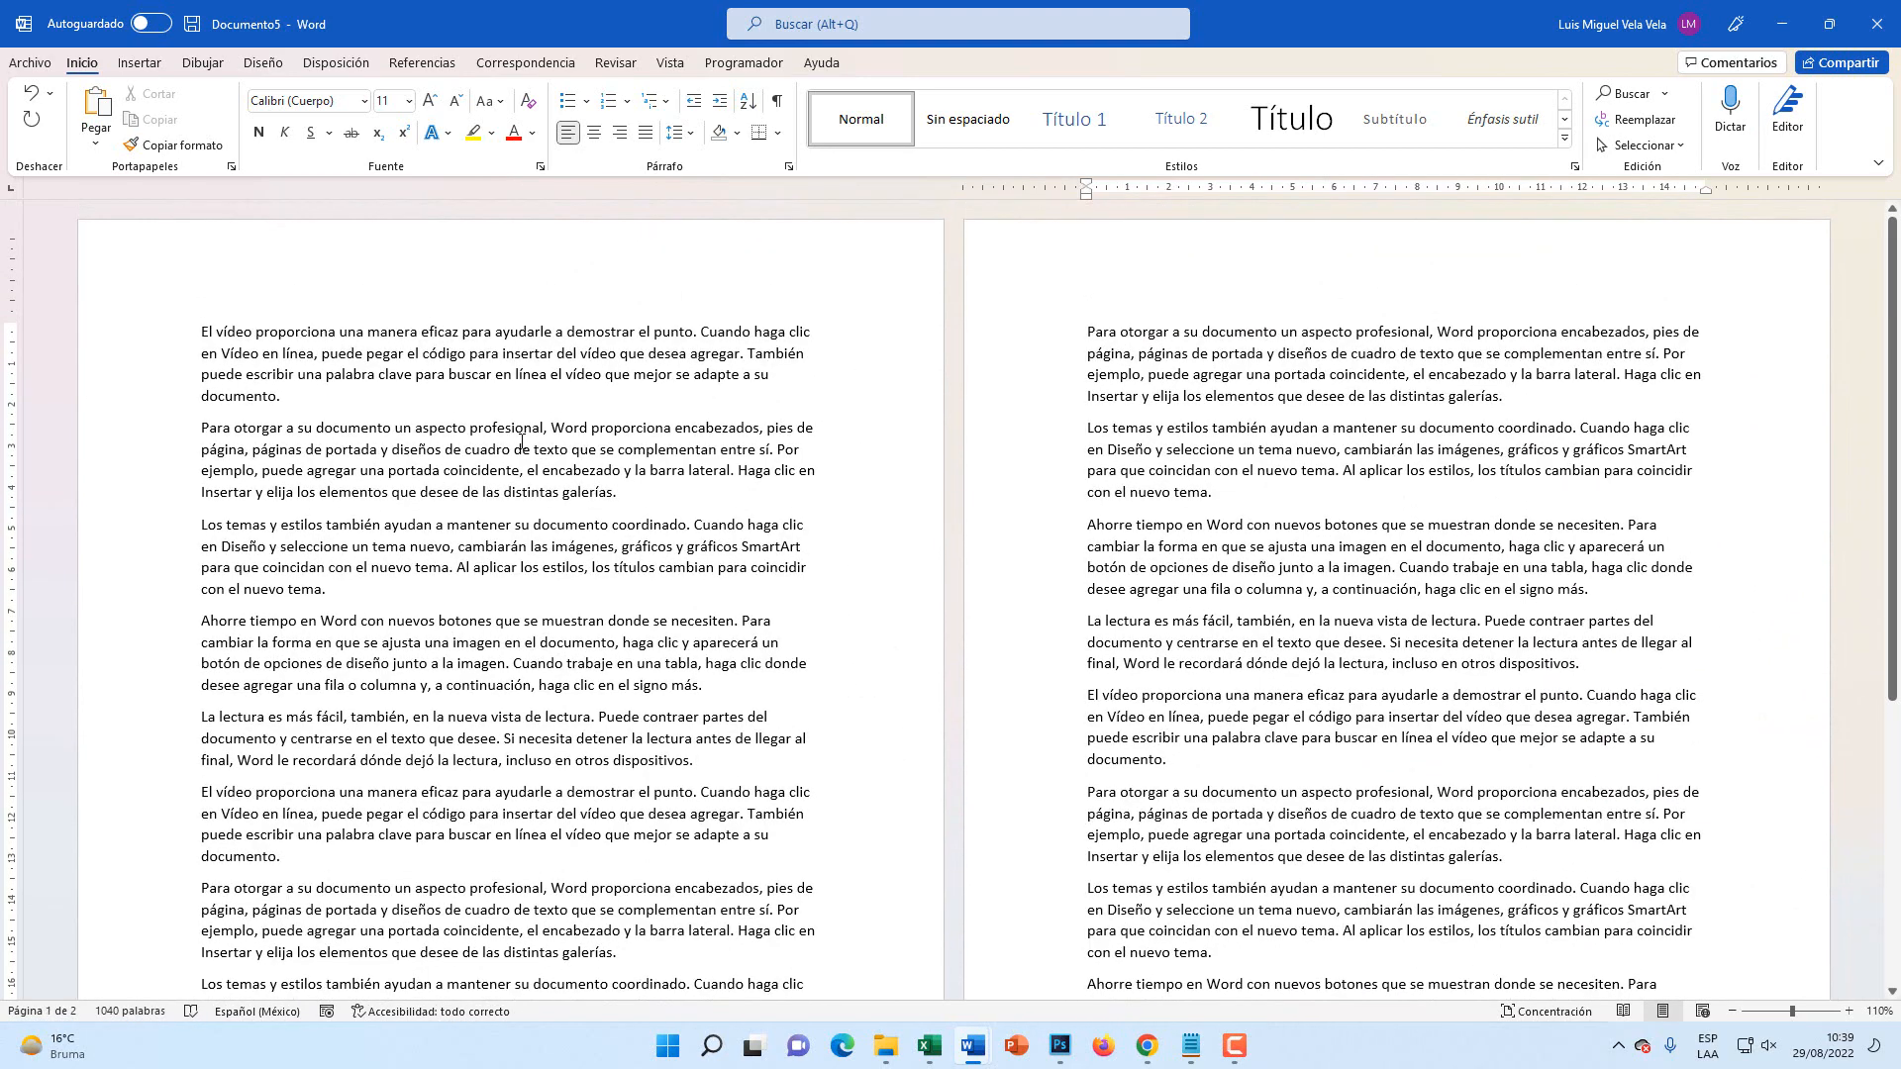
- Apply the preset watermark CONFIDENCIAL 1 to the document and replace it with NO COPIAR 2
click(358, 402)
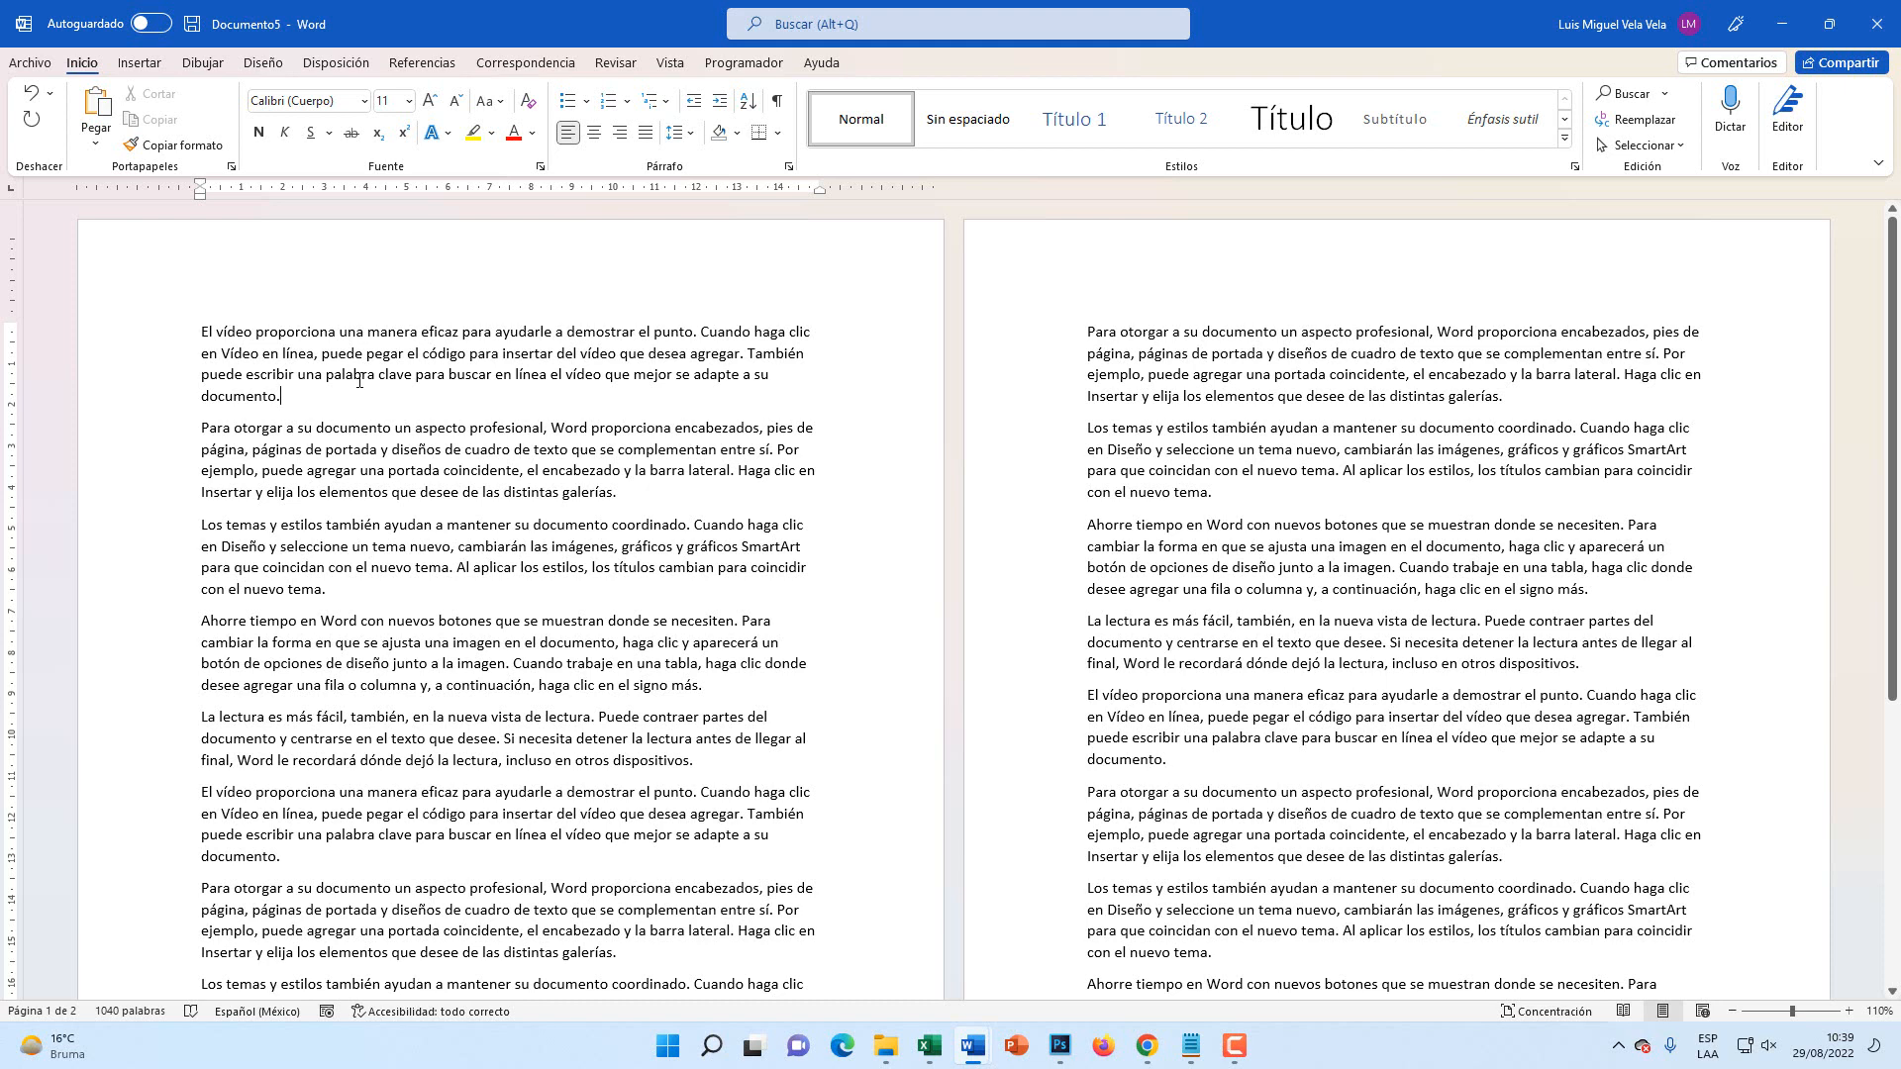
click(260, 65)
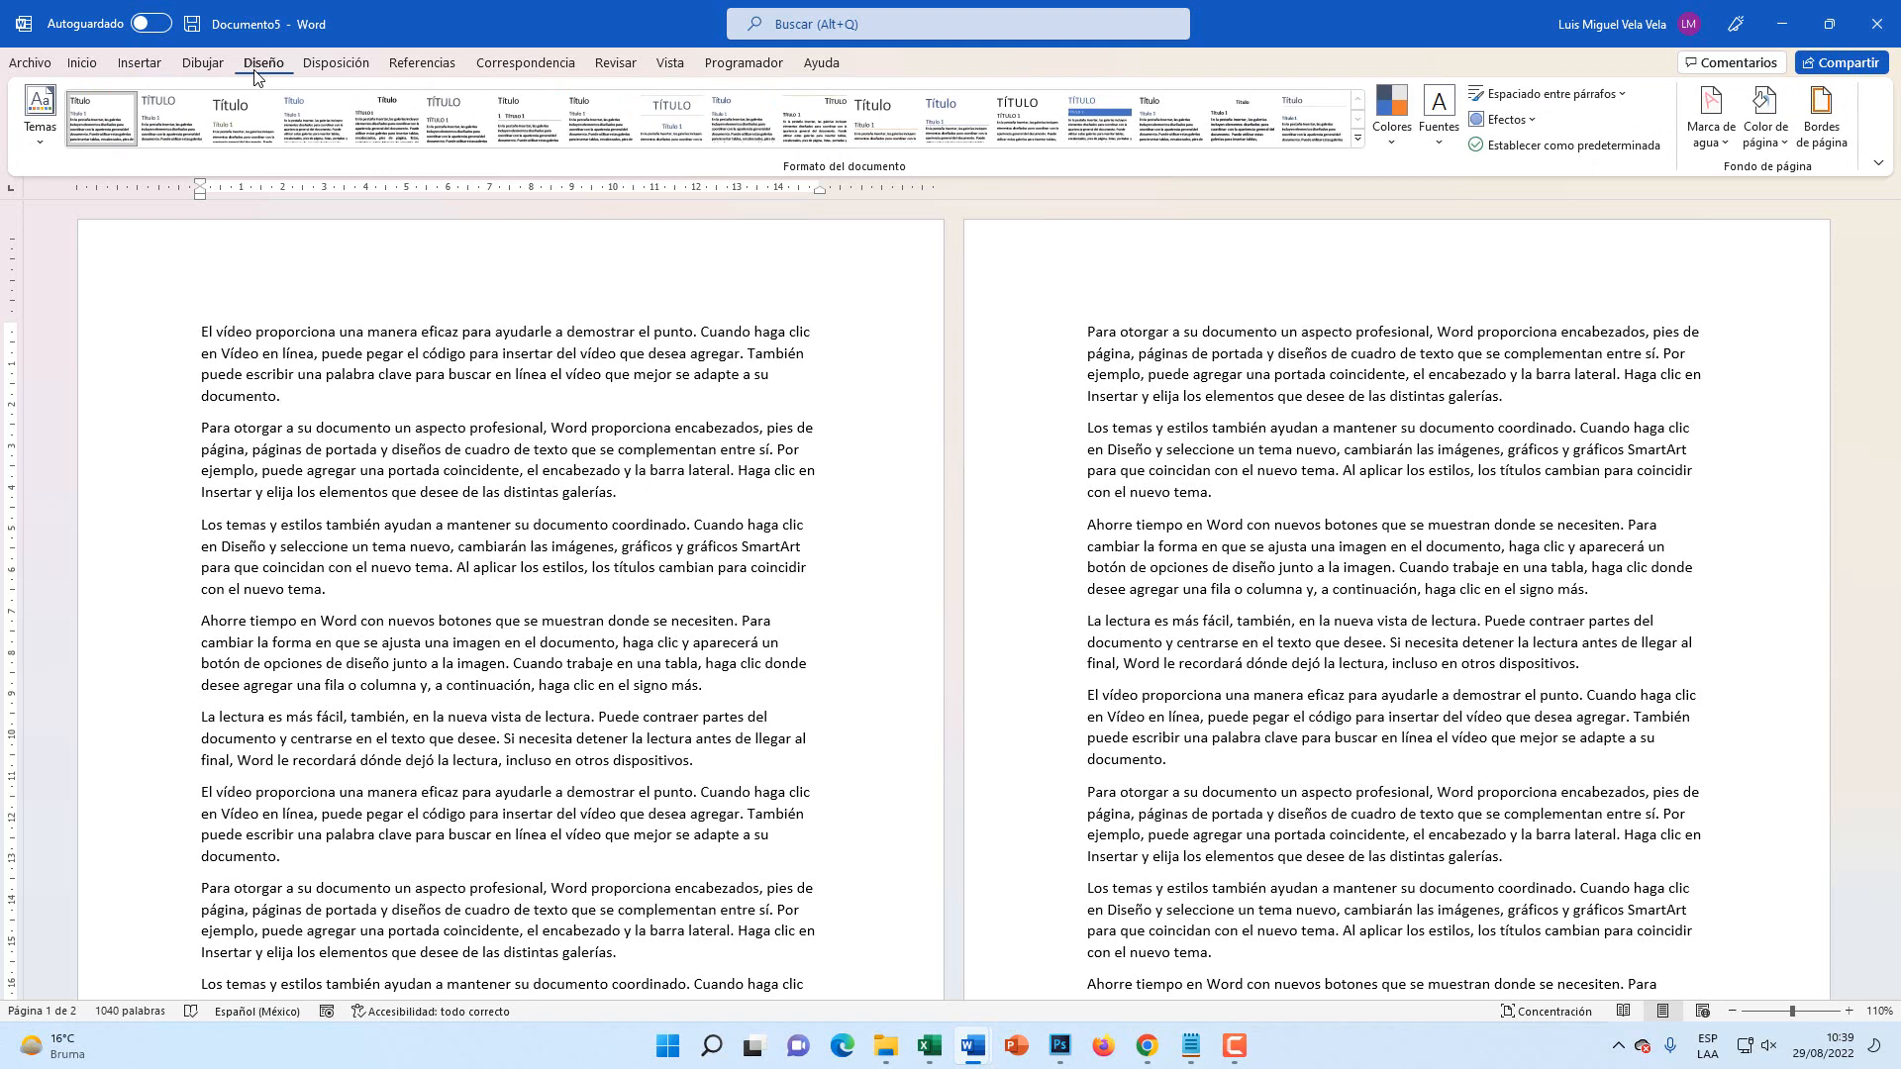
click(1718, 143)
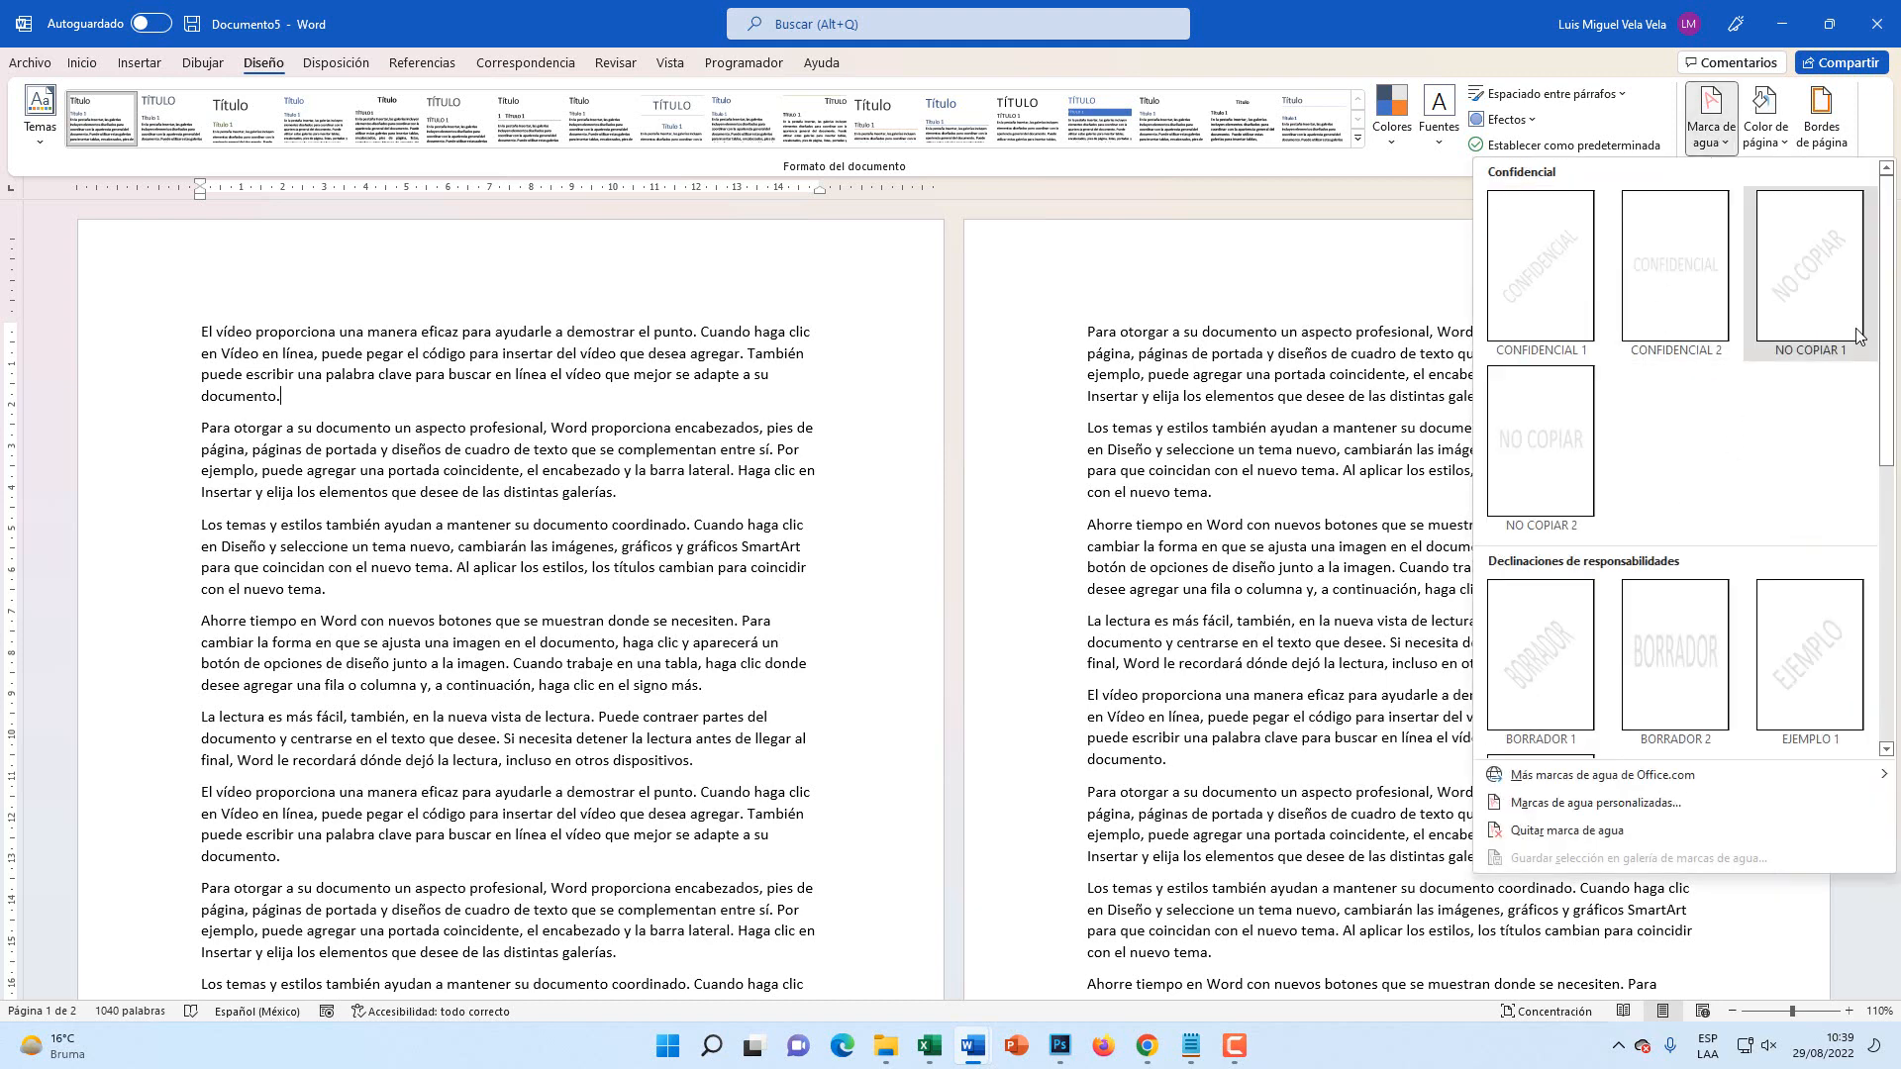
click(1531, 275)
scroll(636, 723, down, 5)
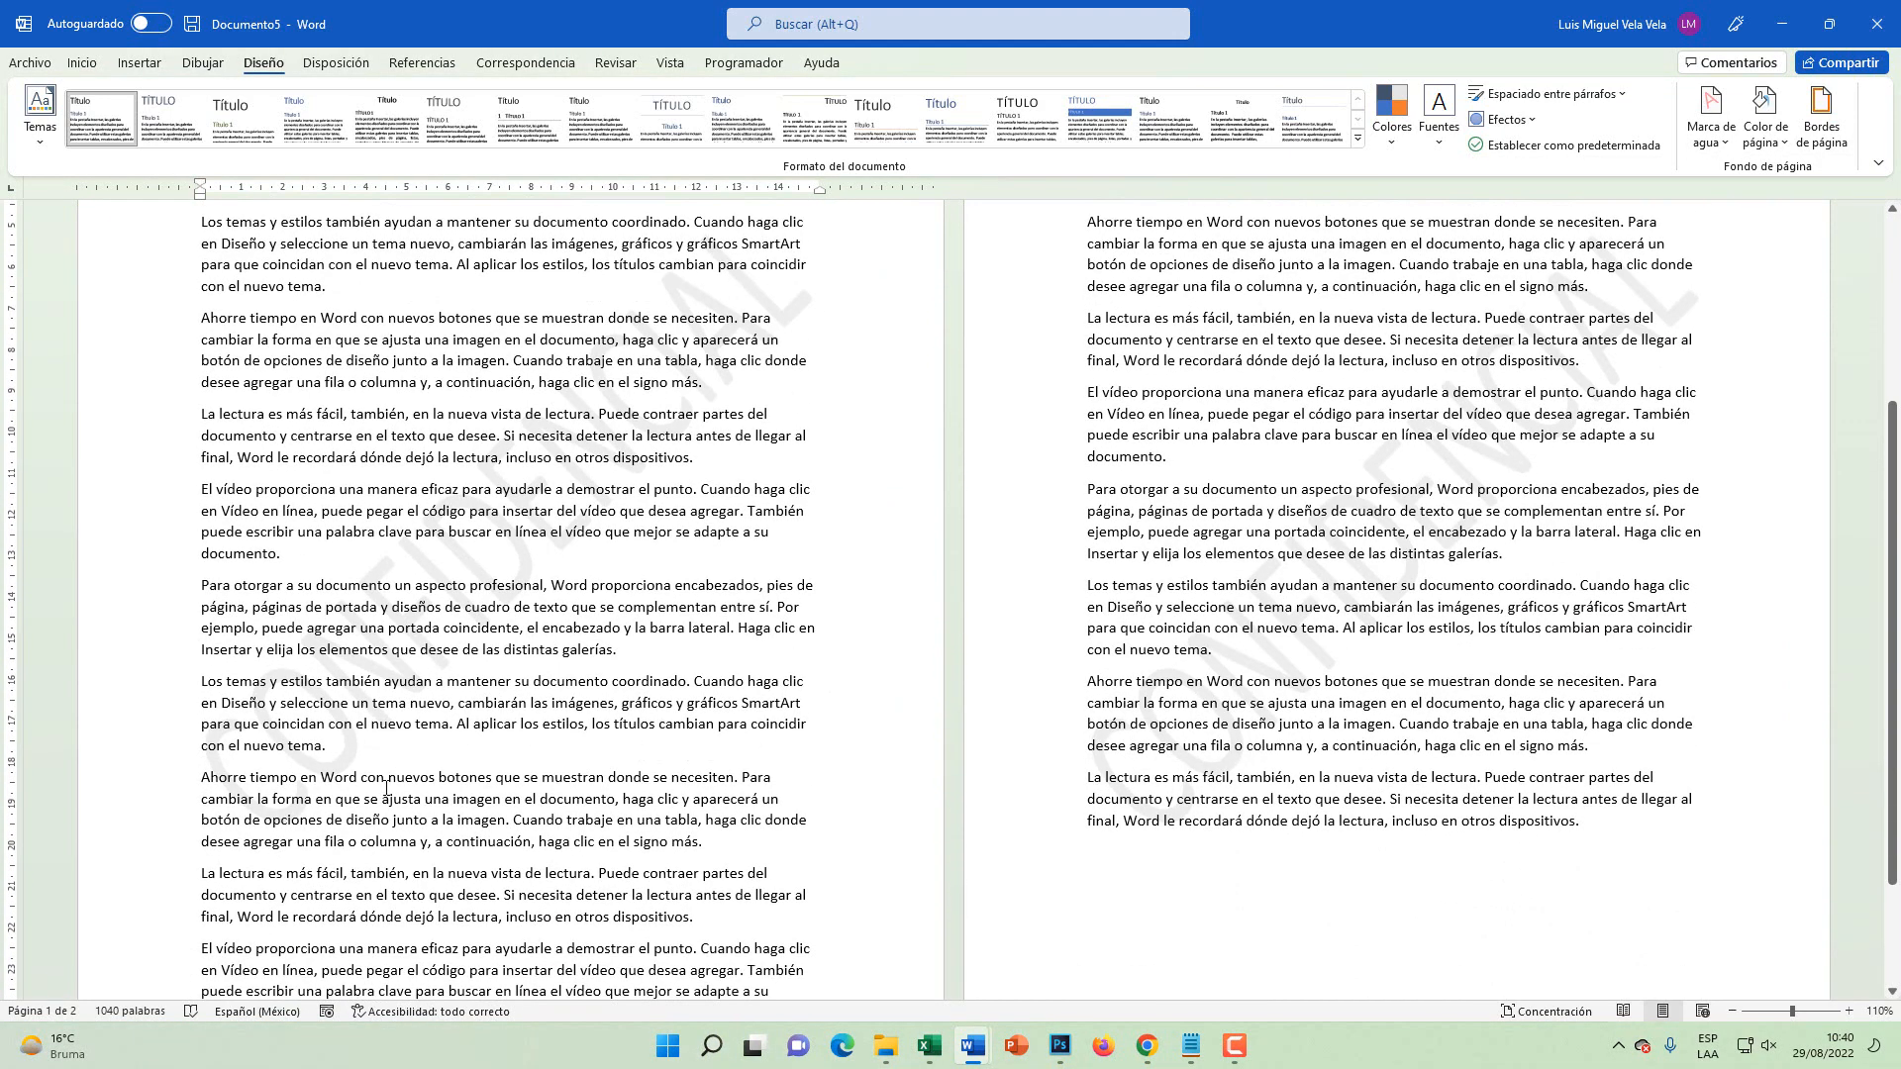
scroll(386, 787, up, 2)
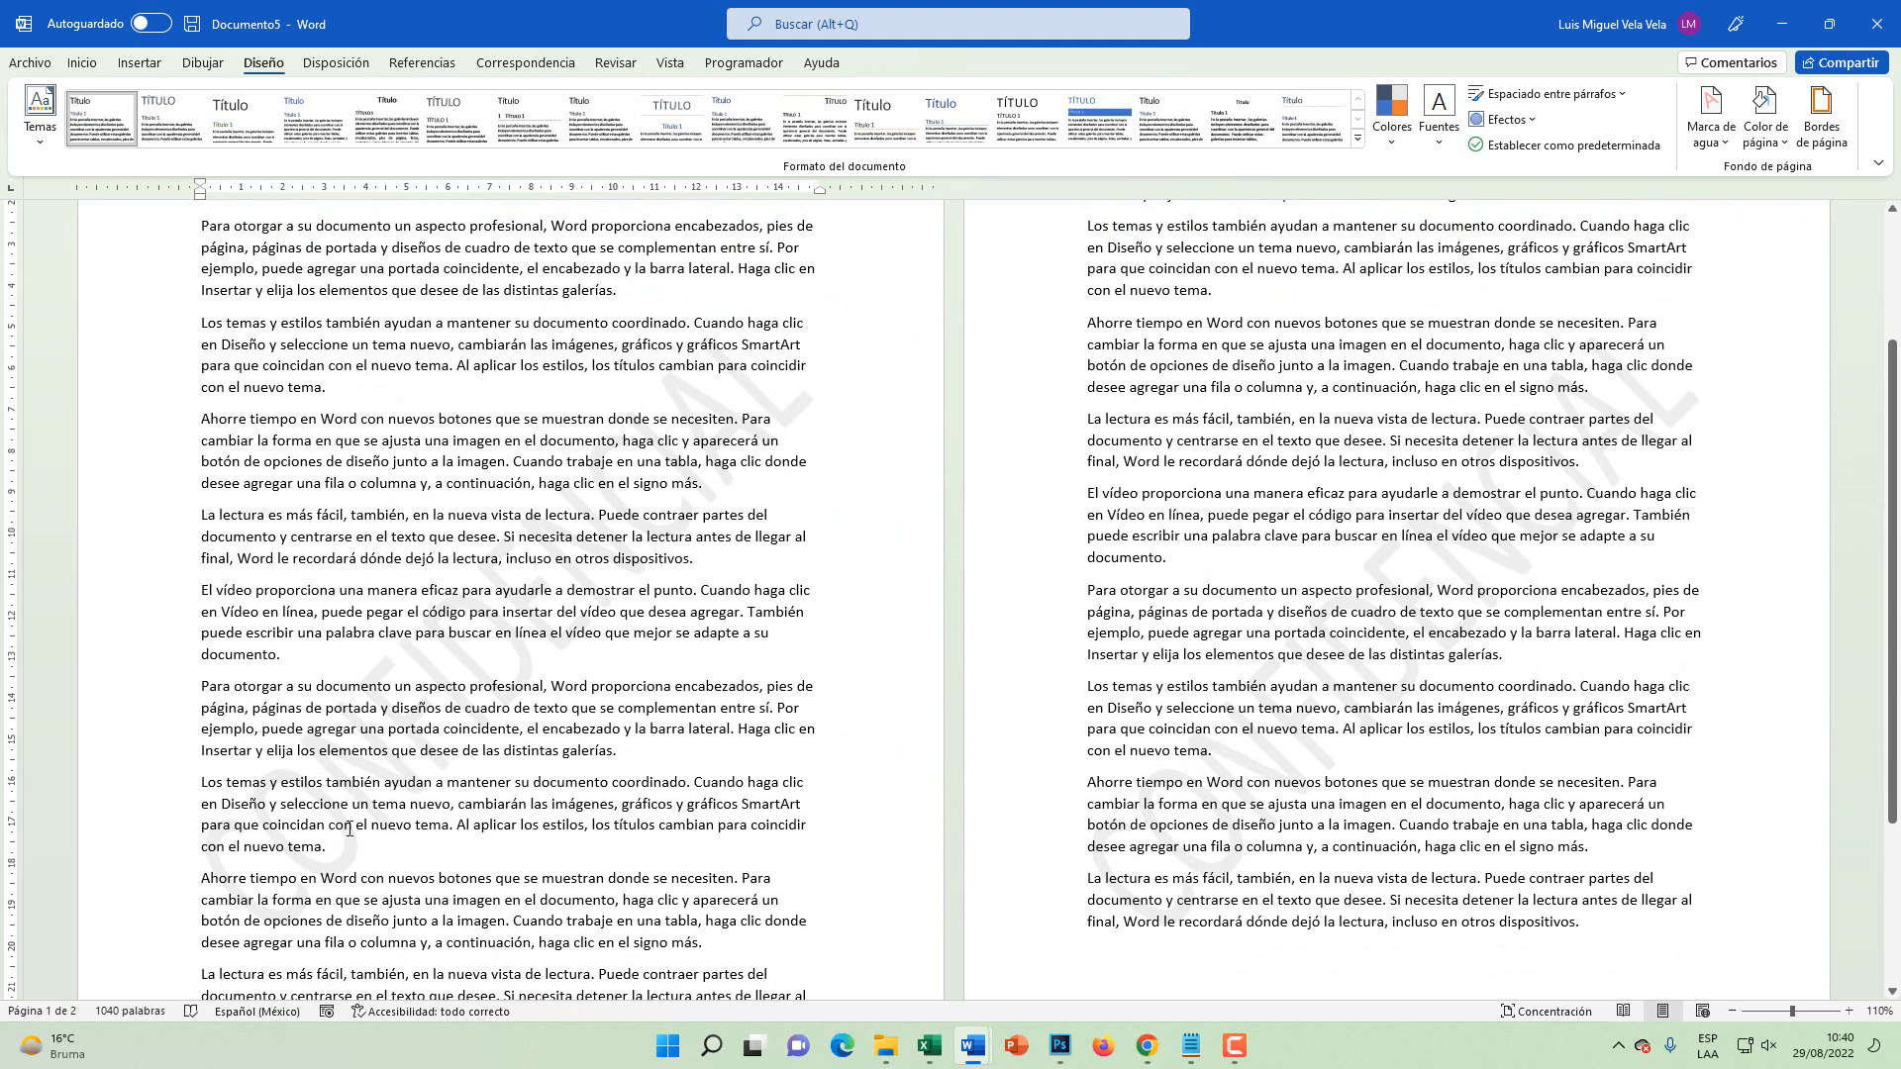
click(1720, 151)
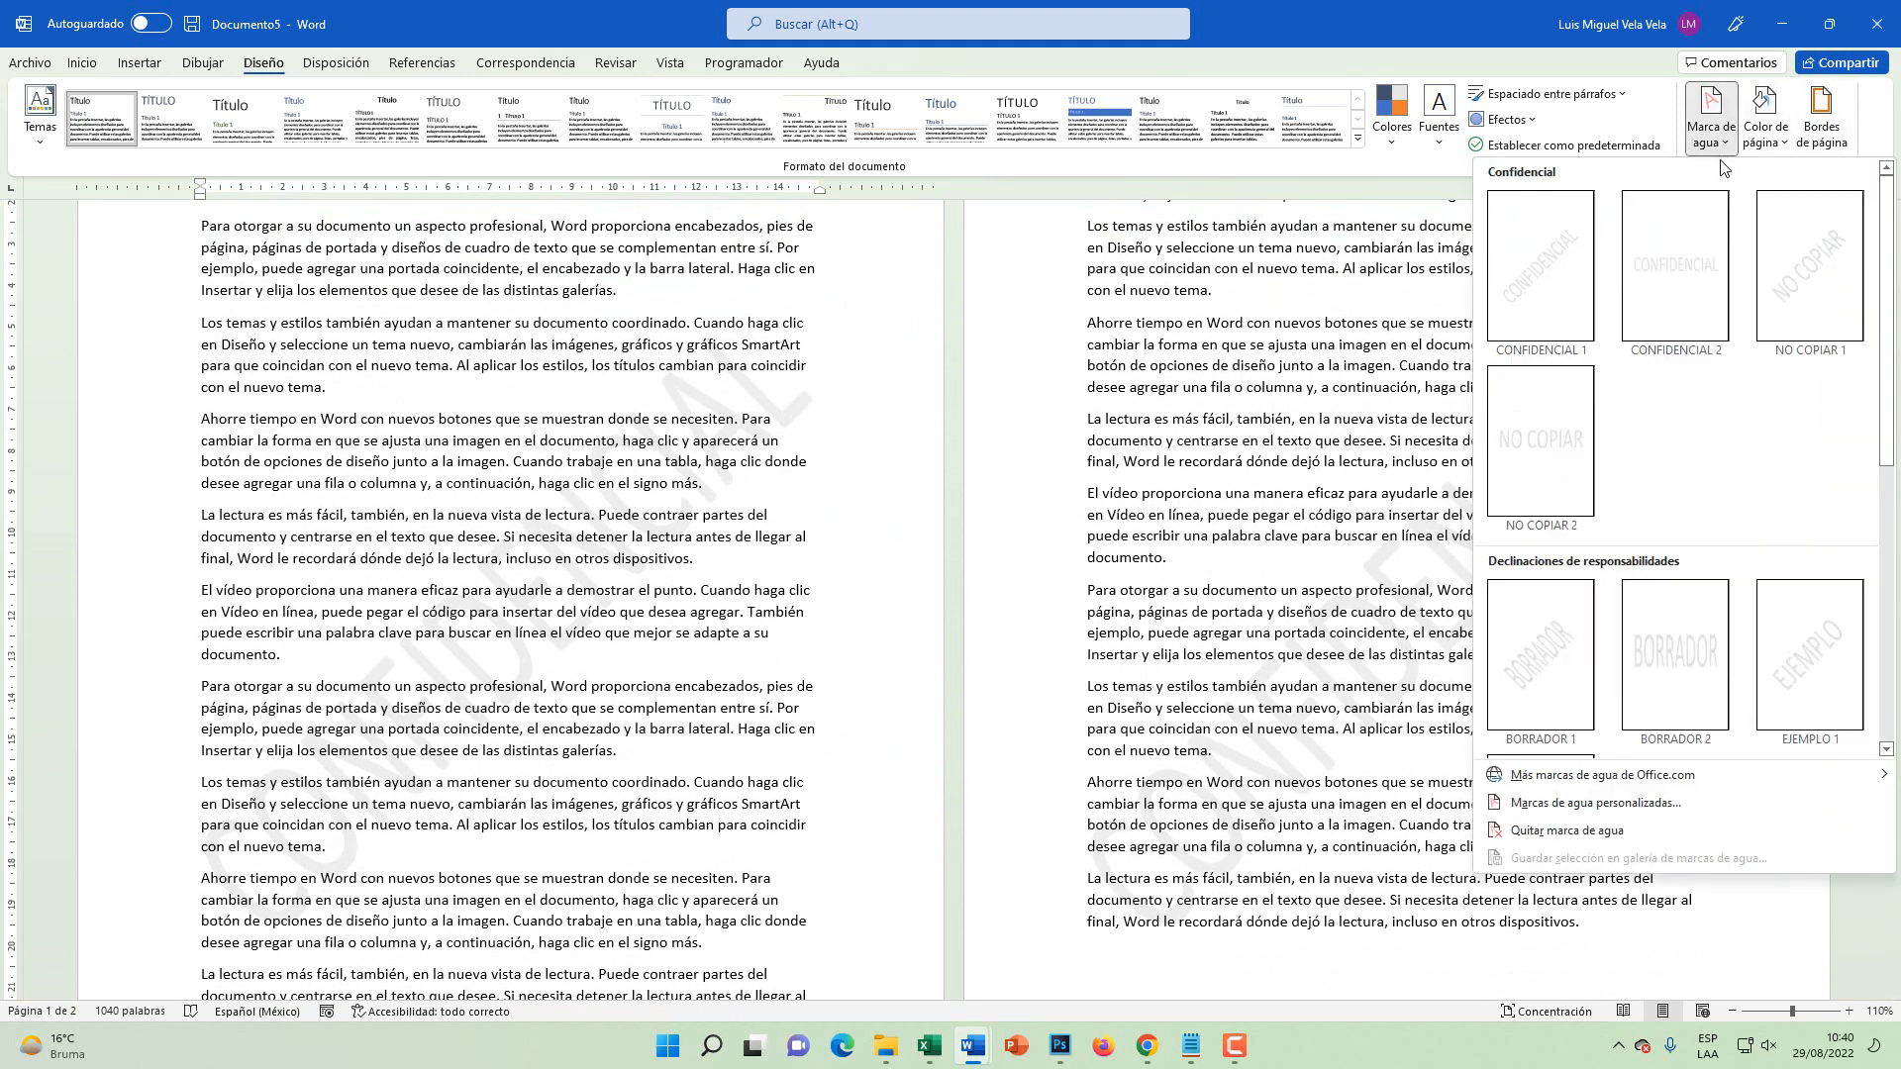
click(1542, 456)
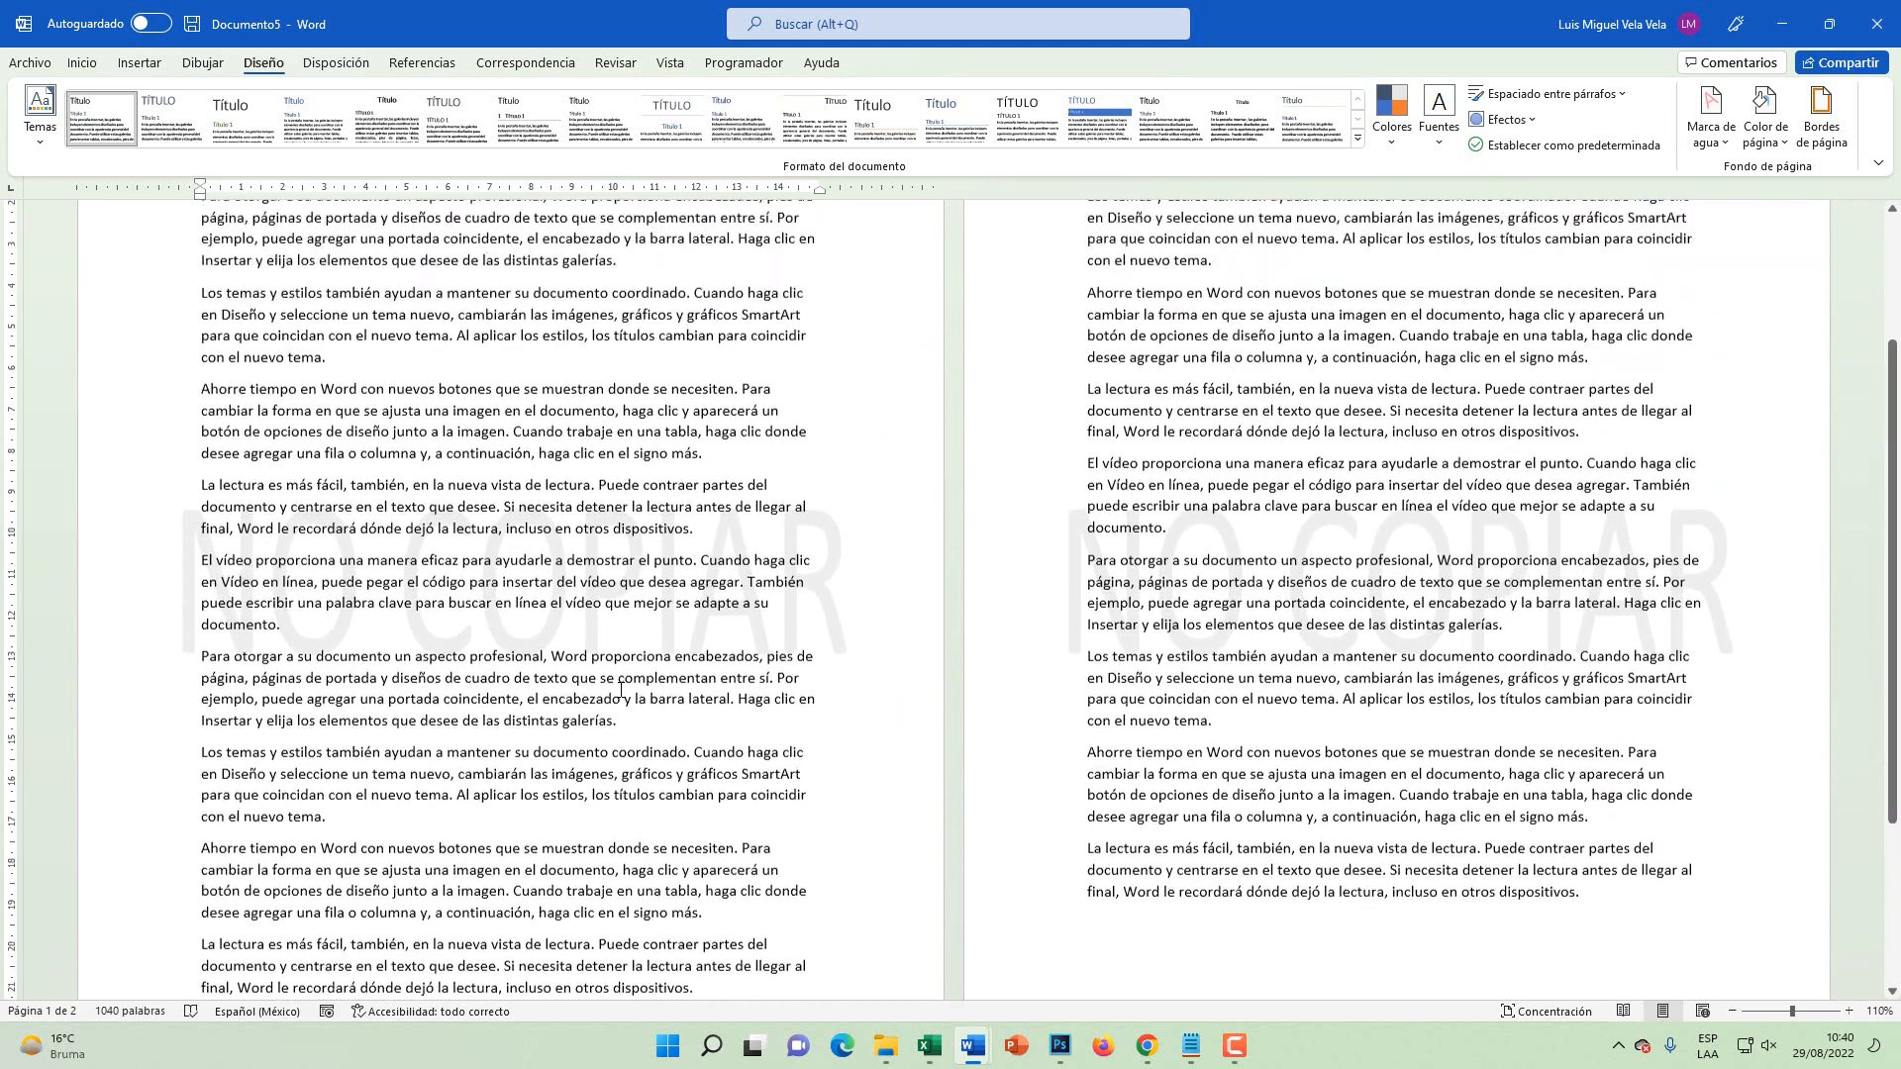
- Open the custom watermark settings and switch the watermark type from text to picture
click(1720, 145)
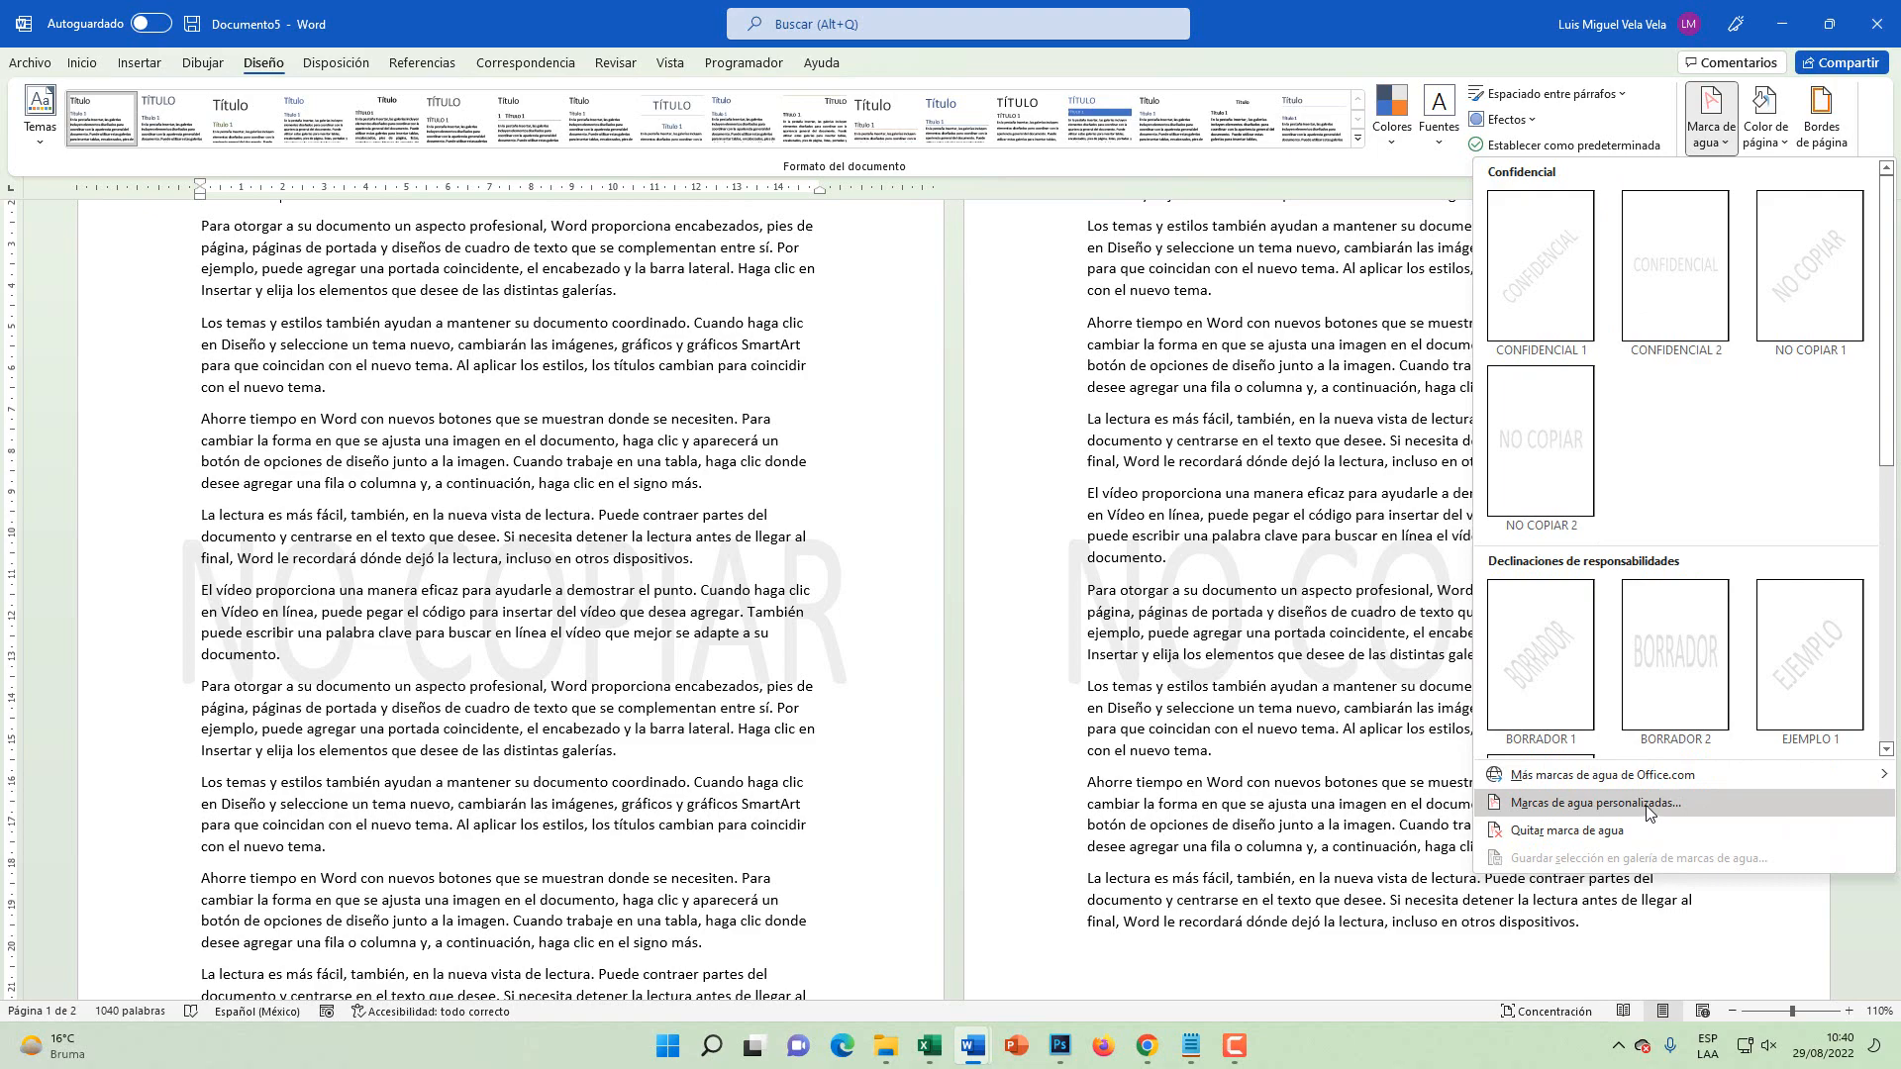
key(super+plus)
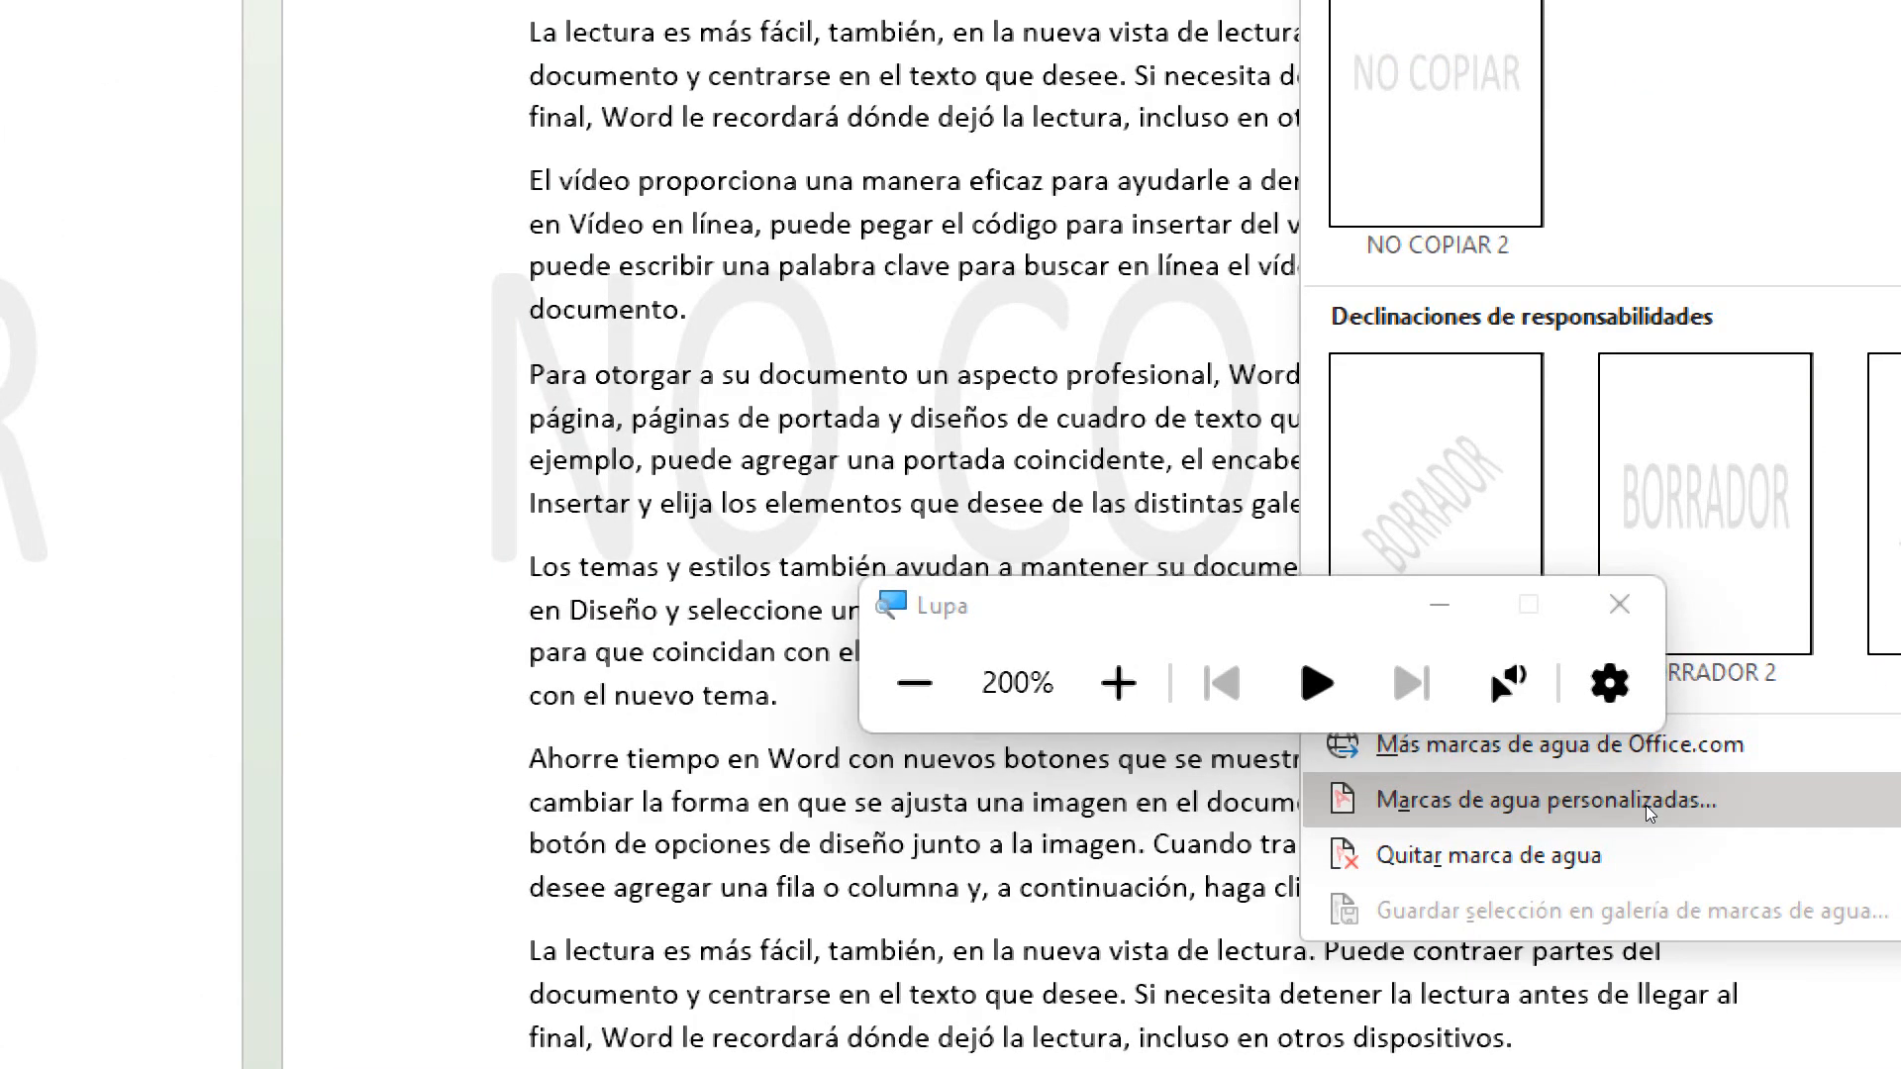
key(super+Escape)
click(1596, 803)
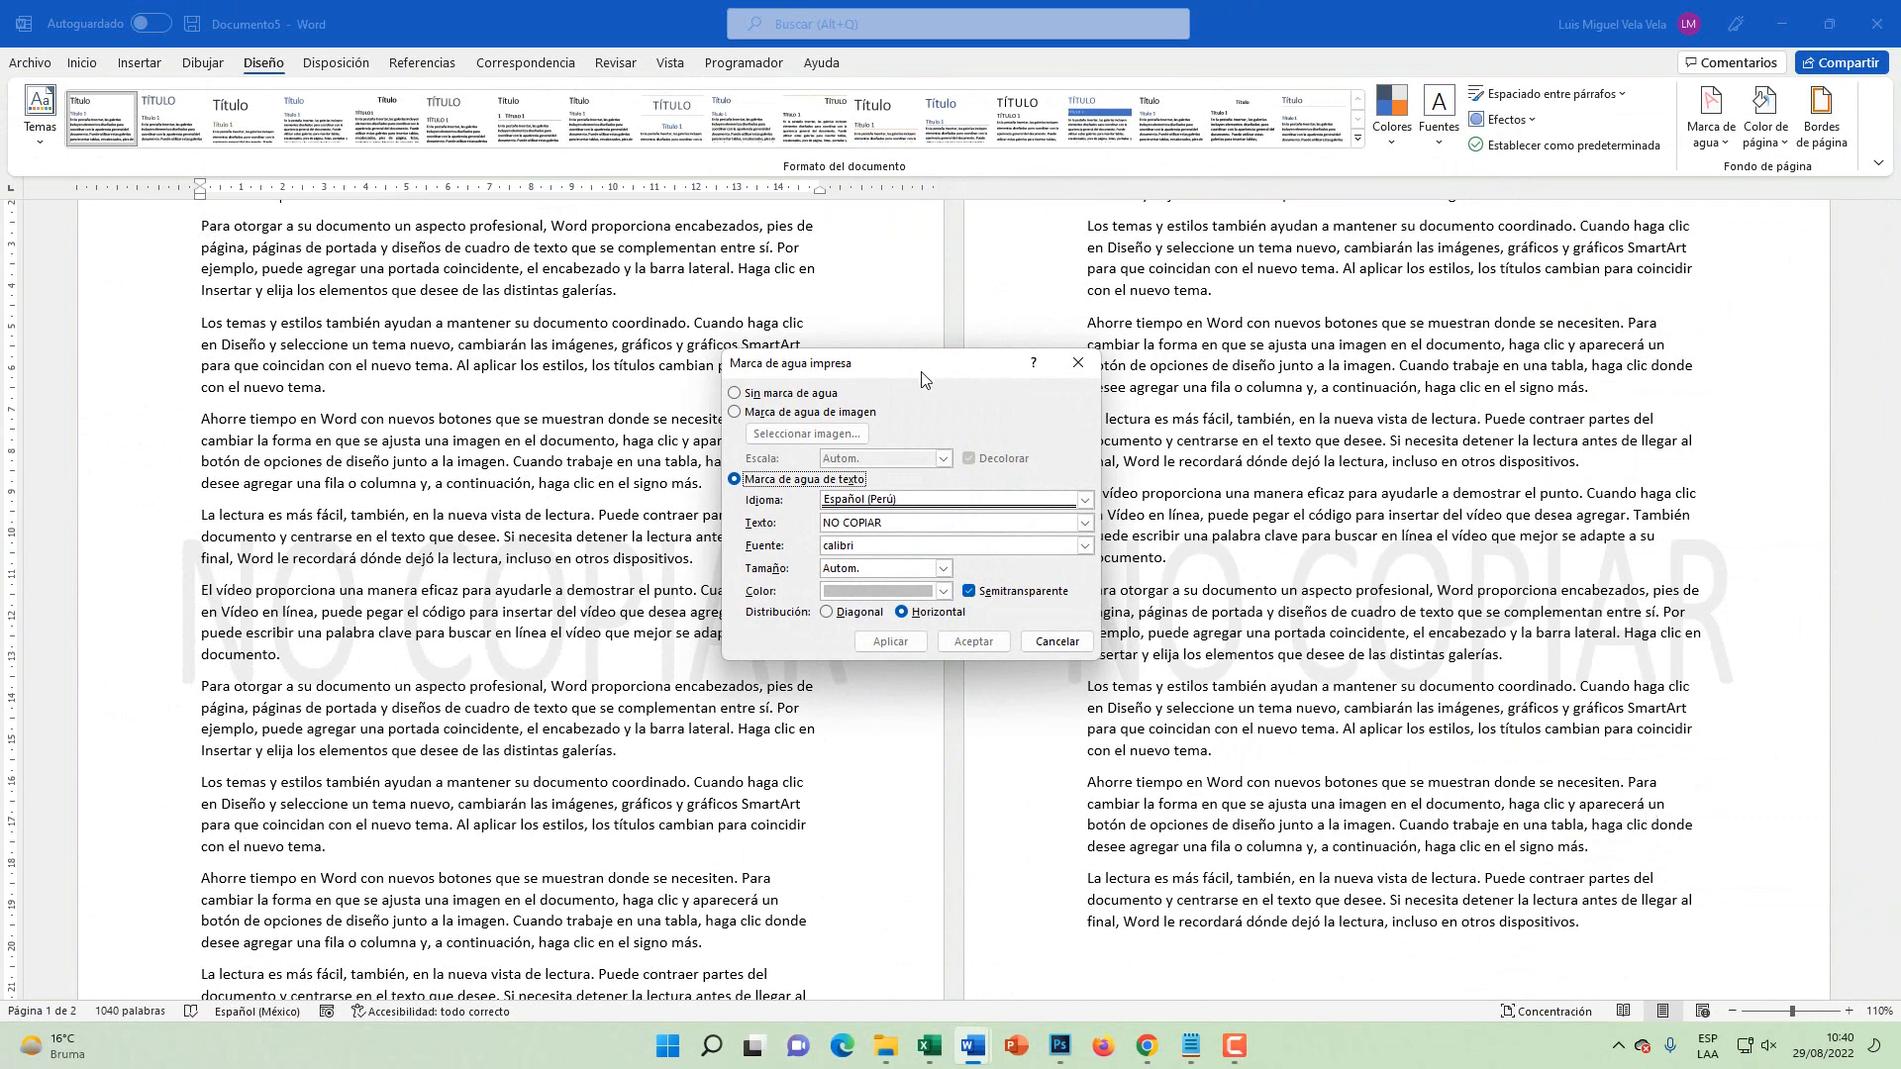
mouse_move(922, 372)
mouse_down()
mouse_move(980, 326)
mouse_move(916, 381)
mouse_move(941, 347)
mouse_up()
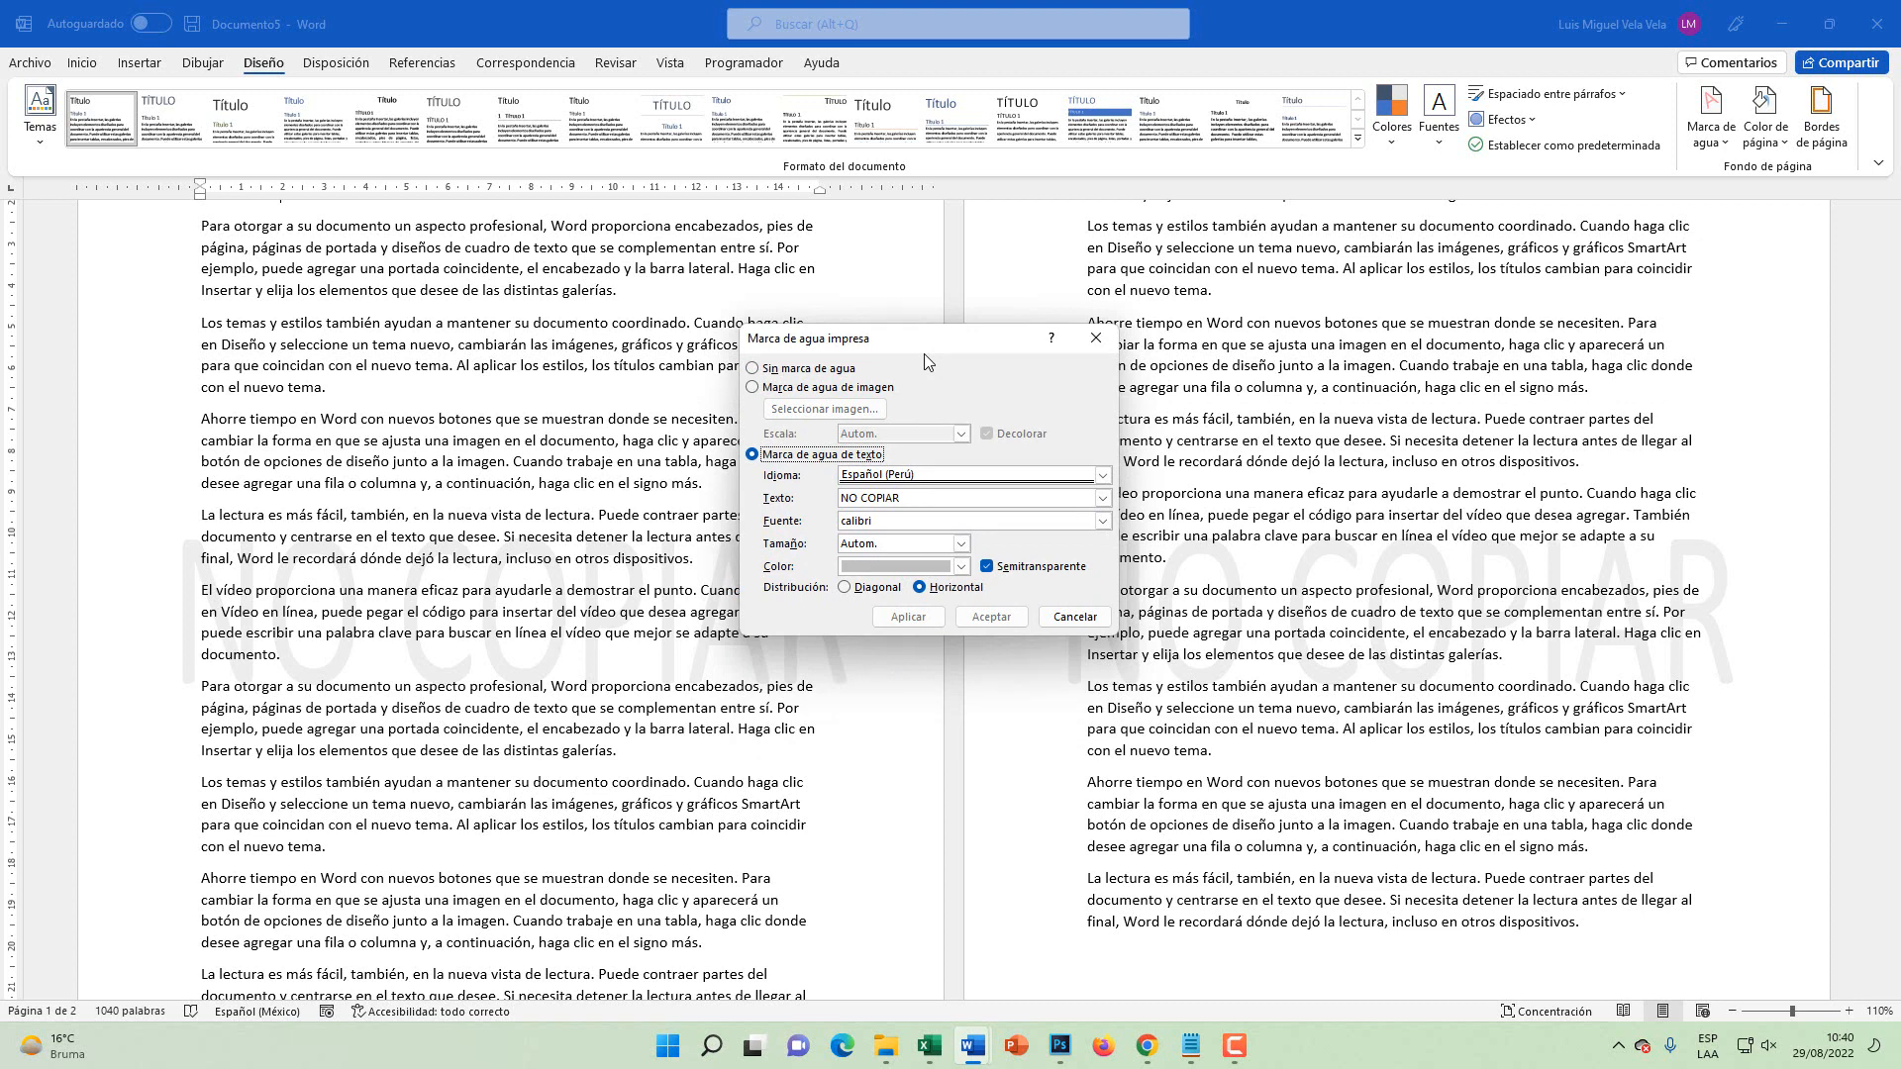
click(752, 387)
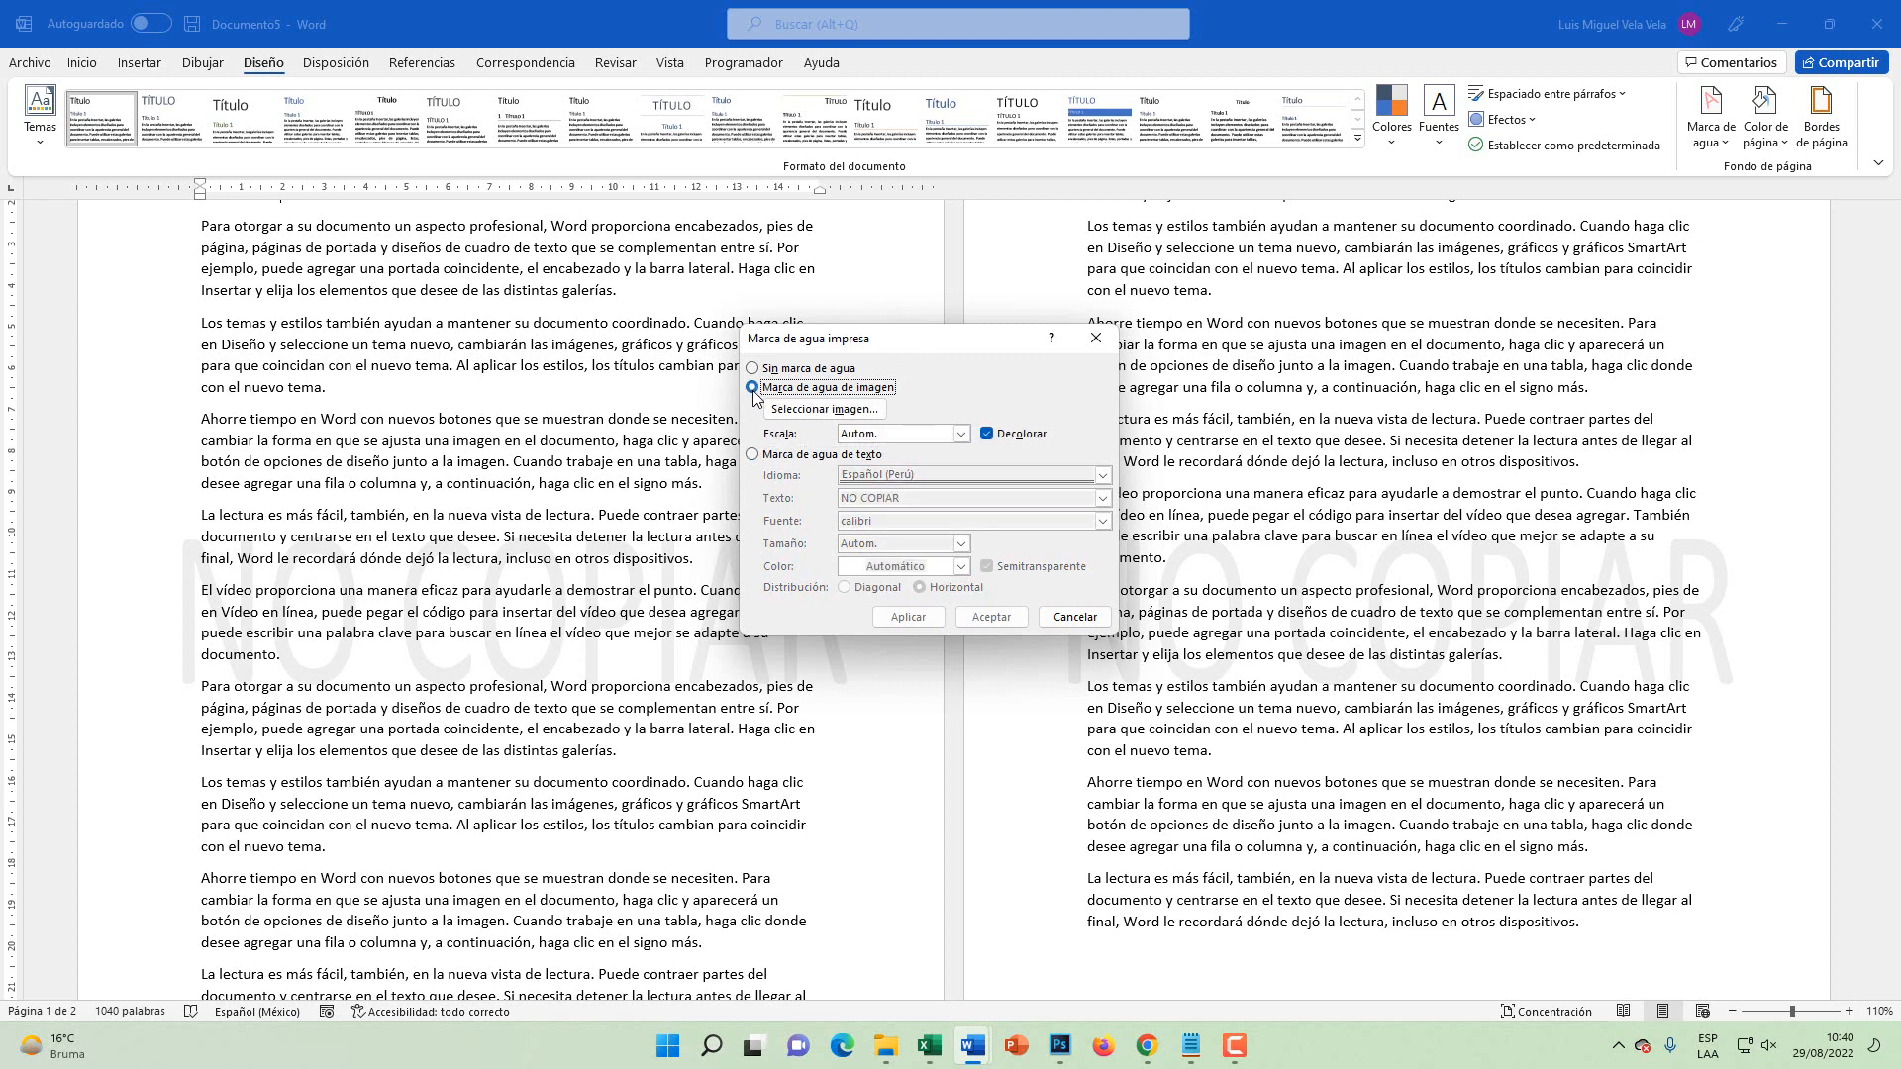
- Select mi logo.jpg from the desktop folder as the watermark picture and apply it to the document
click(836, 413)
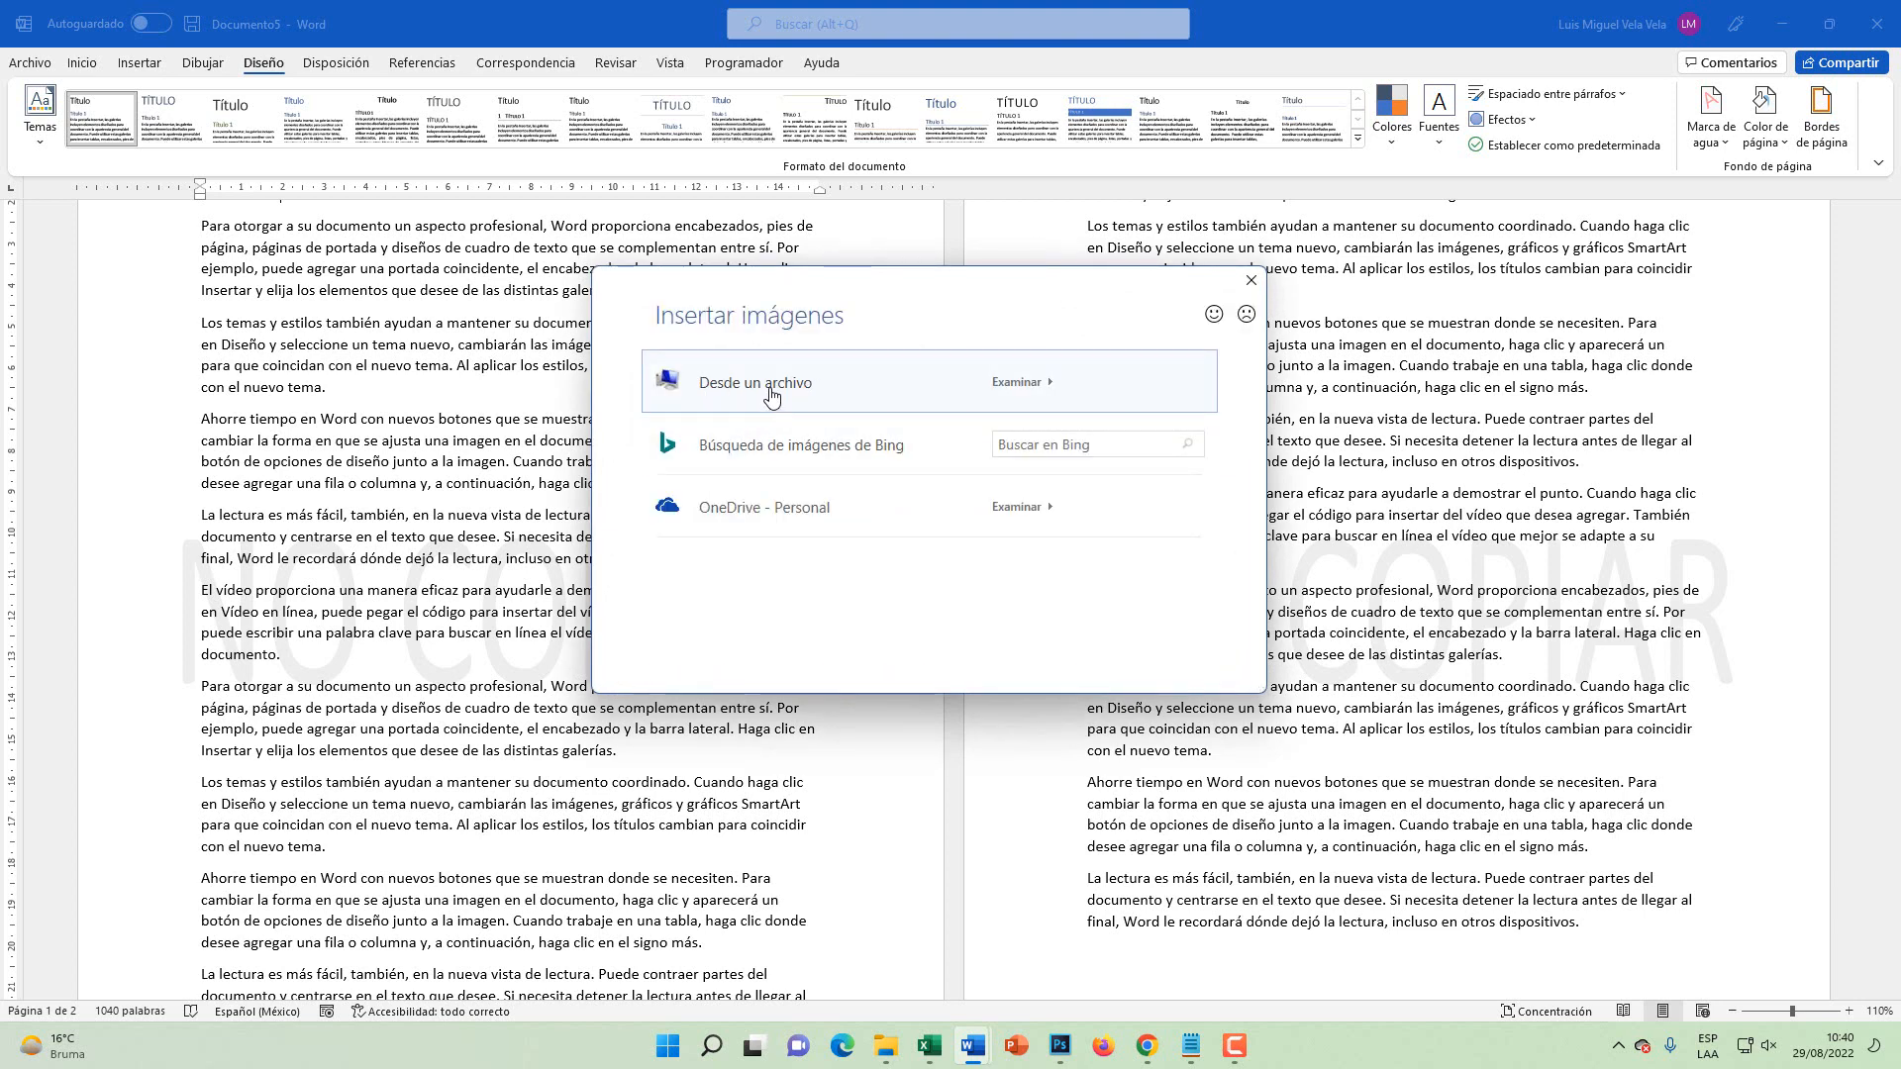
click(772, 394)
click(919, 414)
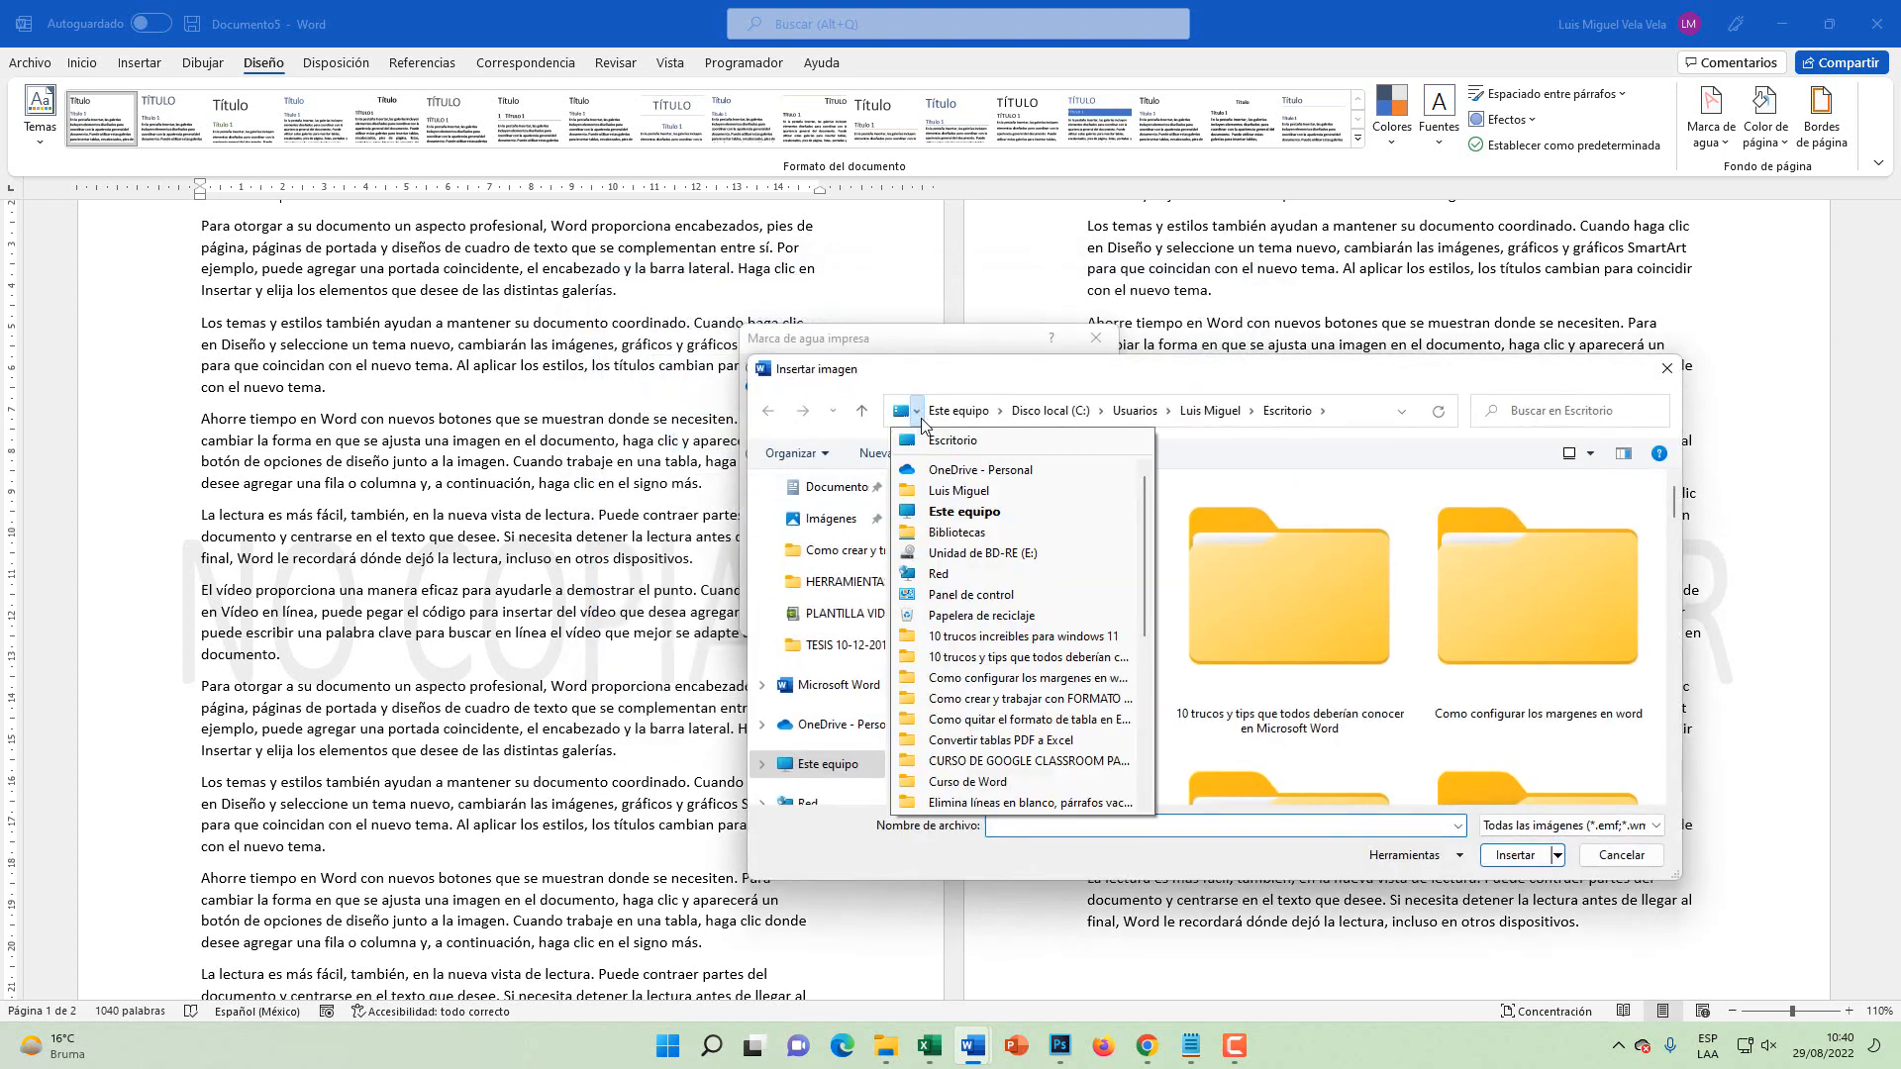
click(953, 439)
scroll(1079, 643, down, 10)
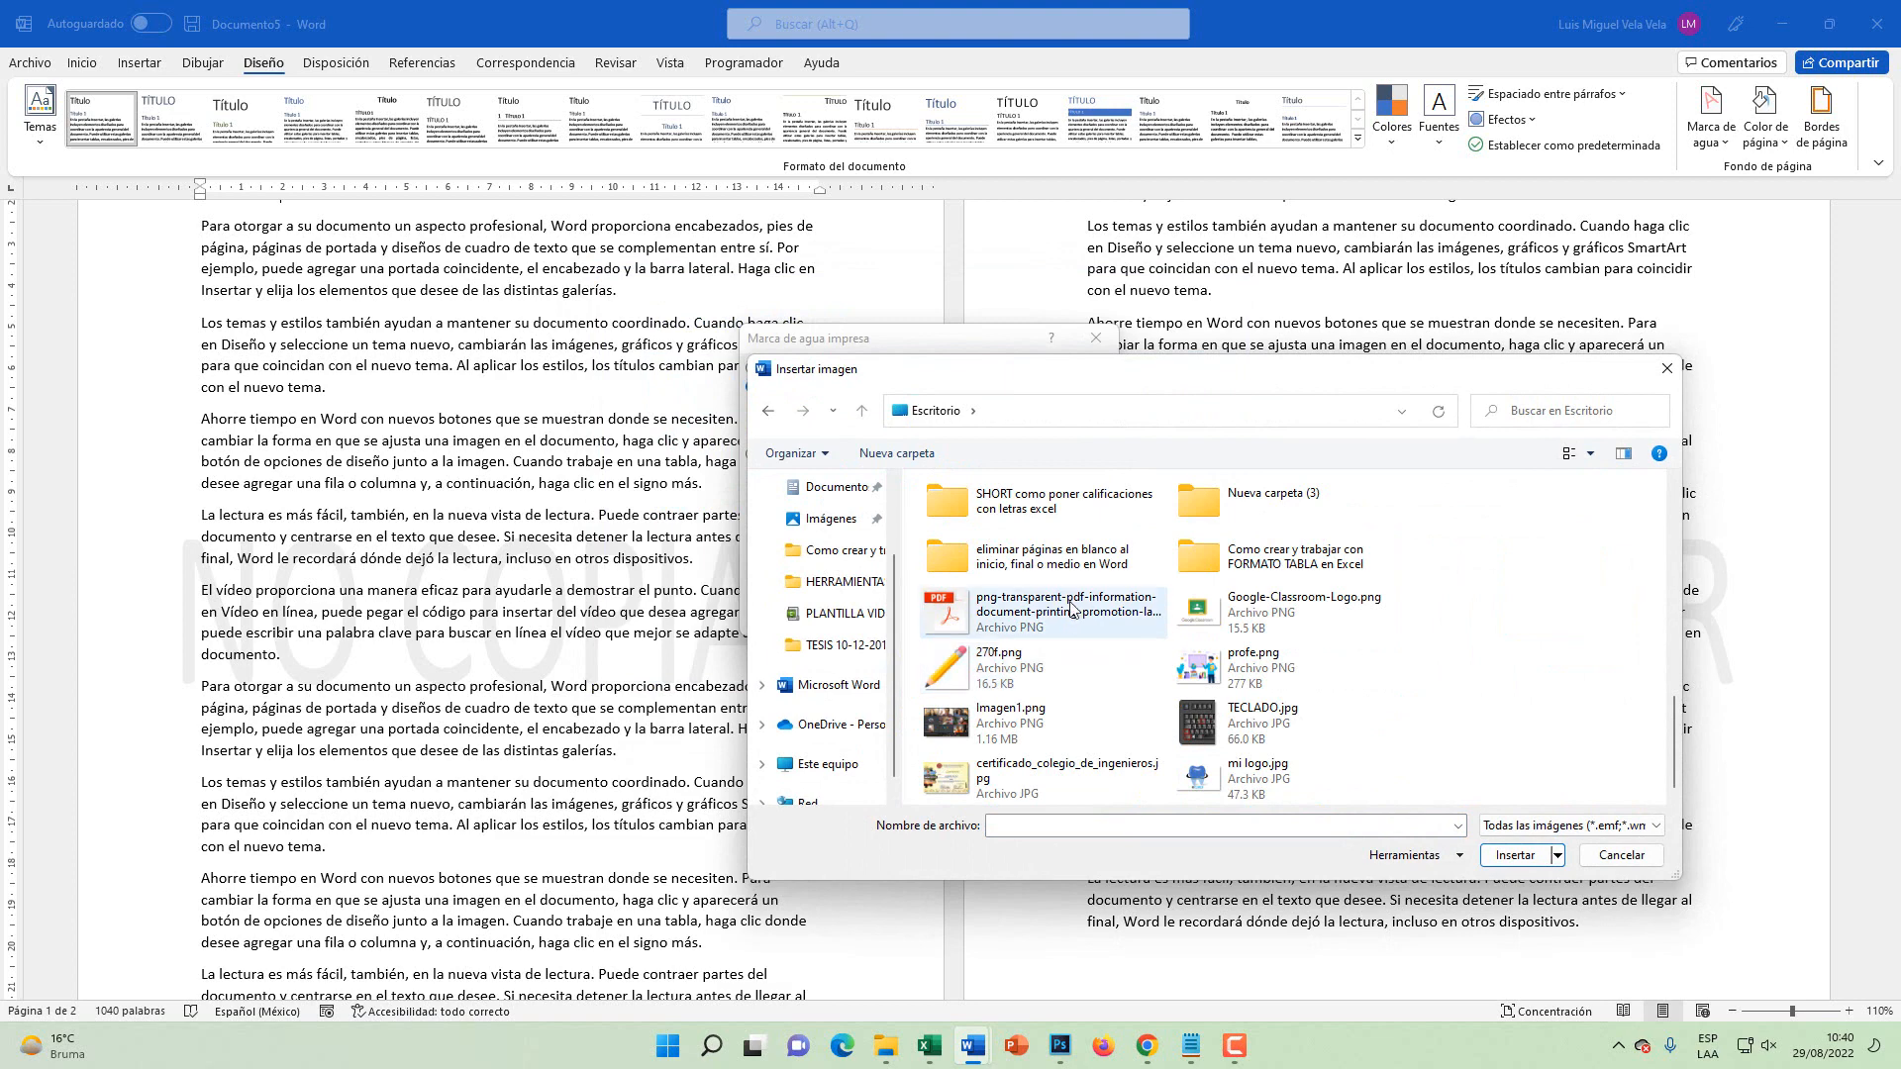
click(1262, 782)
click(1501, 853)
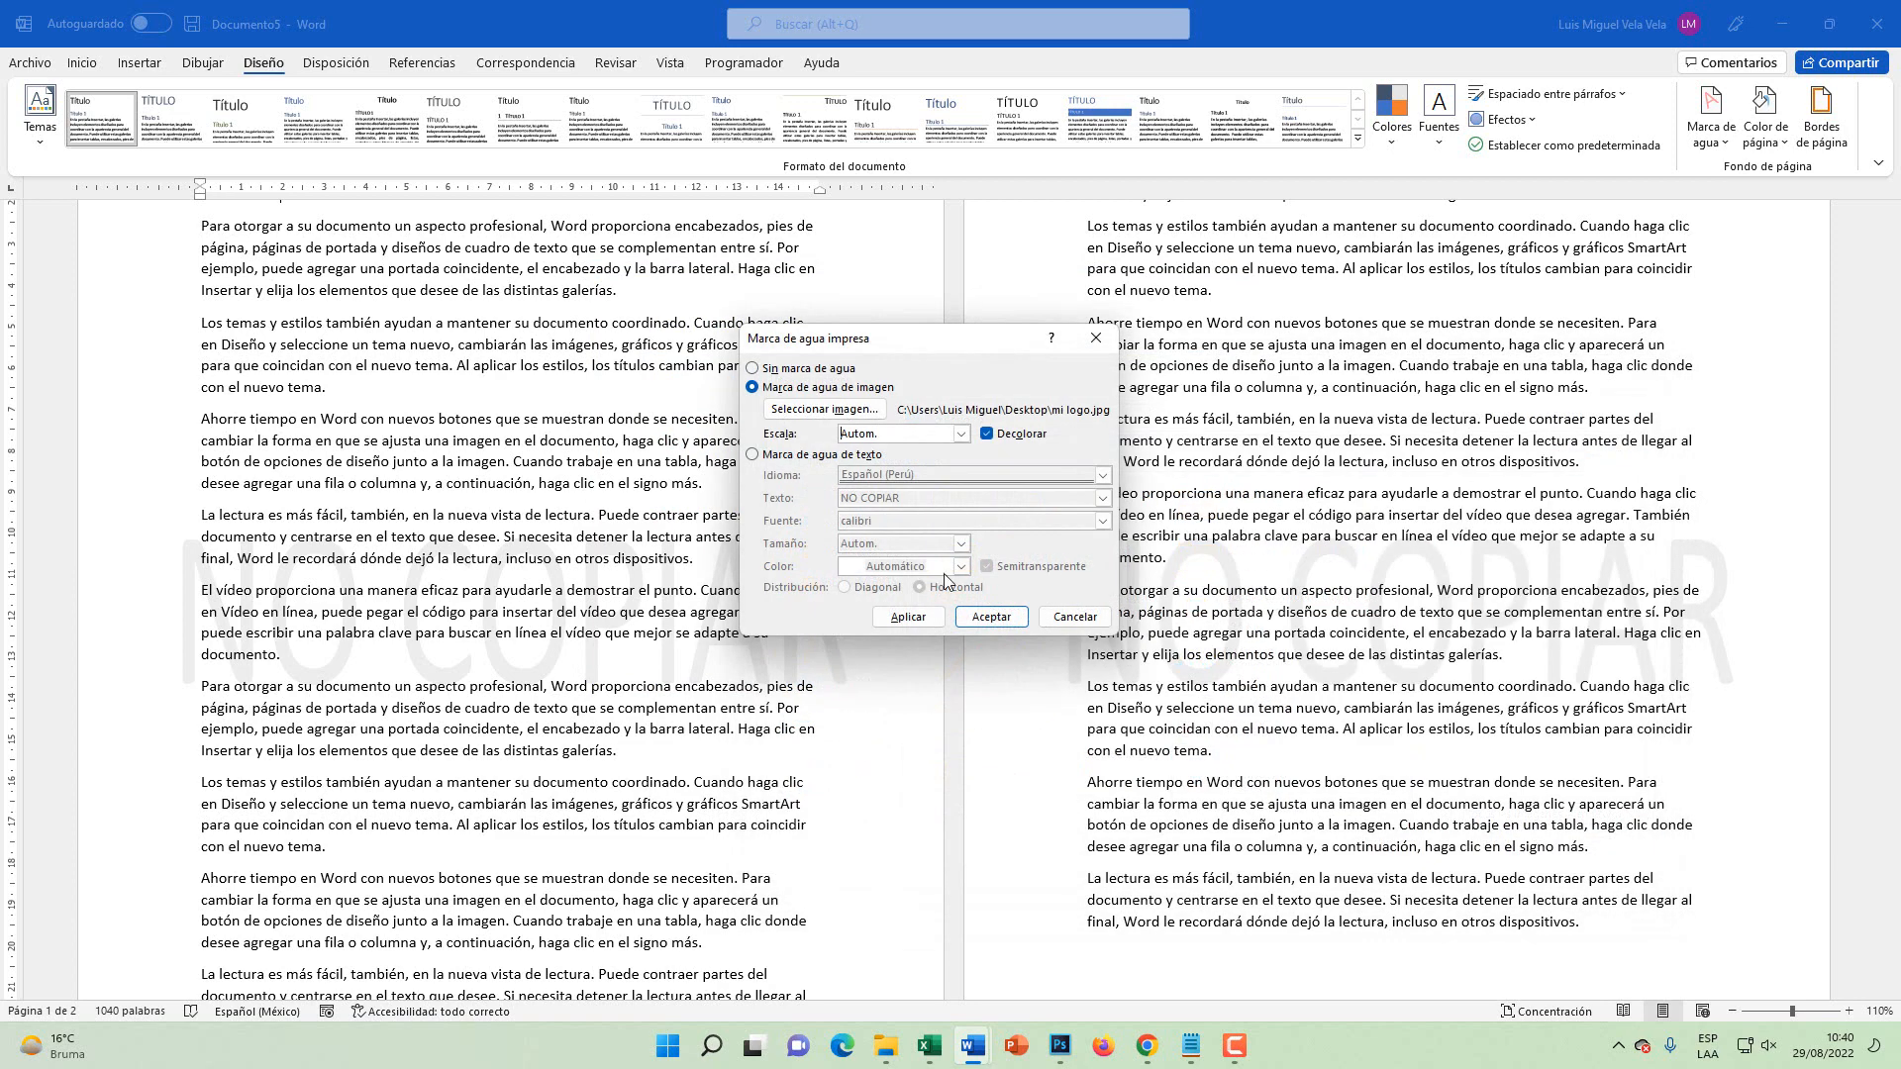
click(908, 617)
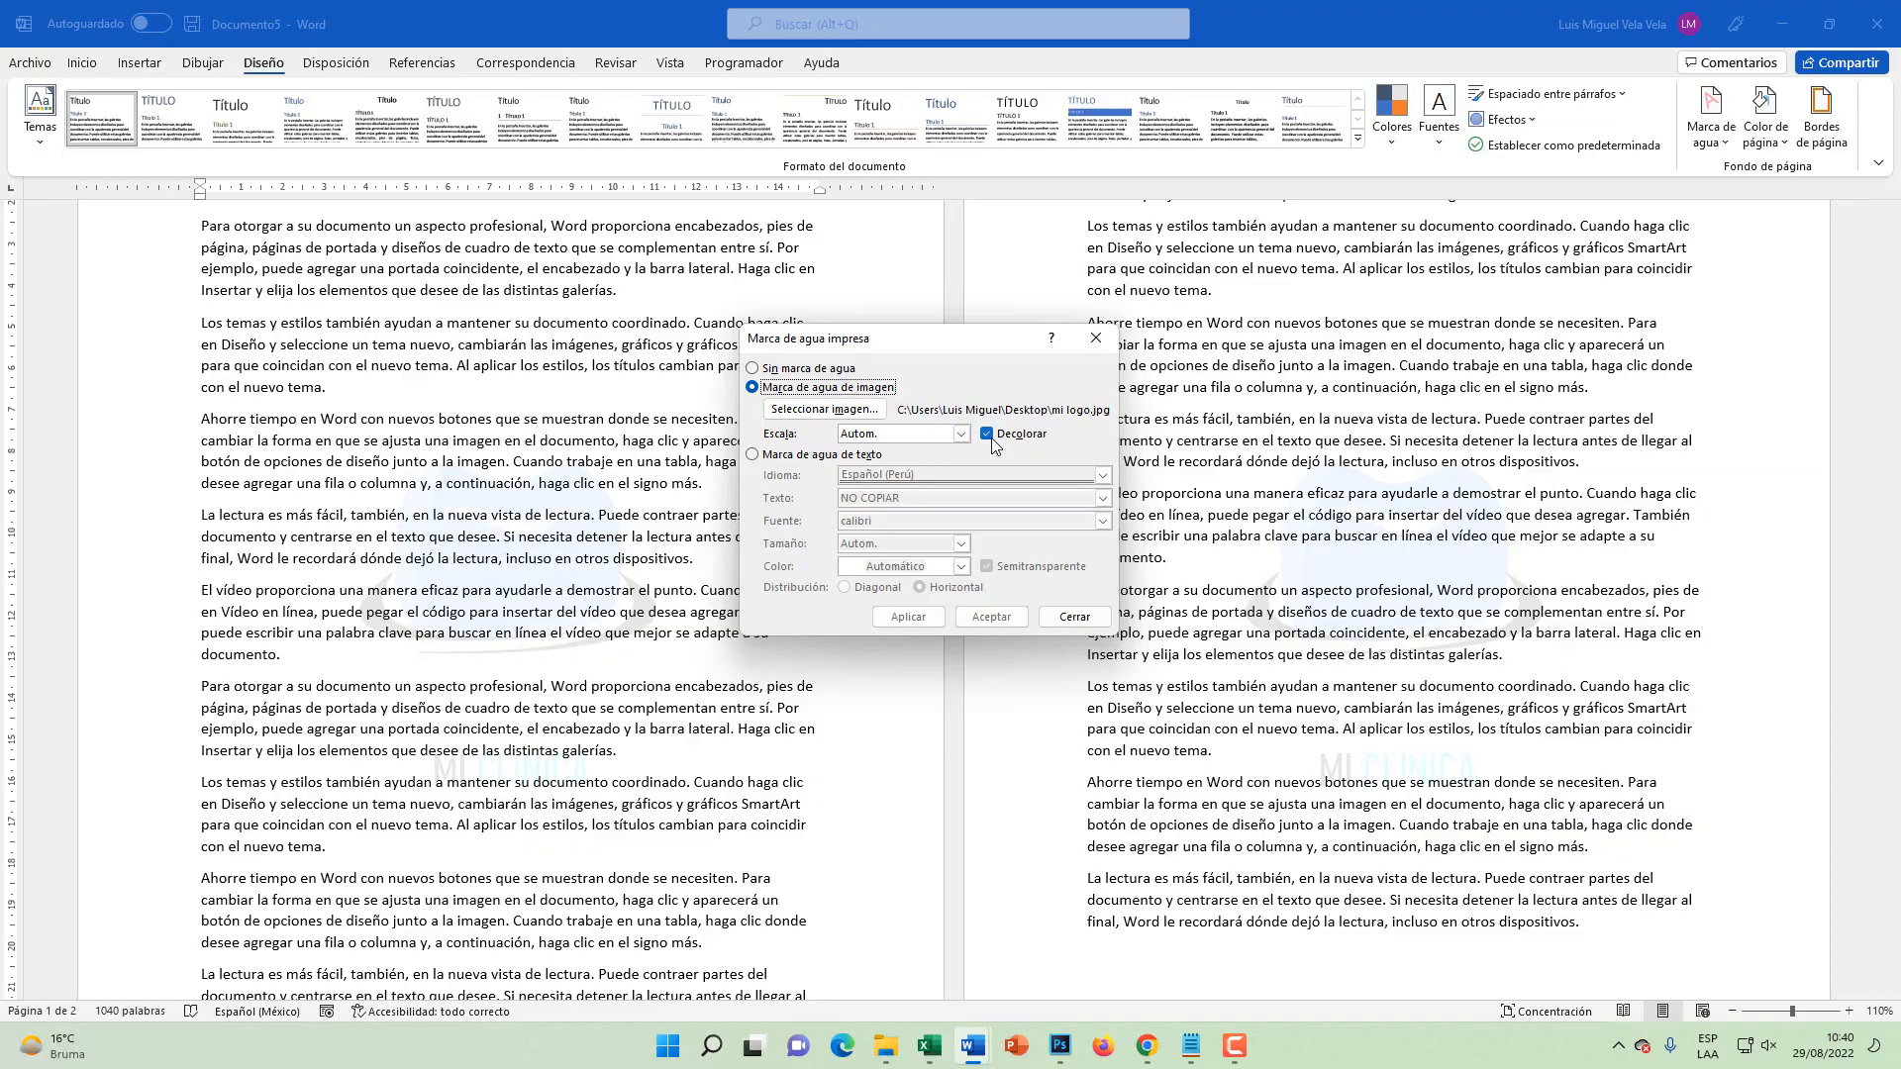
- Turn off the washout option (Decolorar) for the logo watermark and apply the change
key(super+plus)
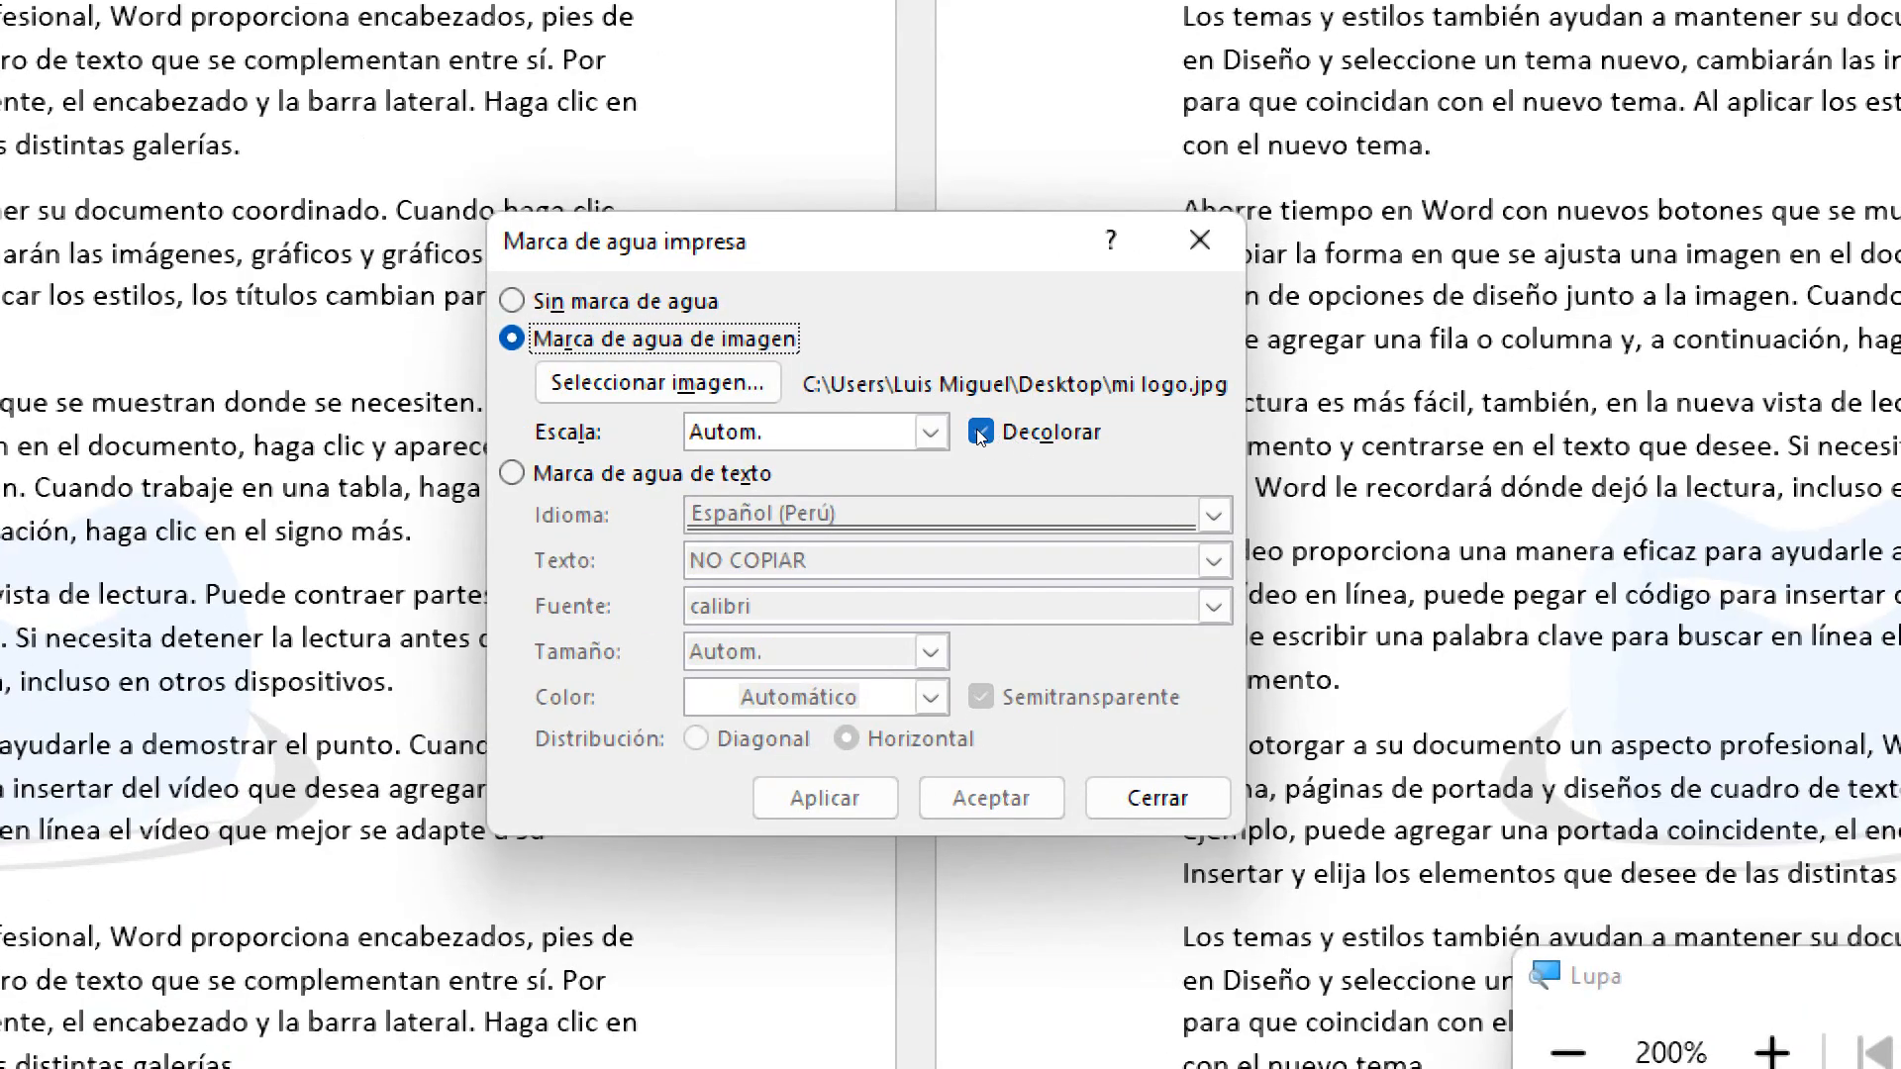
click(977, 429)
key(super+Escape)
click(913, 615)
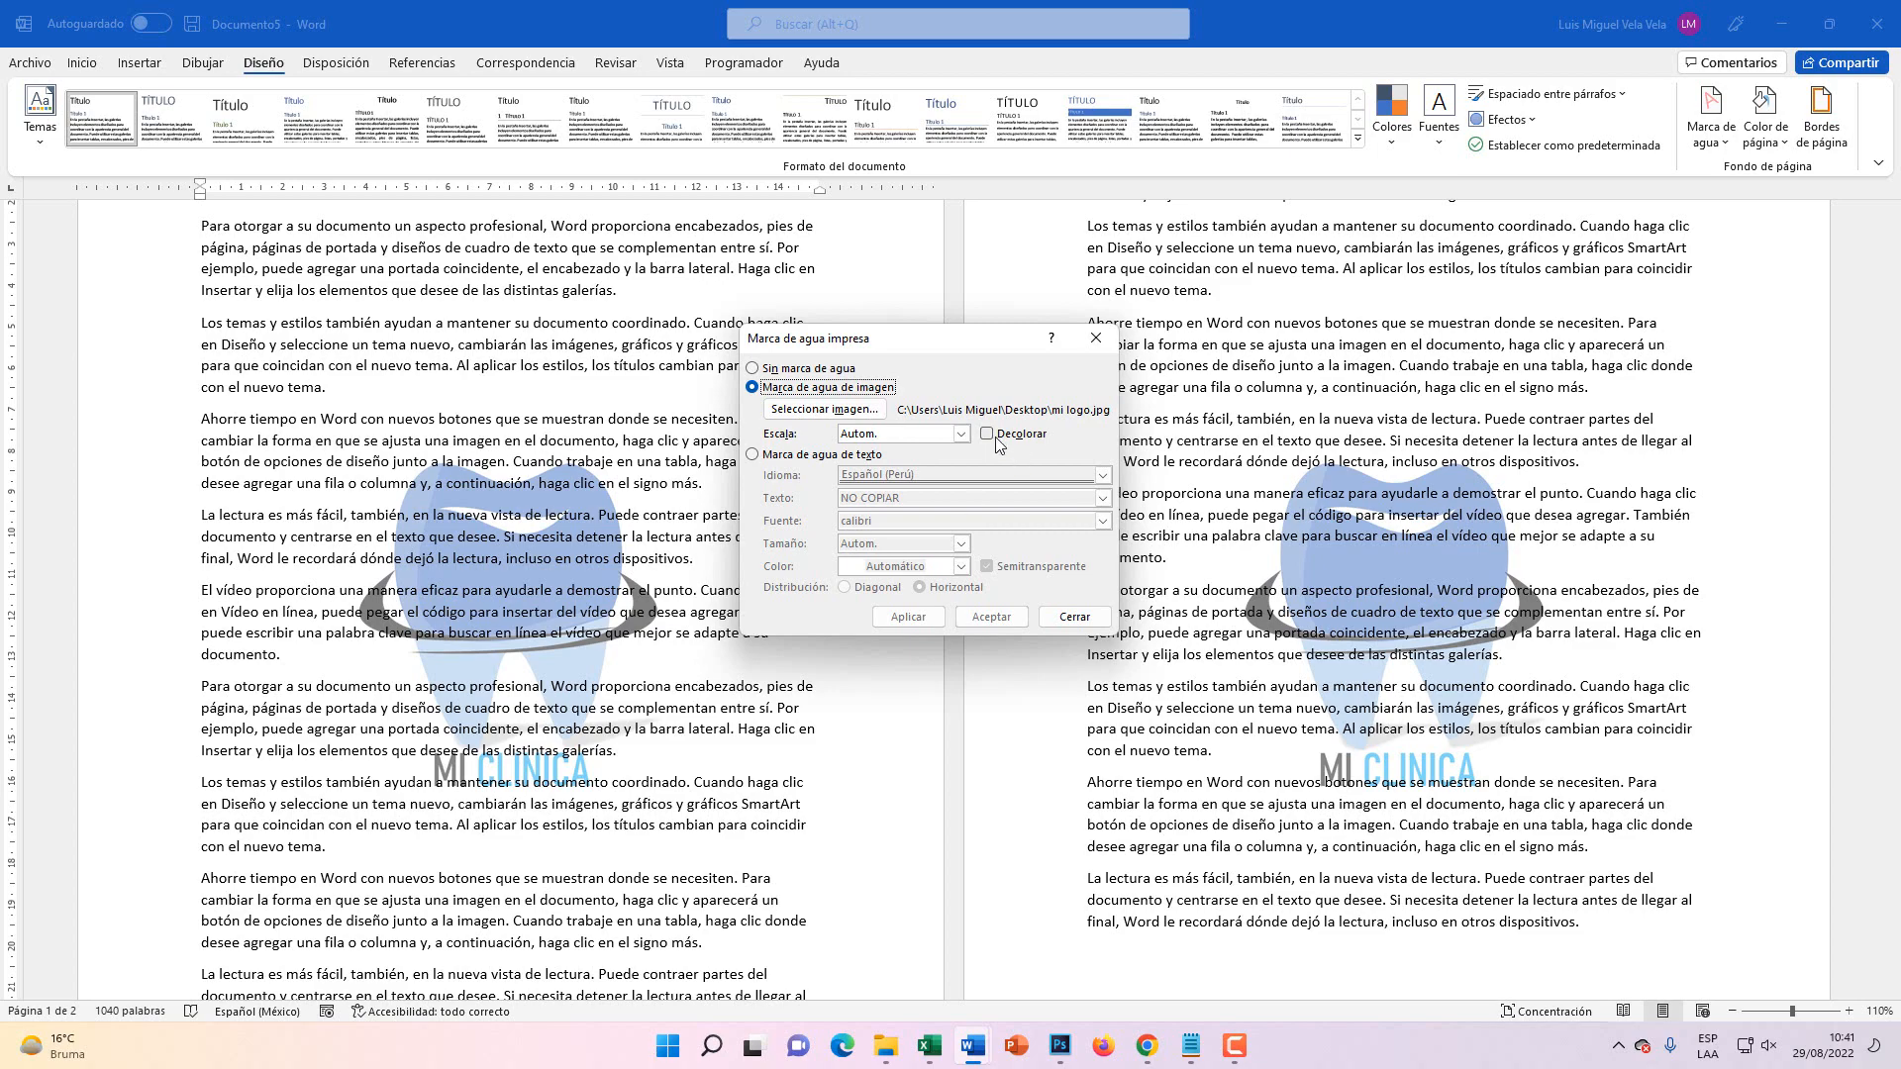
key(super+plus)
key(super+Escape)
key(super+plus)
click(996, 437)
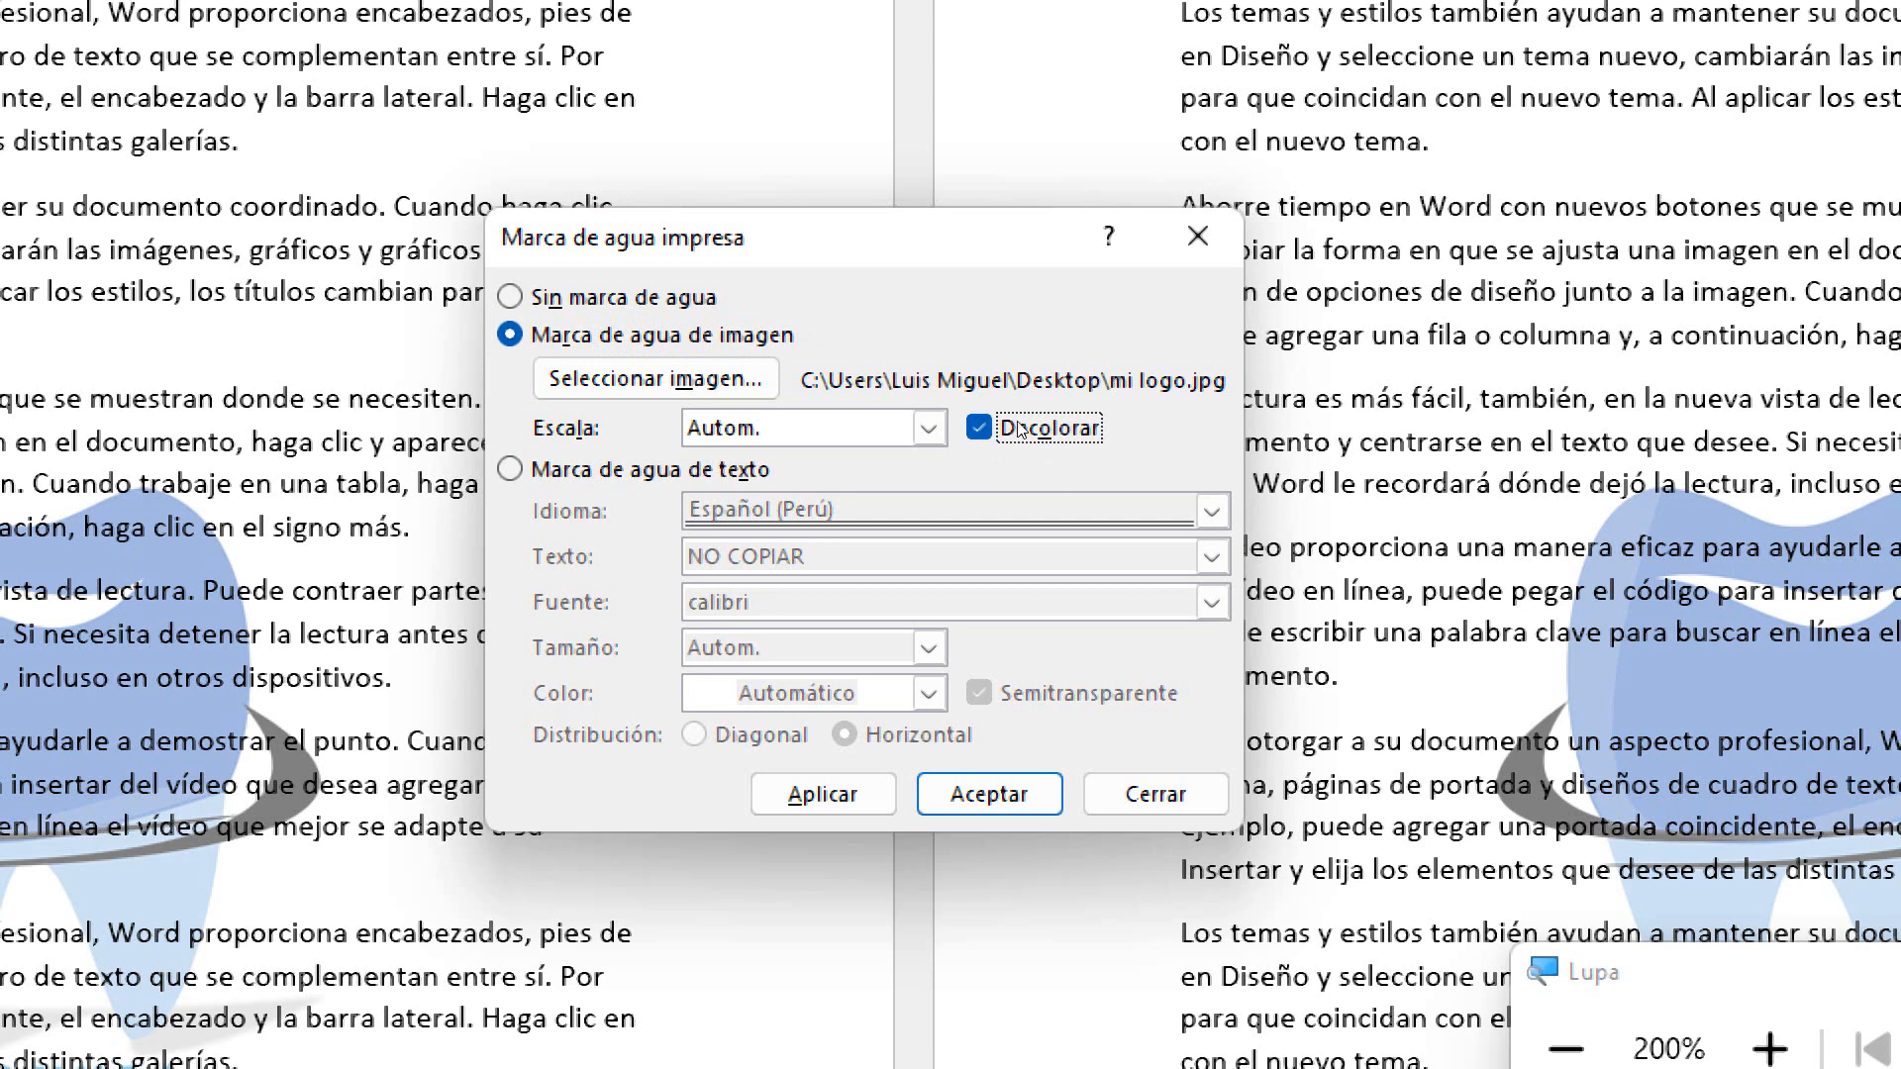
click(990, 435)
- Set the logo watermark's scale to 50% and apply it to the document
key(shift+Tab)
click(929, 429)
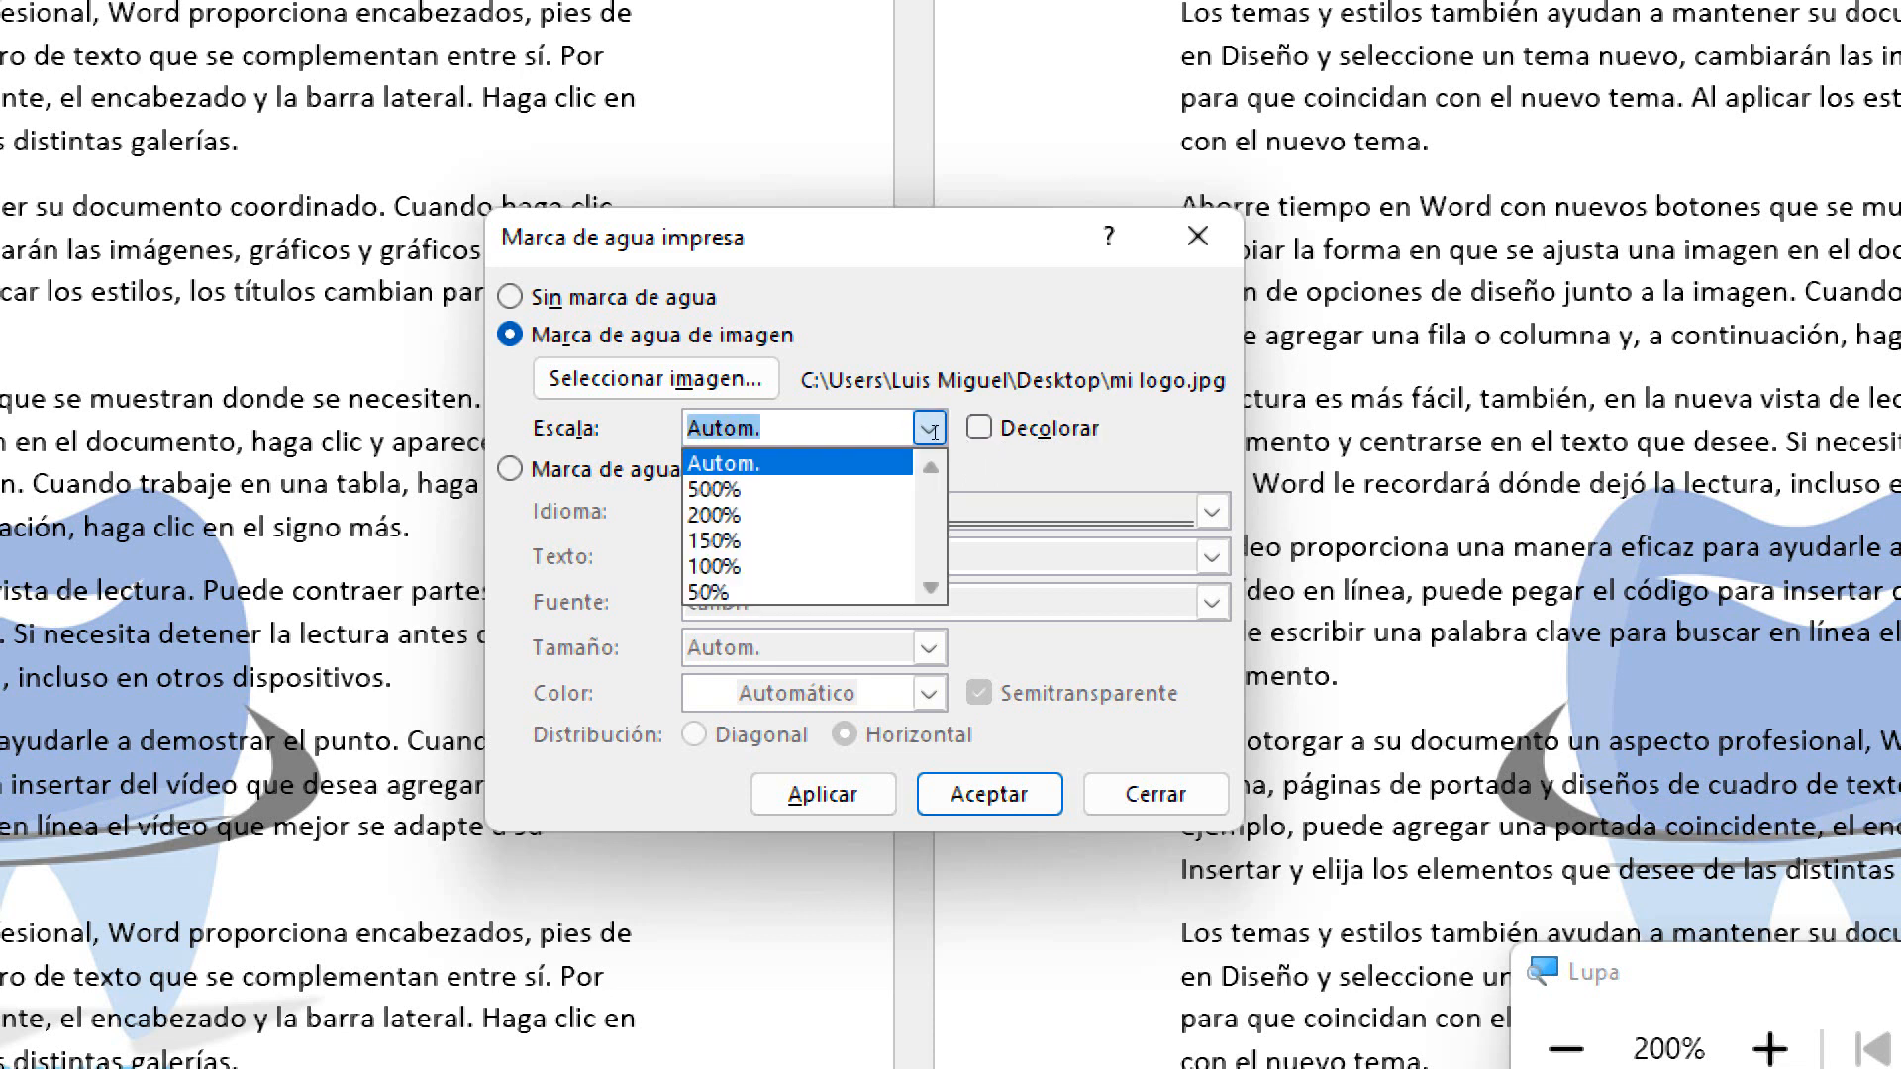
key(super+Escape)
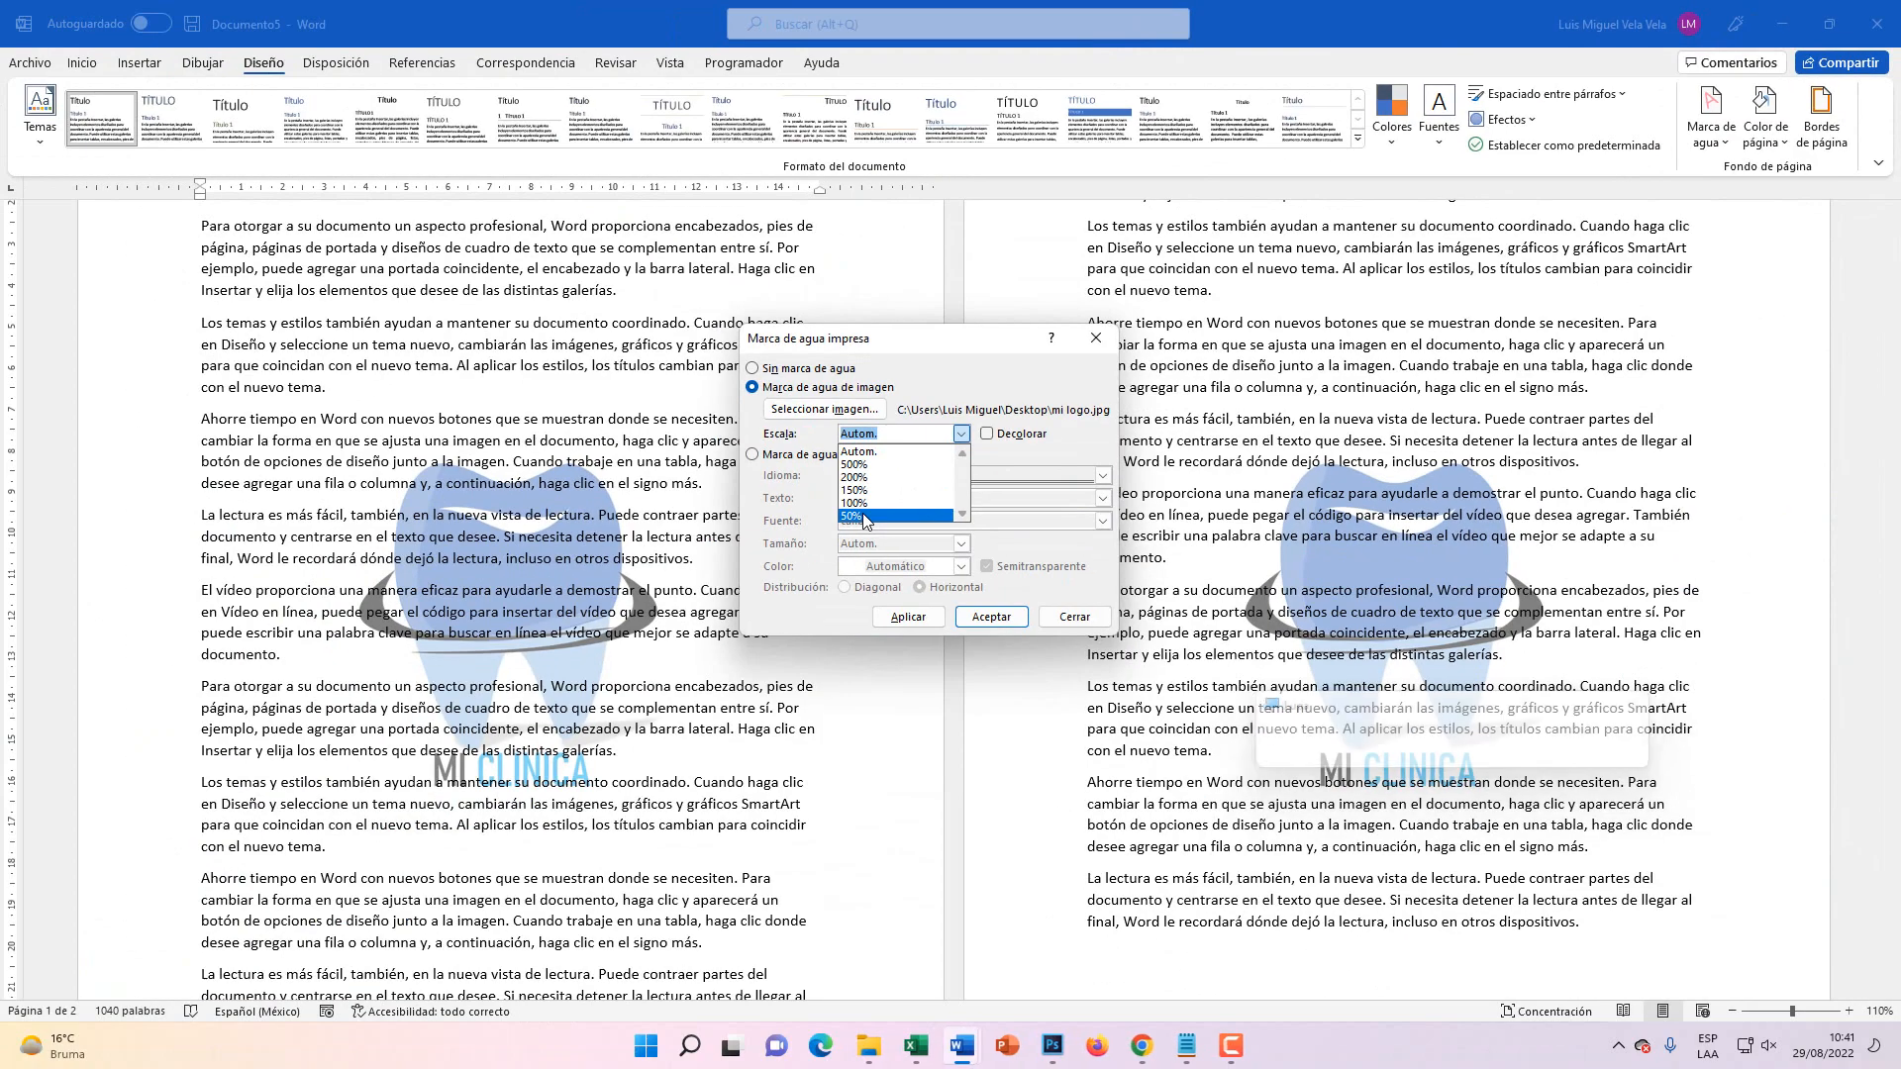
click(863, 514)
click(907, 616)
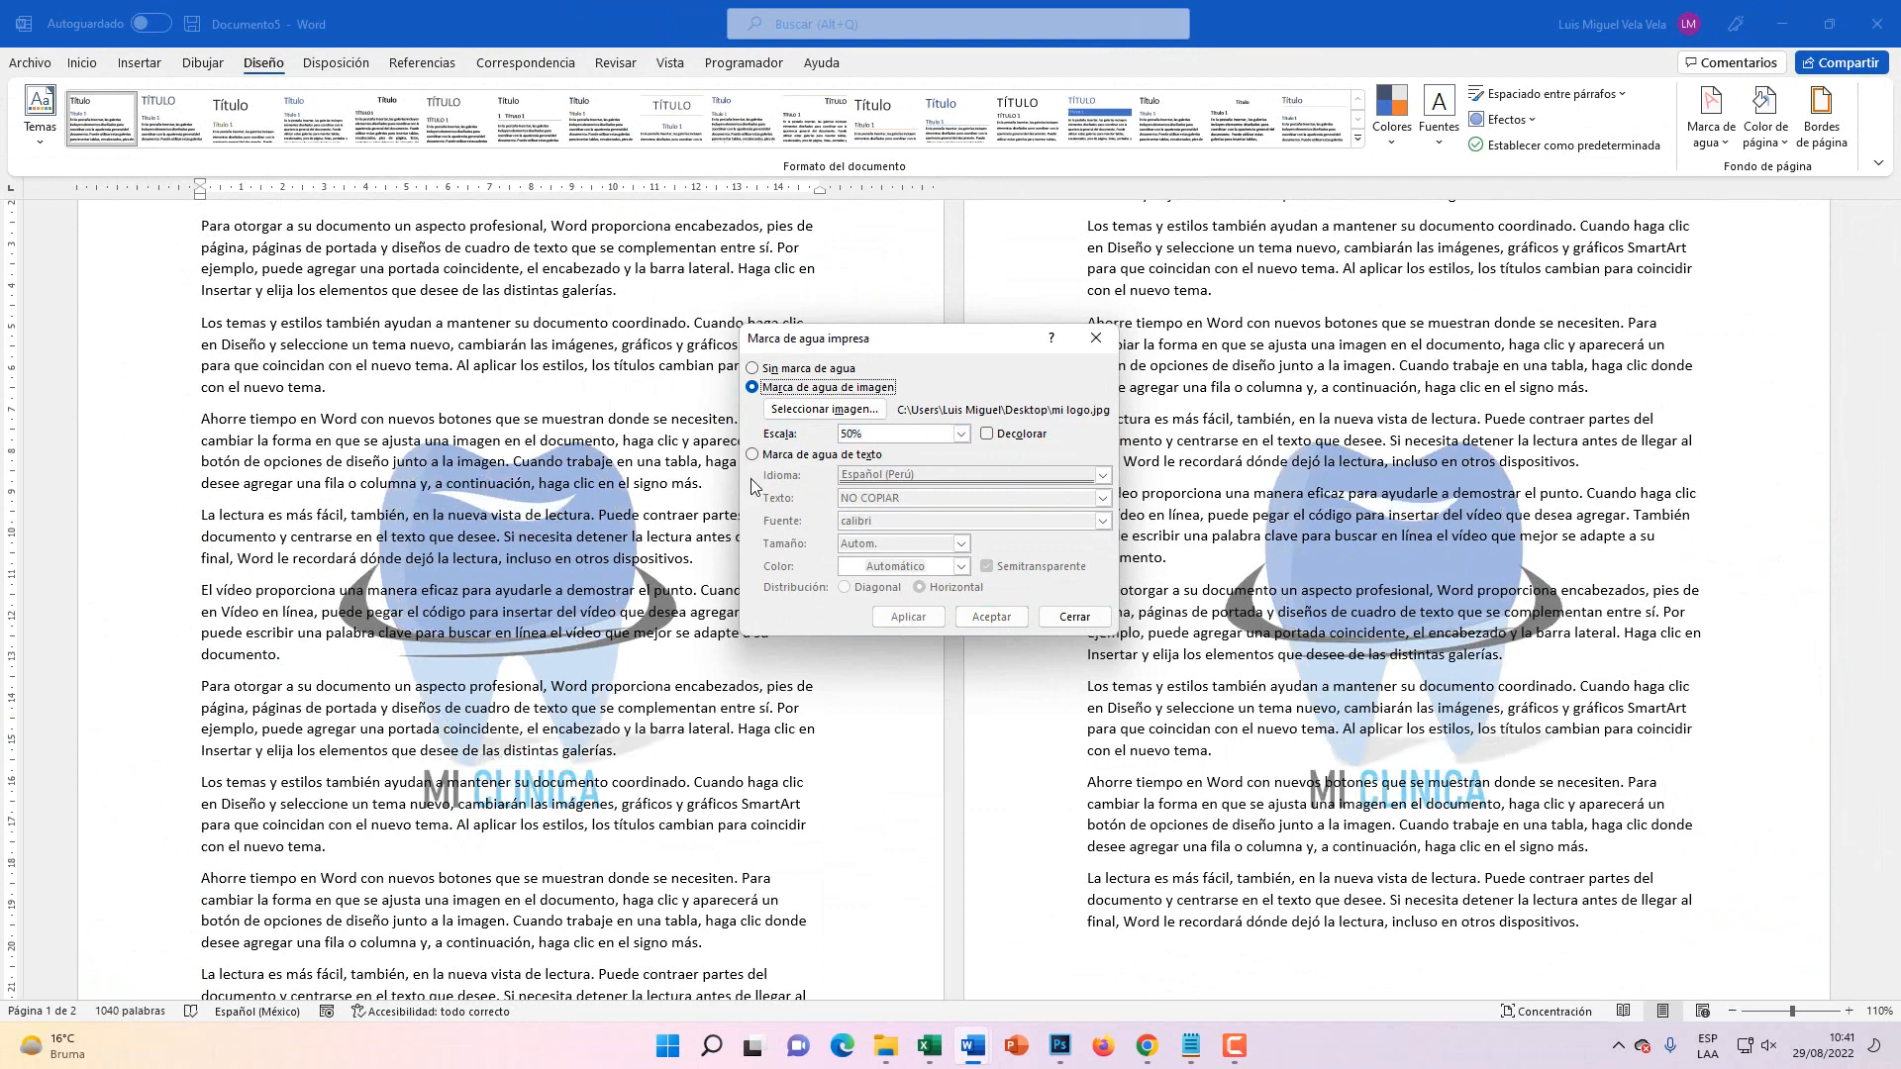
- Try the logo watermark at 100% and at 200% scale, applying each size to the document
click(961, 433)
click(863, 503)
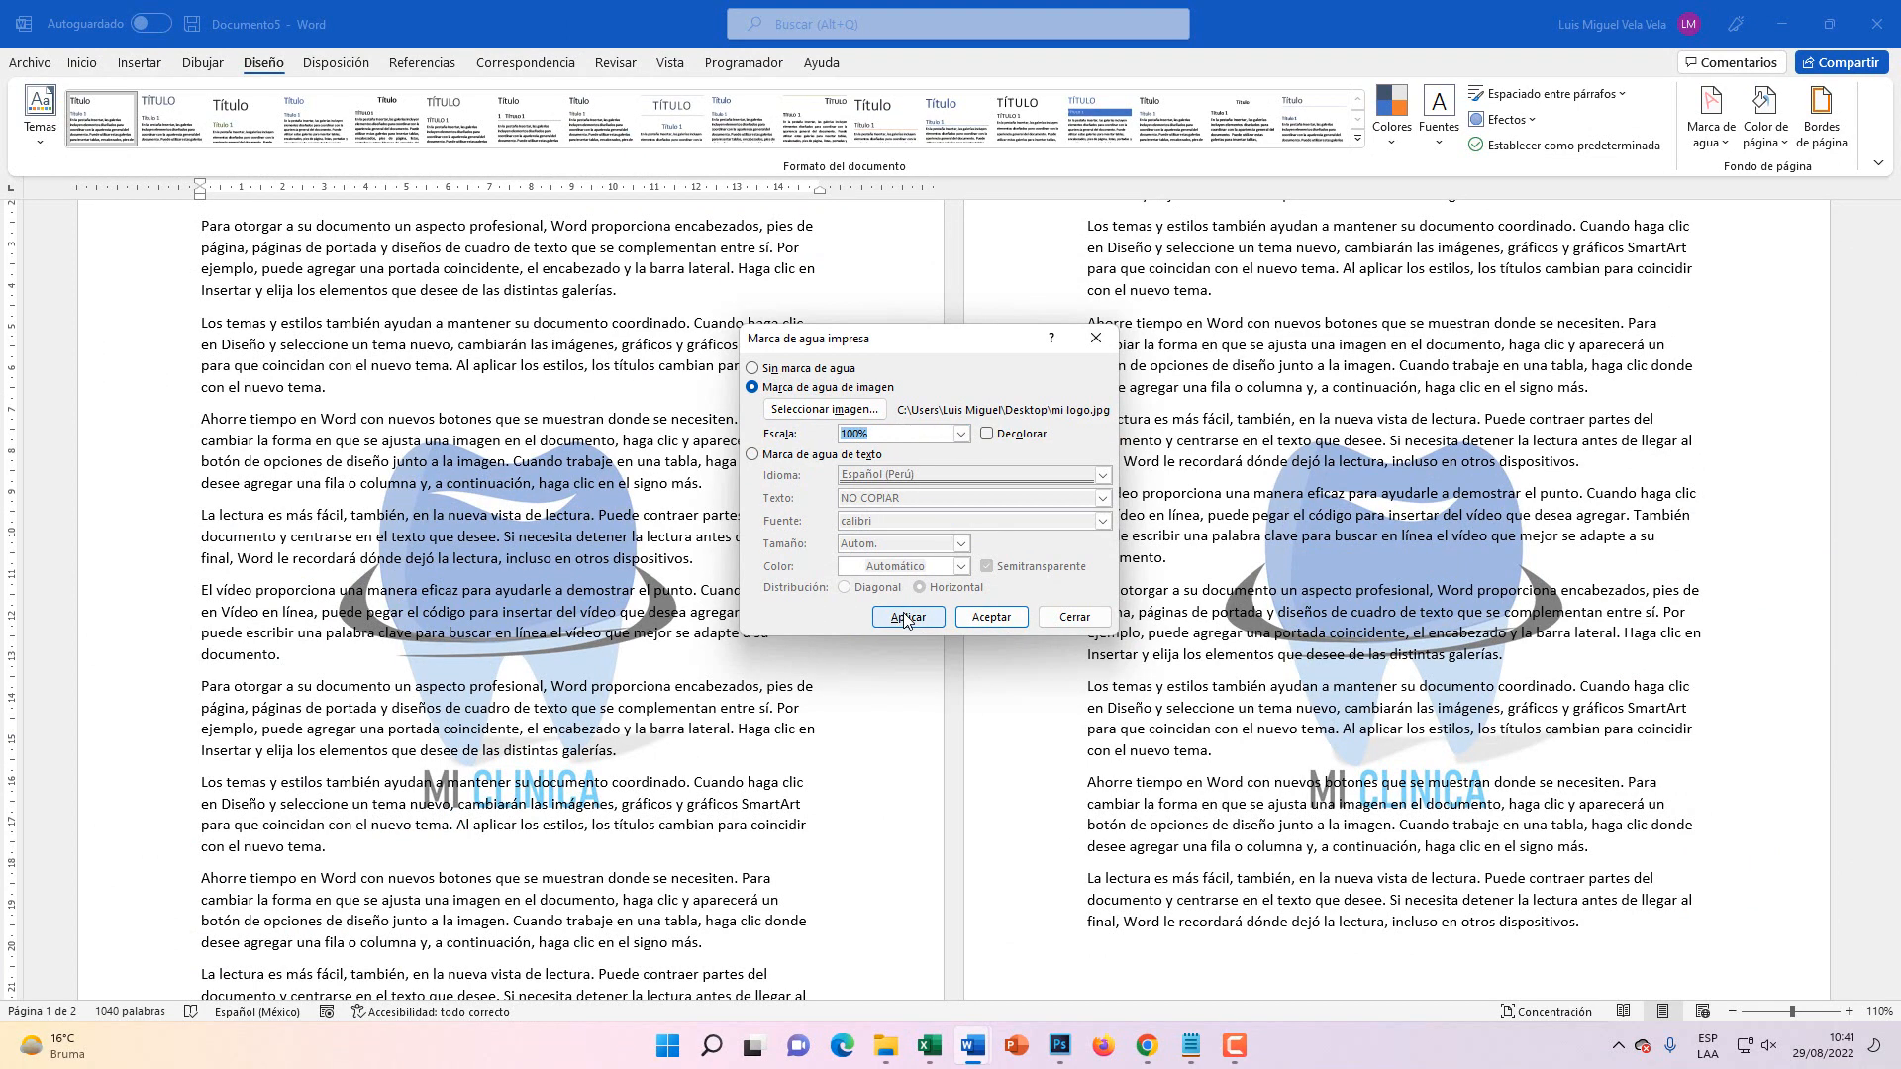
click(907, 617)
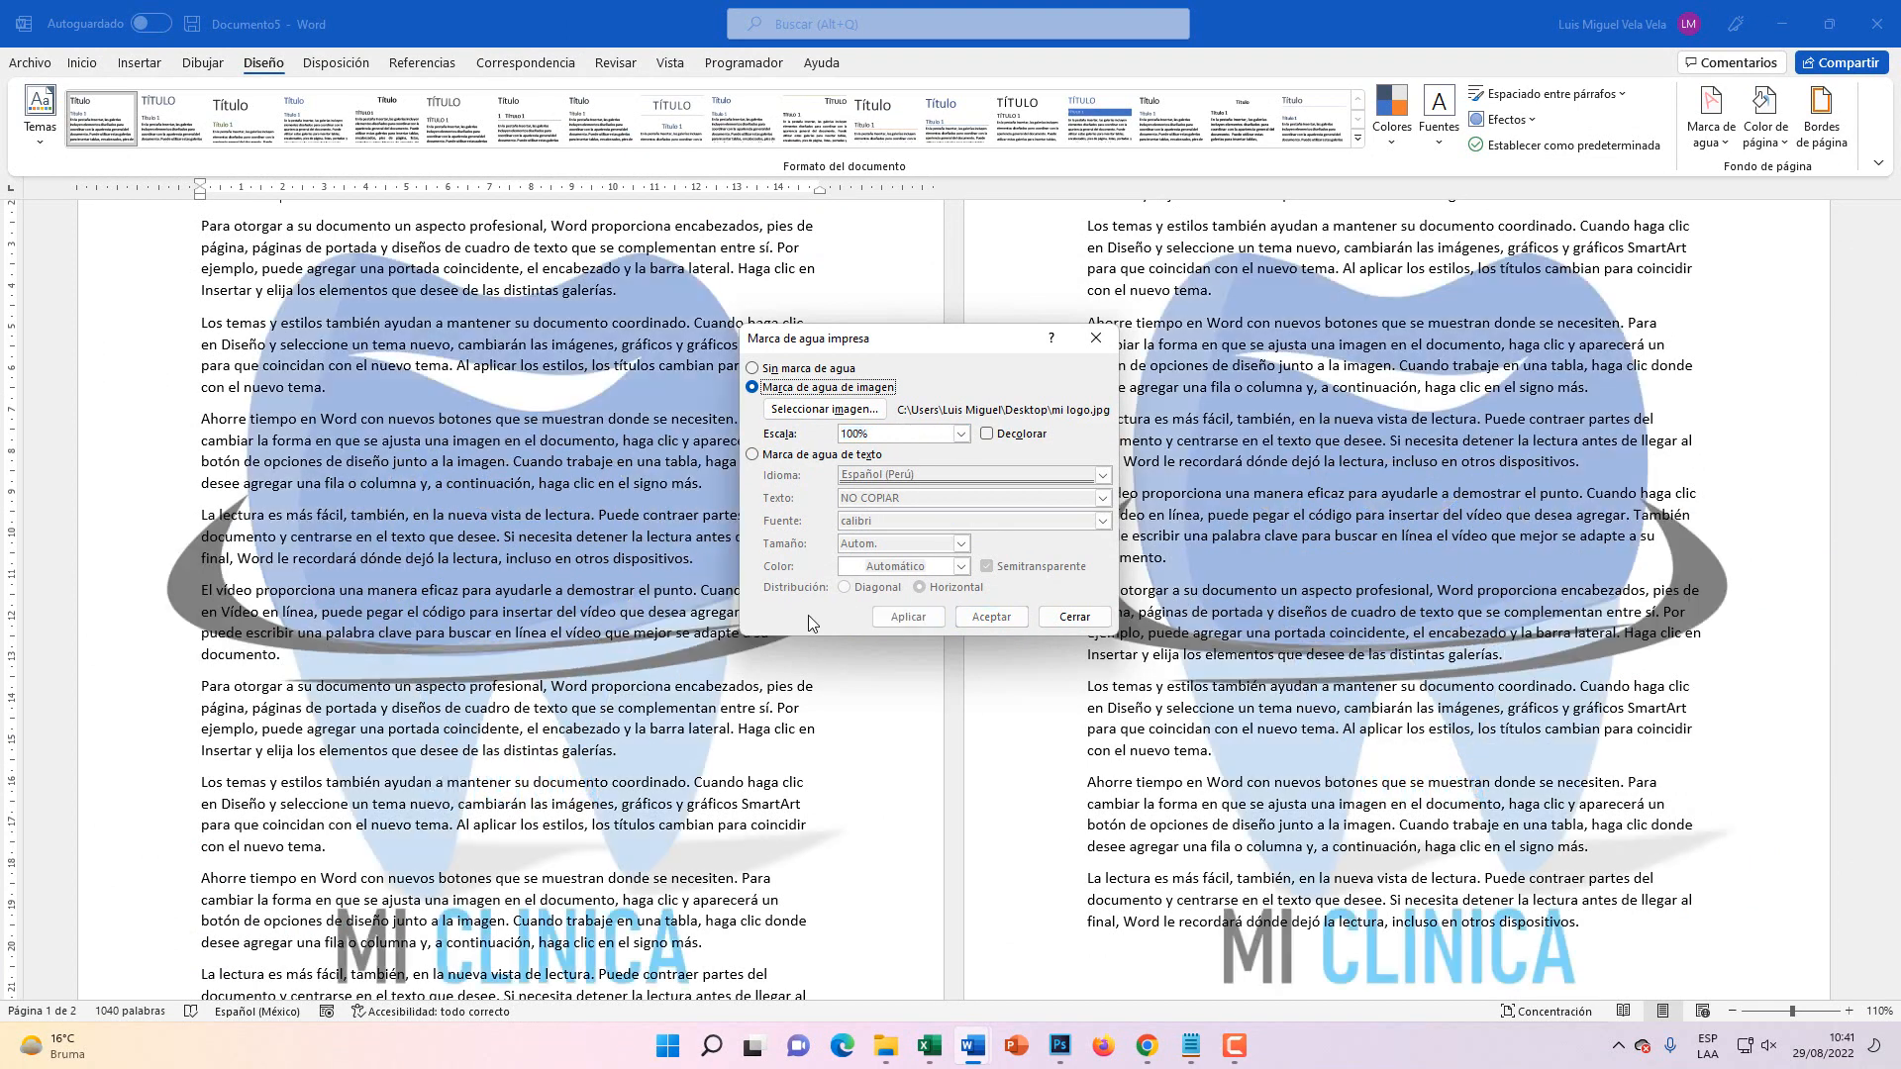
click(960, 434)
click(867, 487)
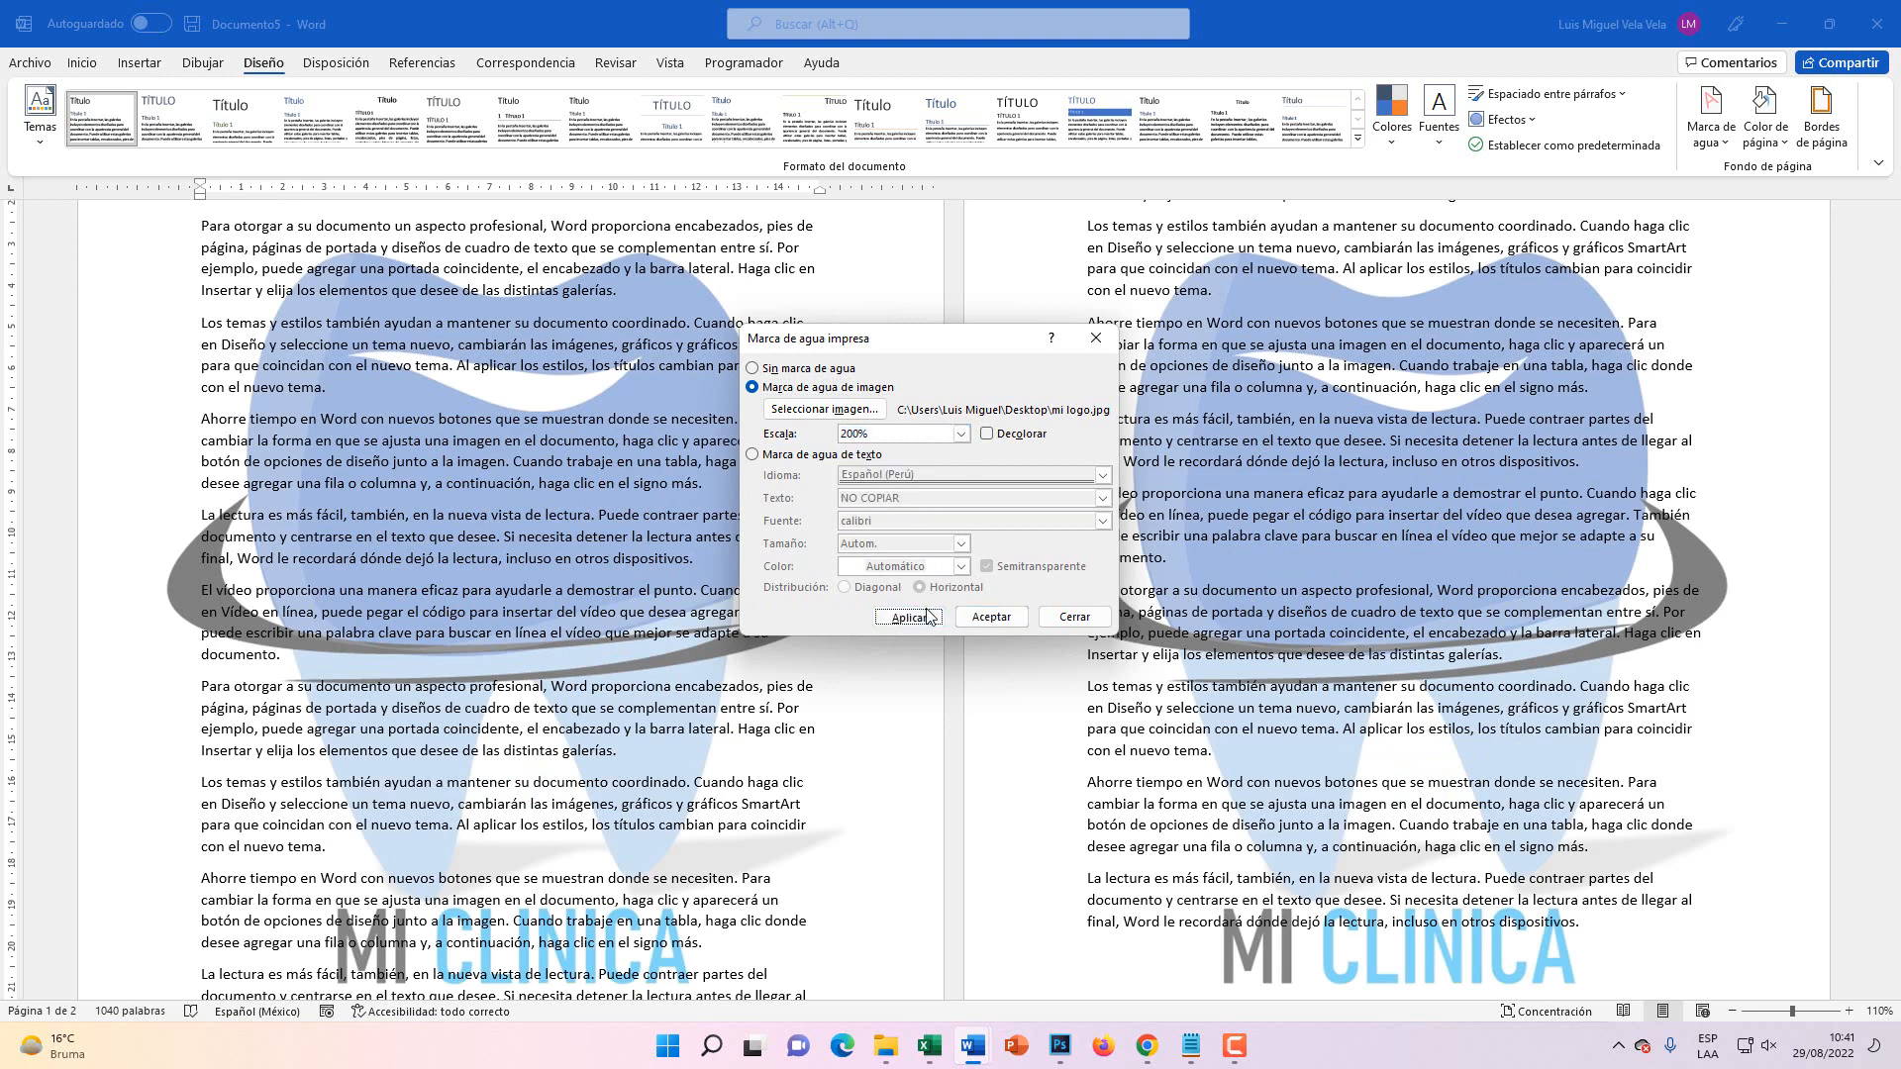
click(926, 615)
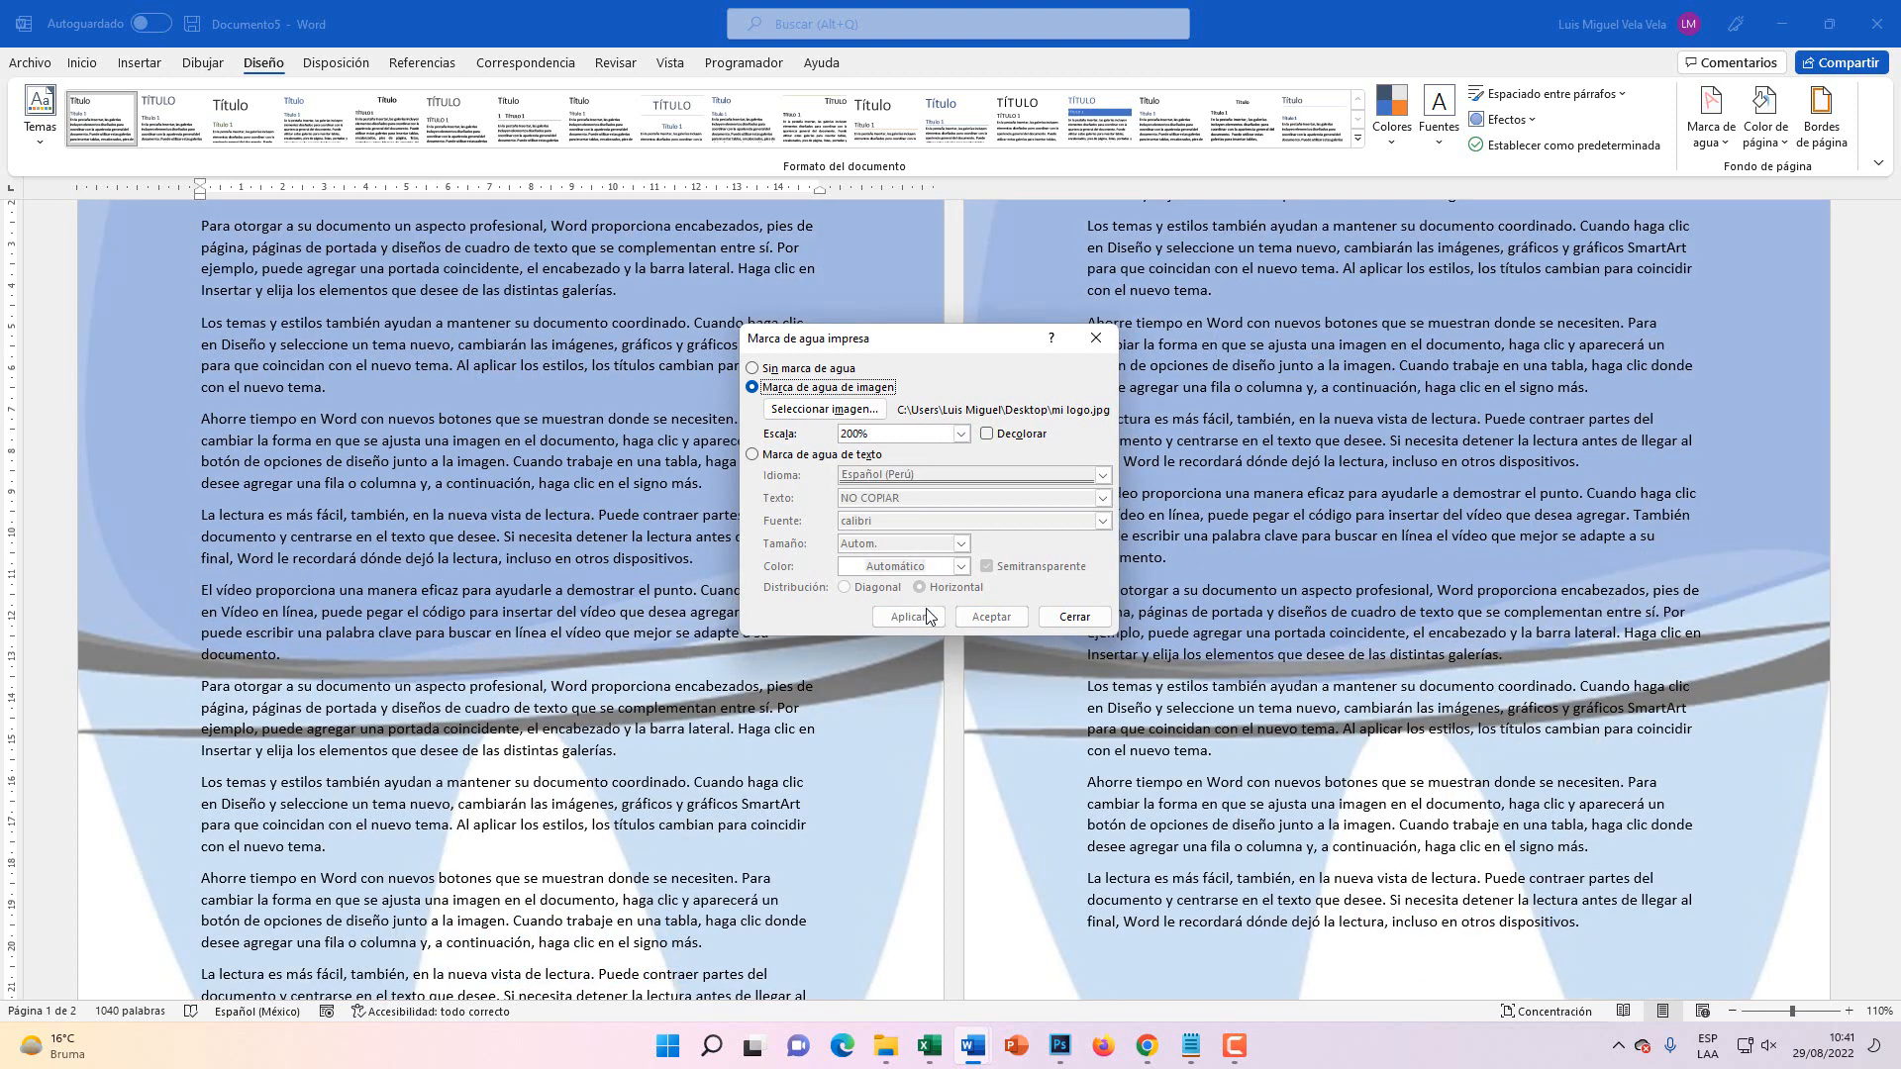
- Set the logo watermark's scale back to 50% and apply it
click(960, 434)
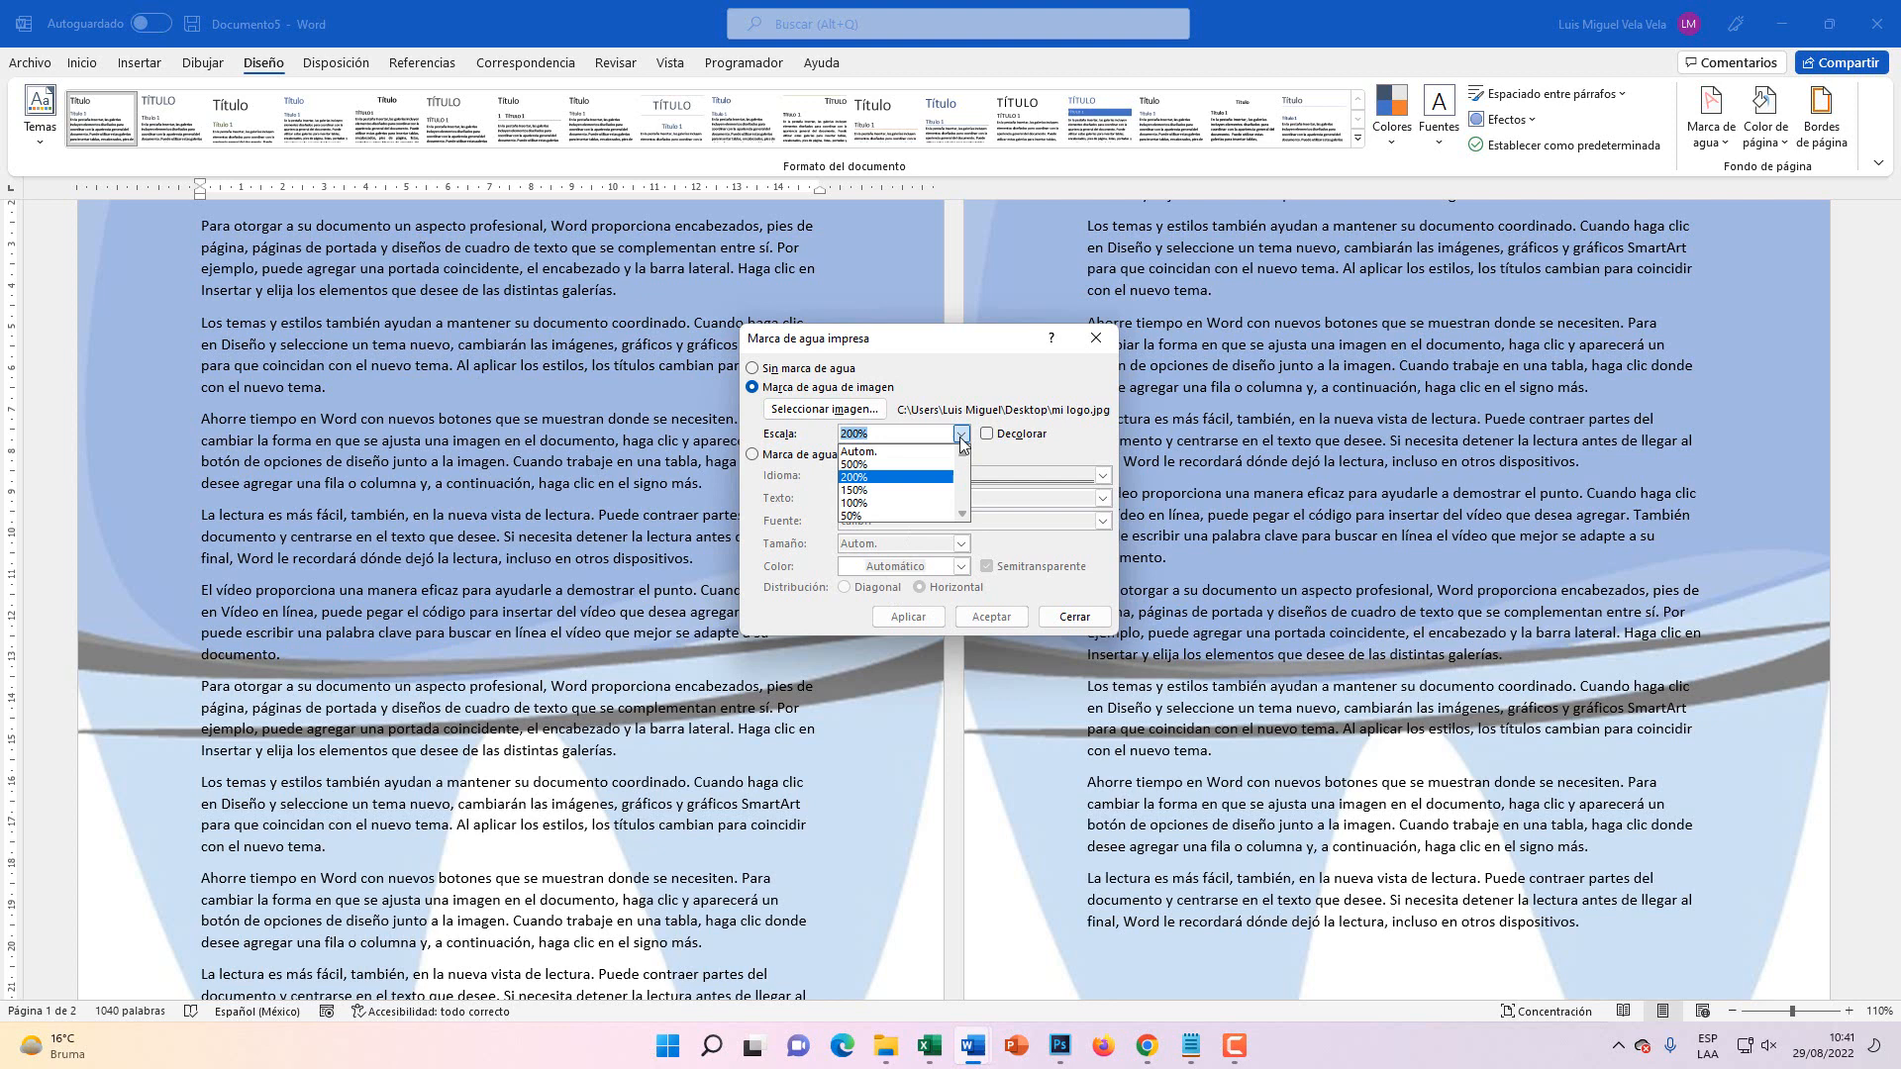
click(873, 519)
click(916, 622)
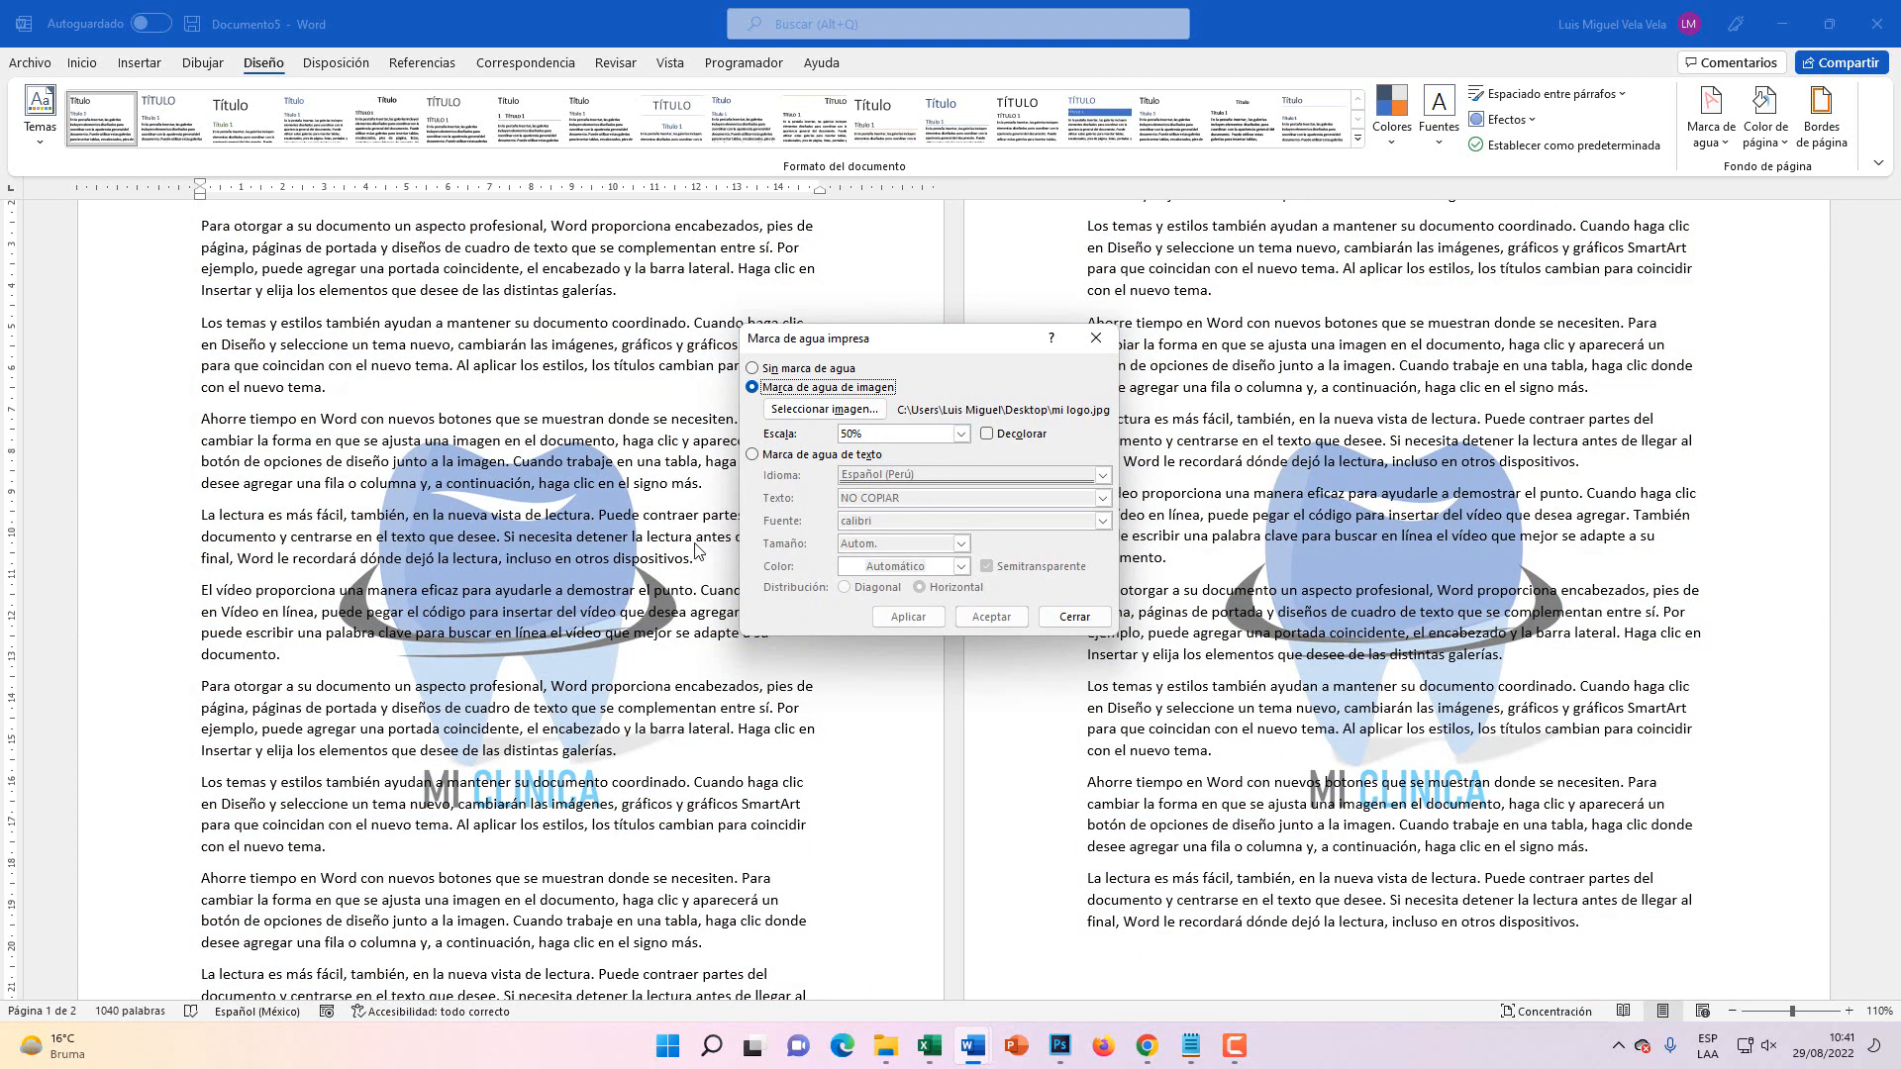
- Switch the watermark type from picture to text and replace its wording with EL TÍO TECH
key(super+plus)
click(801, 461)
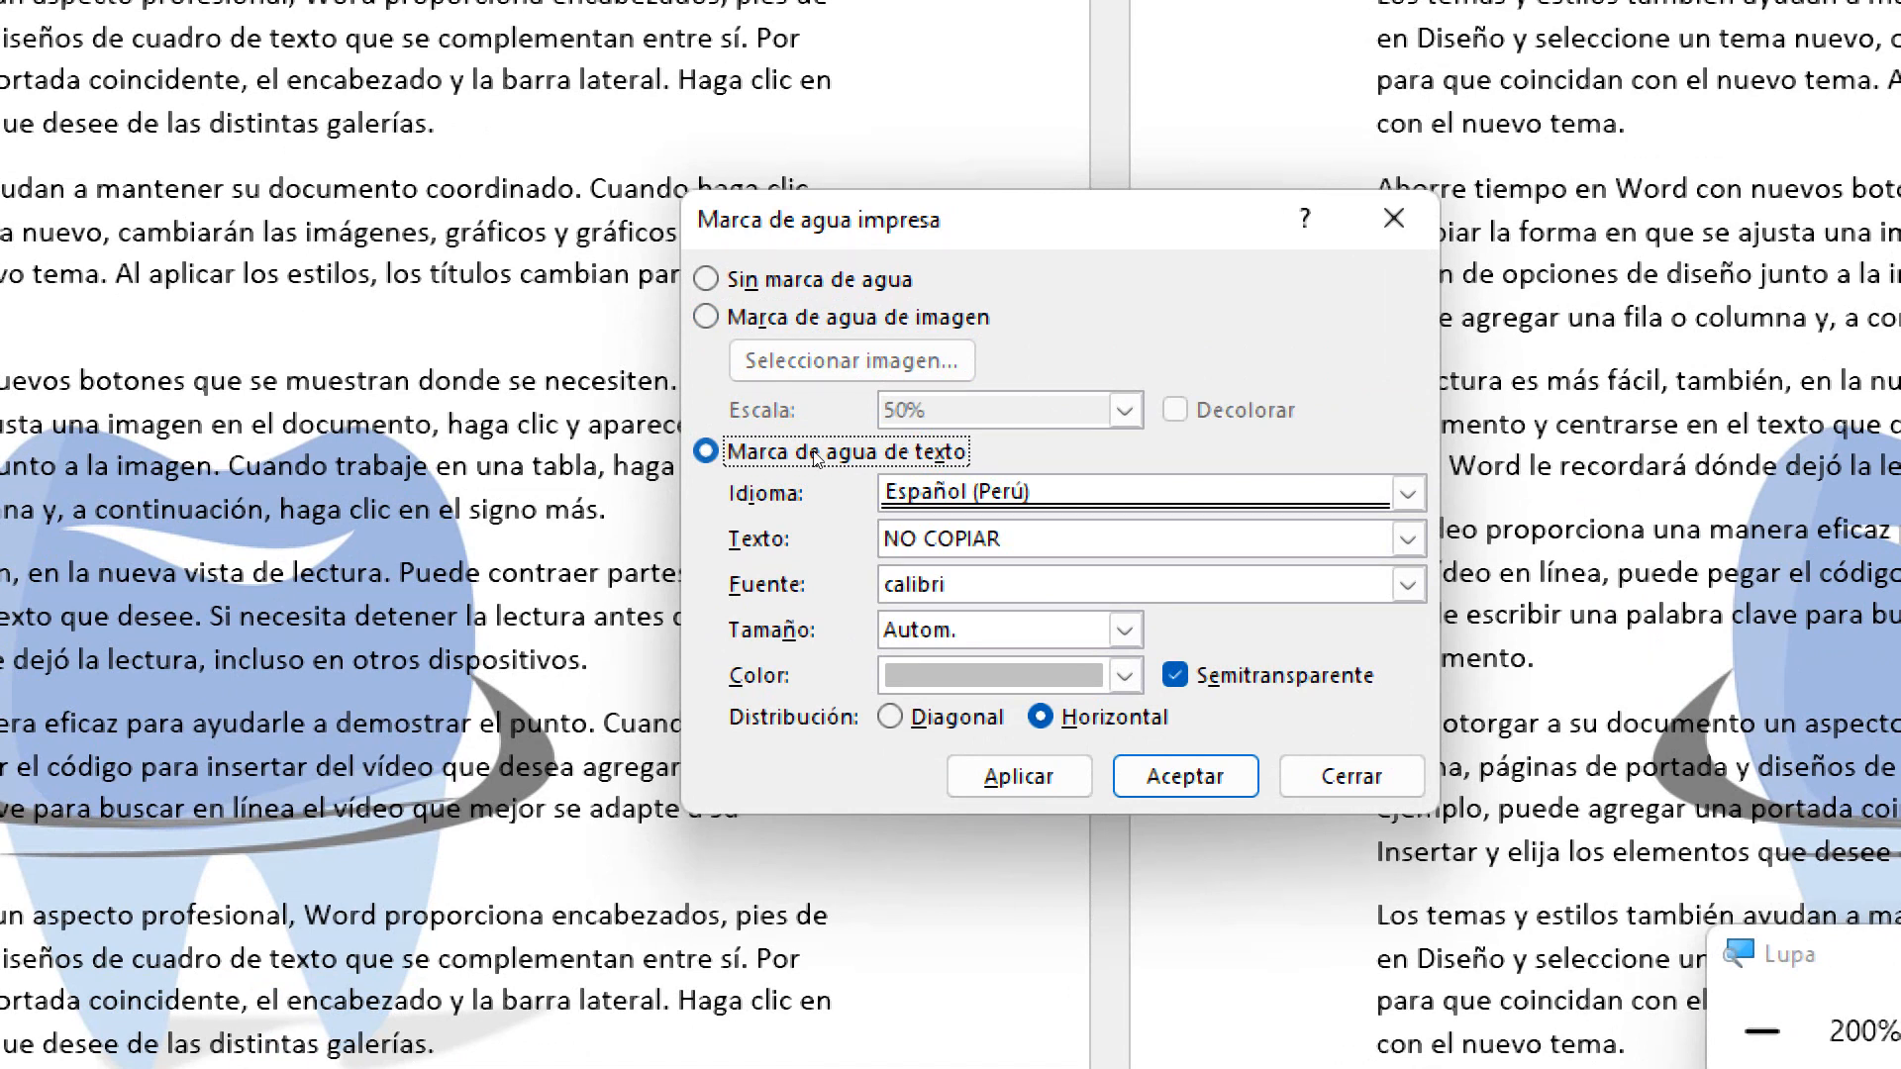
key(super+Escape)
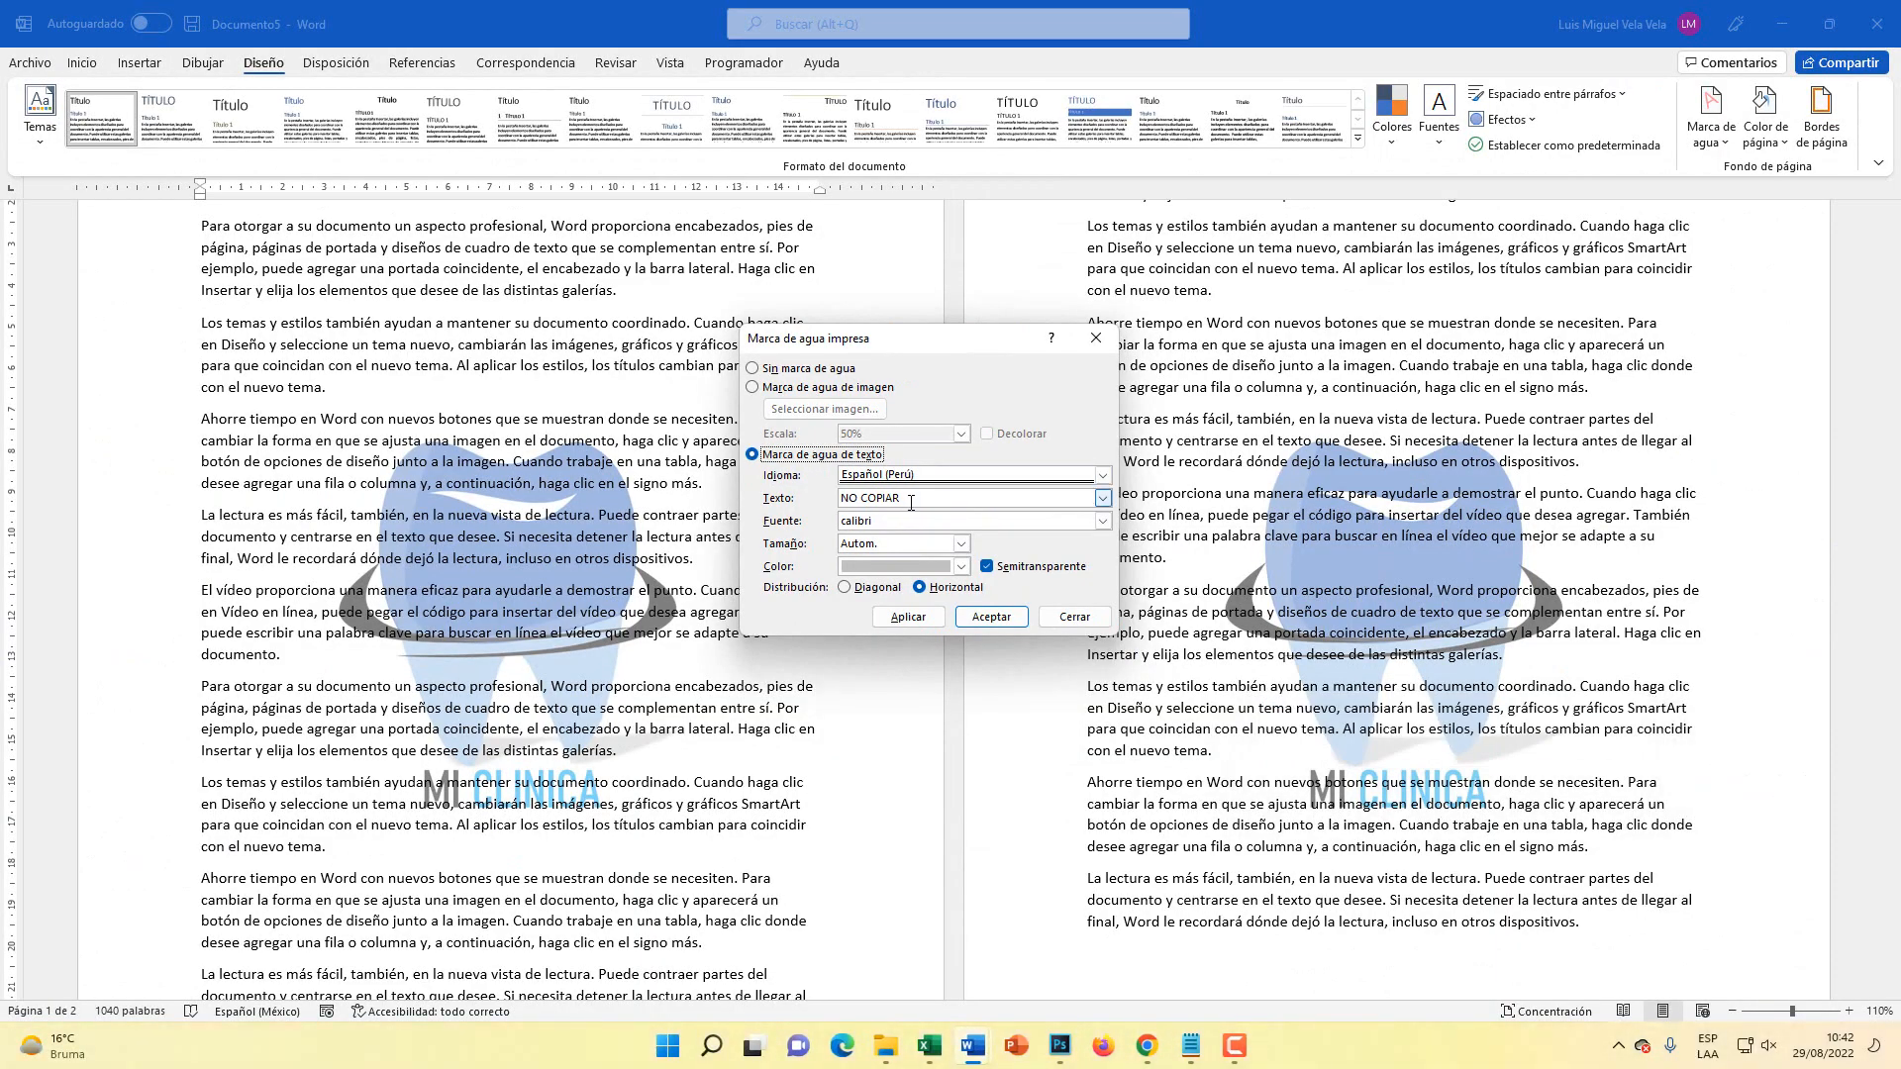
key(super+plus)
key(ctrl+shift+Left)
key(ctrl+shift+Left)
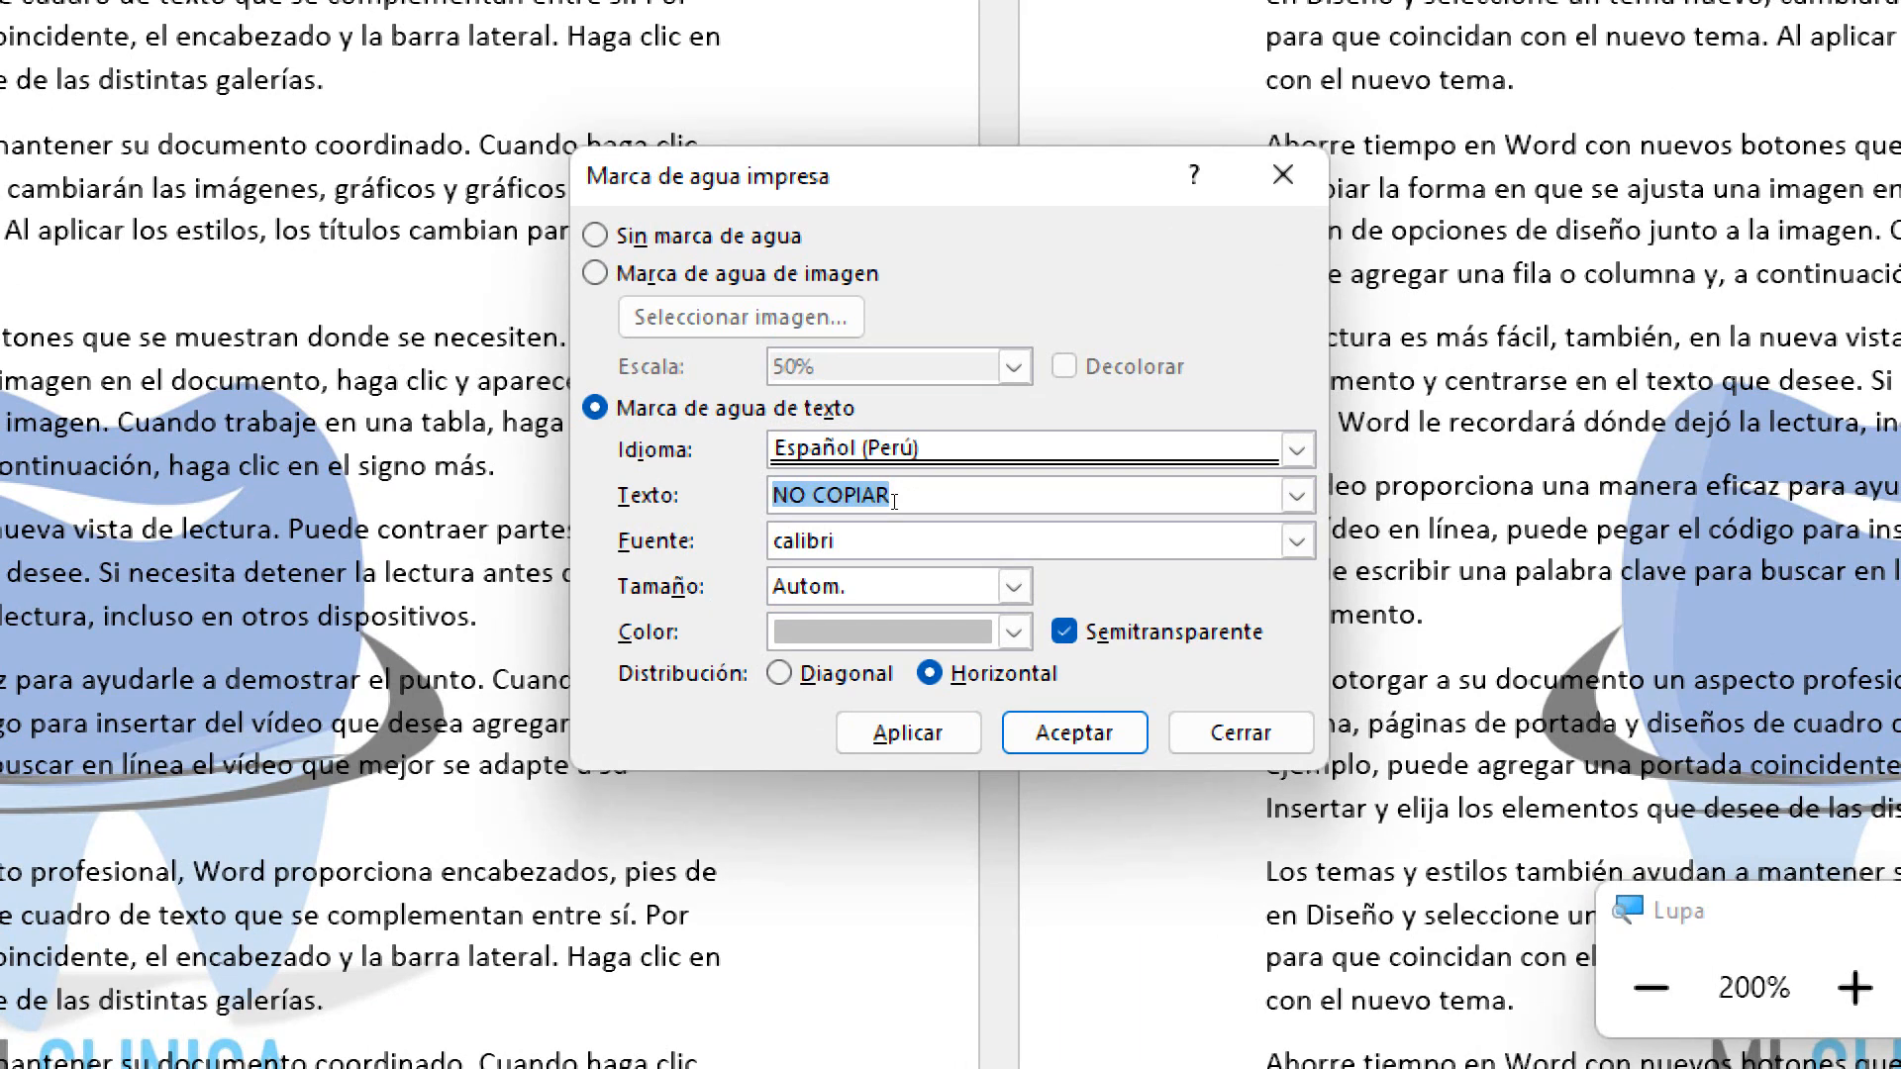
text(EL TÍO TECH)
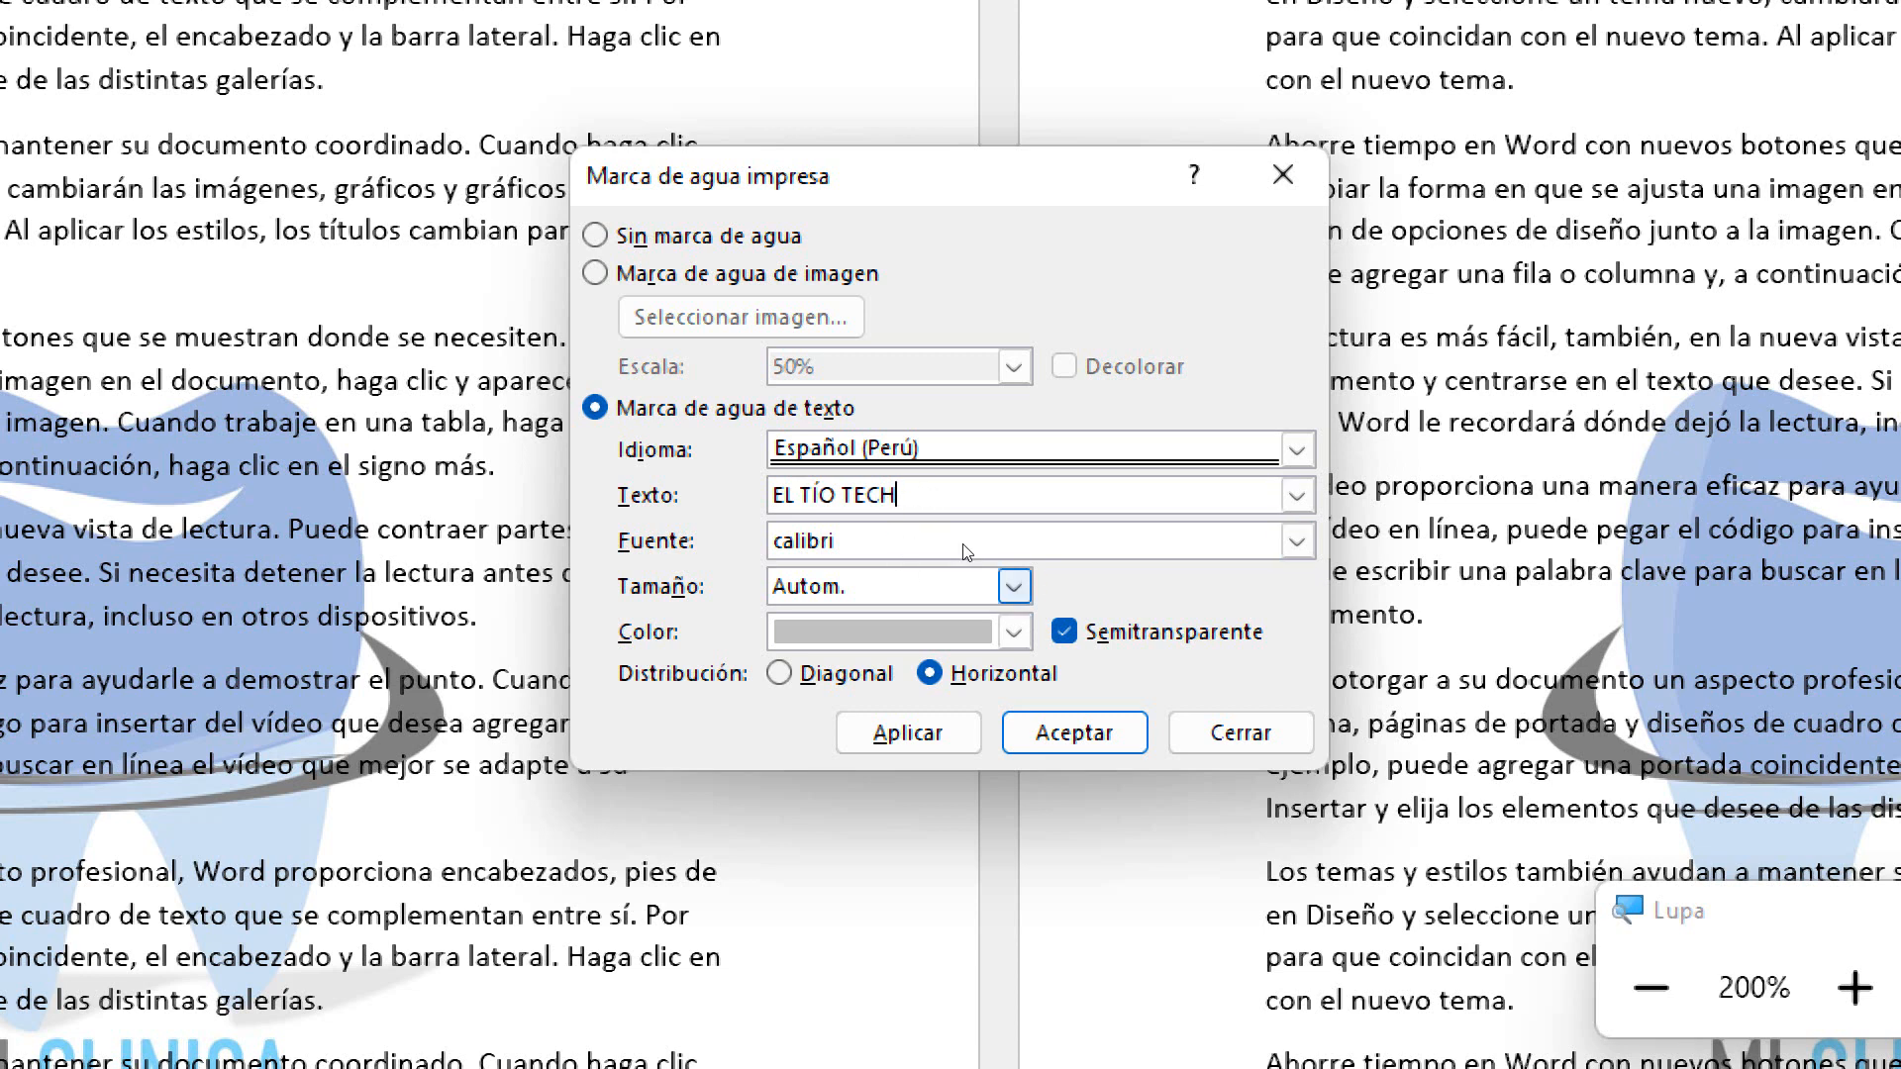
- Give the text watermark size 54, the Calibri font and a horizontal layout, and apply it
click(1014, 586)
click(802, 750)
click(1099, 532)
click(1102, 532)
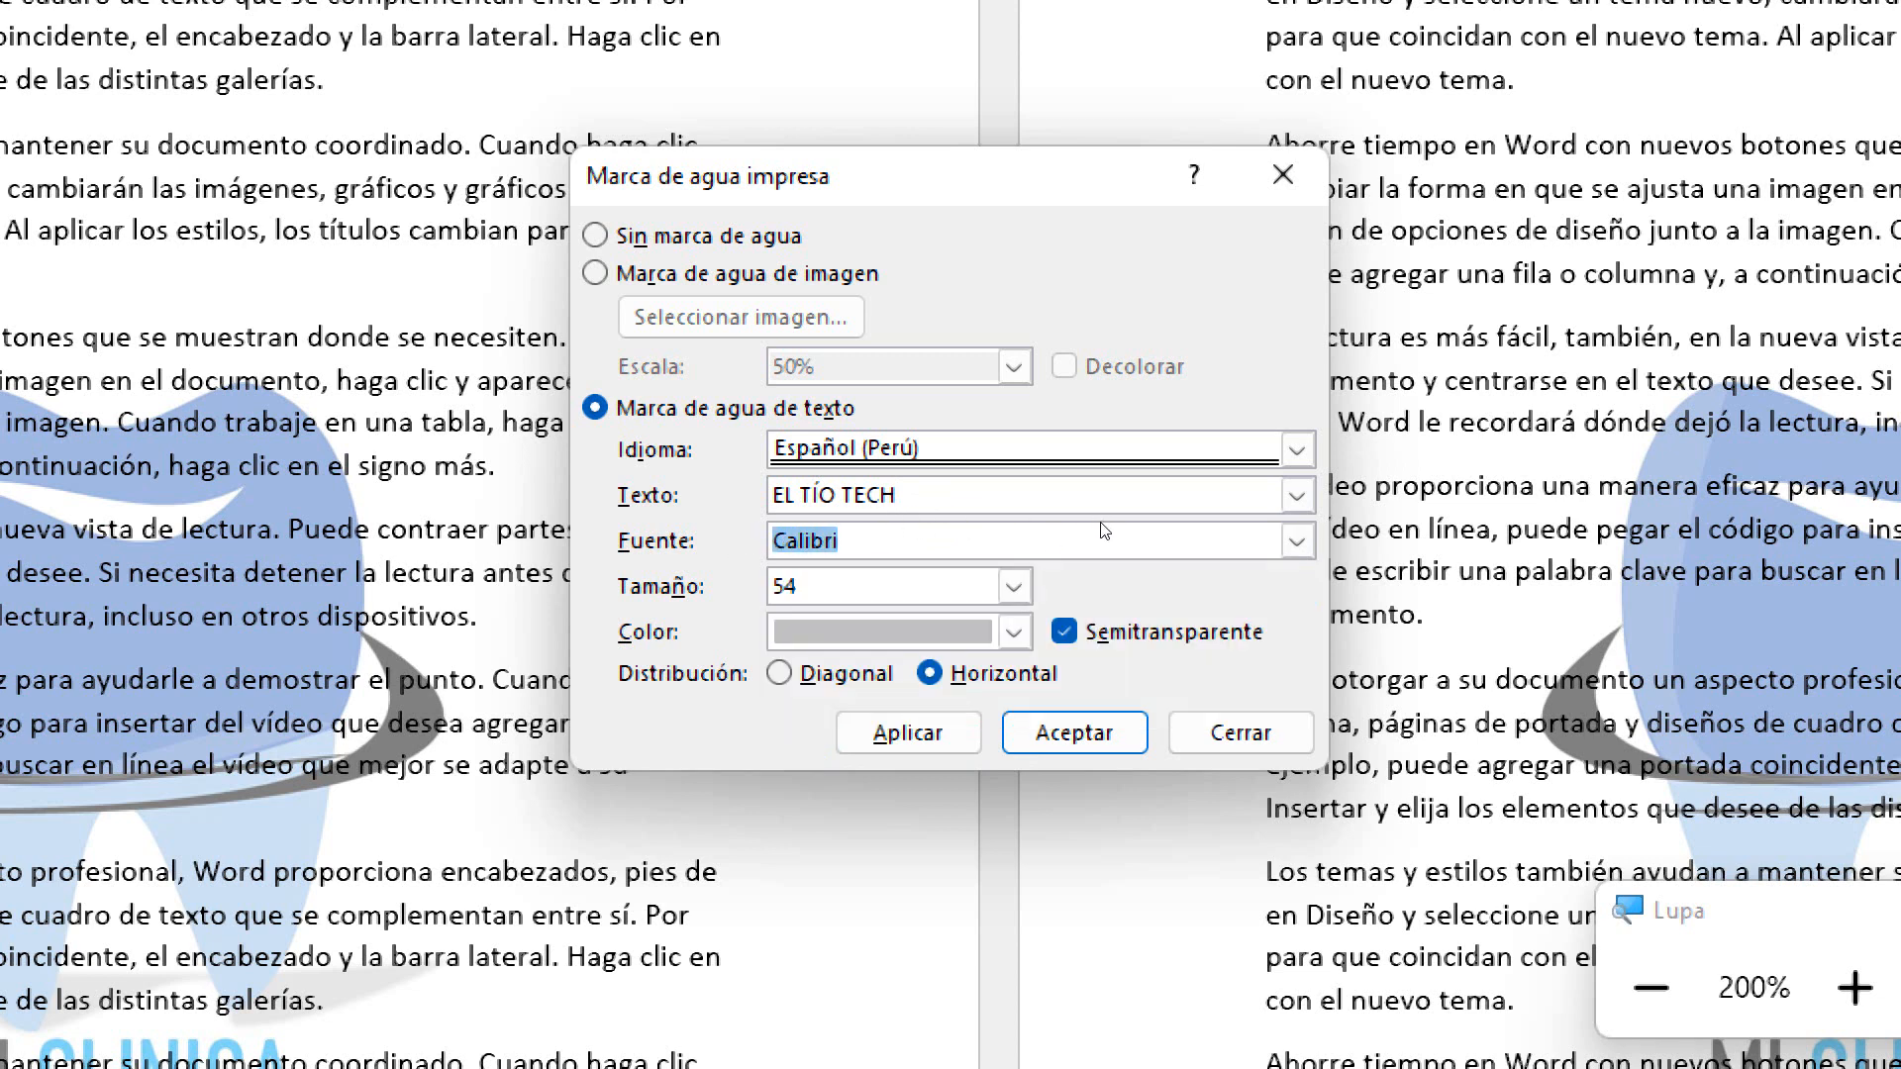
click(780, 673)
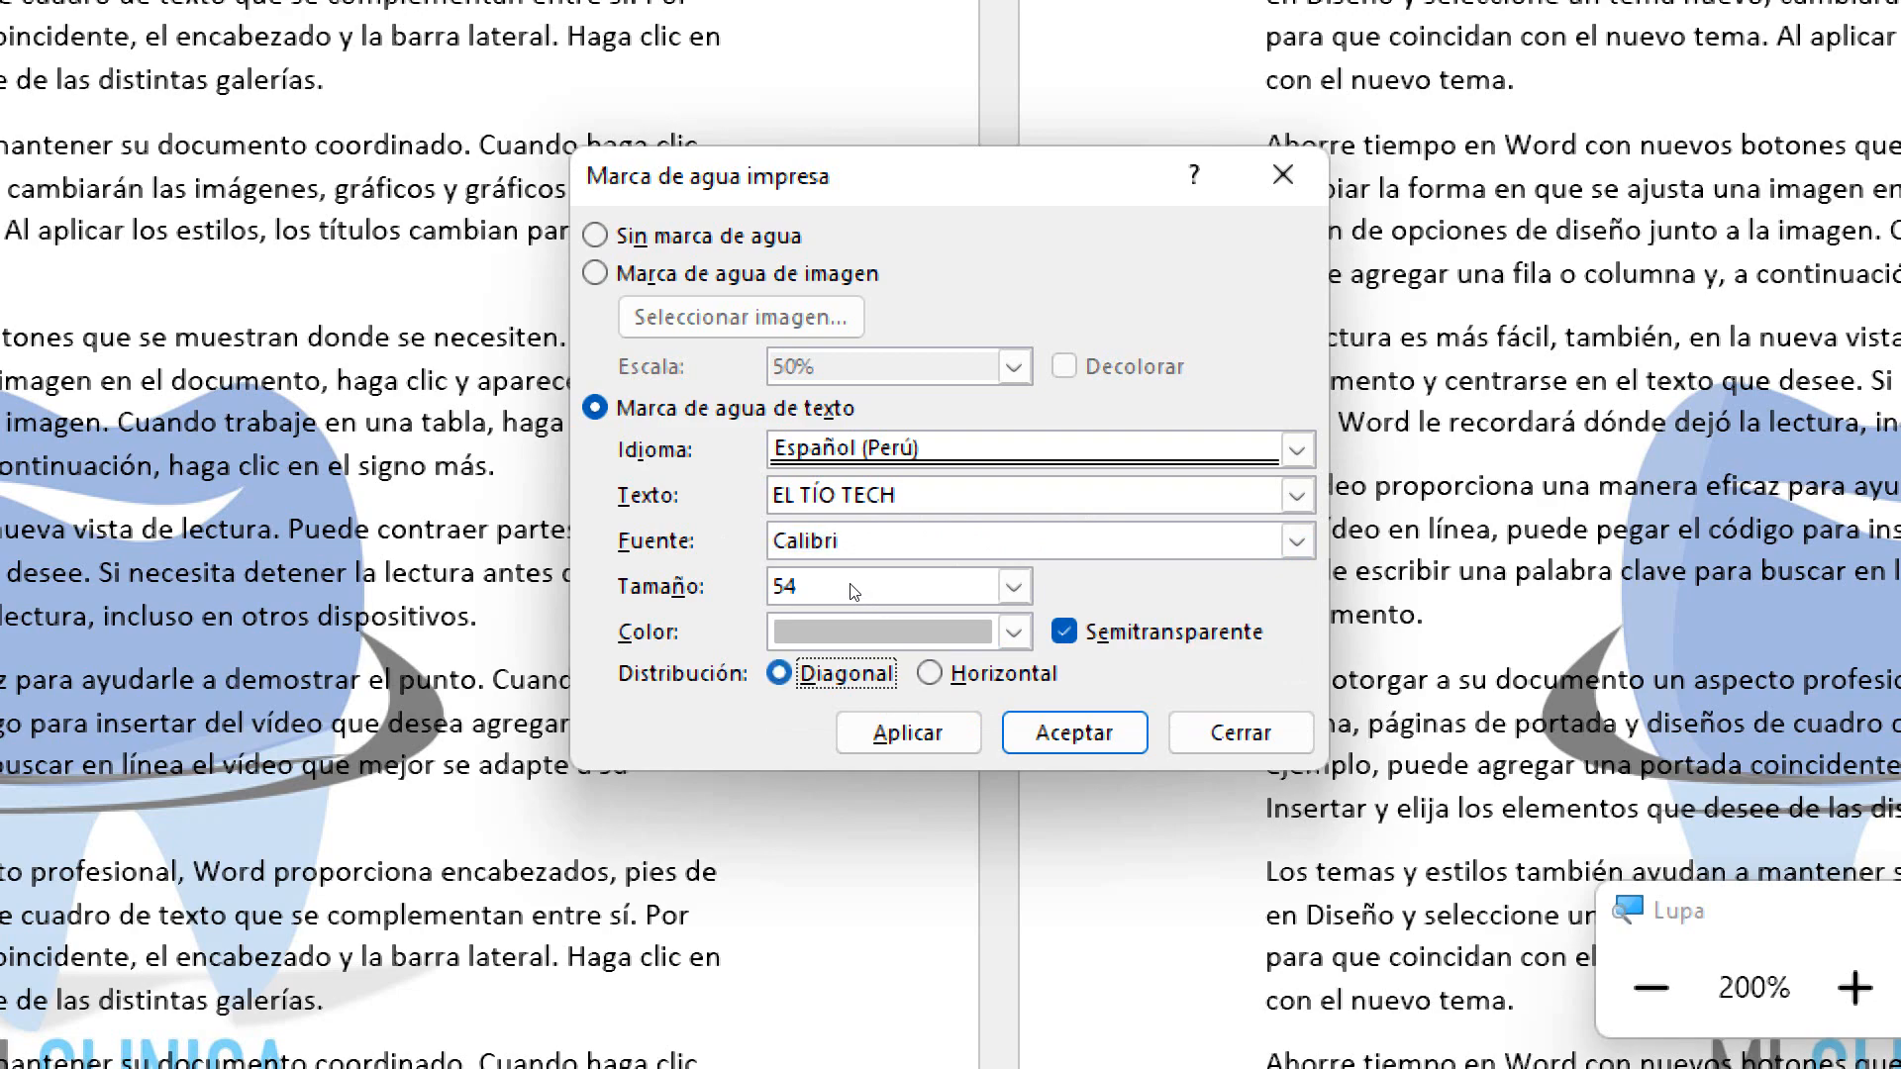
click(930, 673)
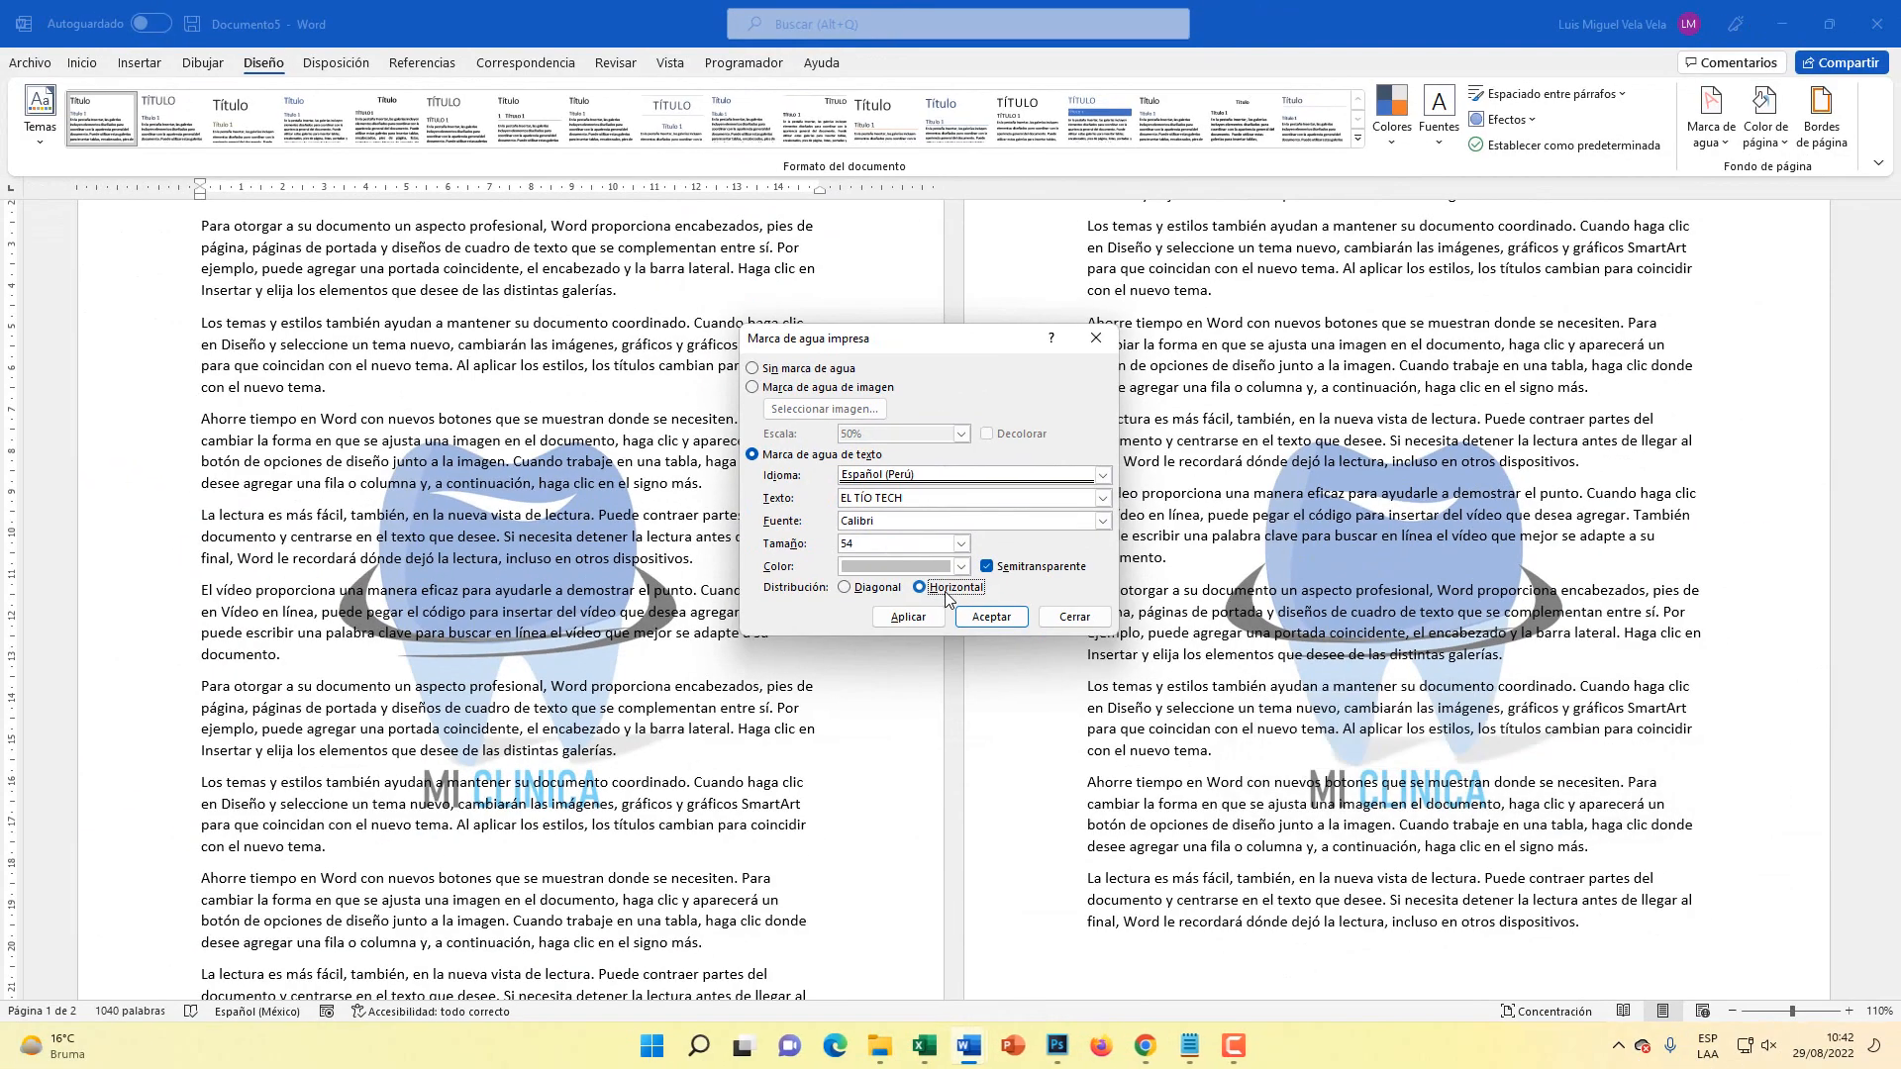
click(908, 733)
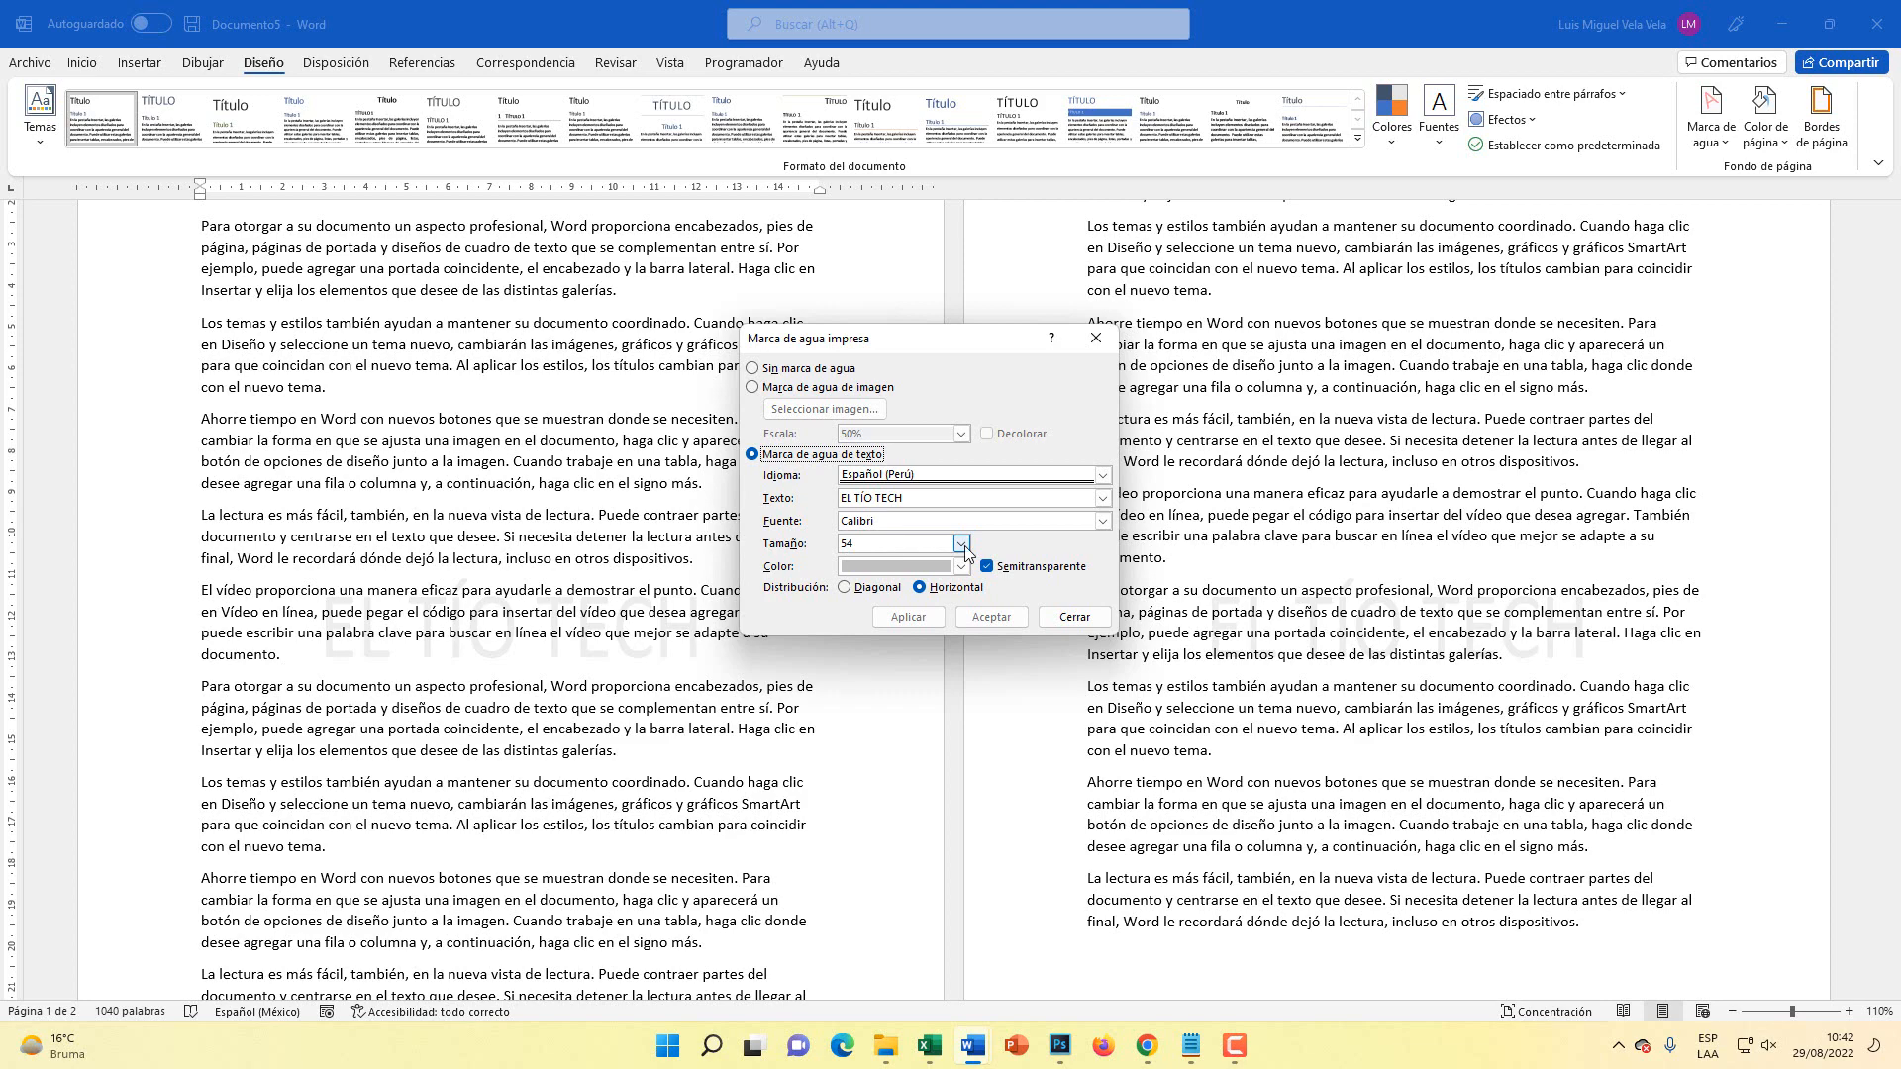
- Turn off the semitransparent option (Semitransparente) for the text watermark and apply the change
key(super+plus)
click(994, 570)
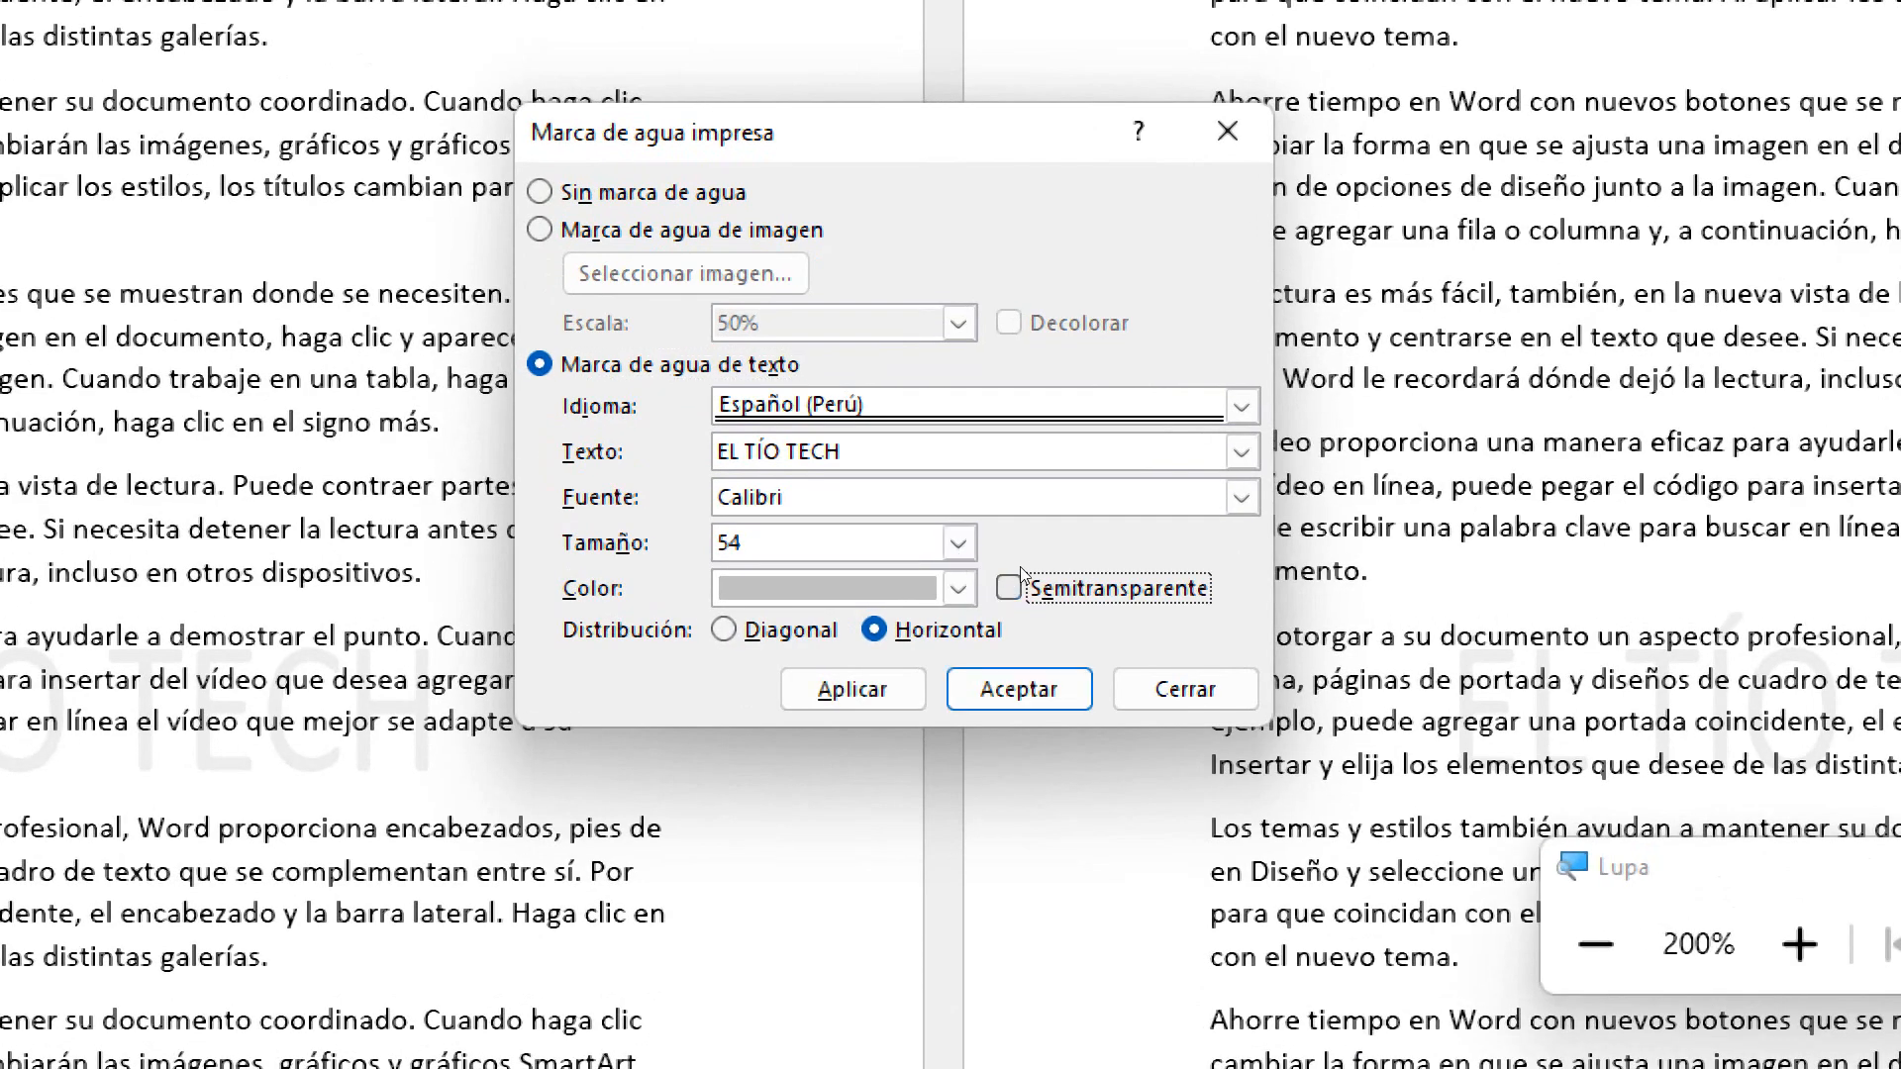
key(super+Escape)
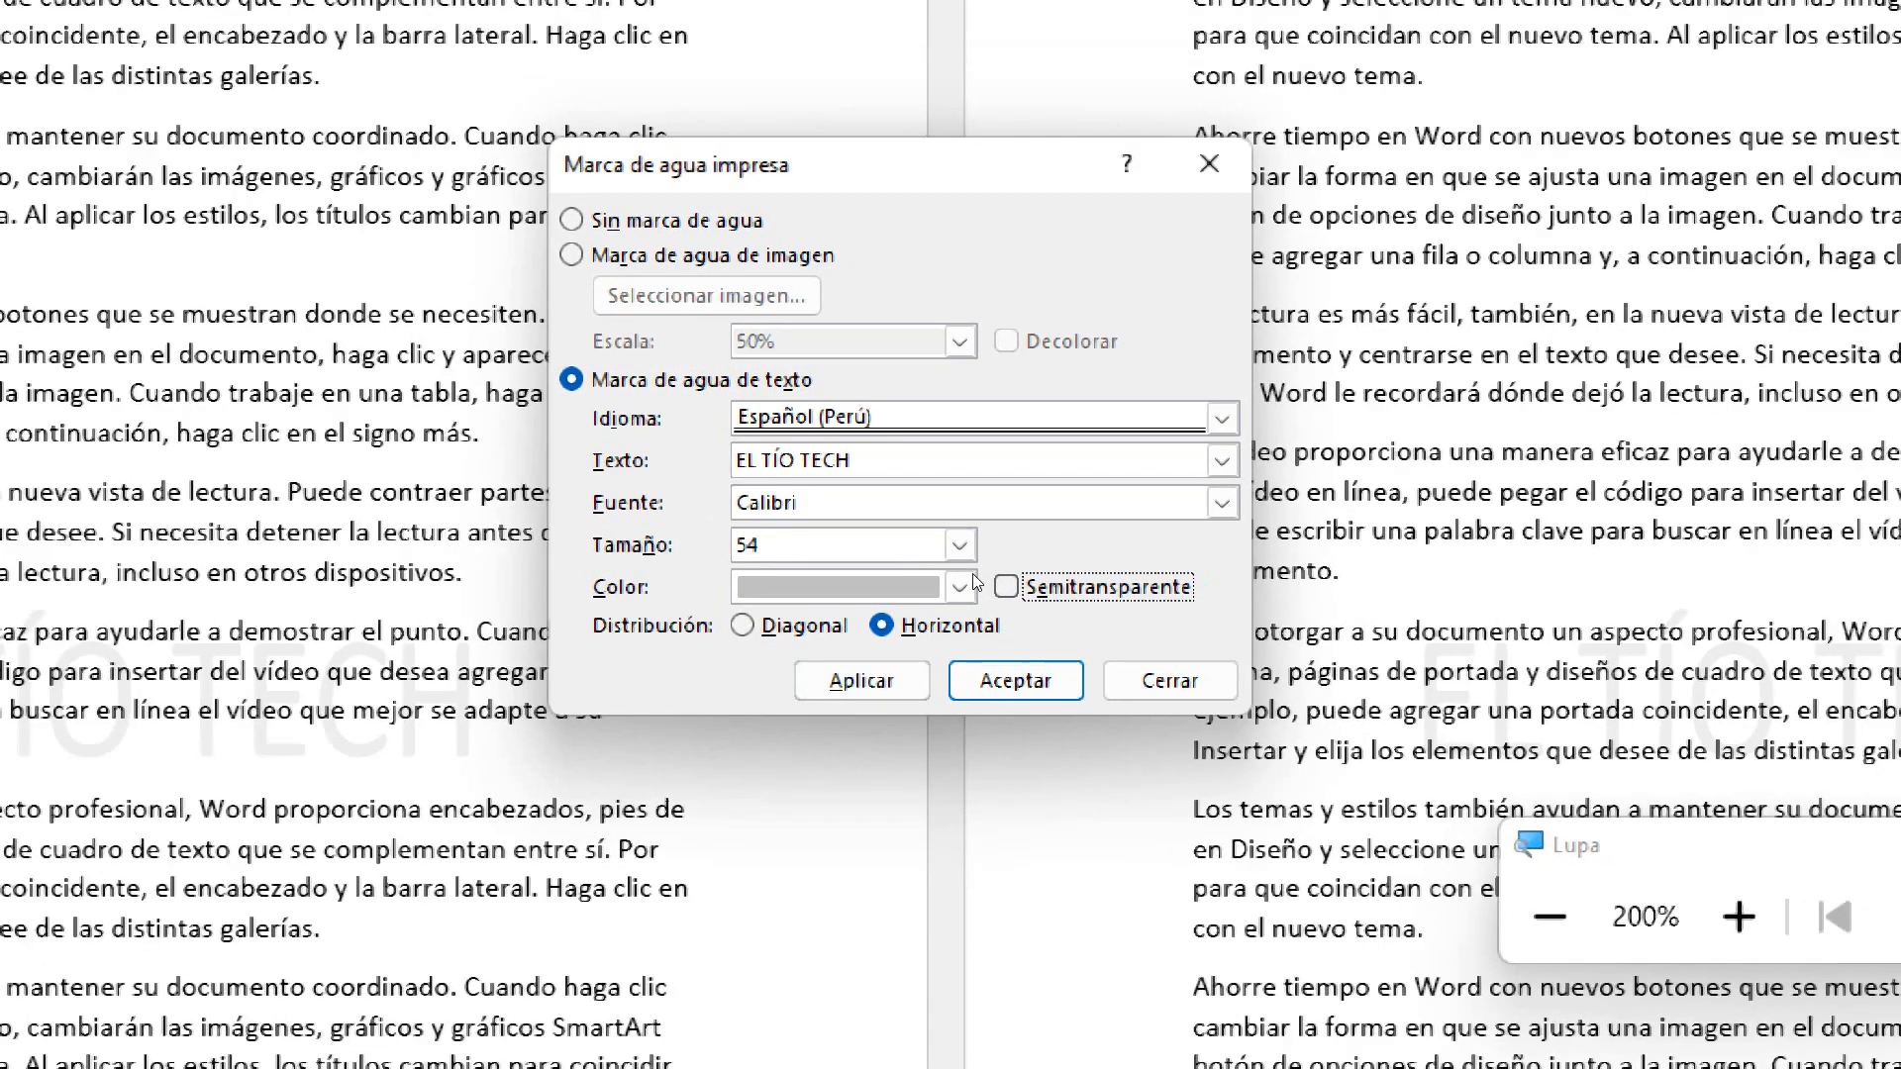
click(883, 697)
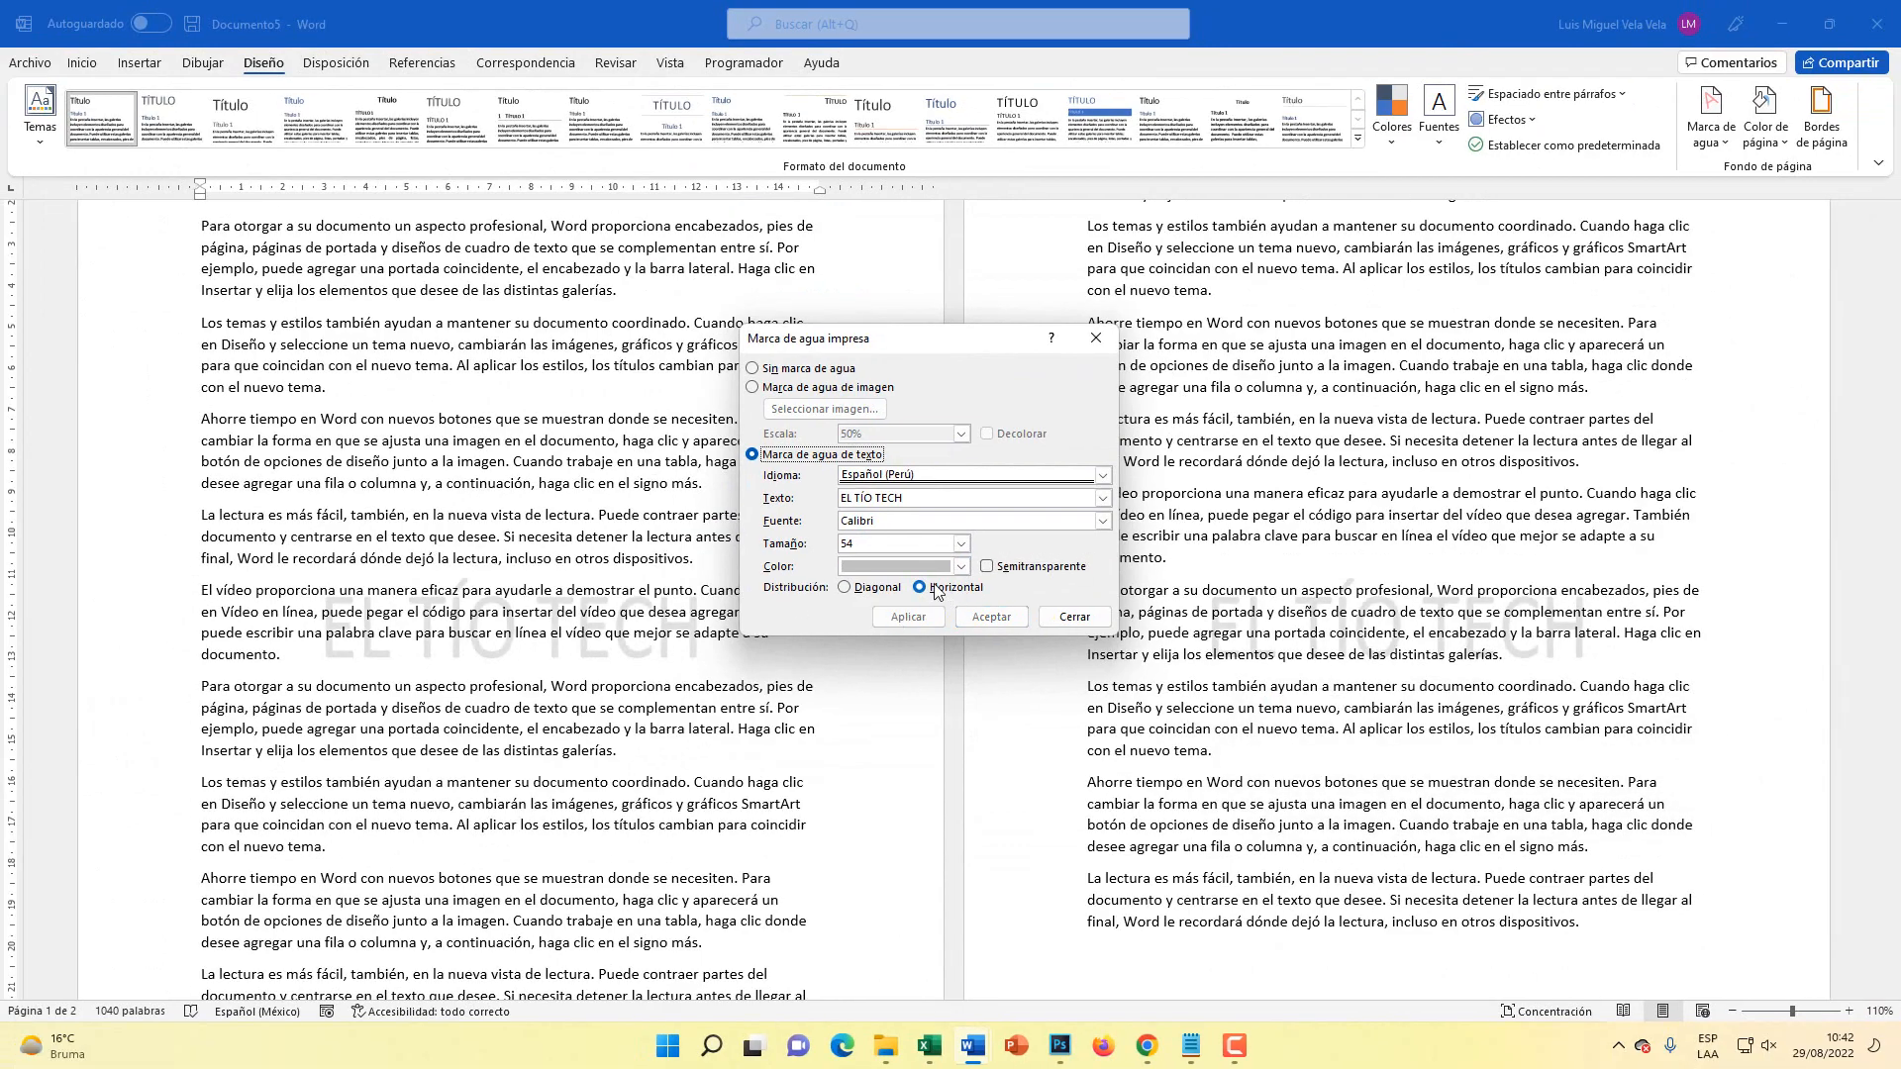
- Change the text watermark's color to black and apply it to the document
key(super+plus)
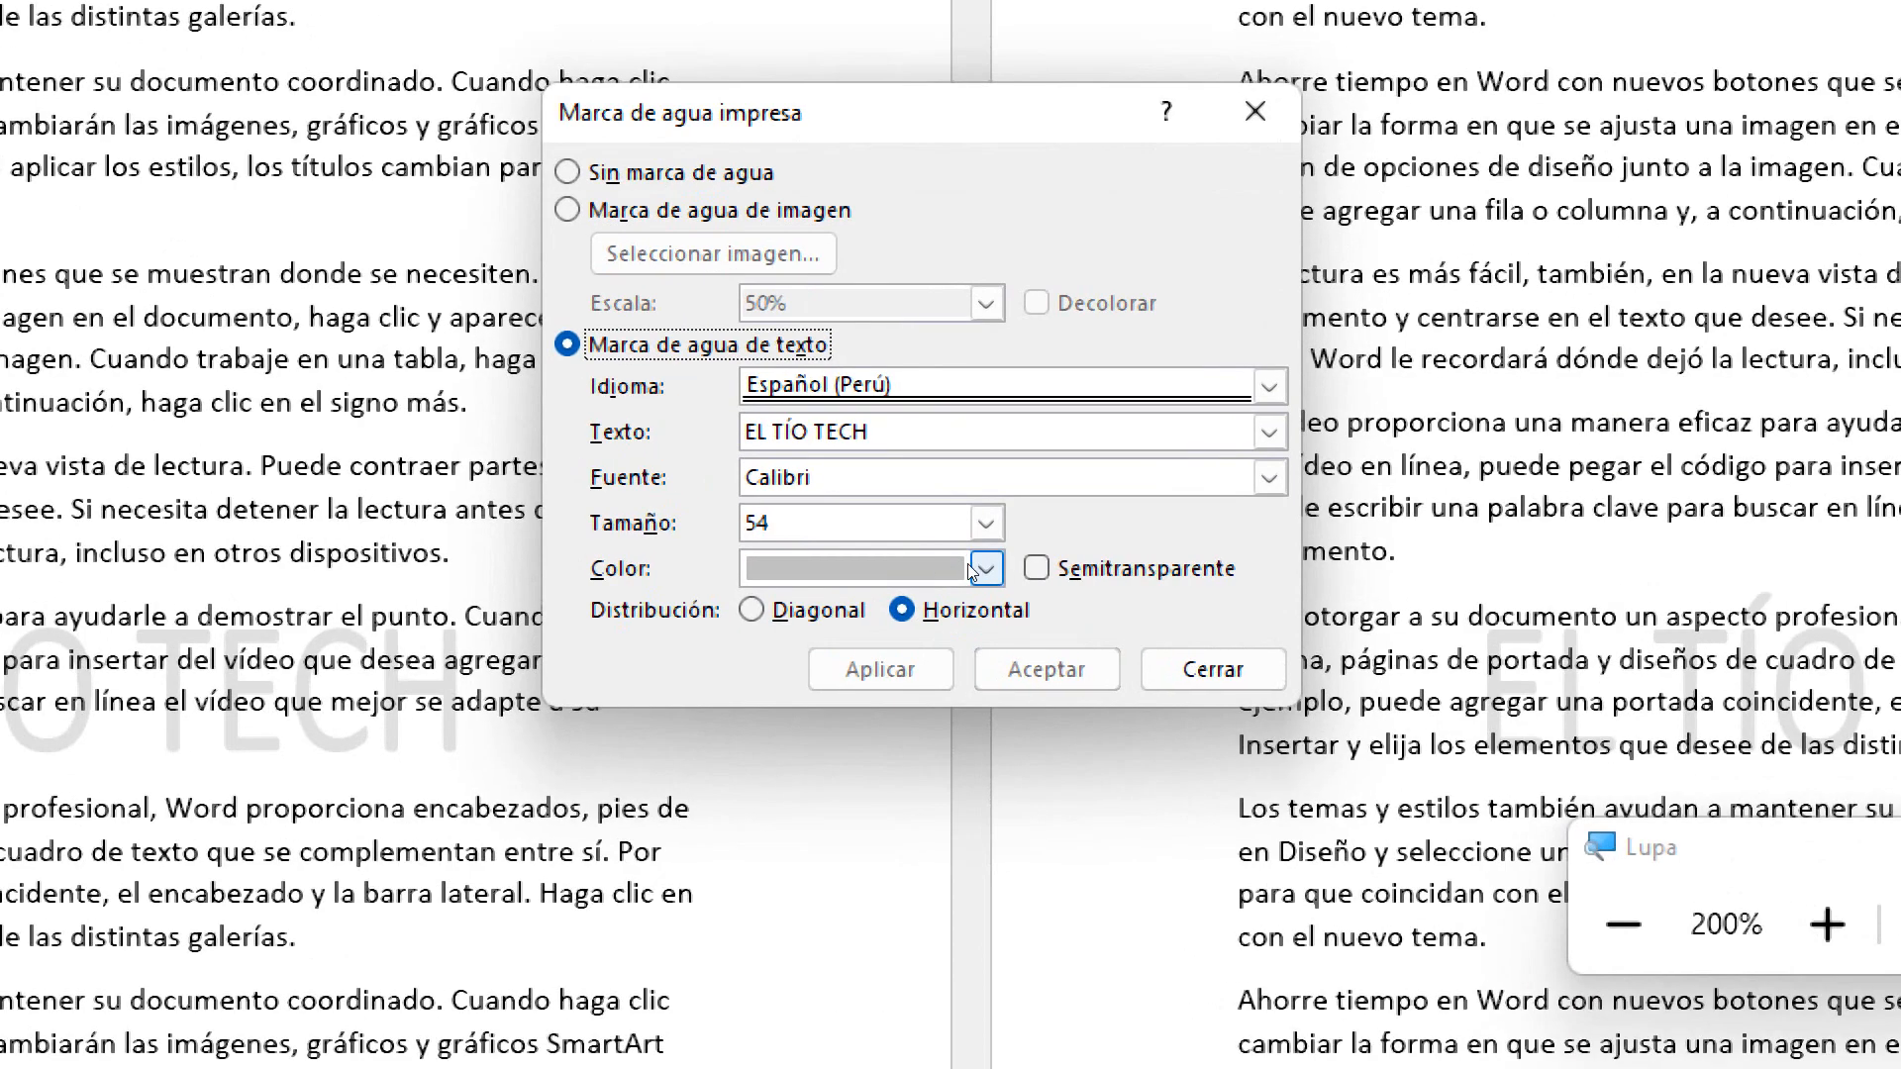
click(961, 567)
click(870, 735)
click(881, 669)
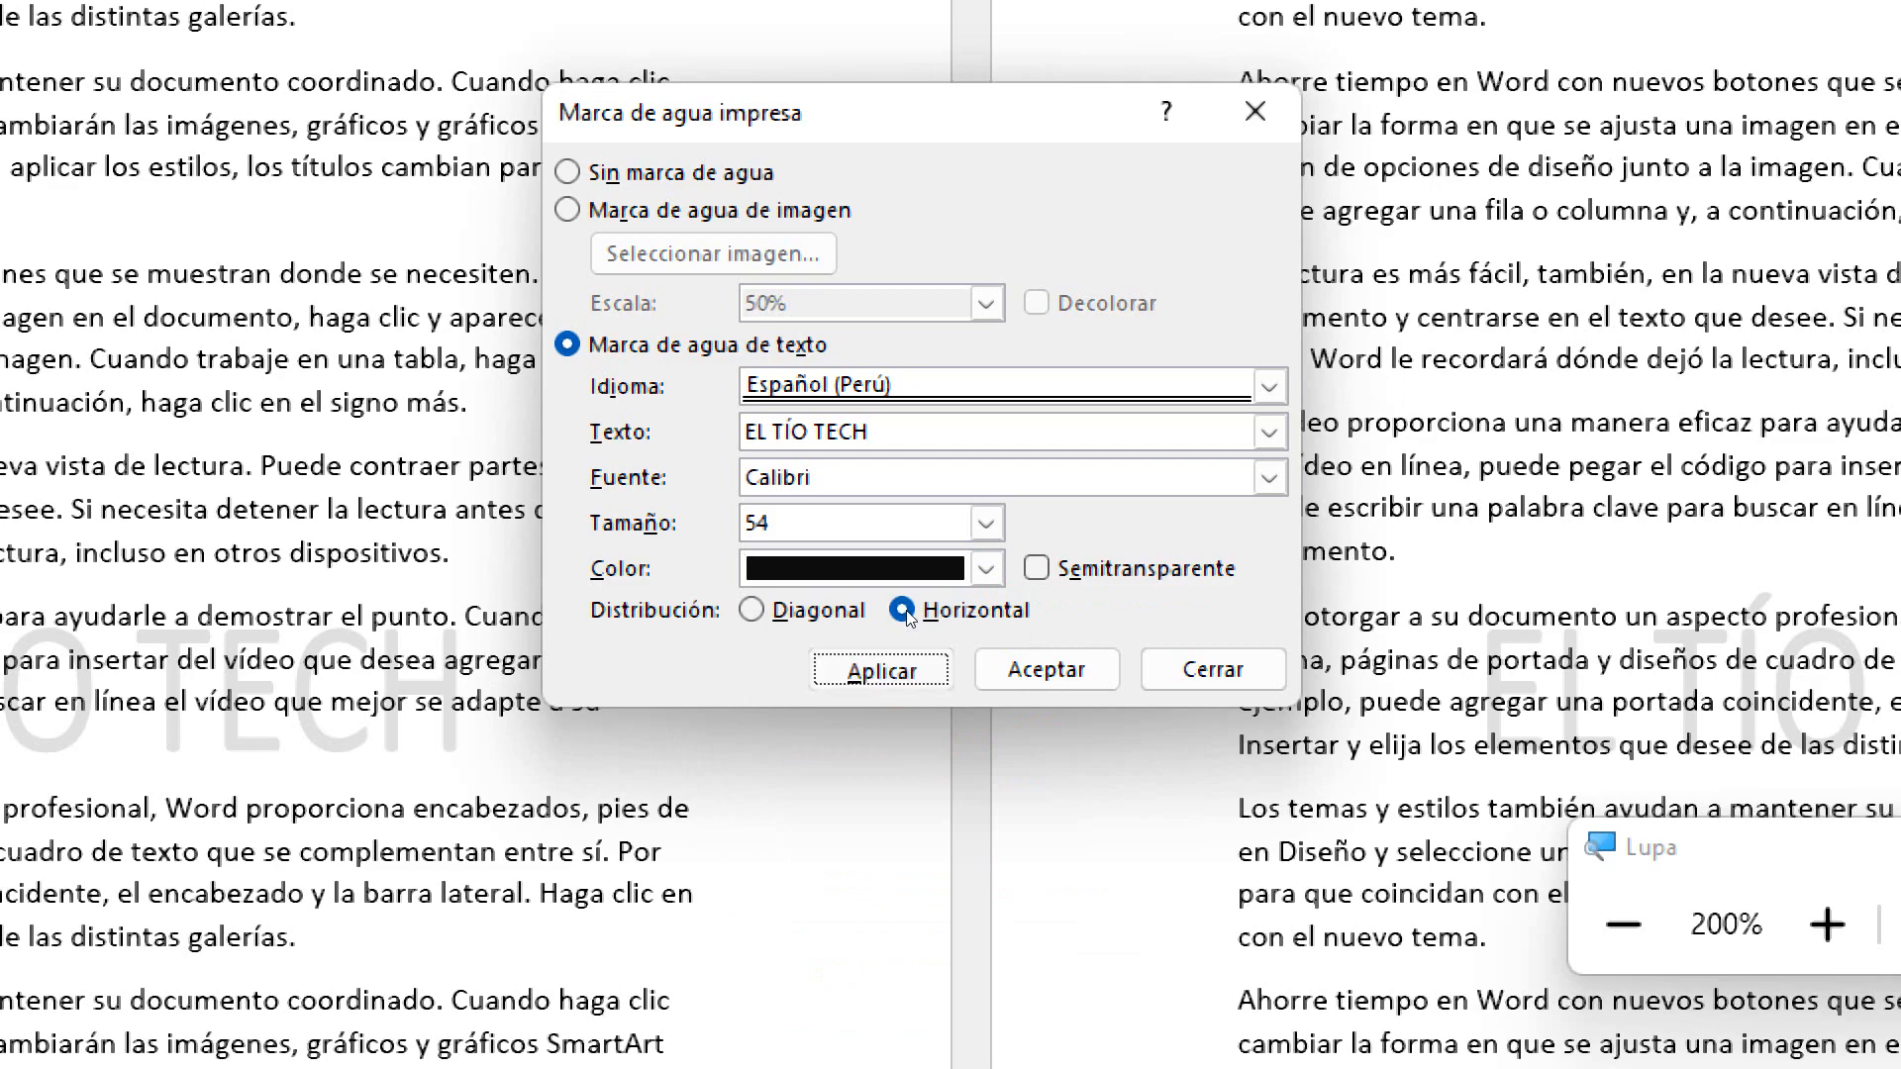
key(super+Escape)
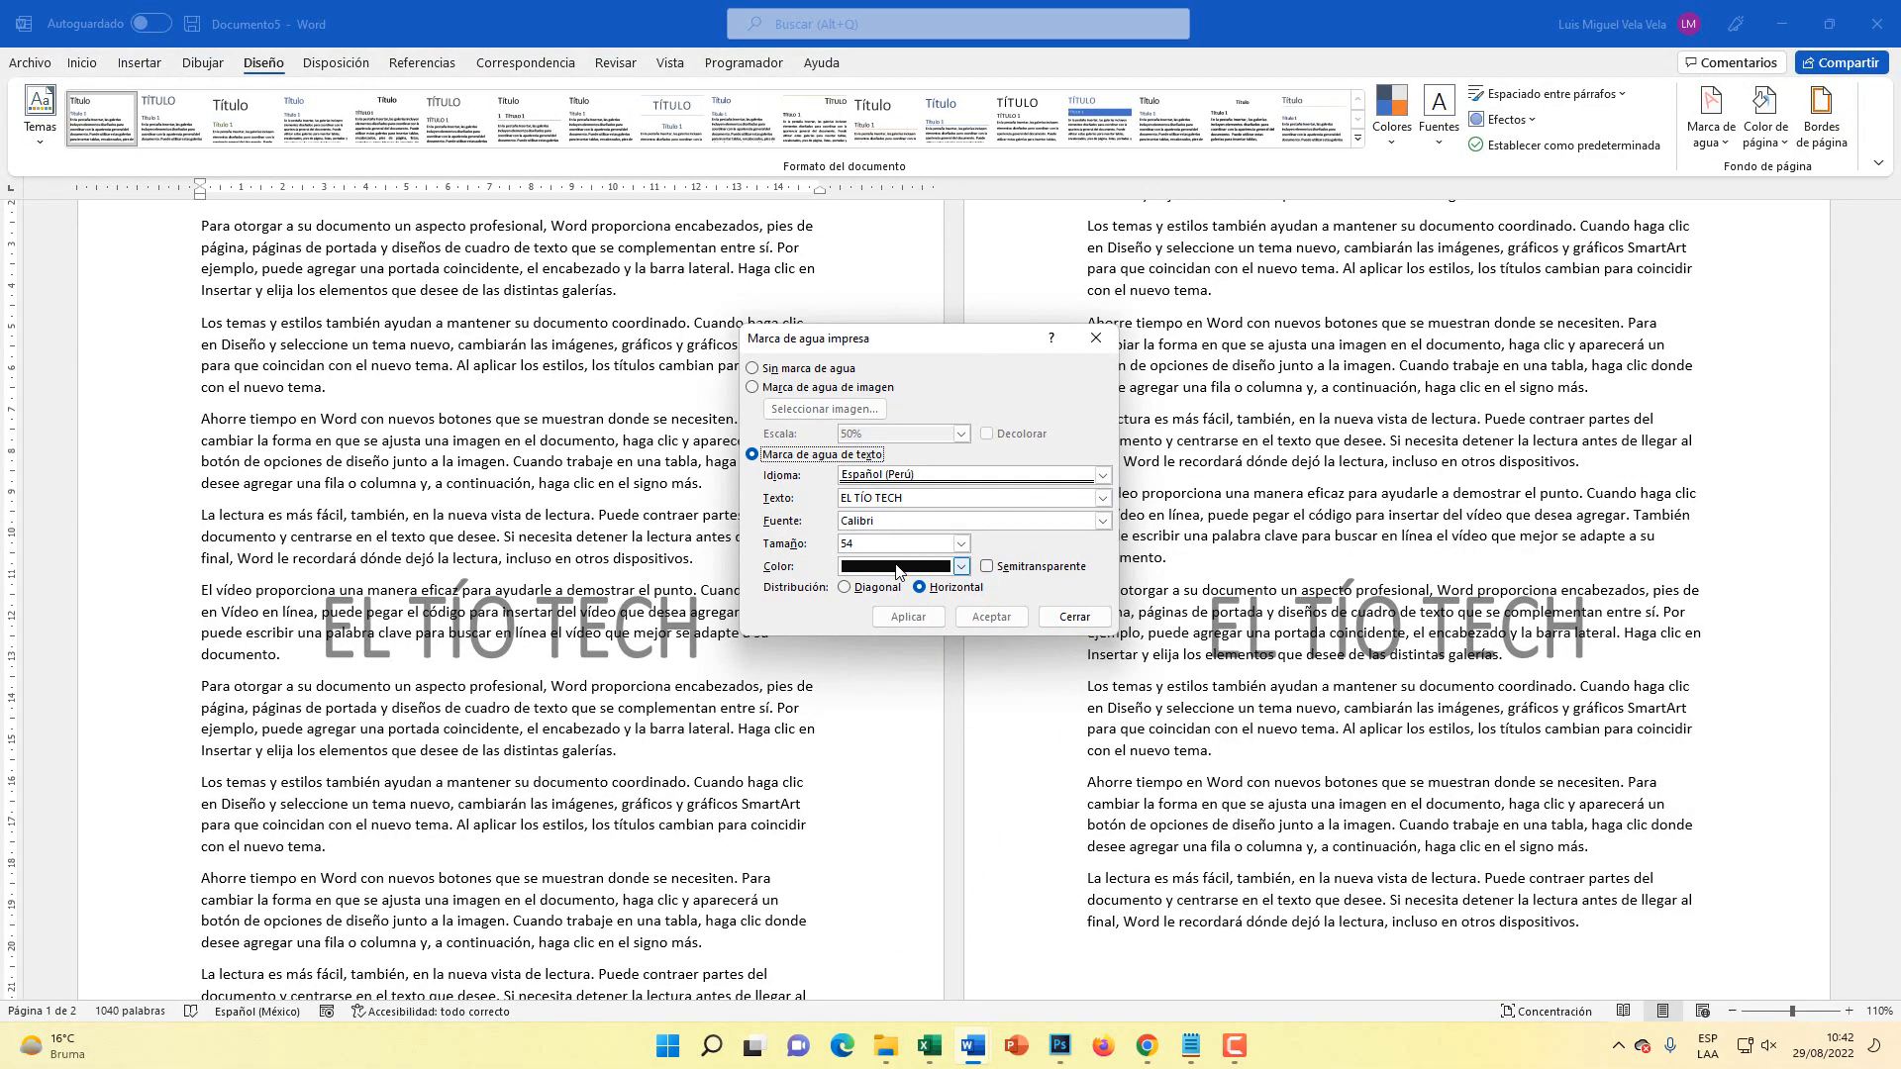
- Set the text watermark's font size to 80 and apply it
key(super+plus)
double_click(886, 547)
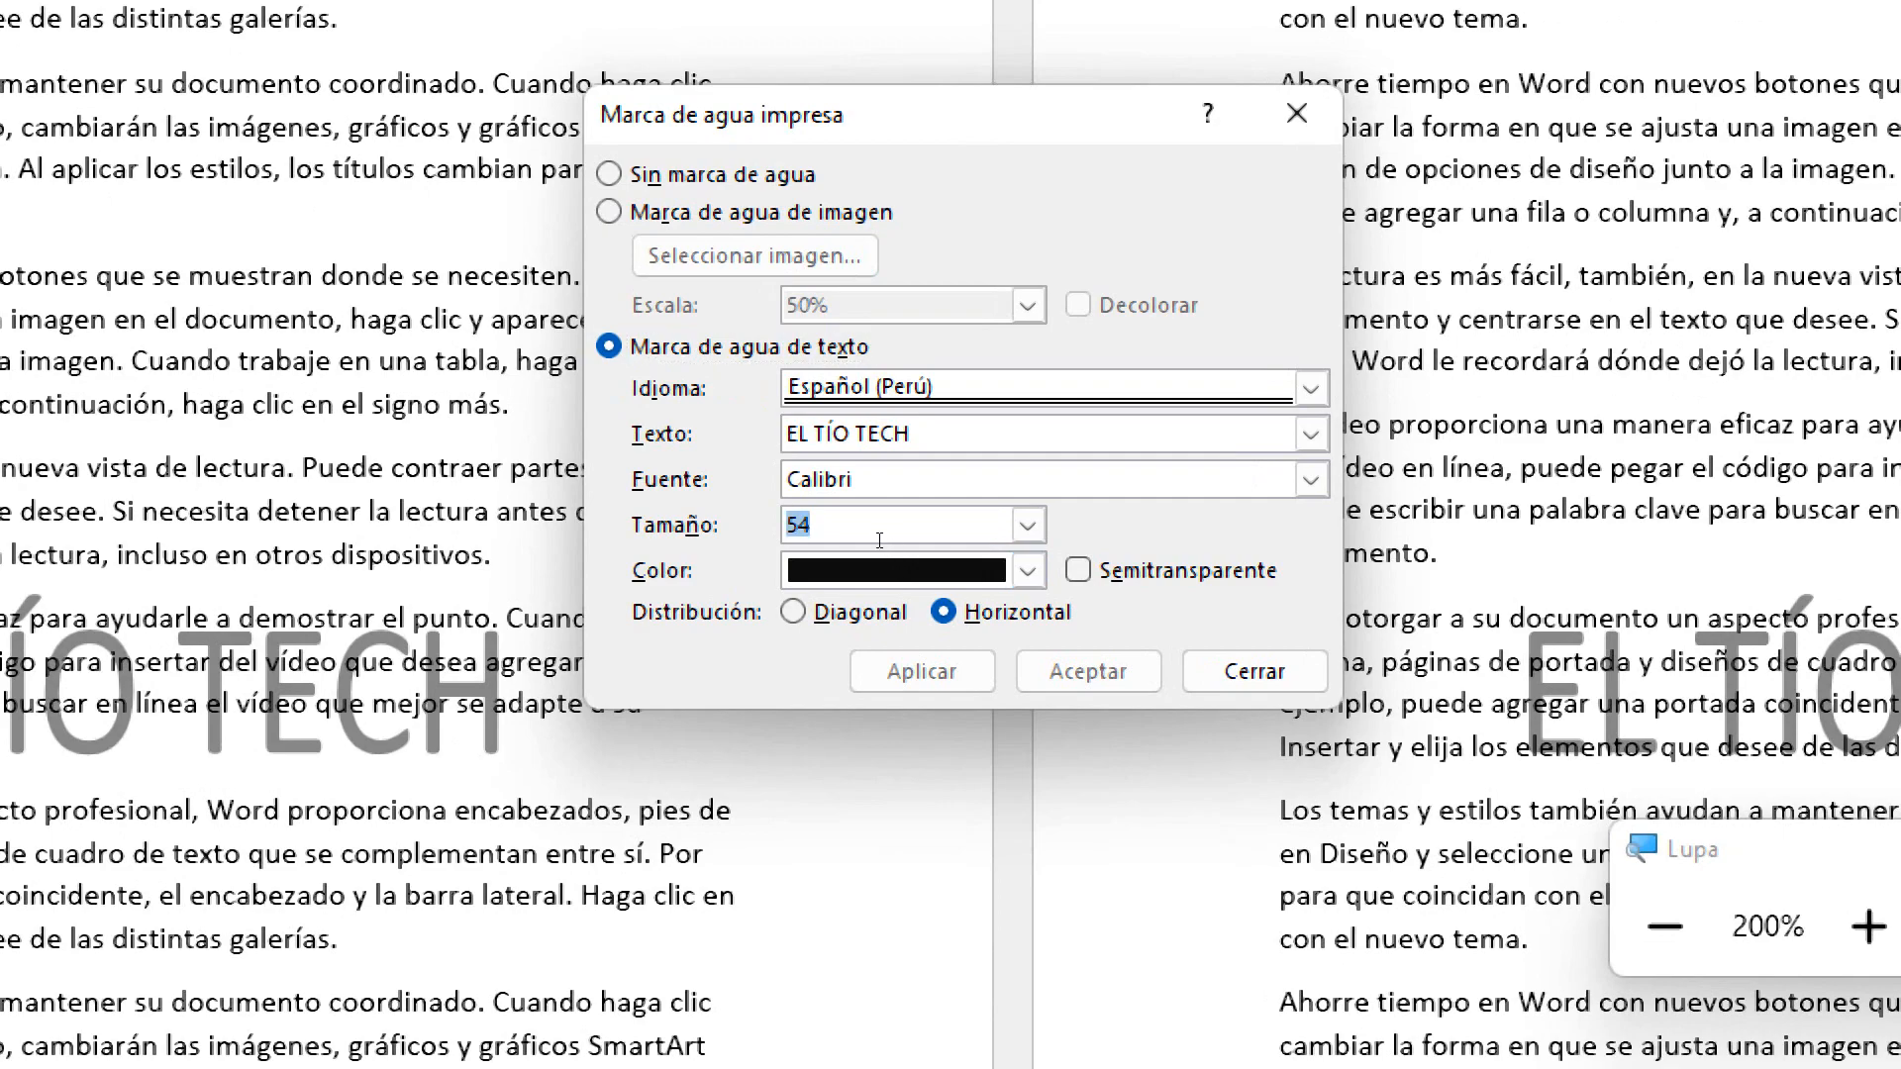
text(80)
key(super+Escape)
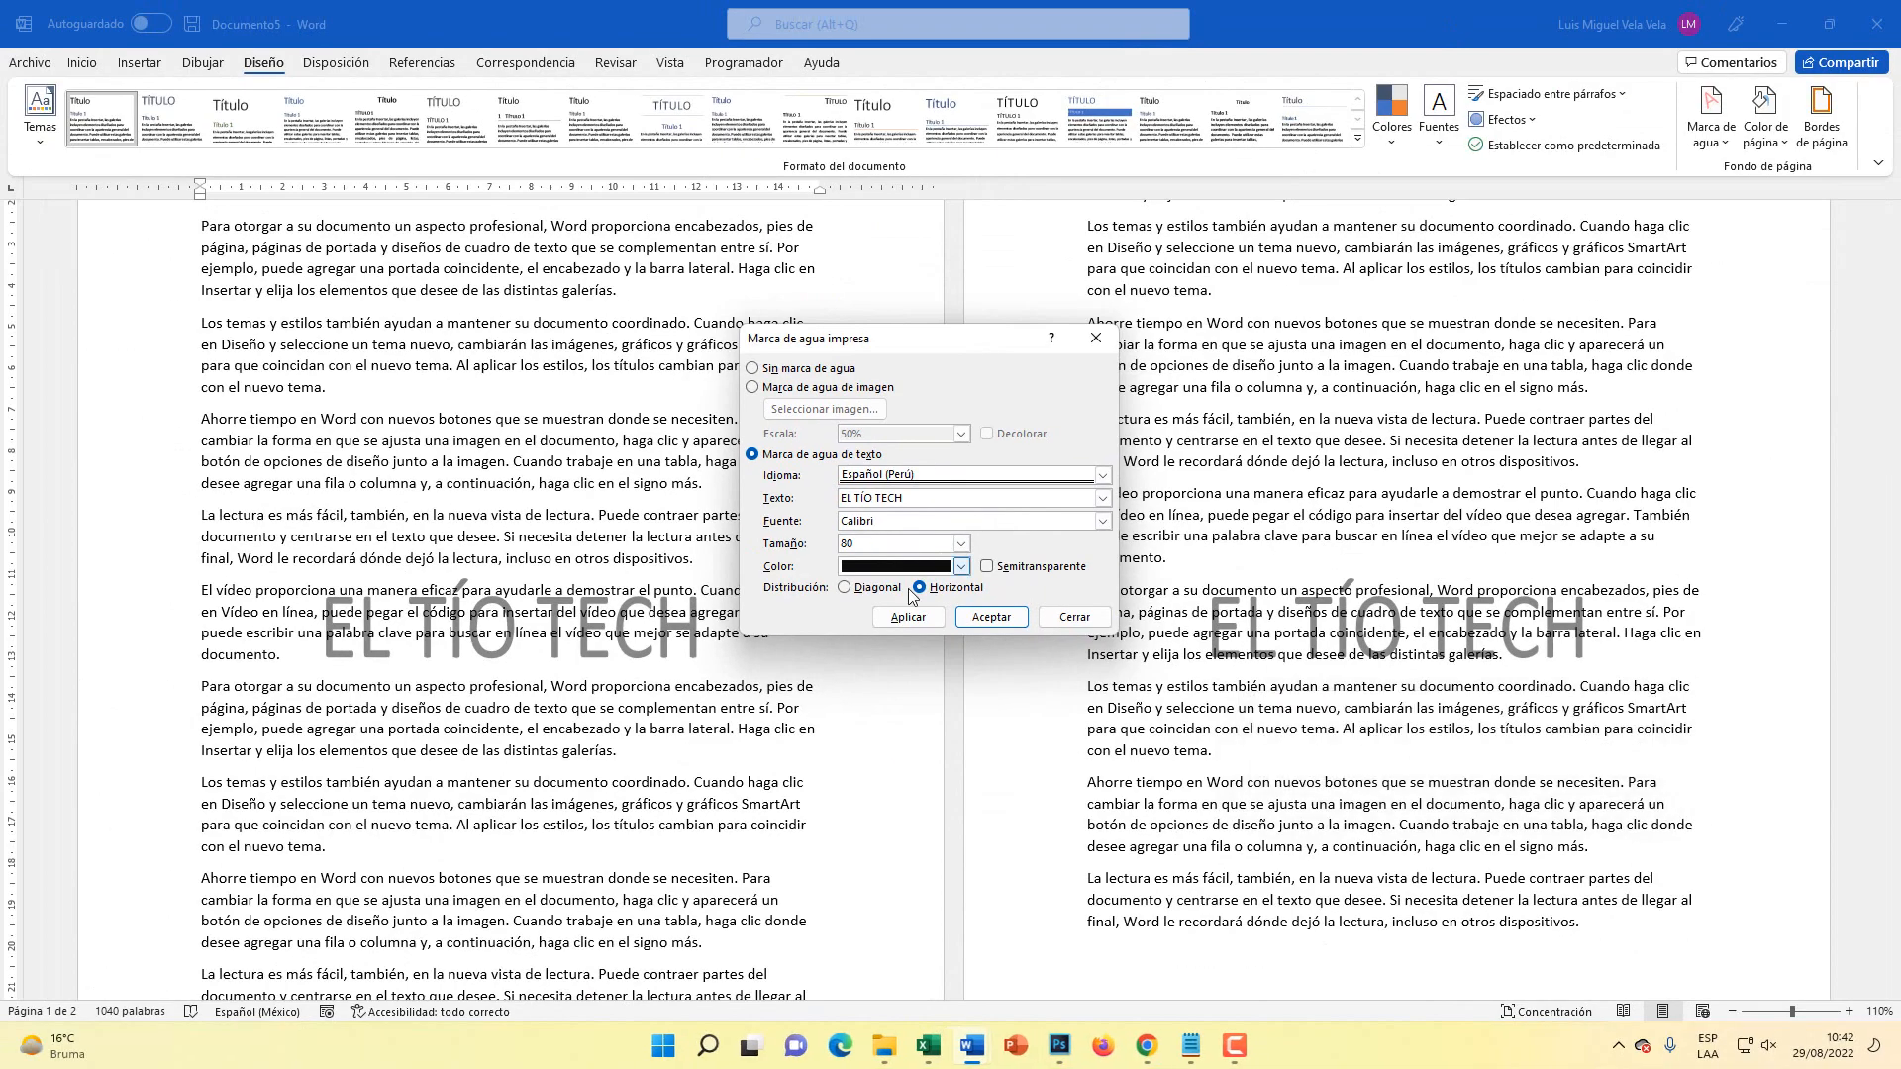
click(903, 619)
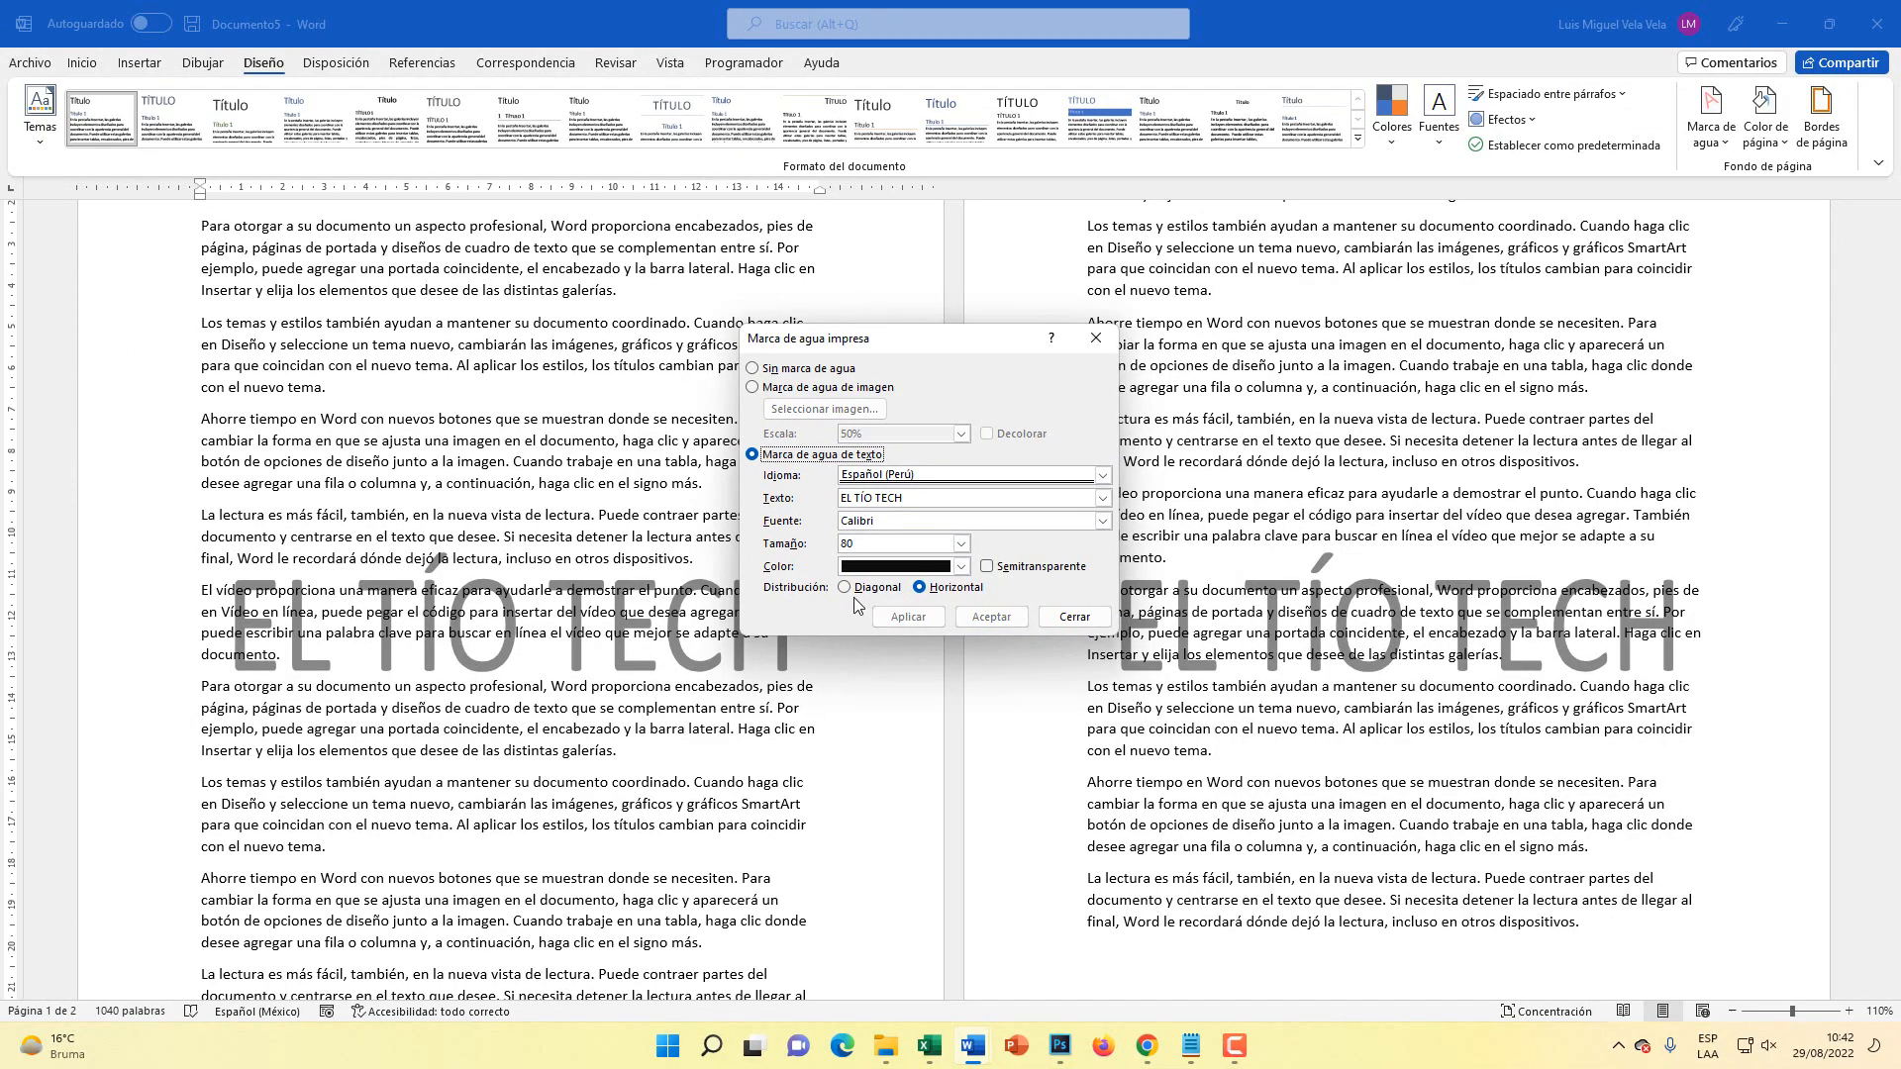
- Change the text watermark's layout to diagonal and apply it
key(super+plus)
click(855, 592)
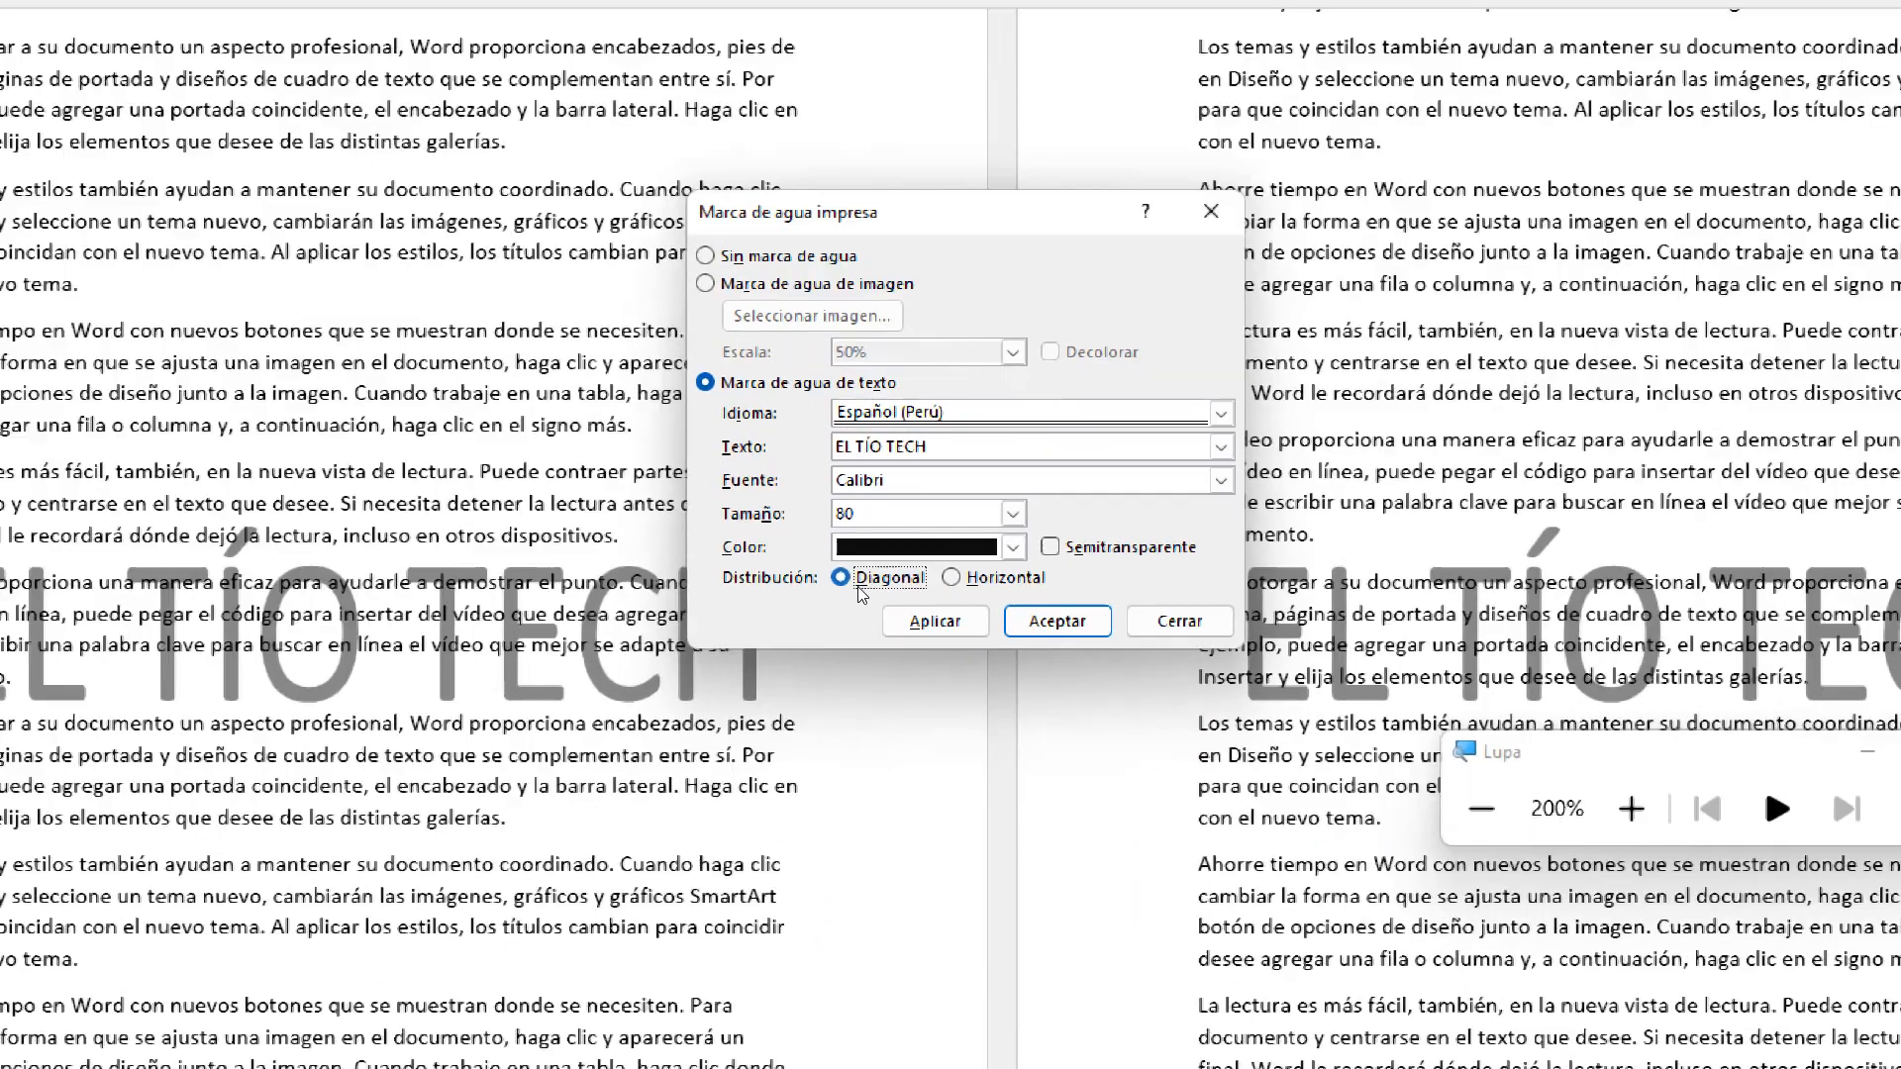
key(super+Escape)
click(908, 617)
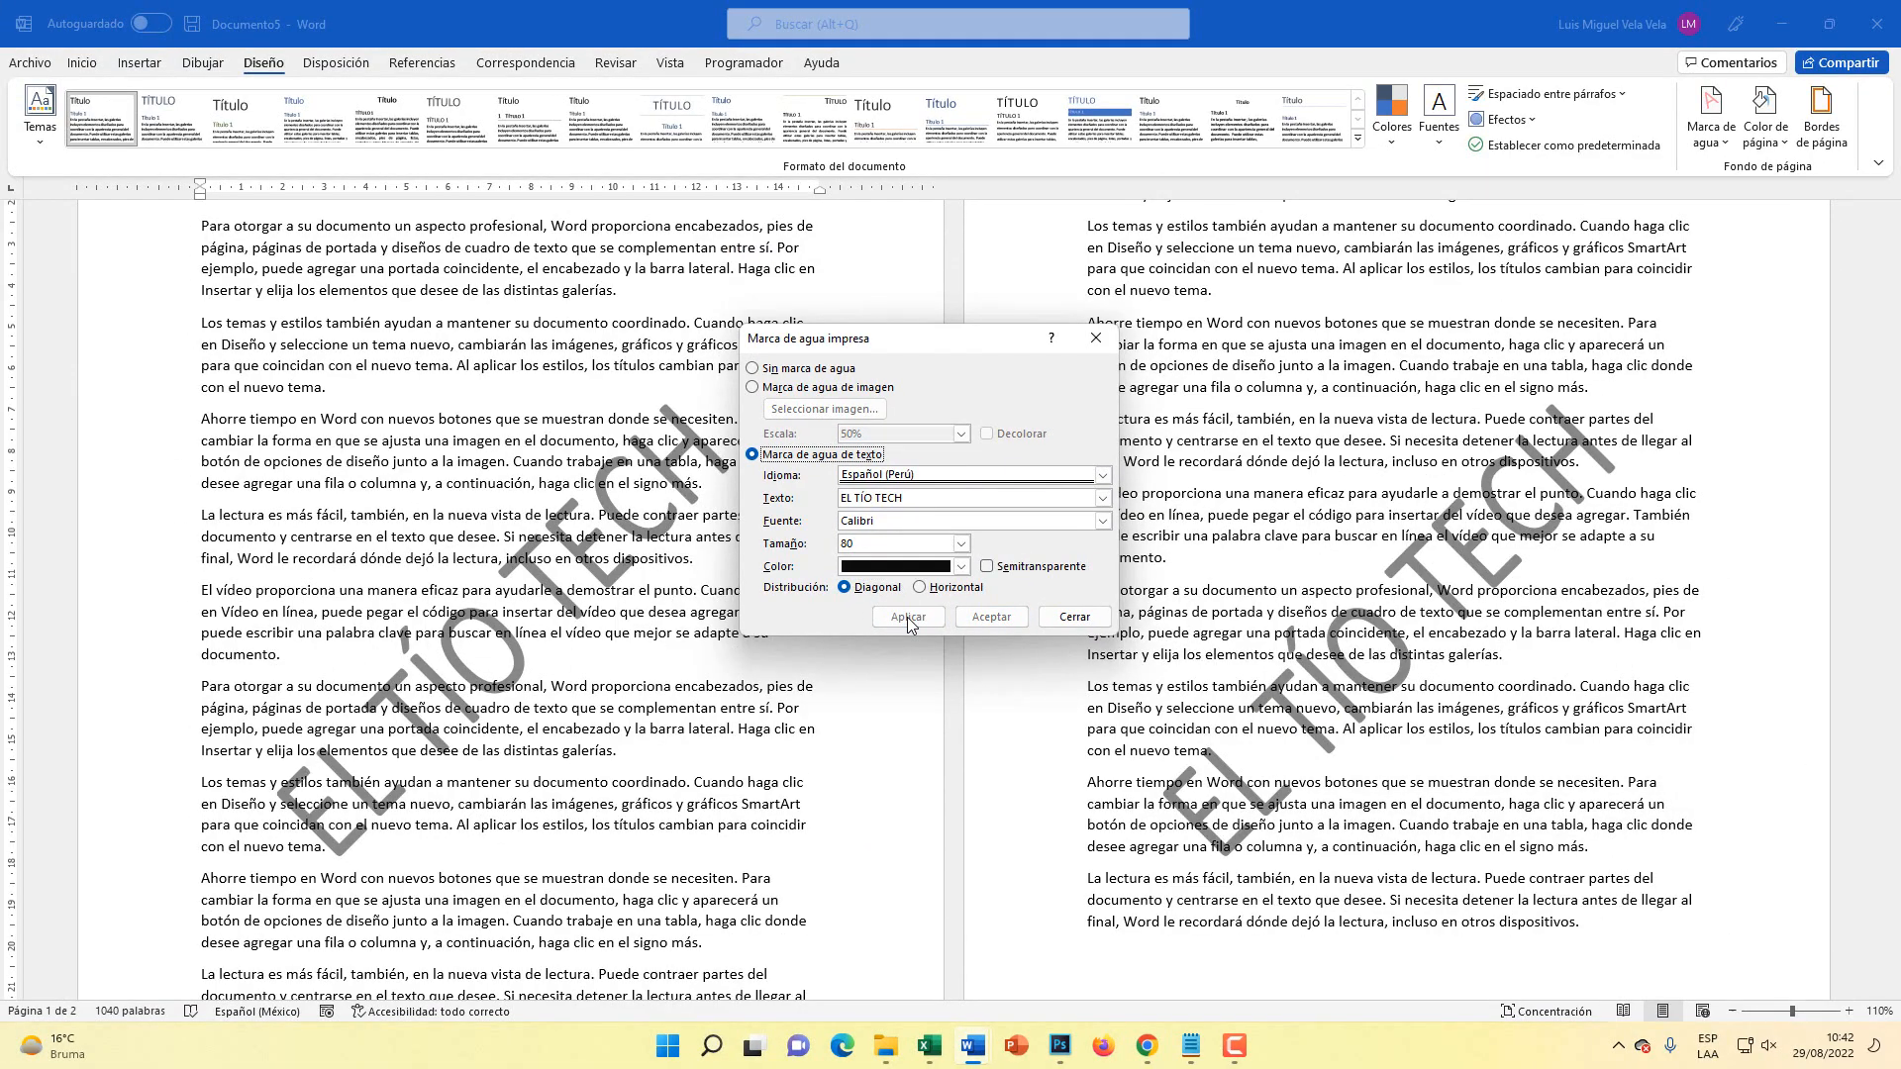
- Turn on the semitransparent option (Semitransparente) for the diagonal watermark, apply it and close the watermark settings
key(super+plus)
click(1016, 566)
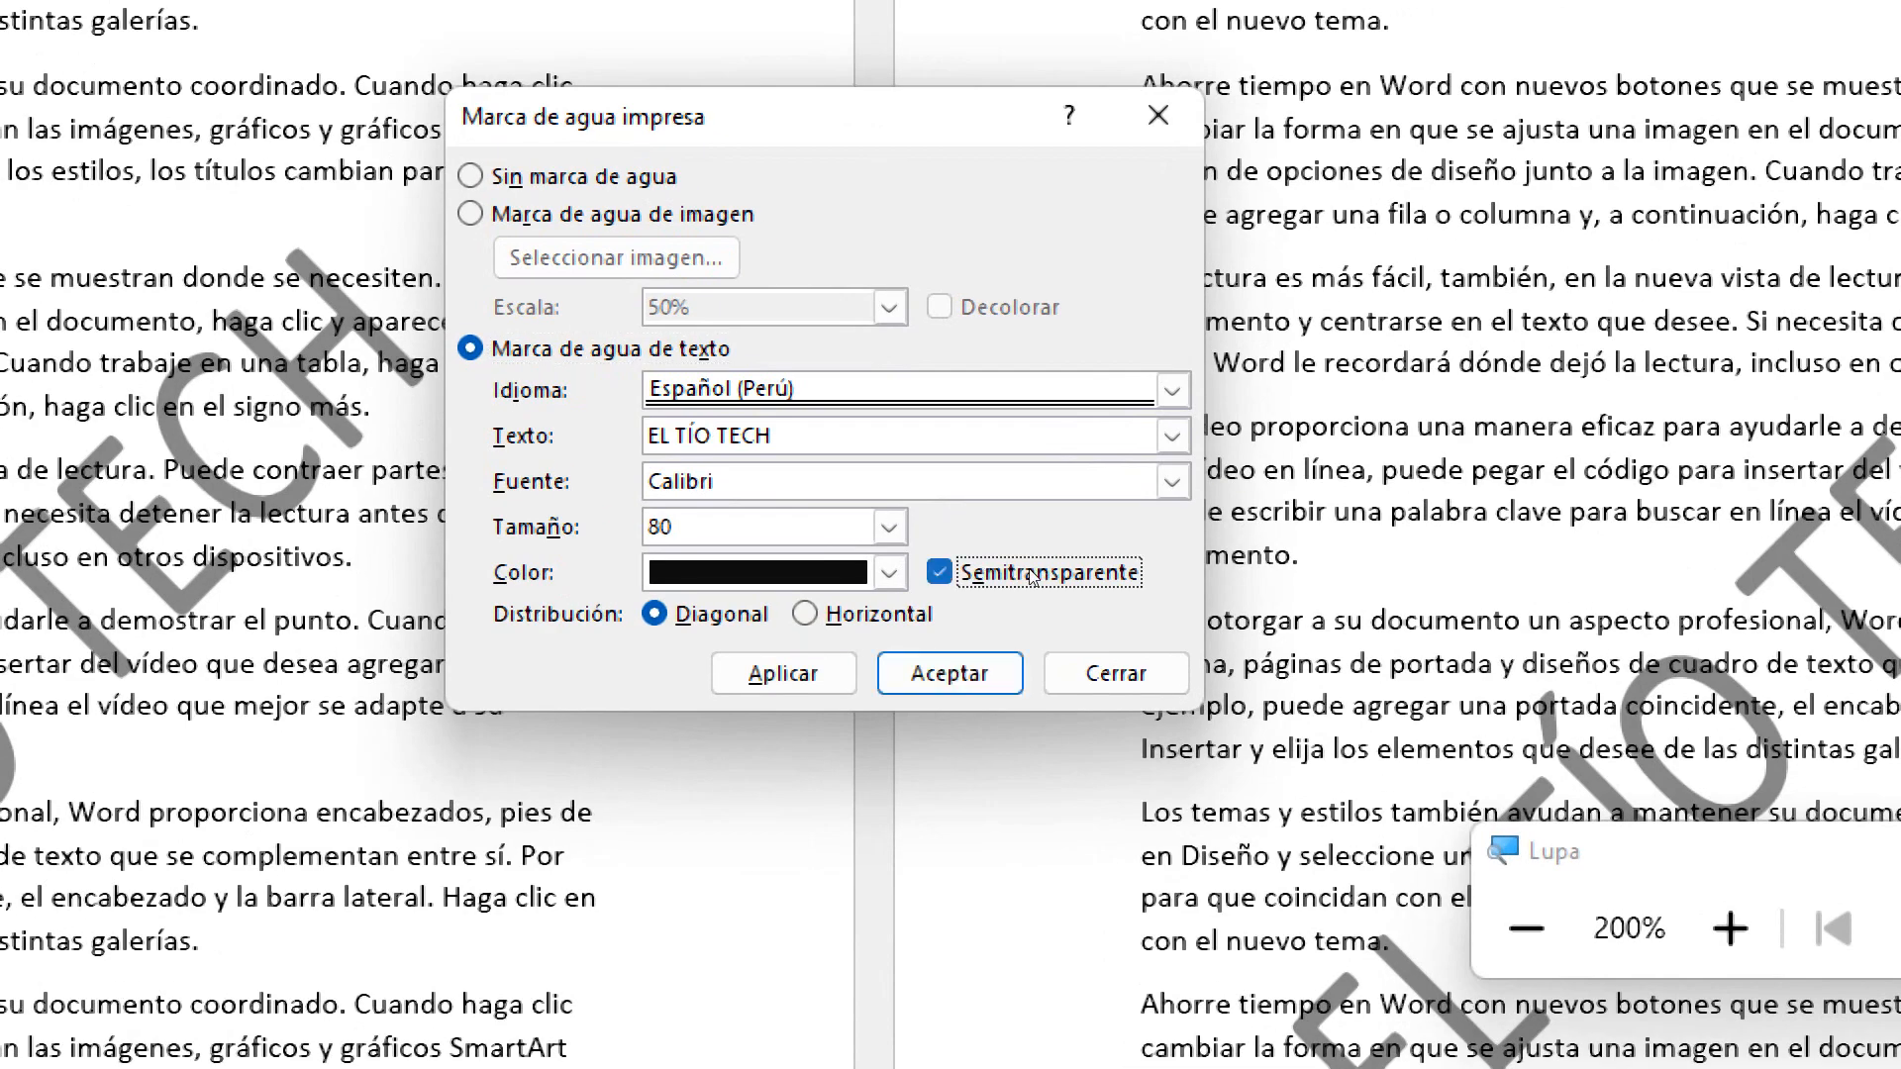
key(super+Escape)
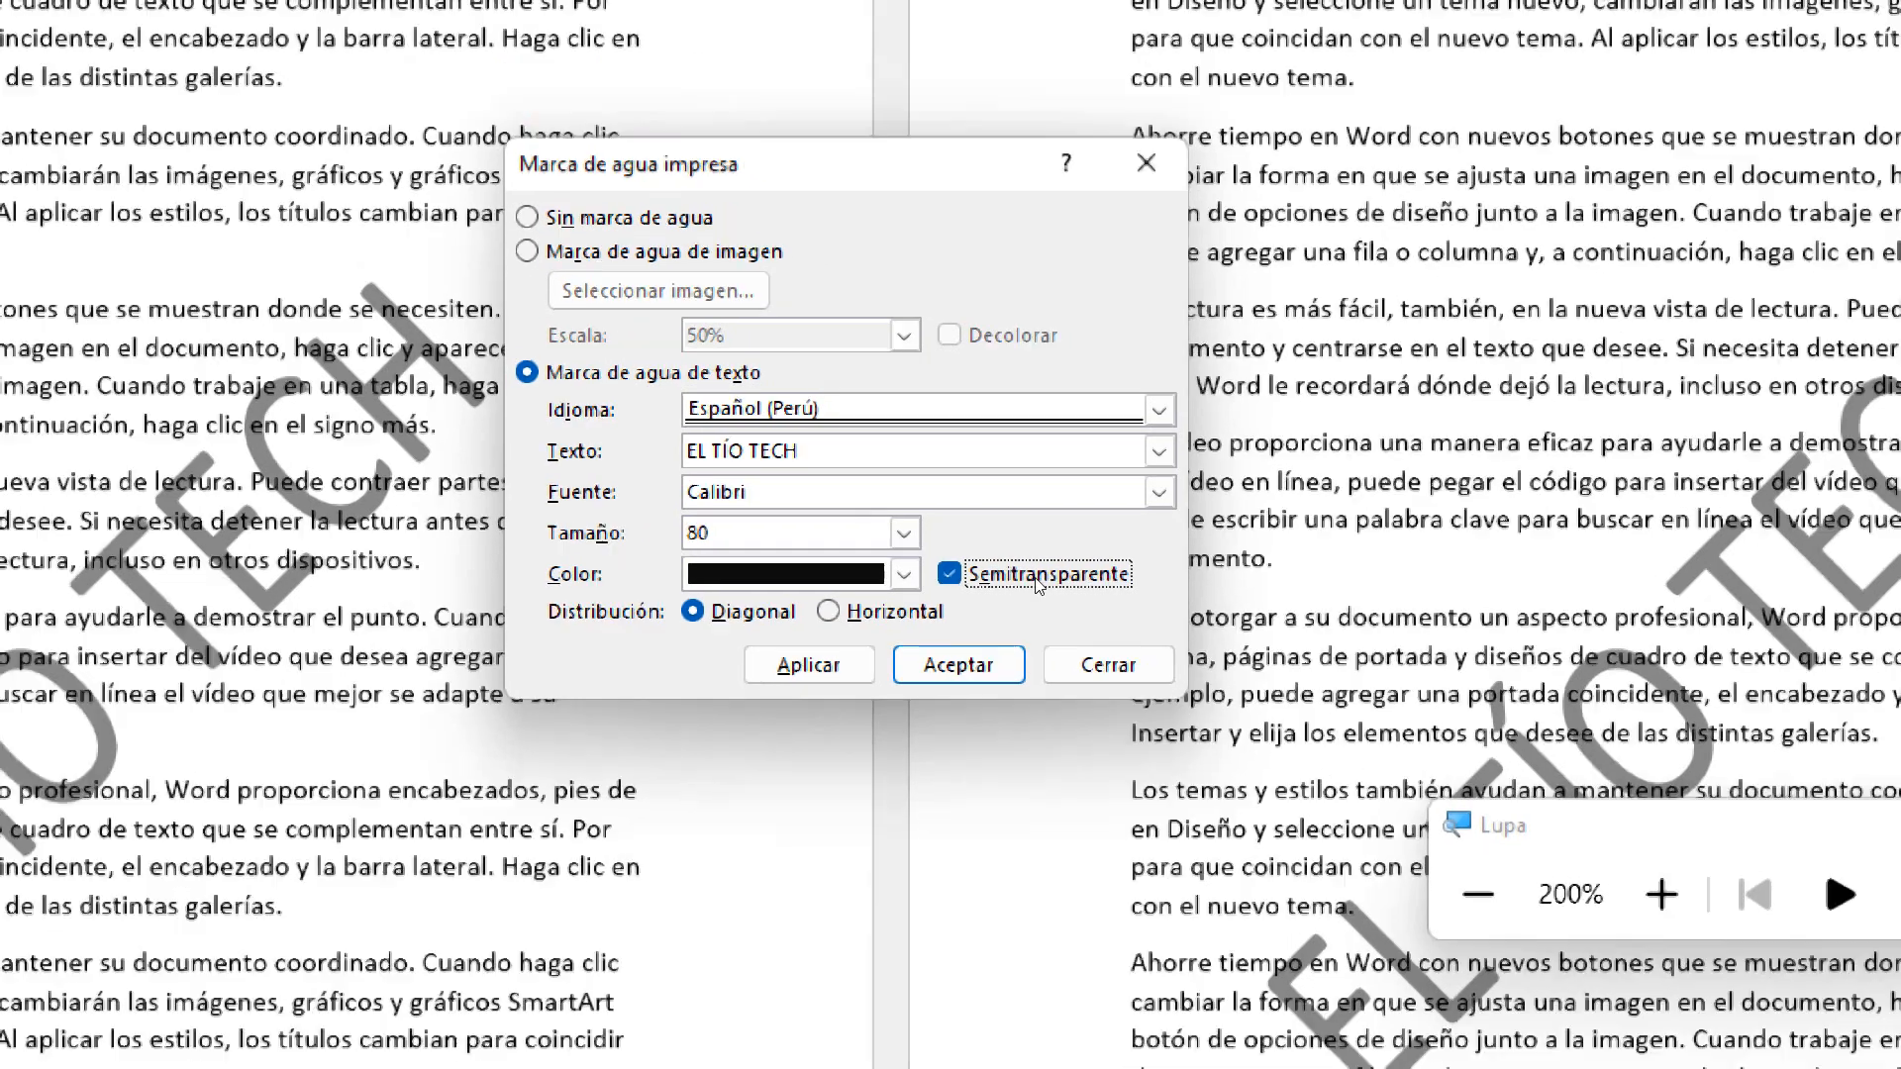
click(940, 617)
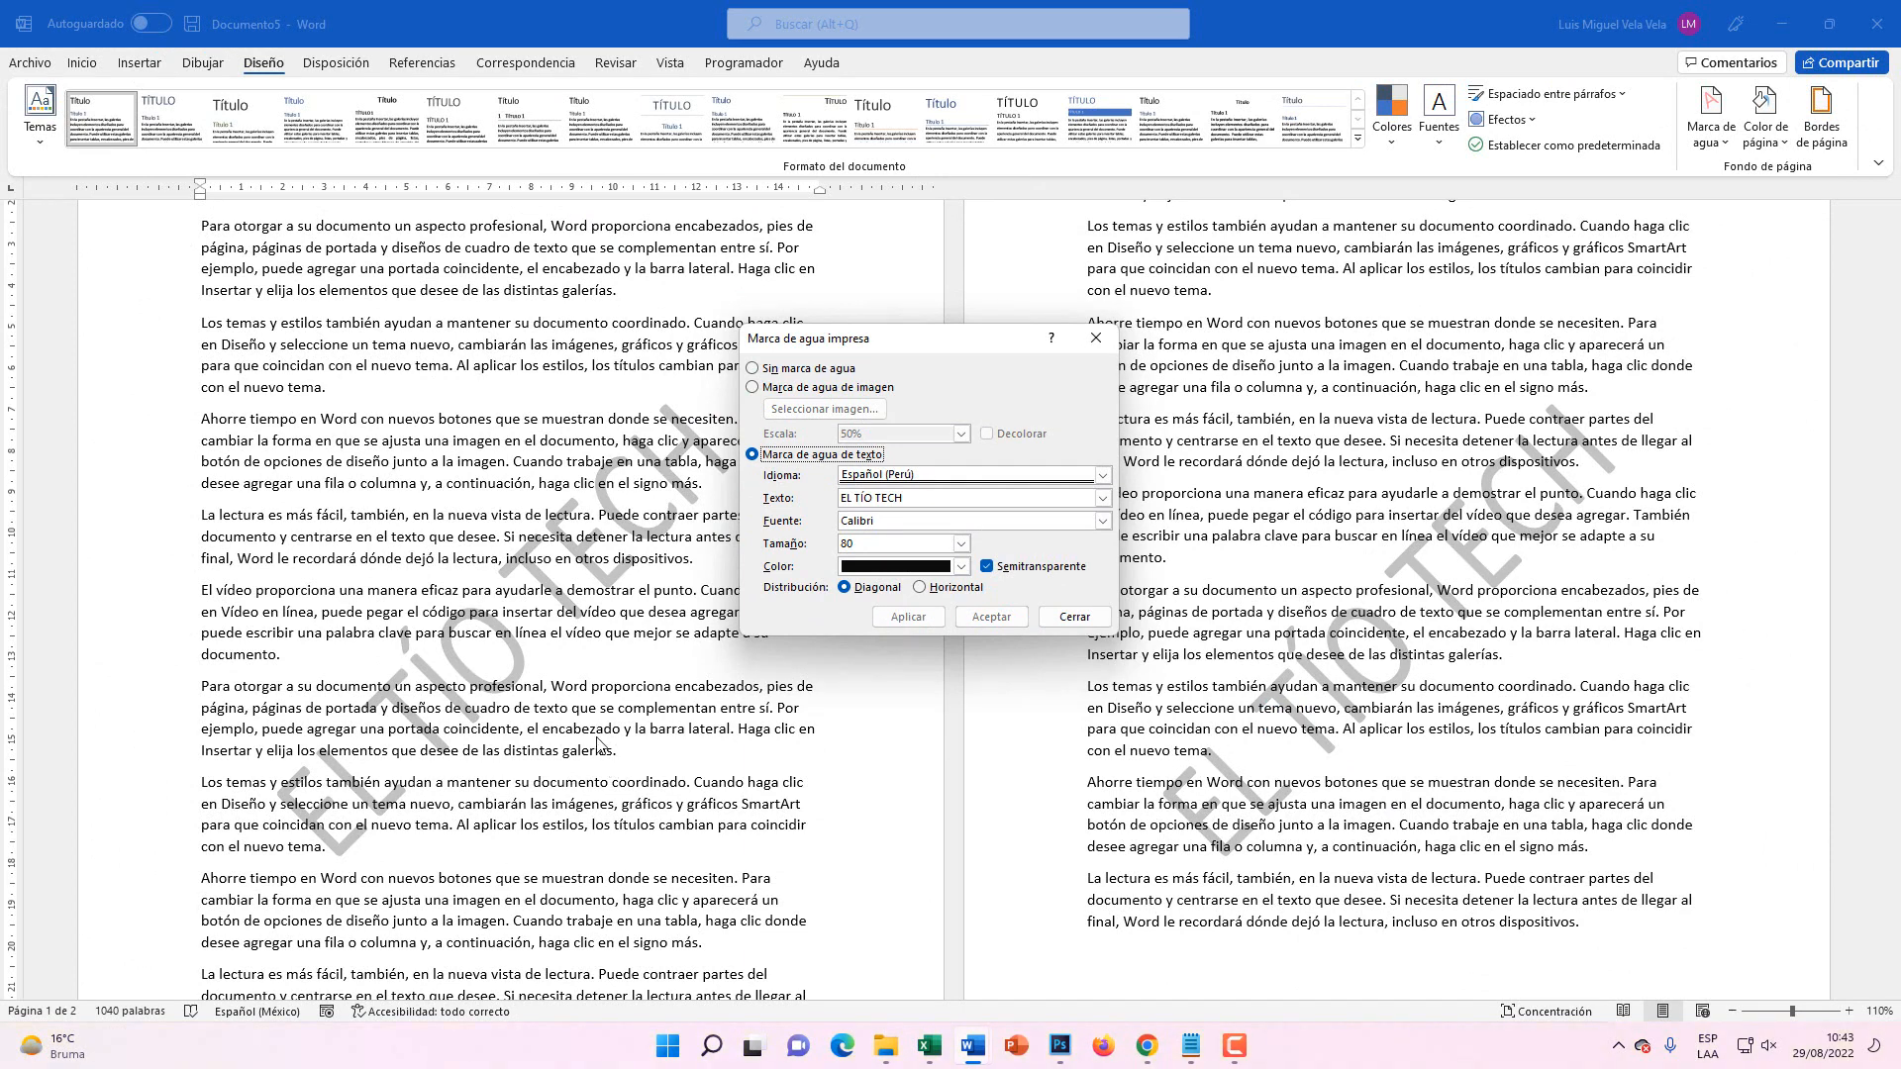
click(1073, 617)
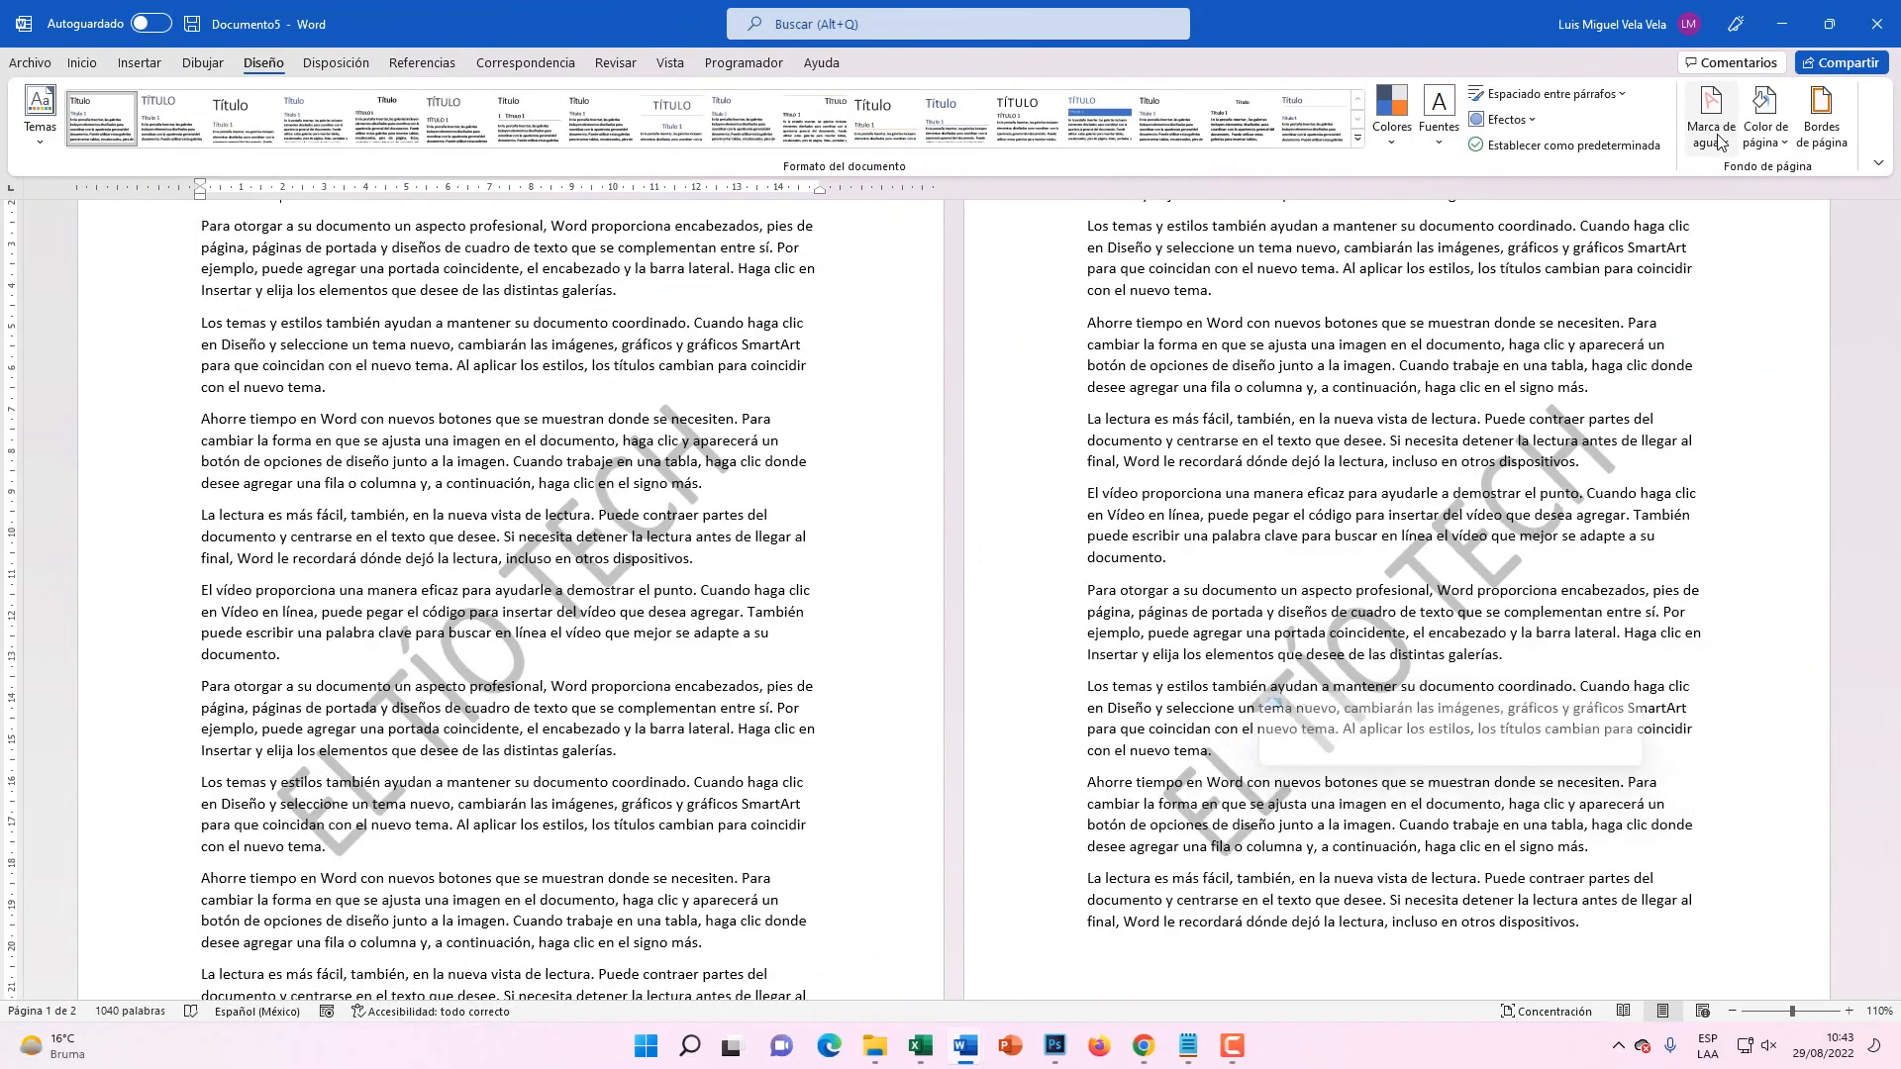
click(1544, 283)
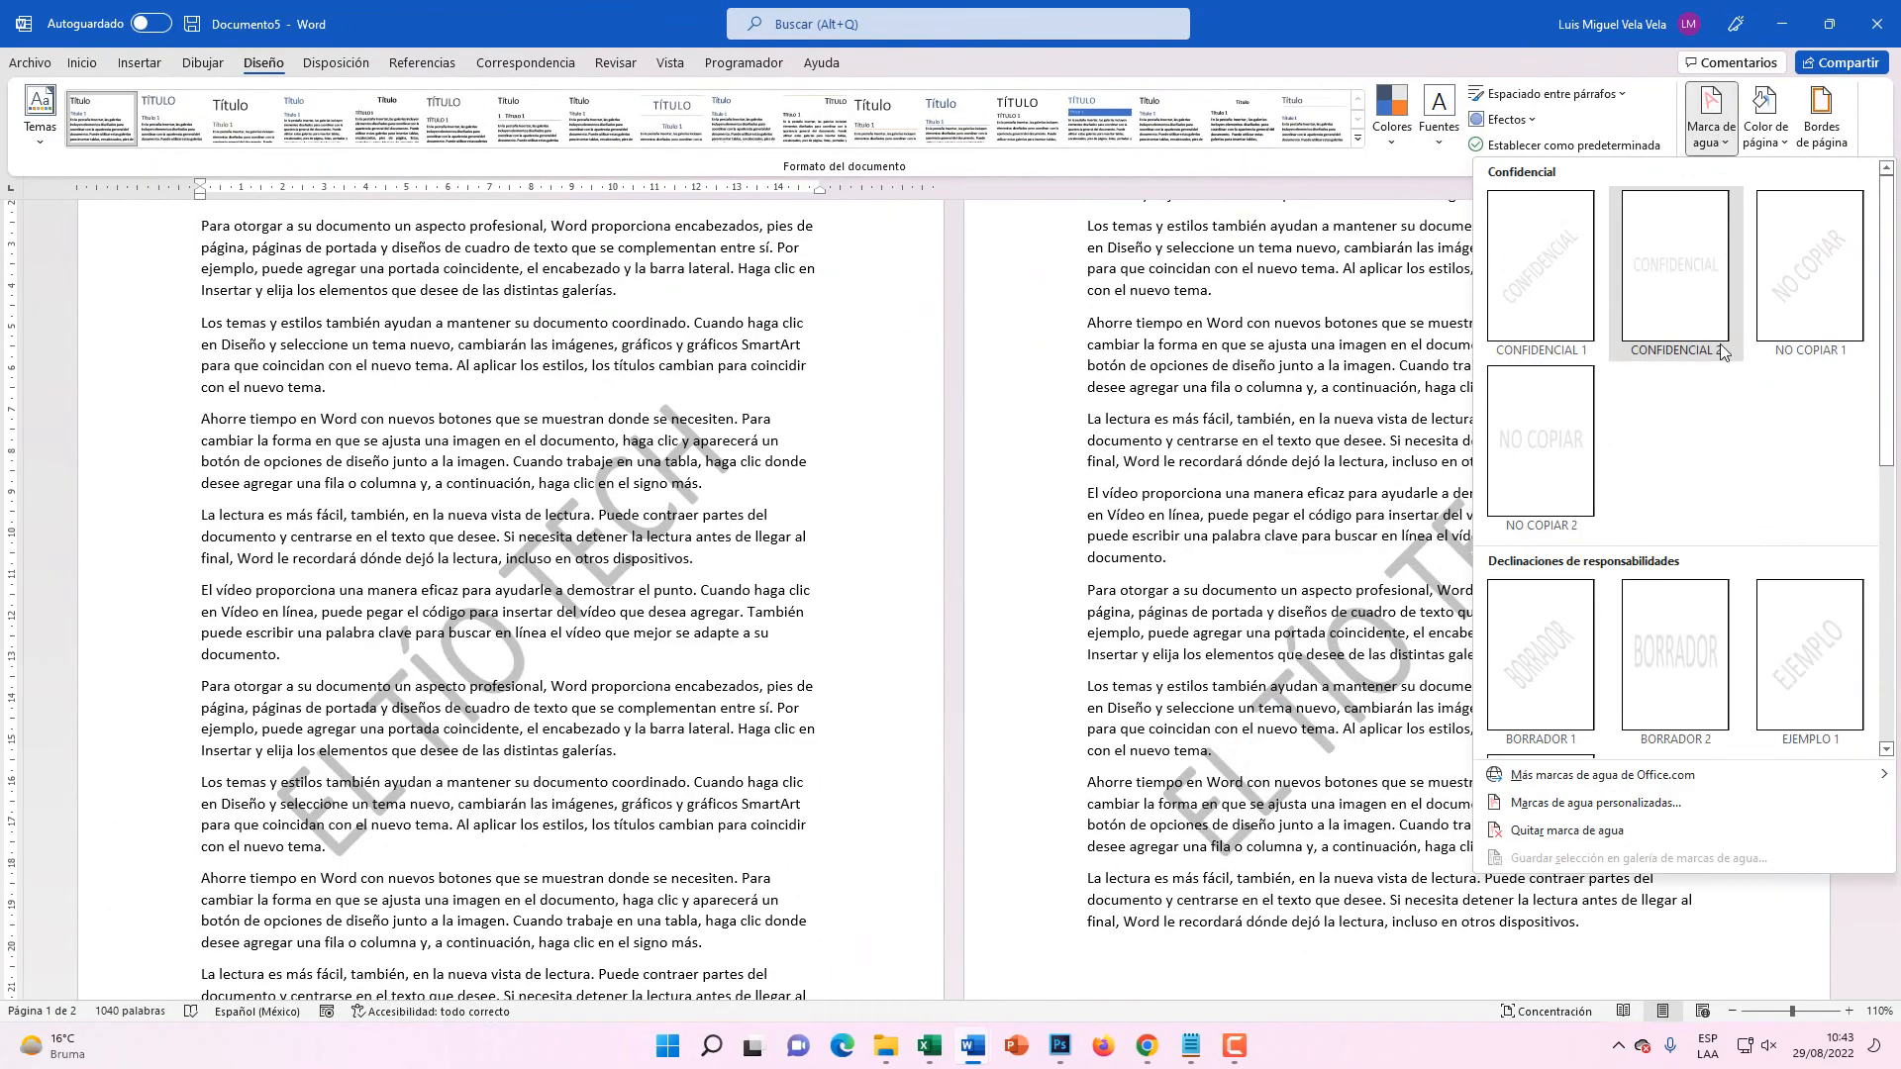
click(1572, 832)
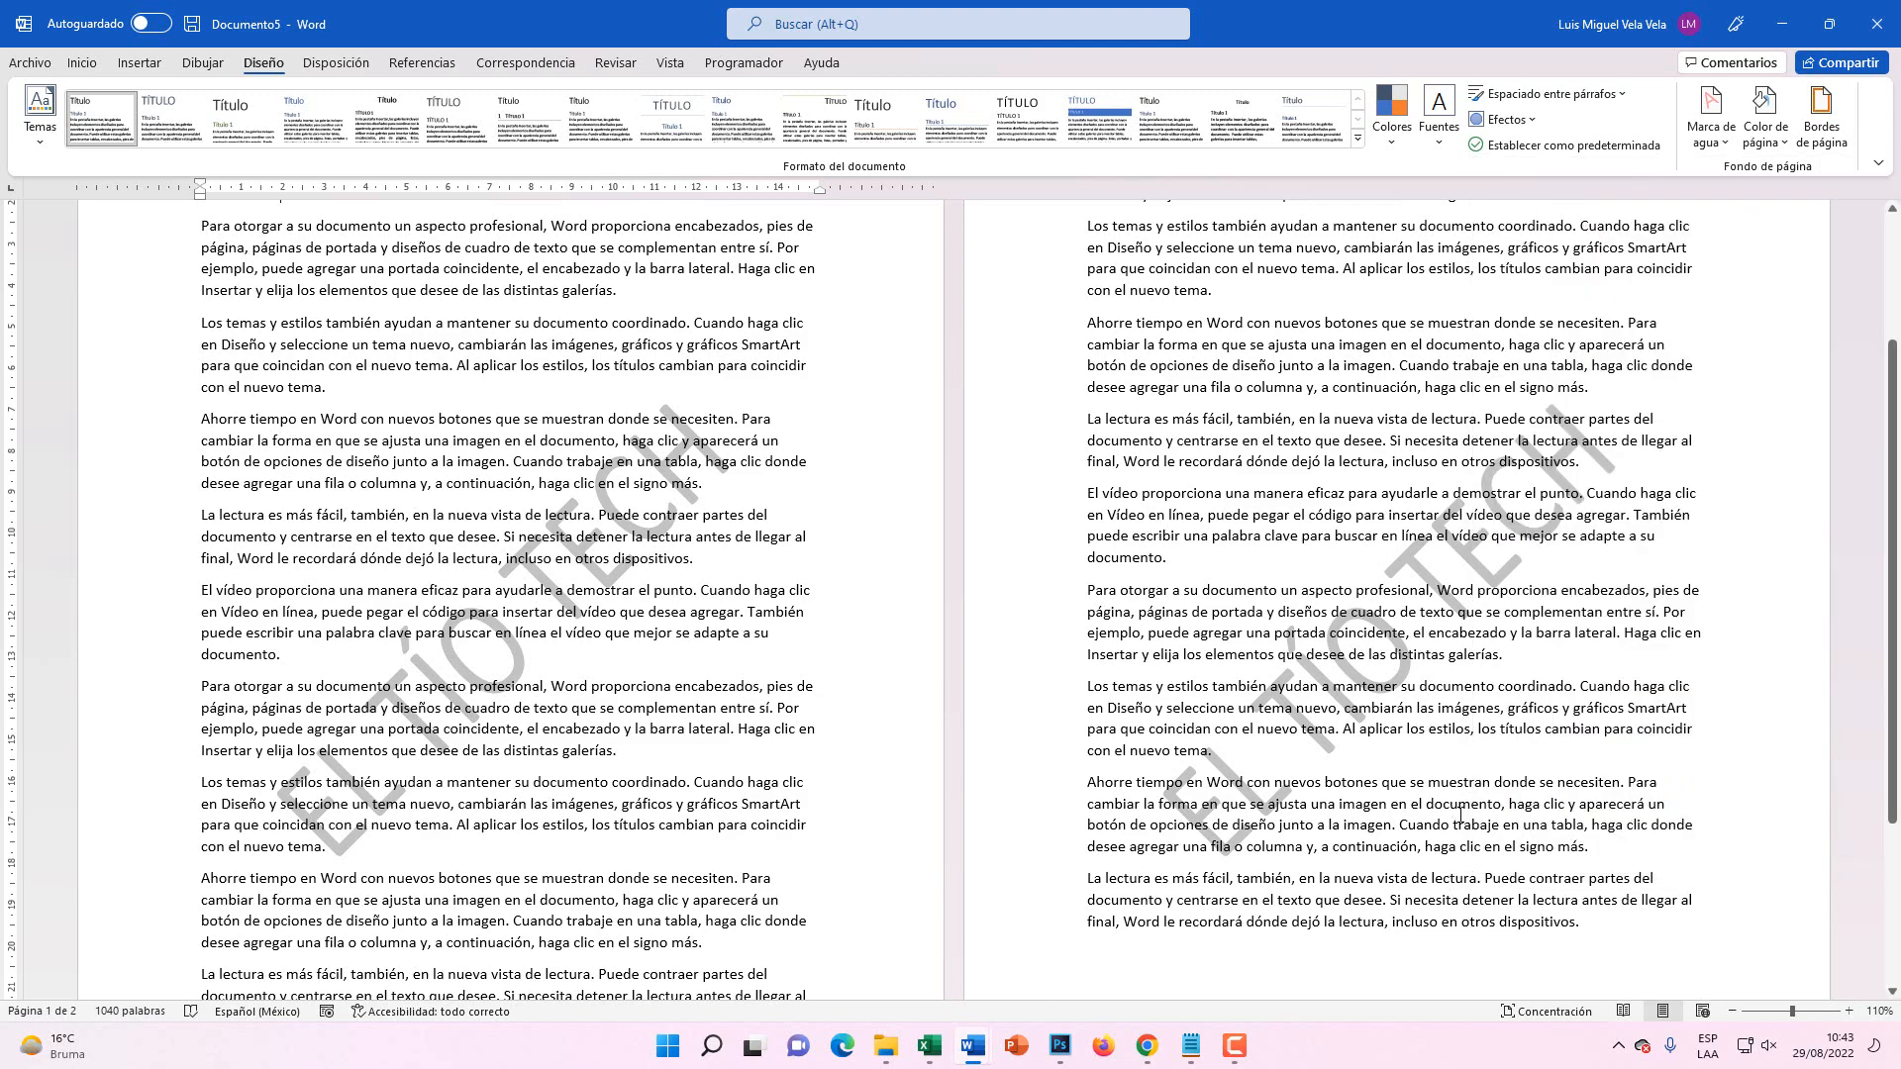
- Add two blank pages at the end of the document by inserting empty lines after the last paragraph
scroll(1460, 814, down, 4)
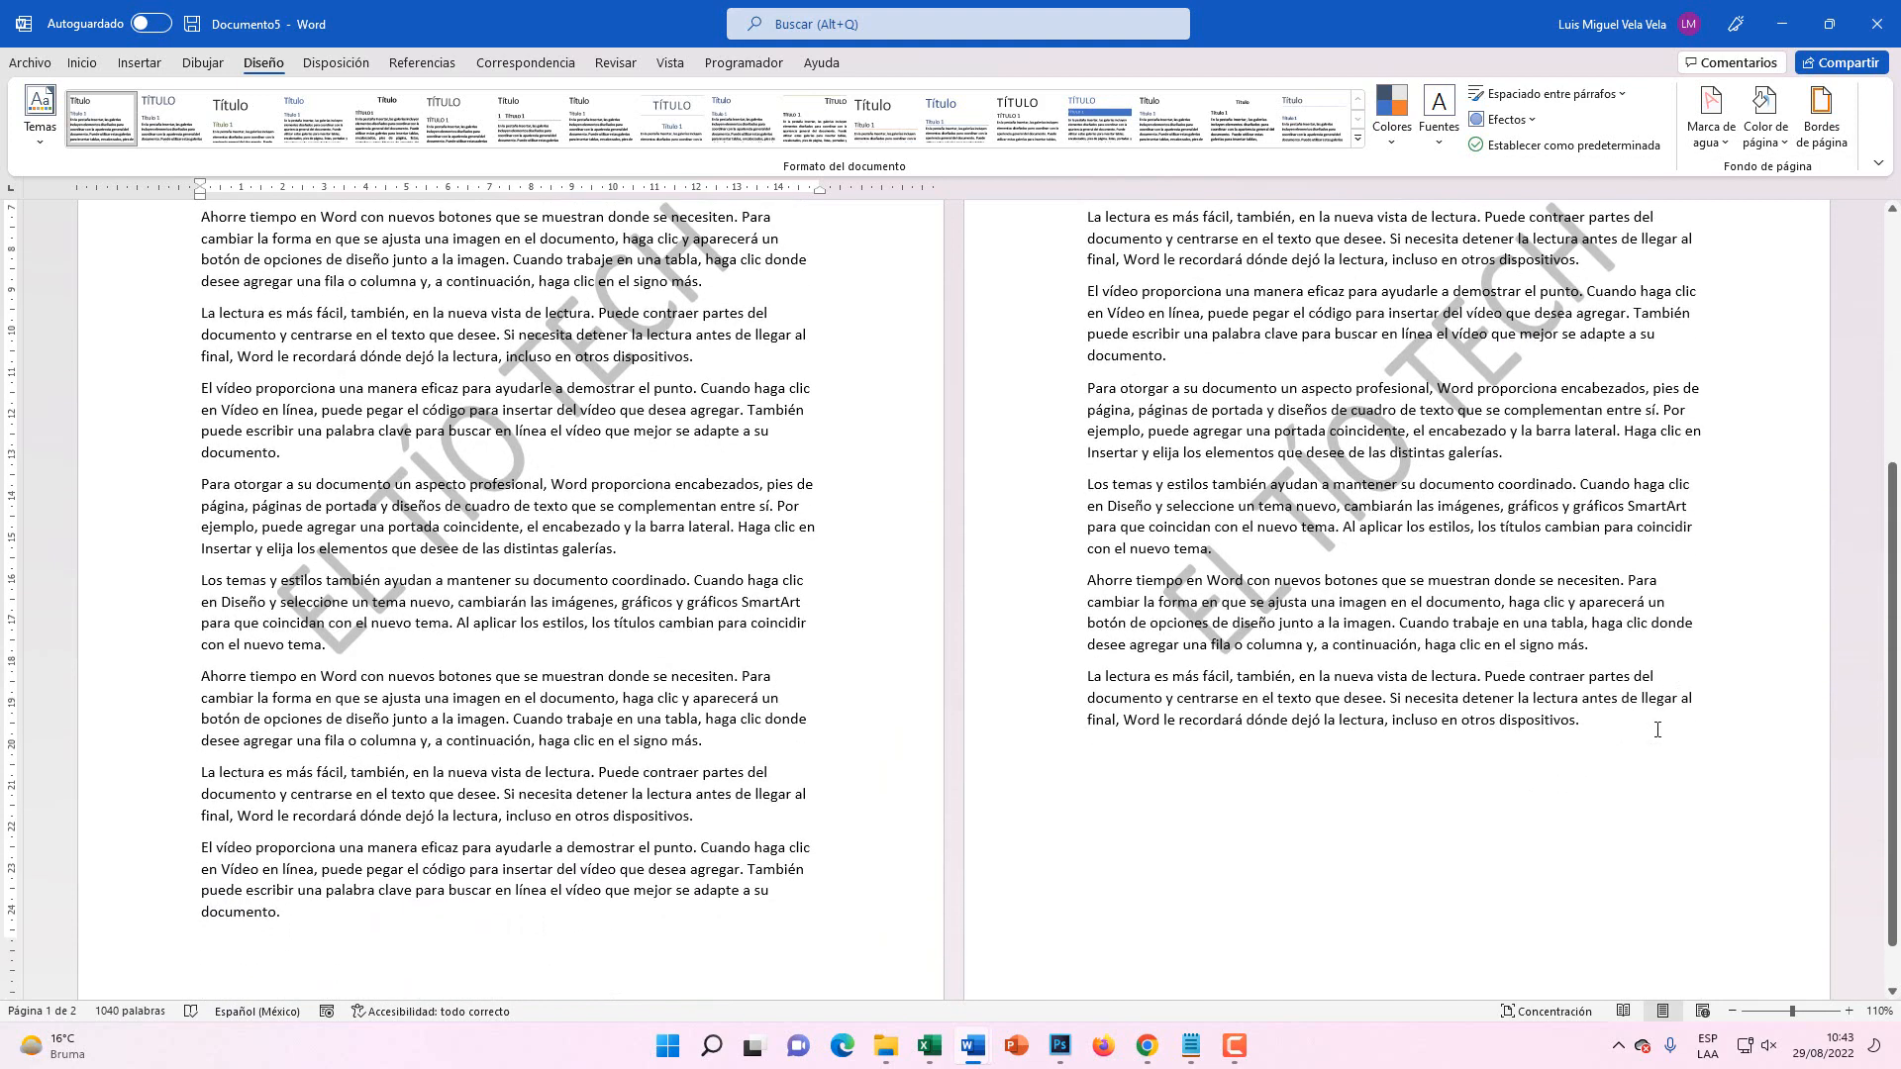
scroll(1657, 729, down, 10)
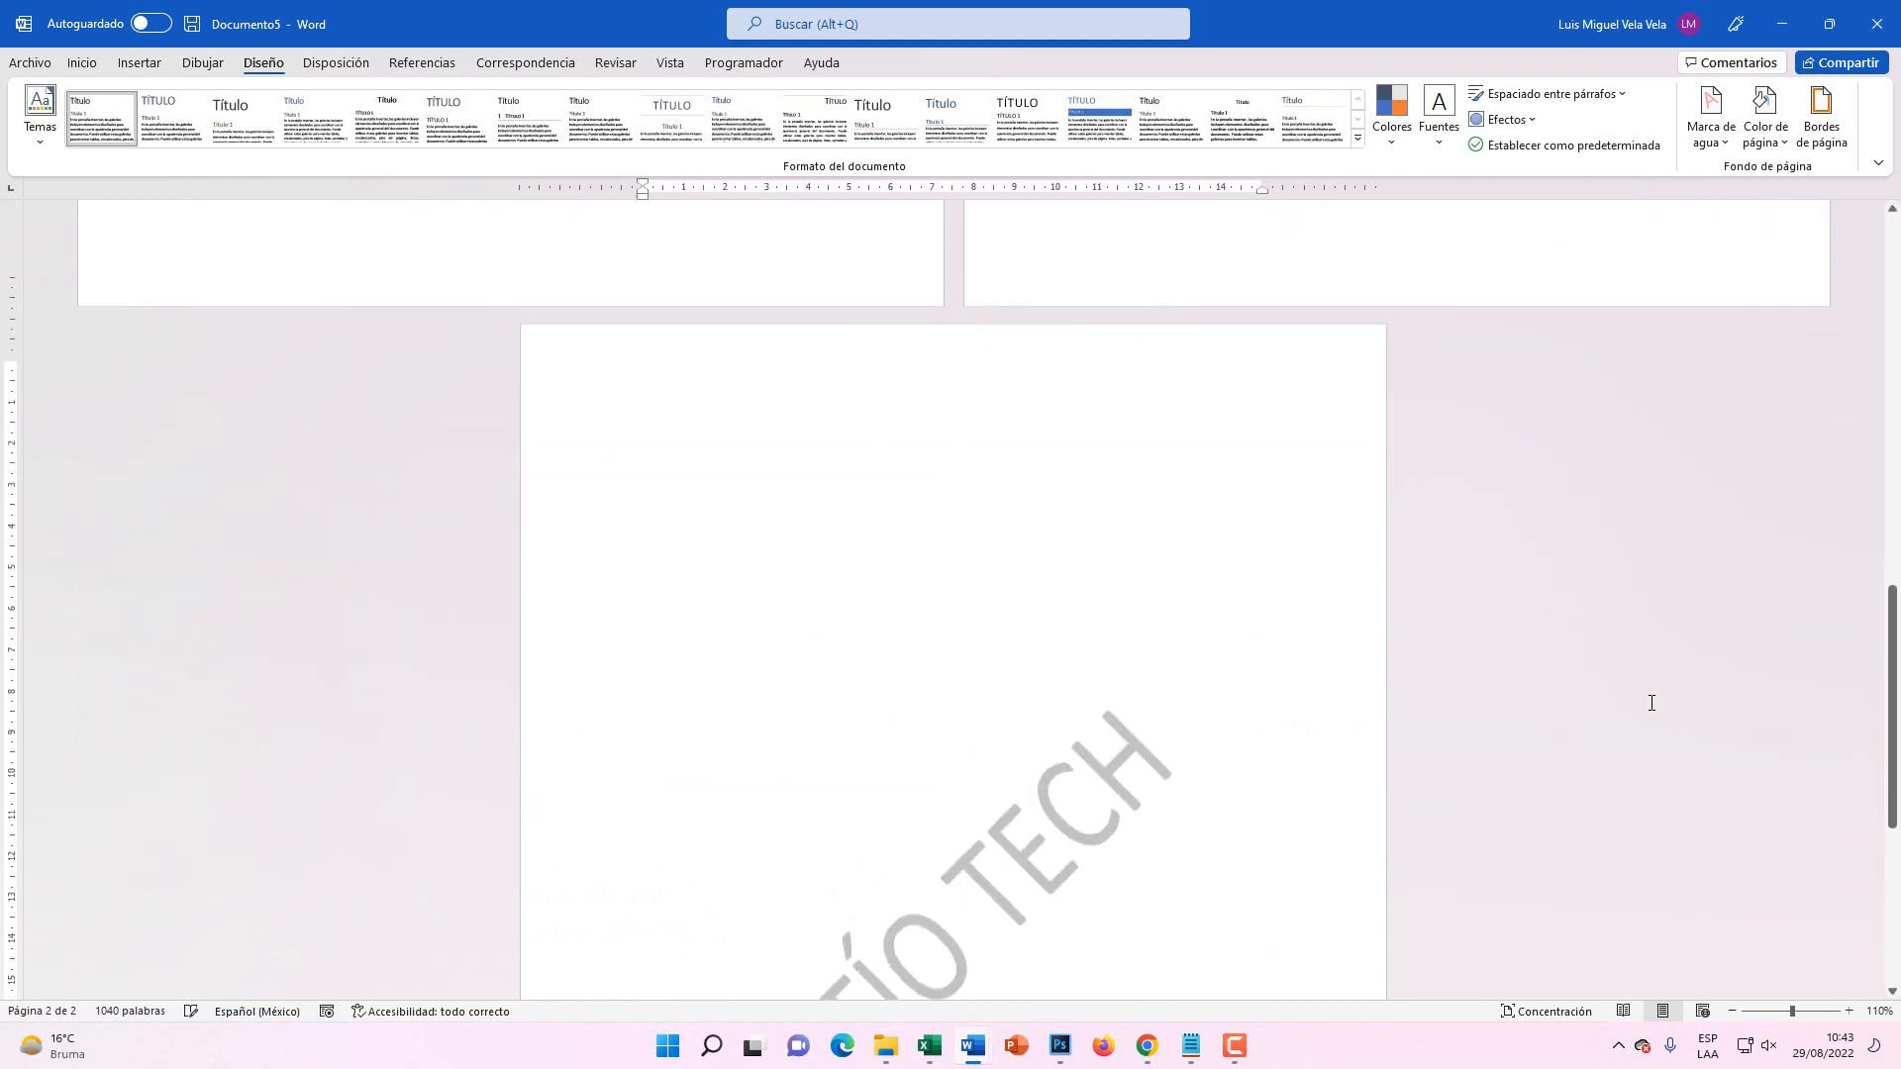
key(Return)
key(Return)
key(Return)
key(Return)
key(Return)
key(Return)
key(Return)
key(Return)
key(Return)
key(Return)
key(Return)
key(Return)
key(Return)
key(Return)
key(Return)
key(Return)
key(Return)
key(Return)
key(Return)
key(Return)
- Zoom the document out to 50% to check the watermark across all pages
click(1734, 1011)
click(1733, 1011)
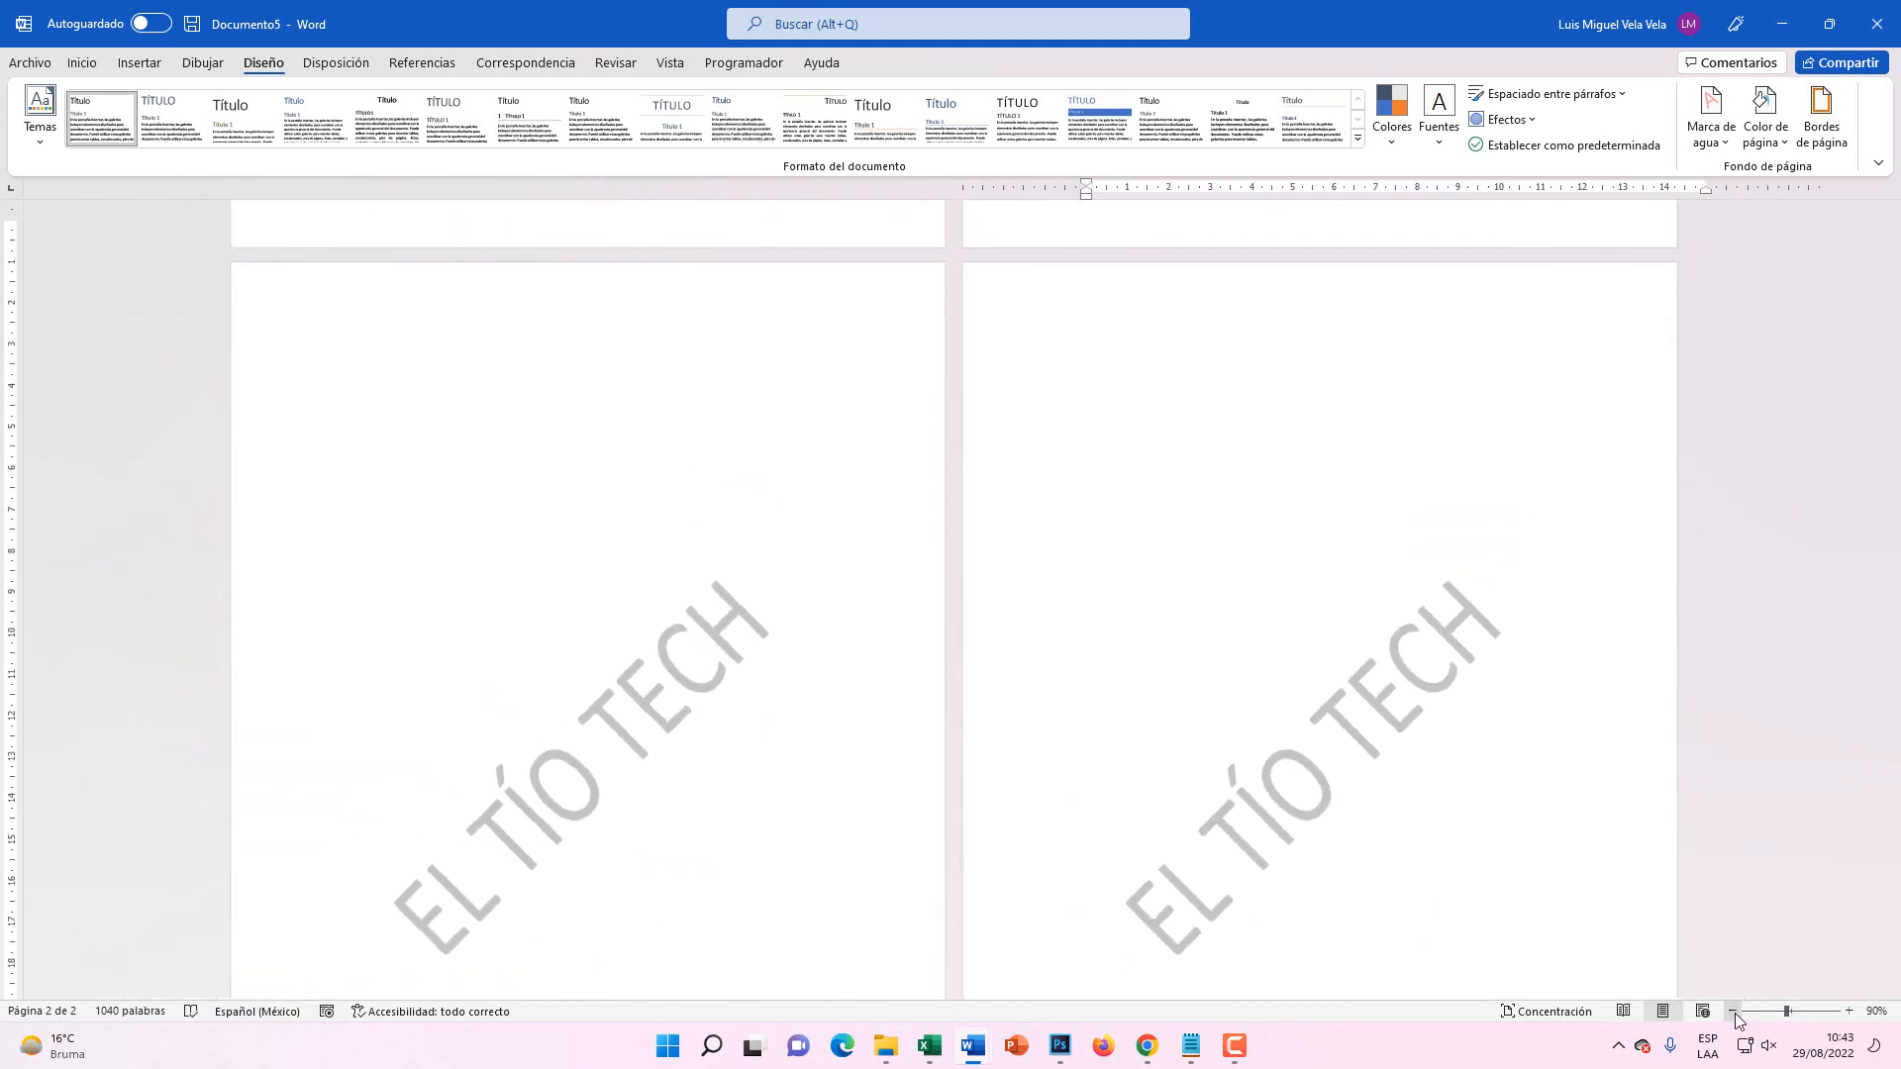
click(1733, 1011)
click(1733, 1011)
click(1734, 1011)
click(1734, 1011)
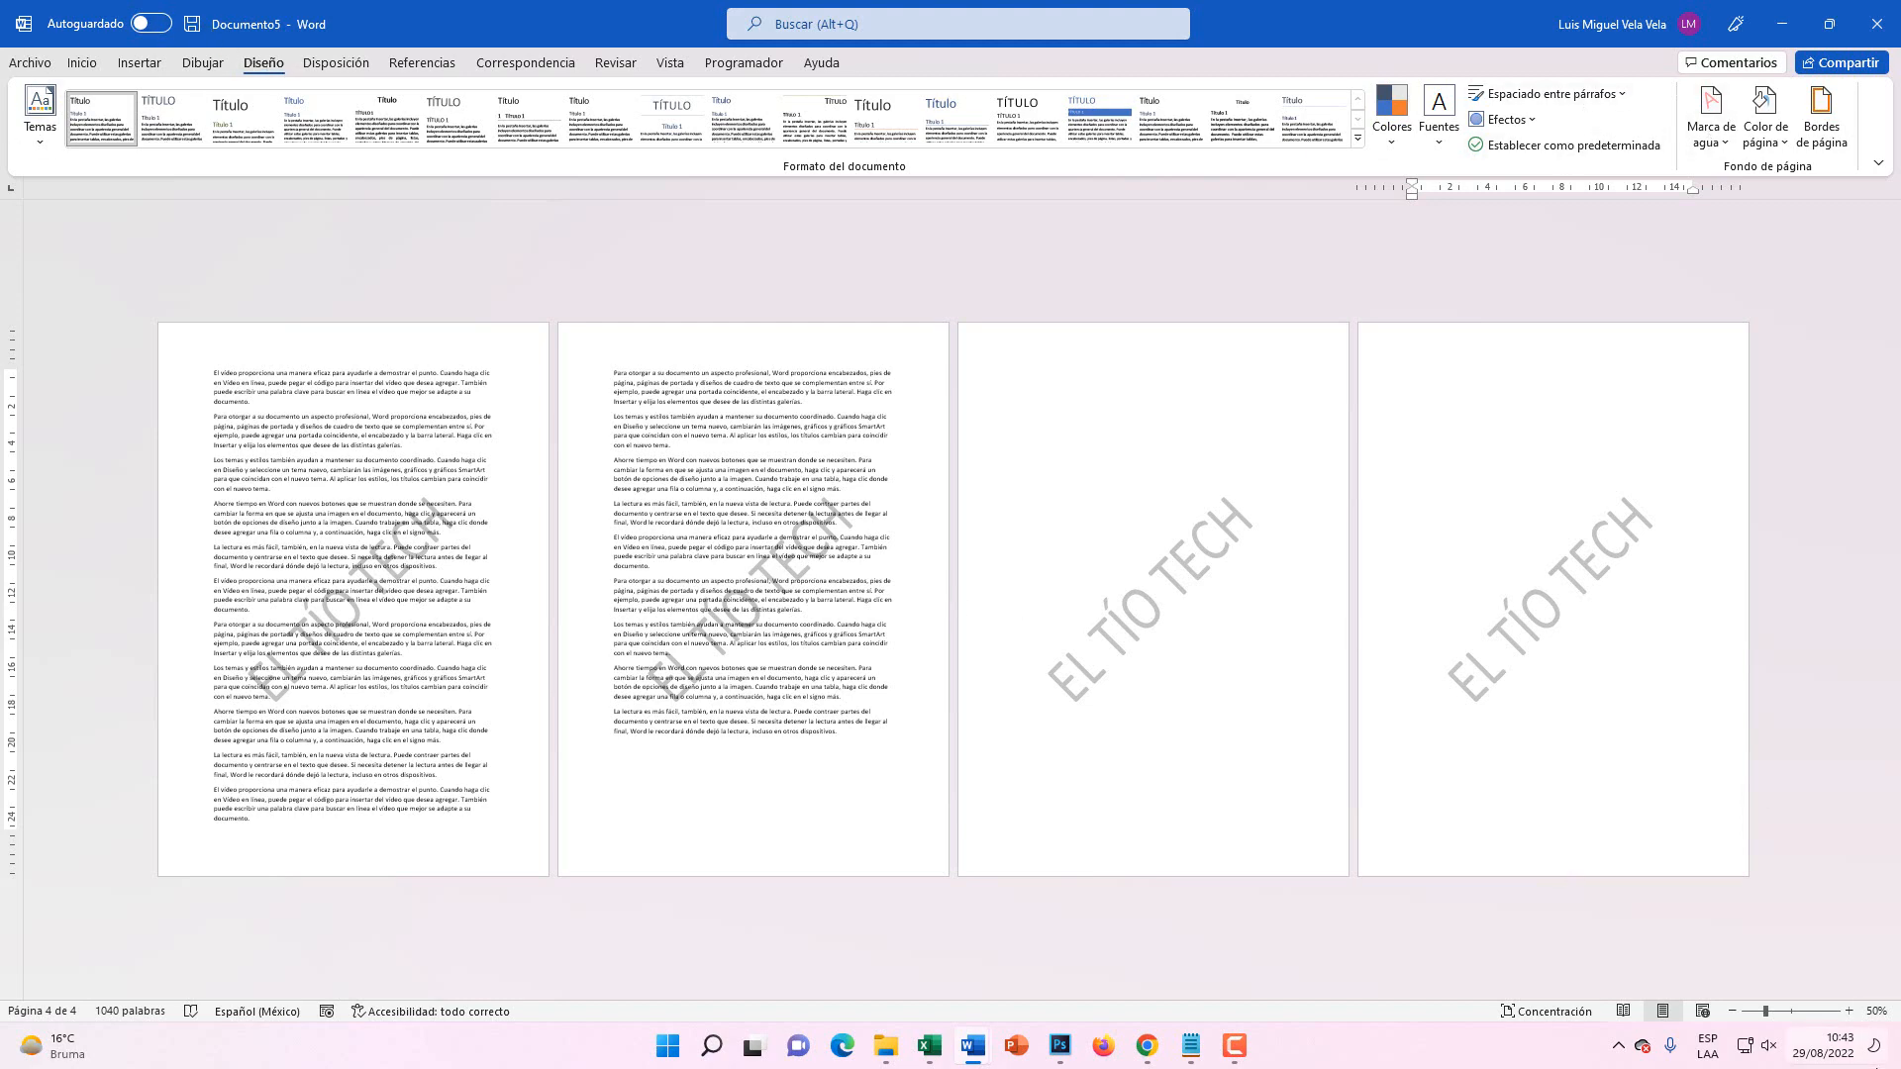
- Zoom the document back to 90% and review the watermark from the blank pages up to the text pages
click(1848, 1011)
click(1848, 1012)
click(1849, 1011)
click(1848, 1012)
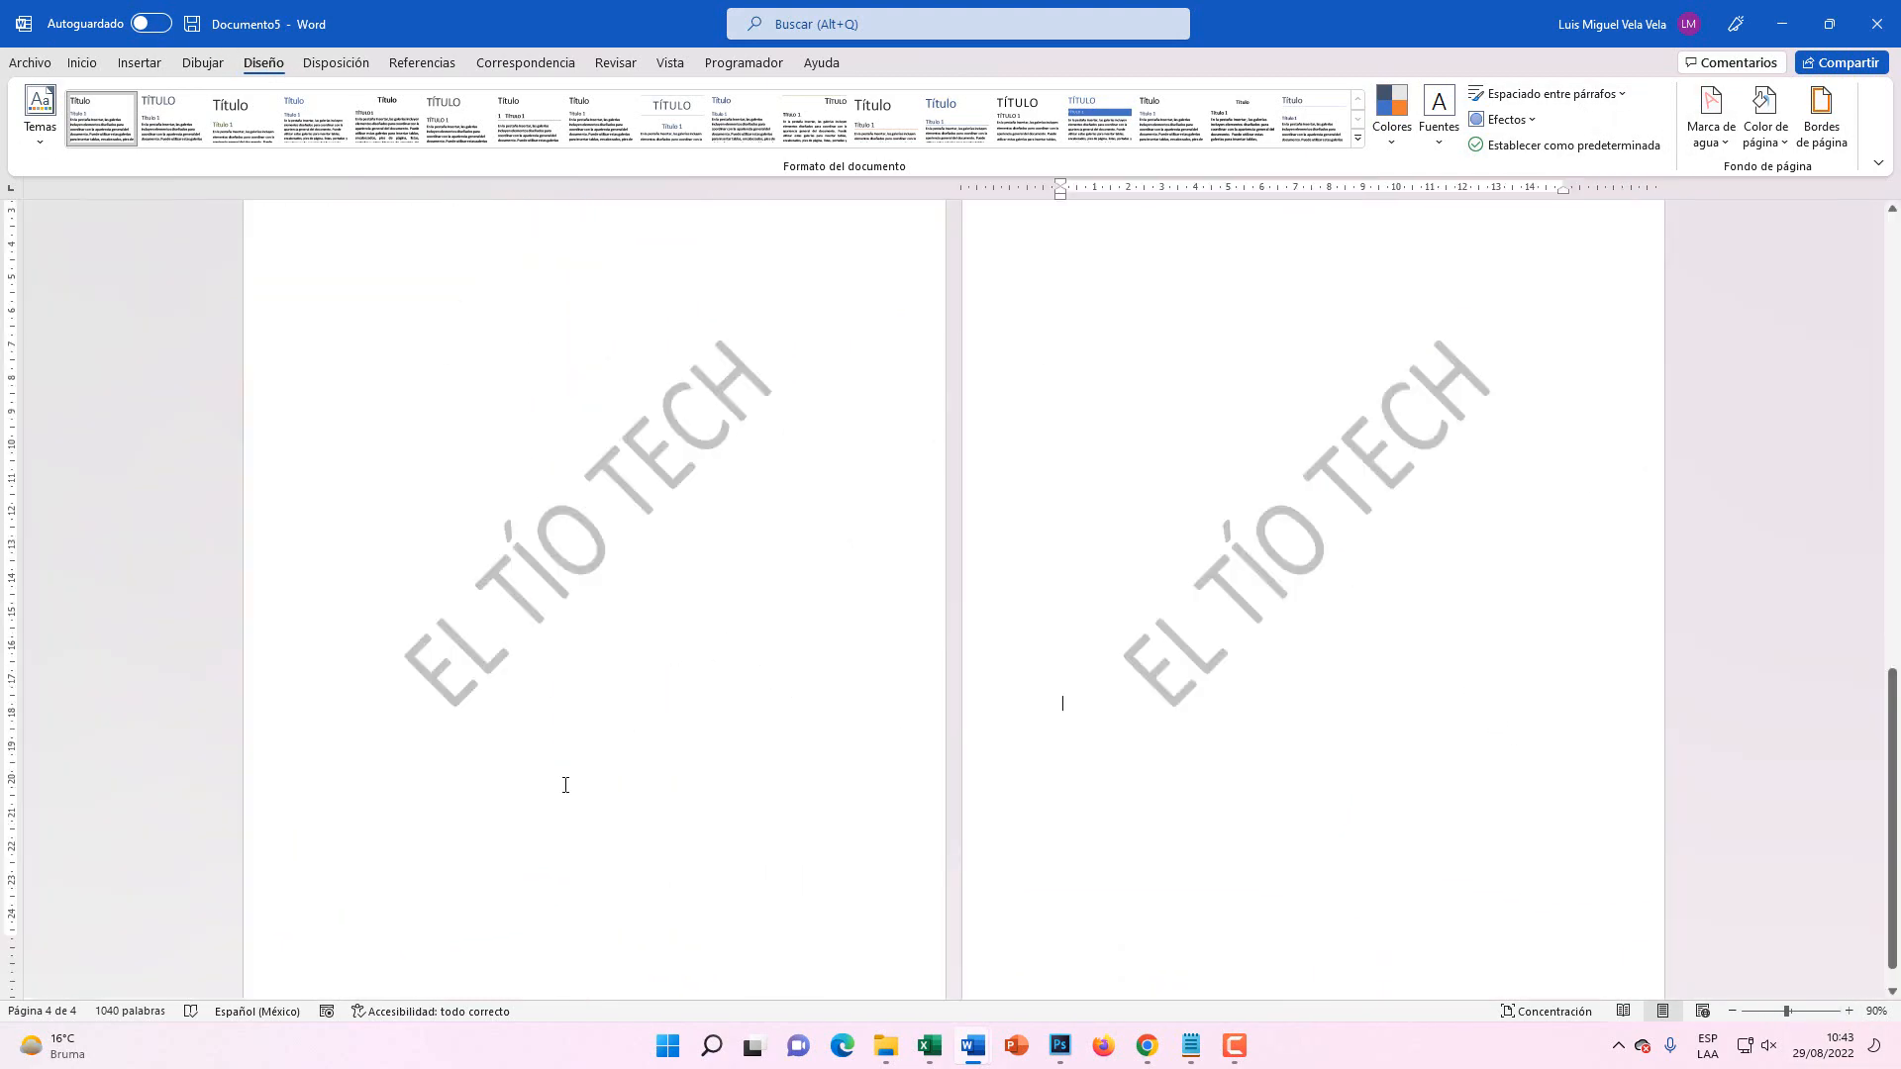
scroll(566, 798, up, 3)
scroll(570, 800, up, 8)
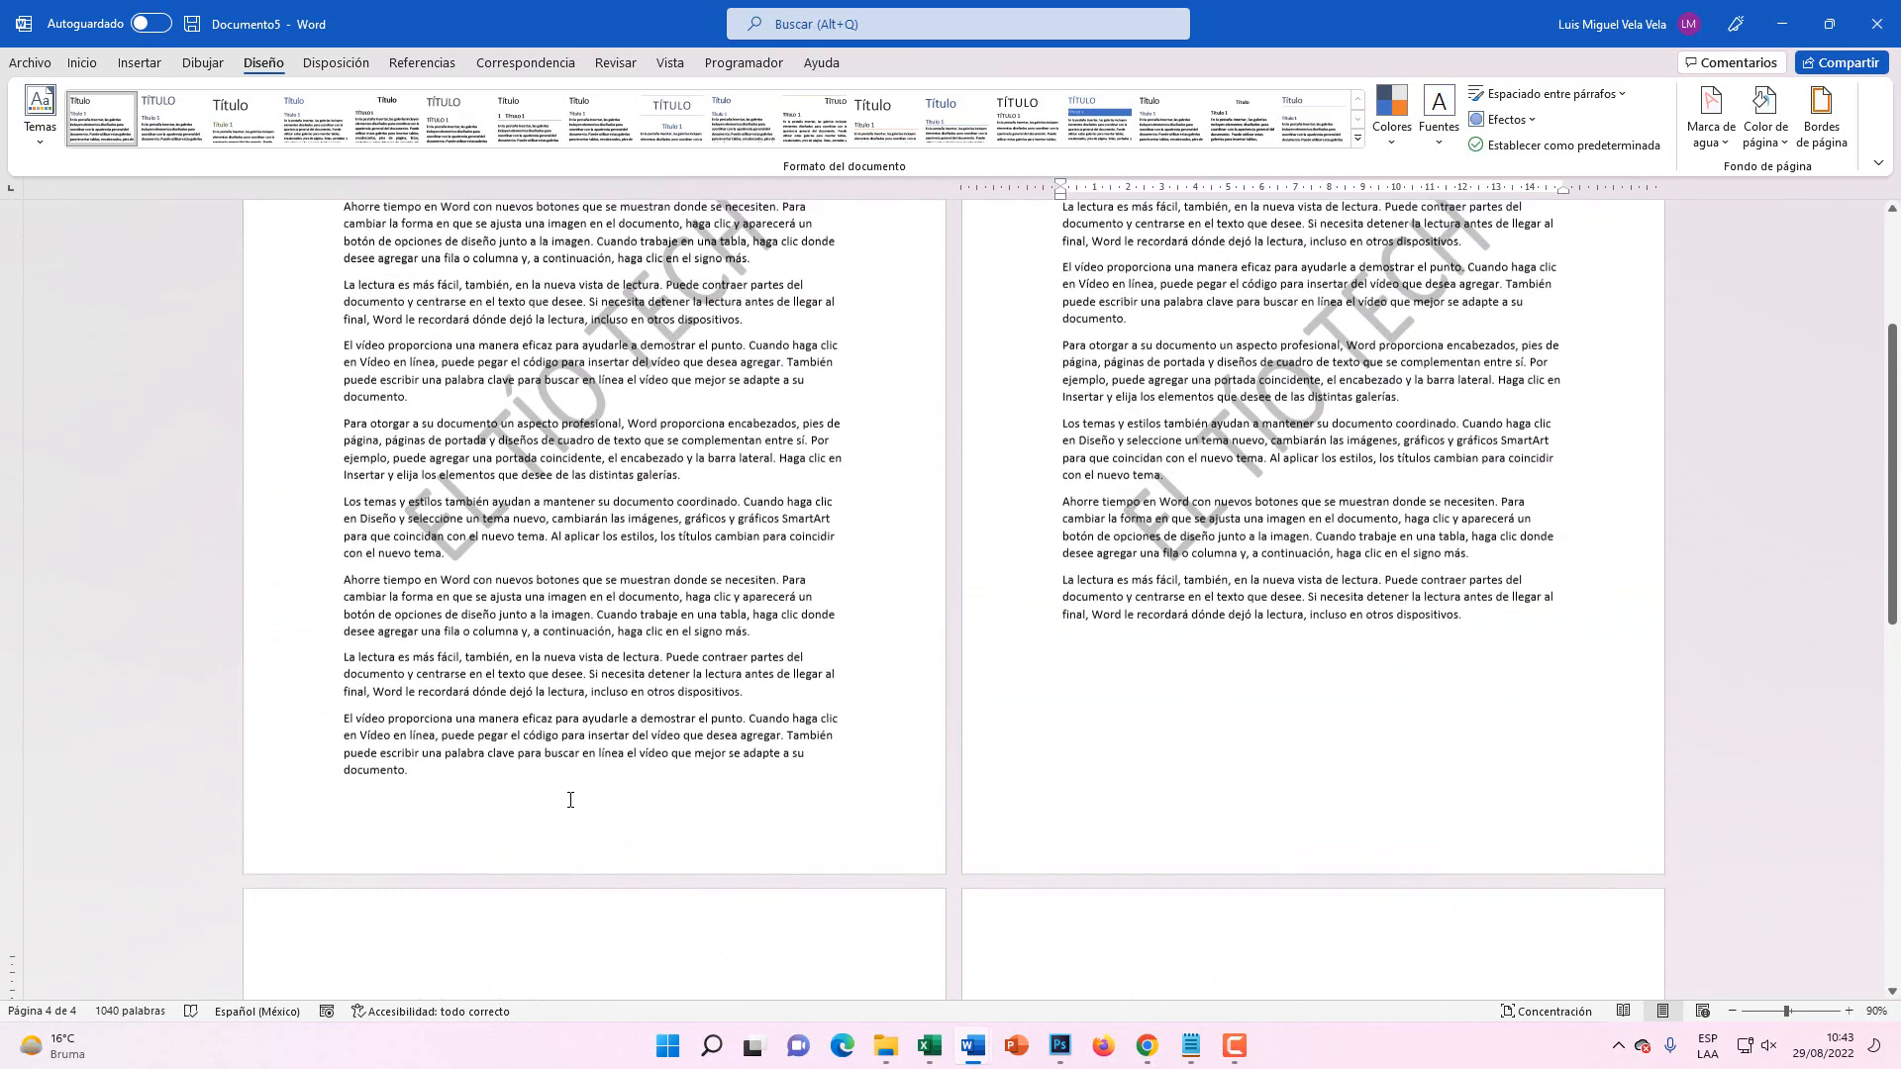
- Launch Word again and create a new blank document
click(724, 1057)
text(word)
key(Return)
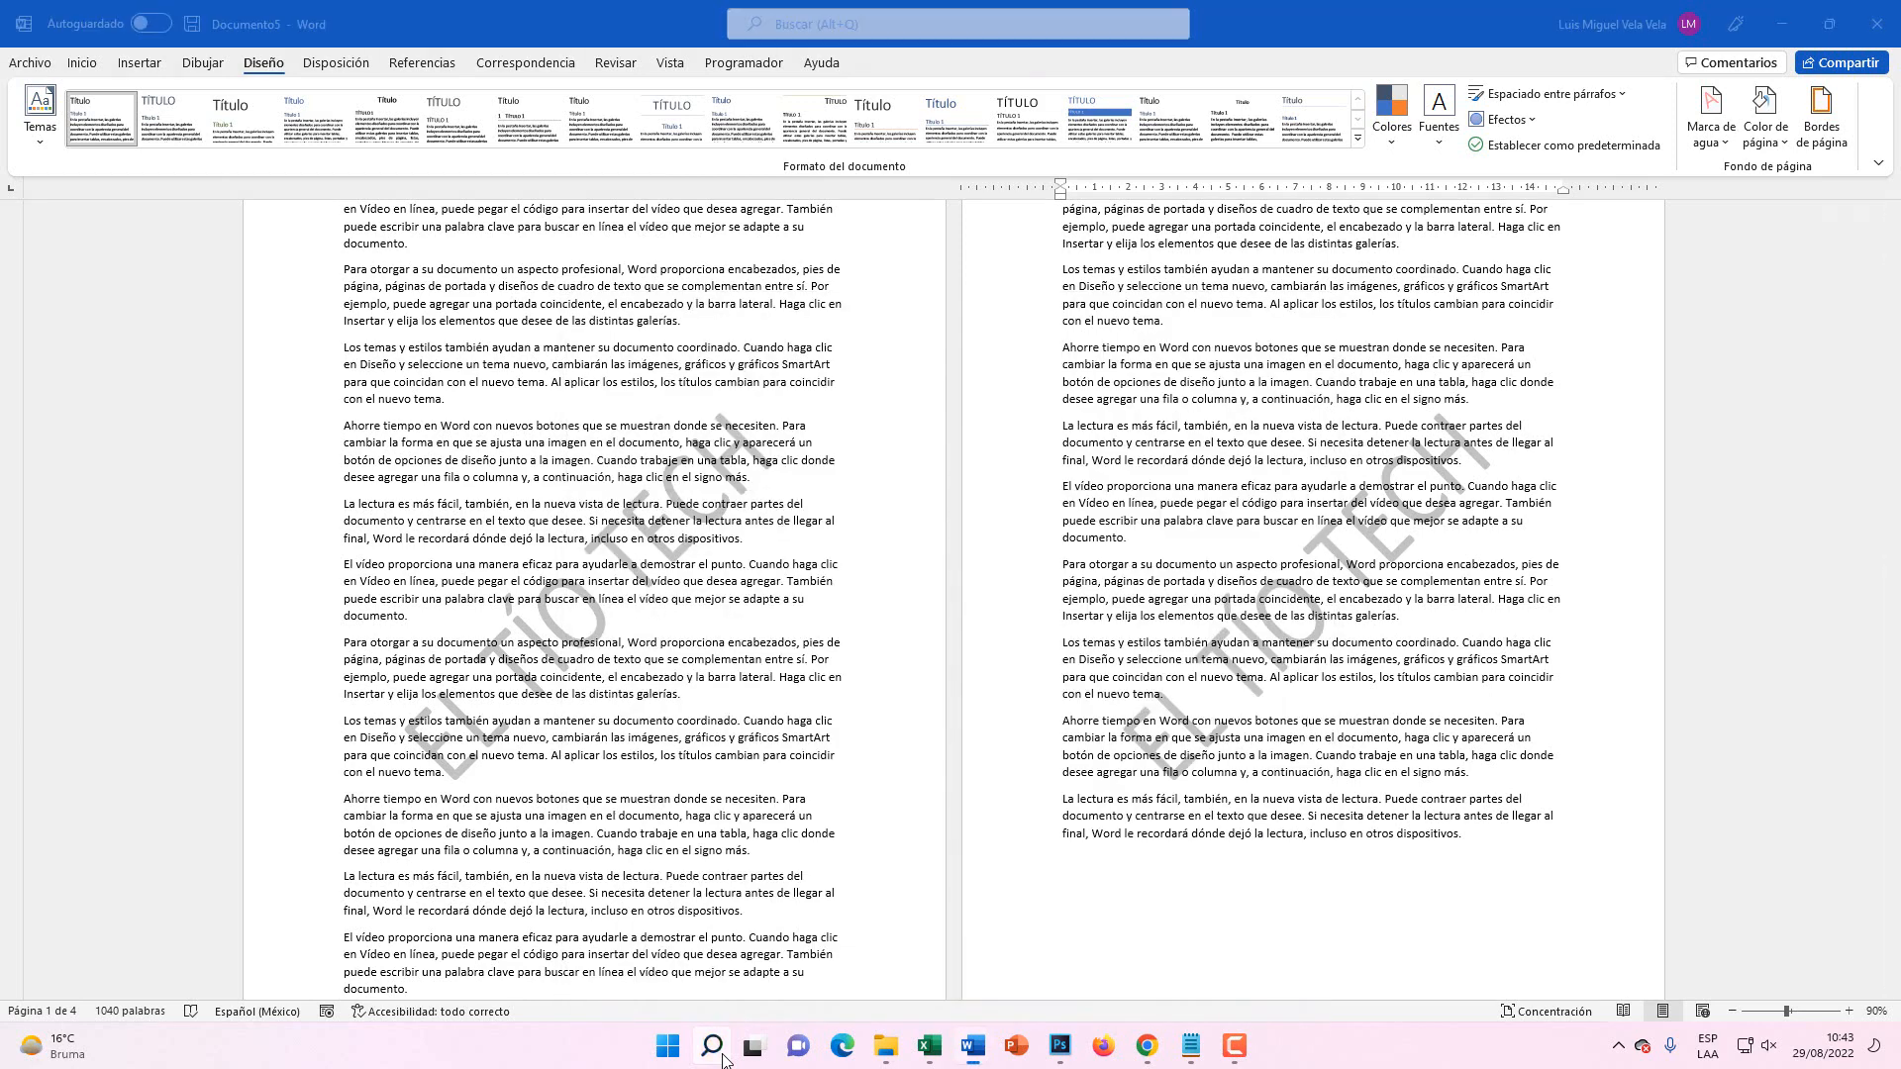
click(280, 246)
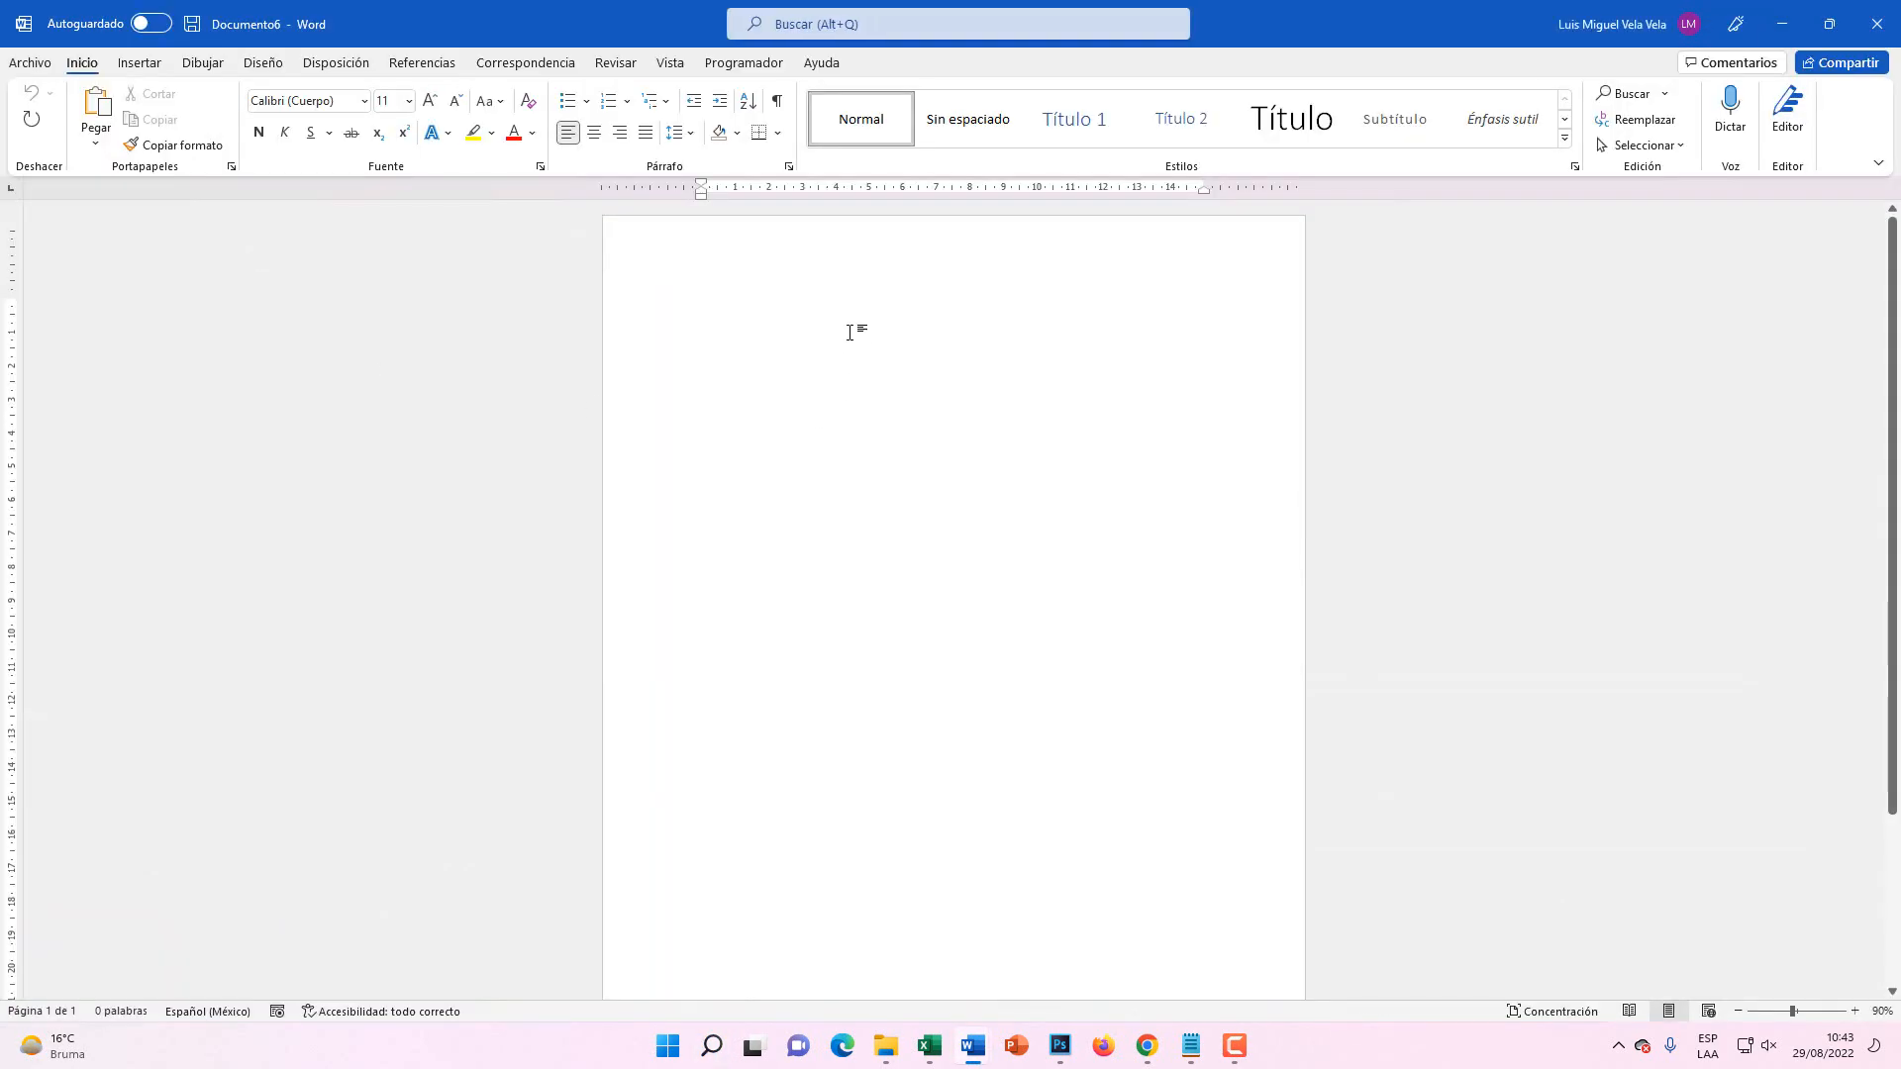
- Fill the blank document with sample paragraphs generated by =rand(20)
text(=RA)
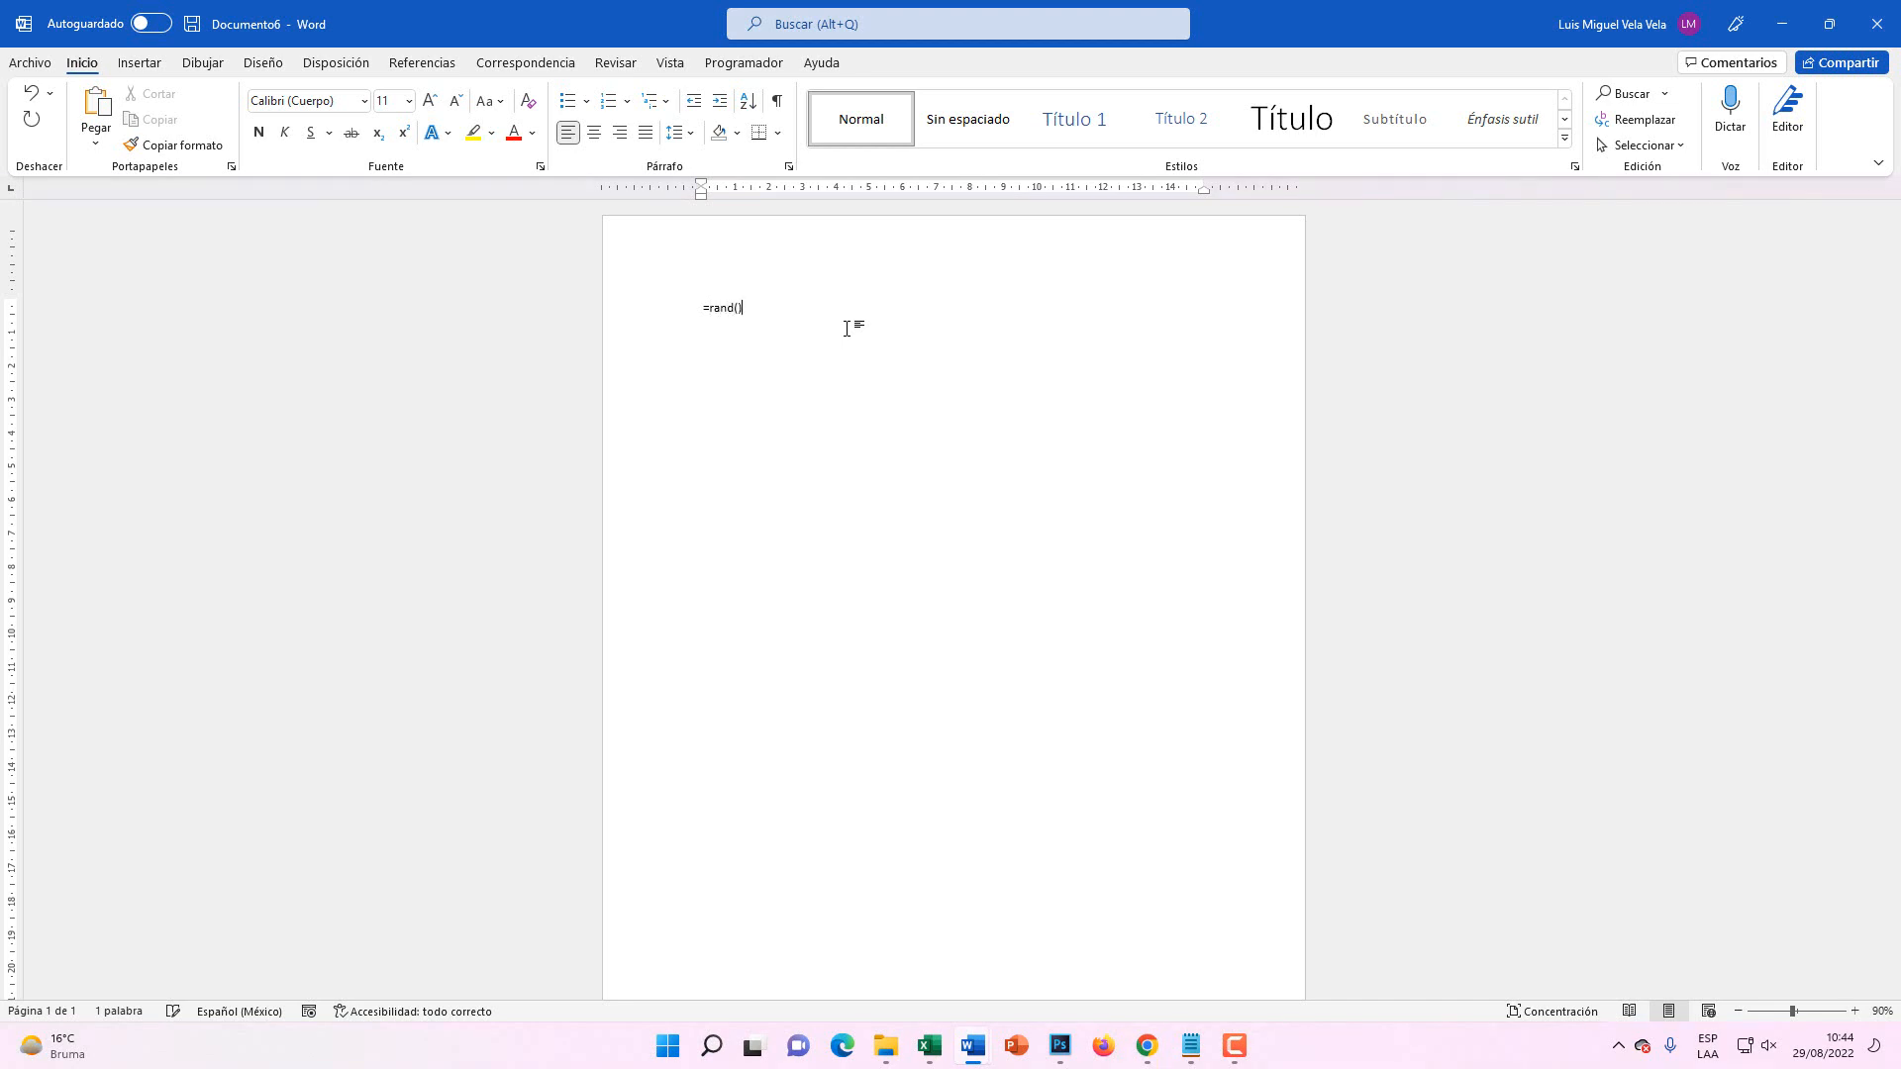
text(nd(20))
key(Return)
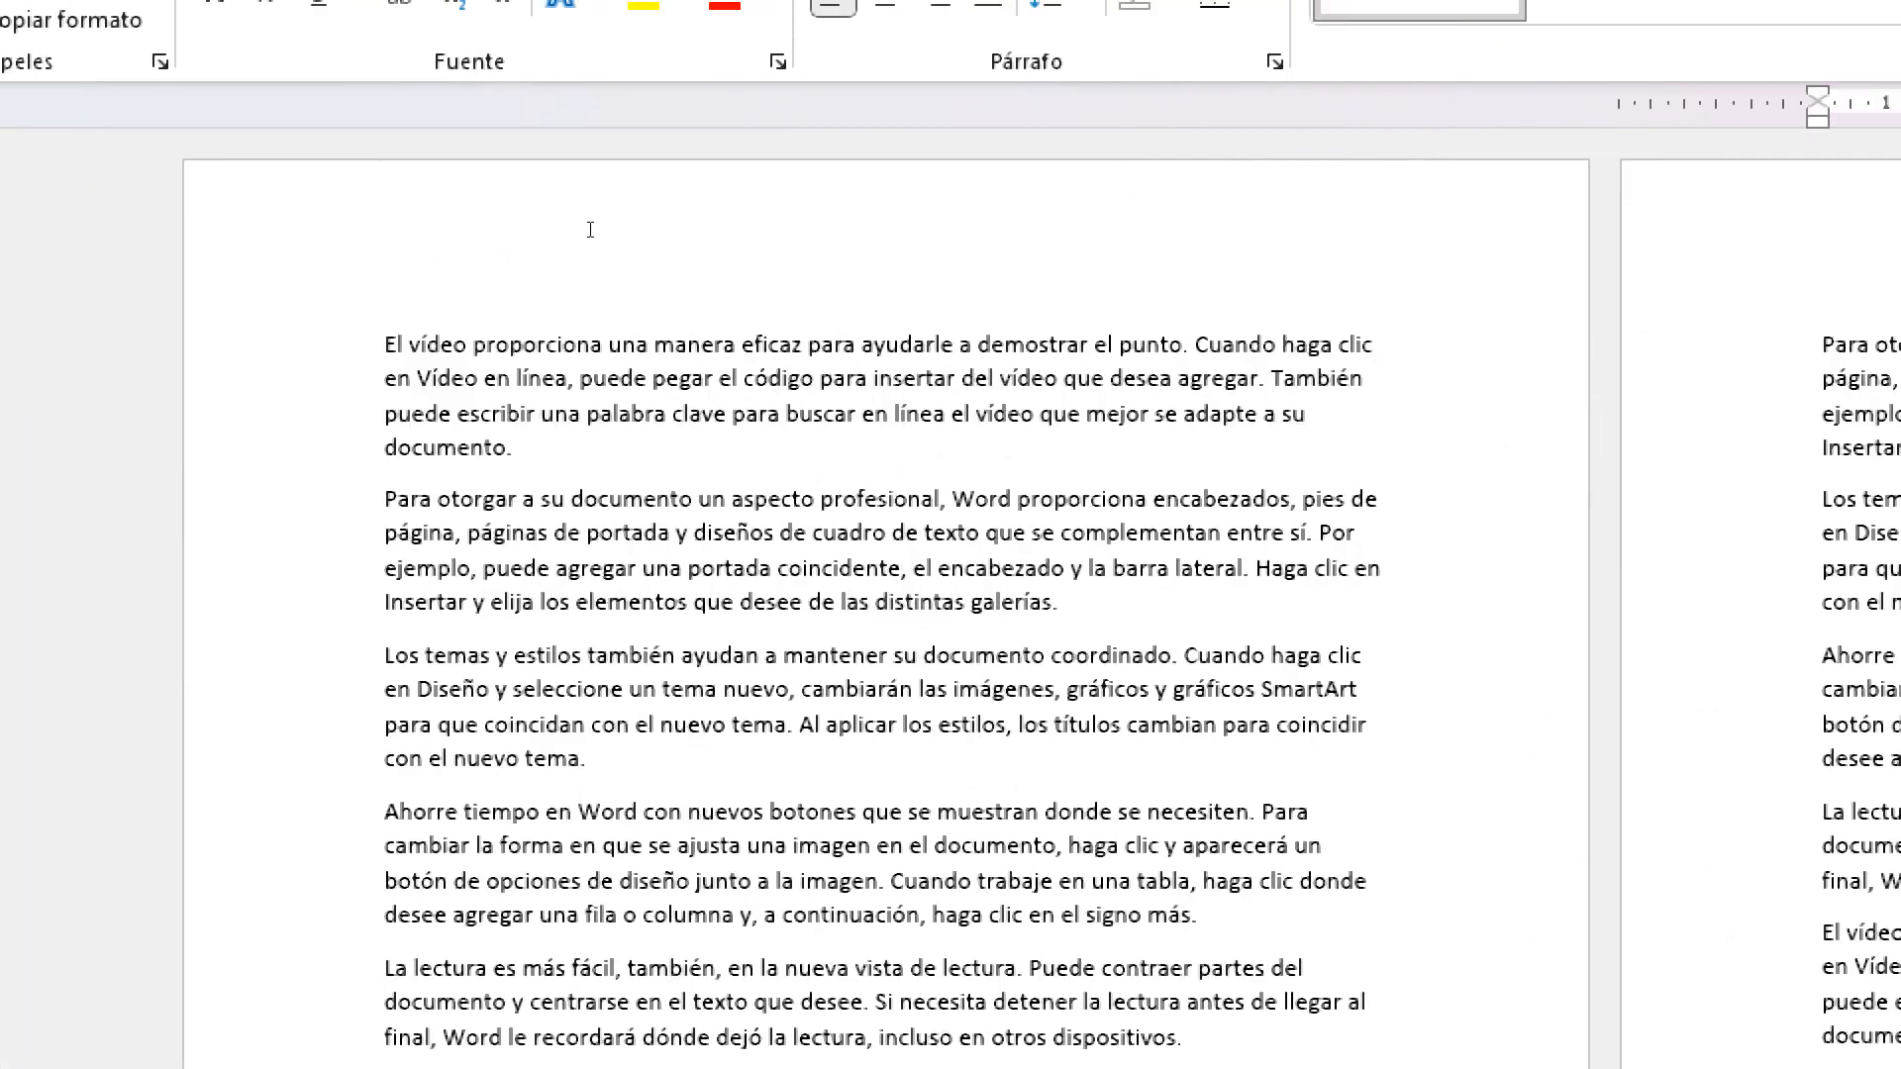
- Open the first page's header for editing and insert the picture mi logo.jpg from the Escritorio folder
double_click(574, 233)
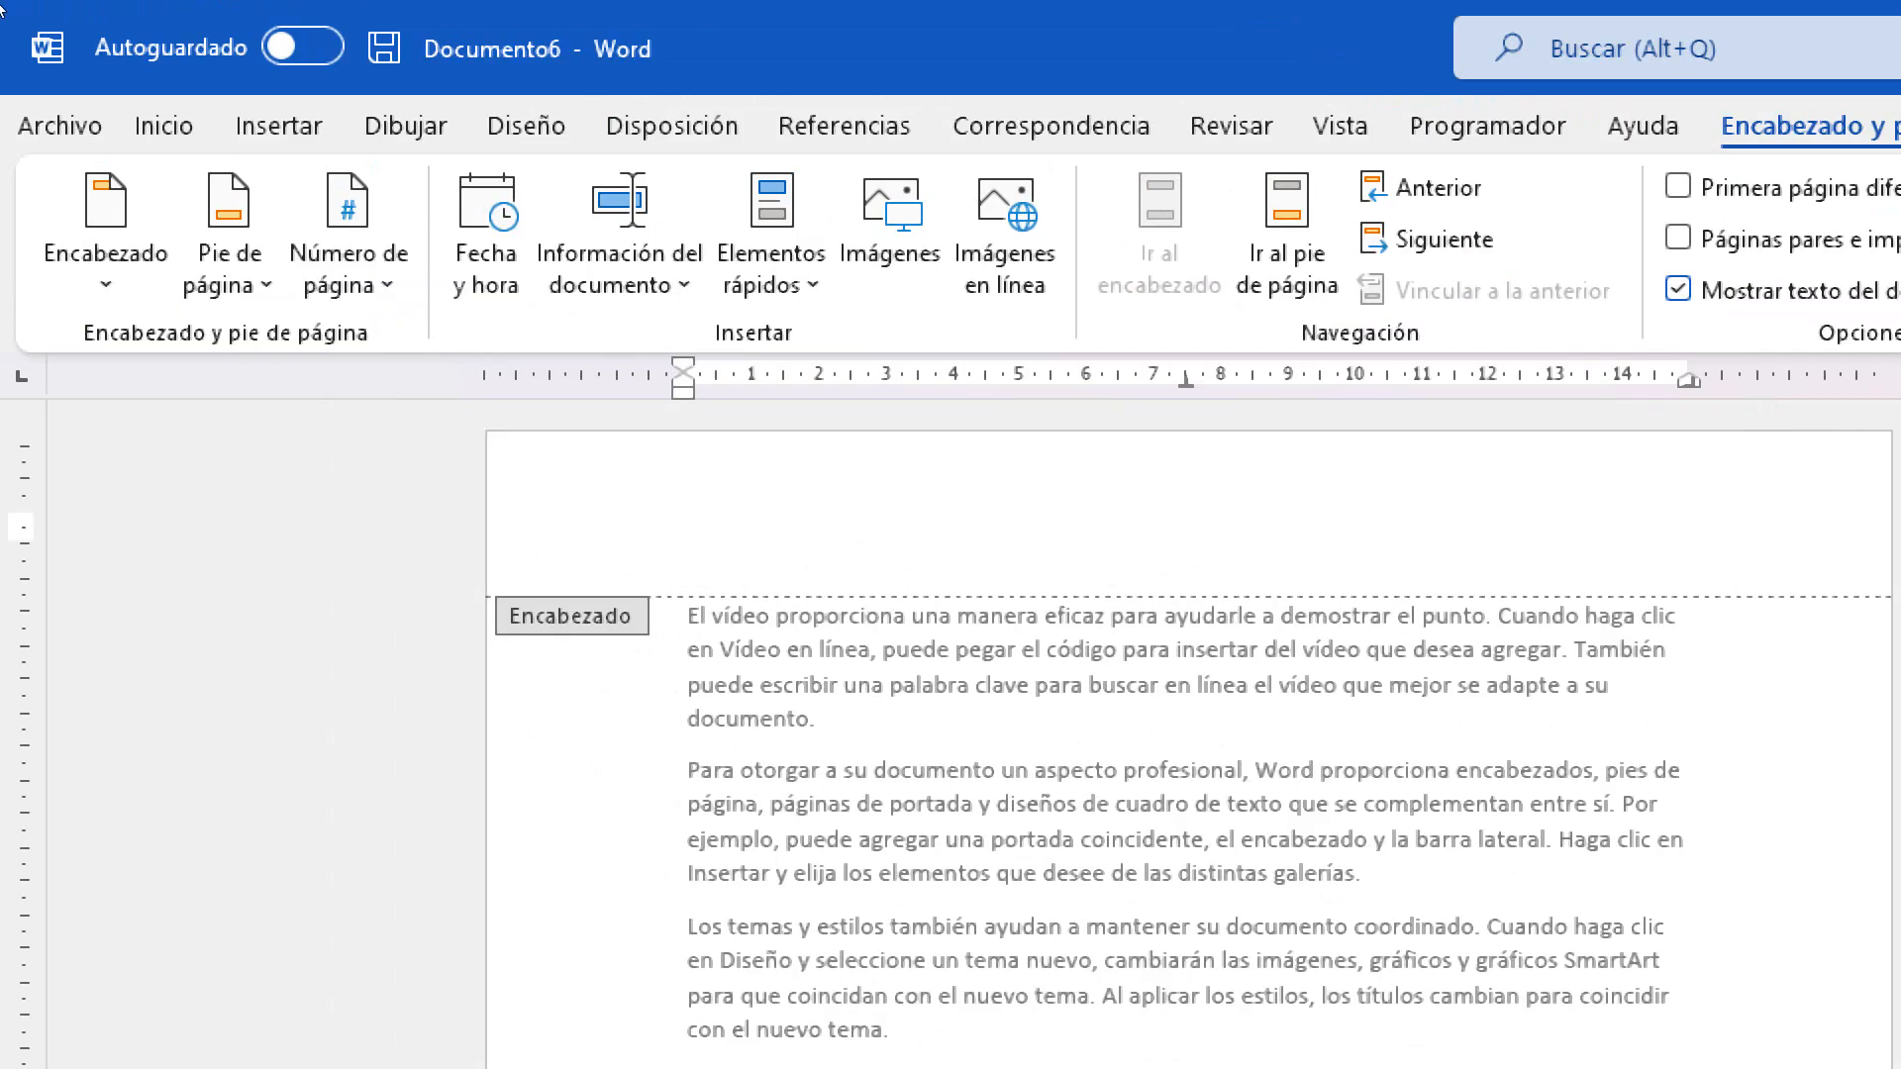
click(147, 63)
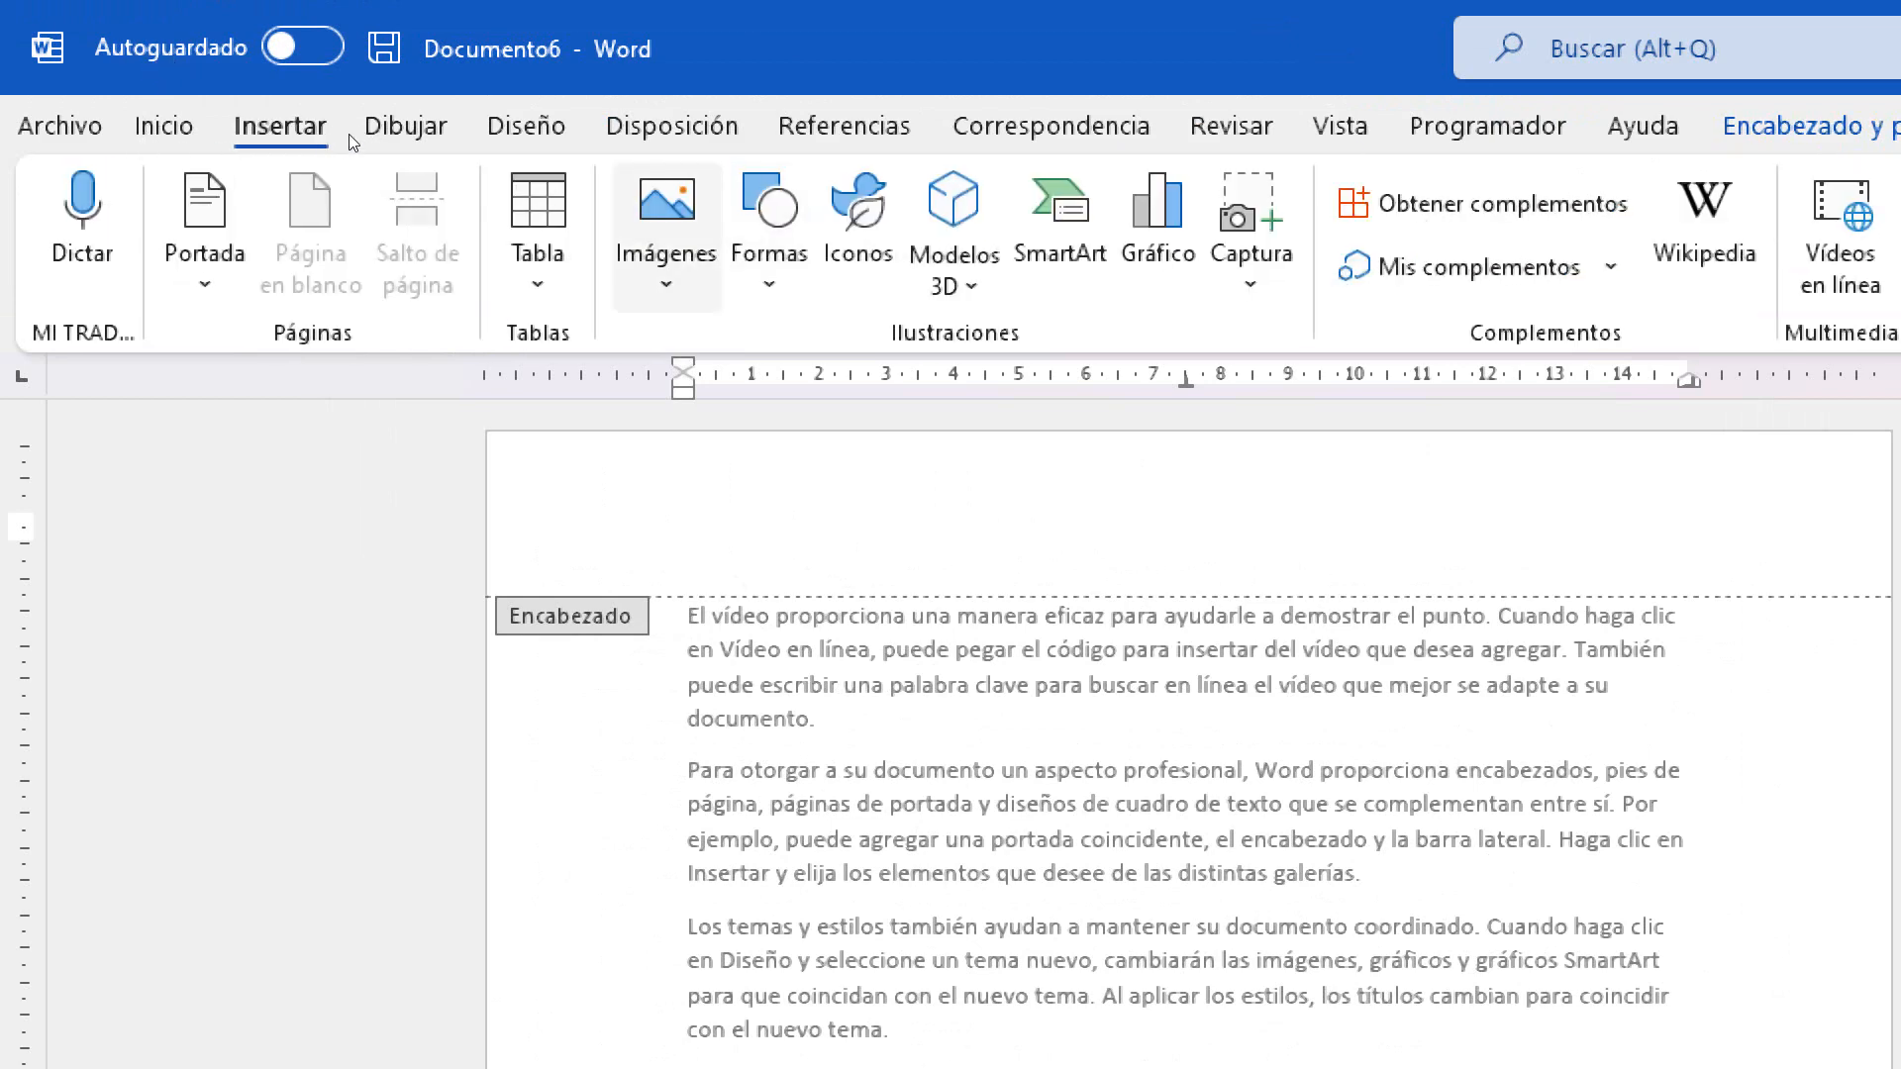
click(667, 228)
click(774, 402)
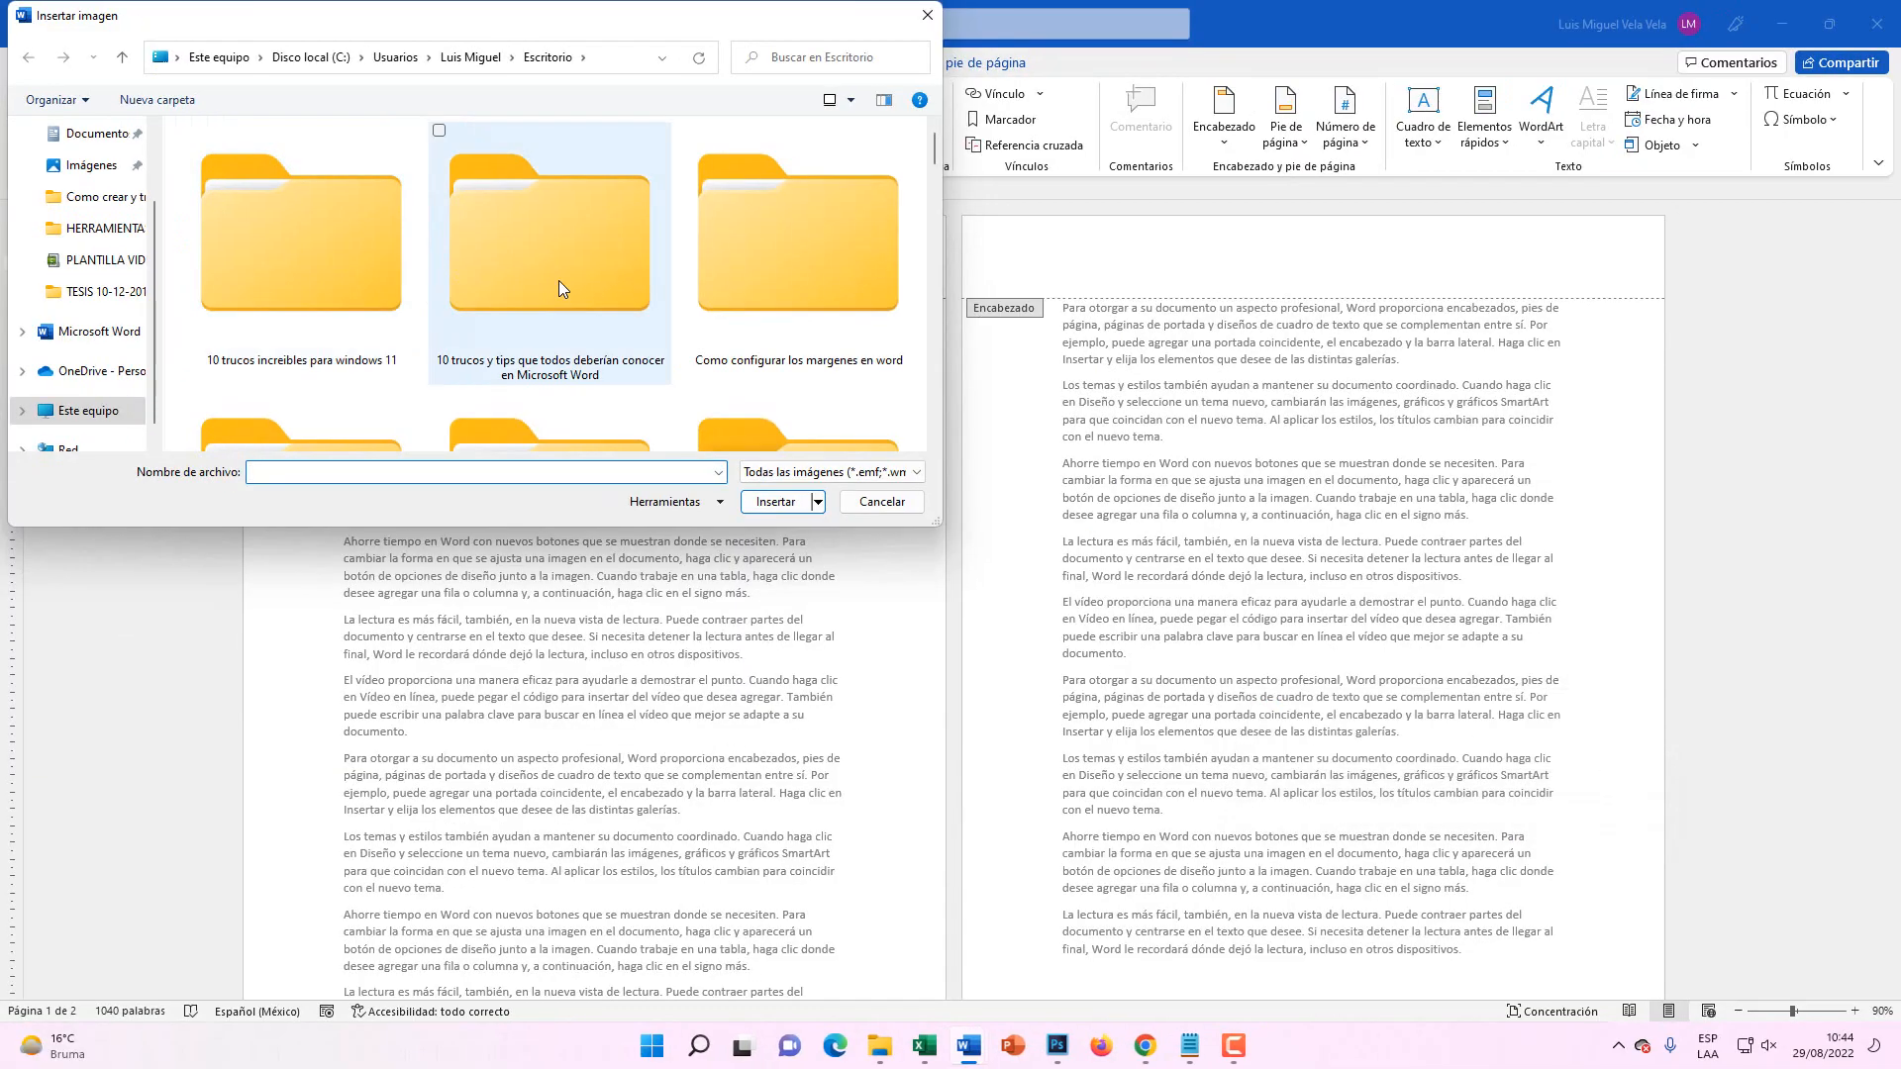
scroll(1138, 544, down, 5)
scroll(575, 291, up, 2)
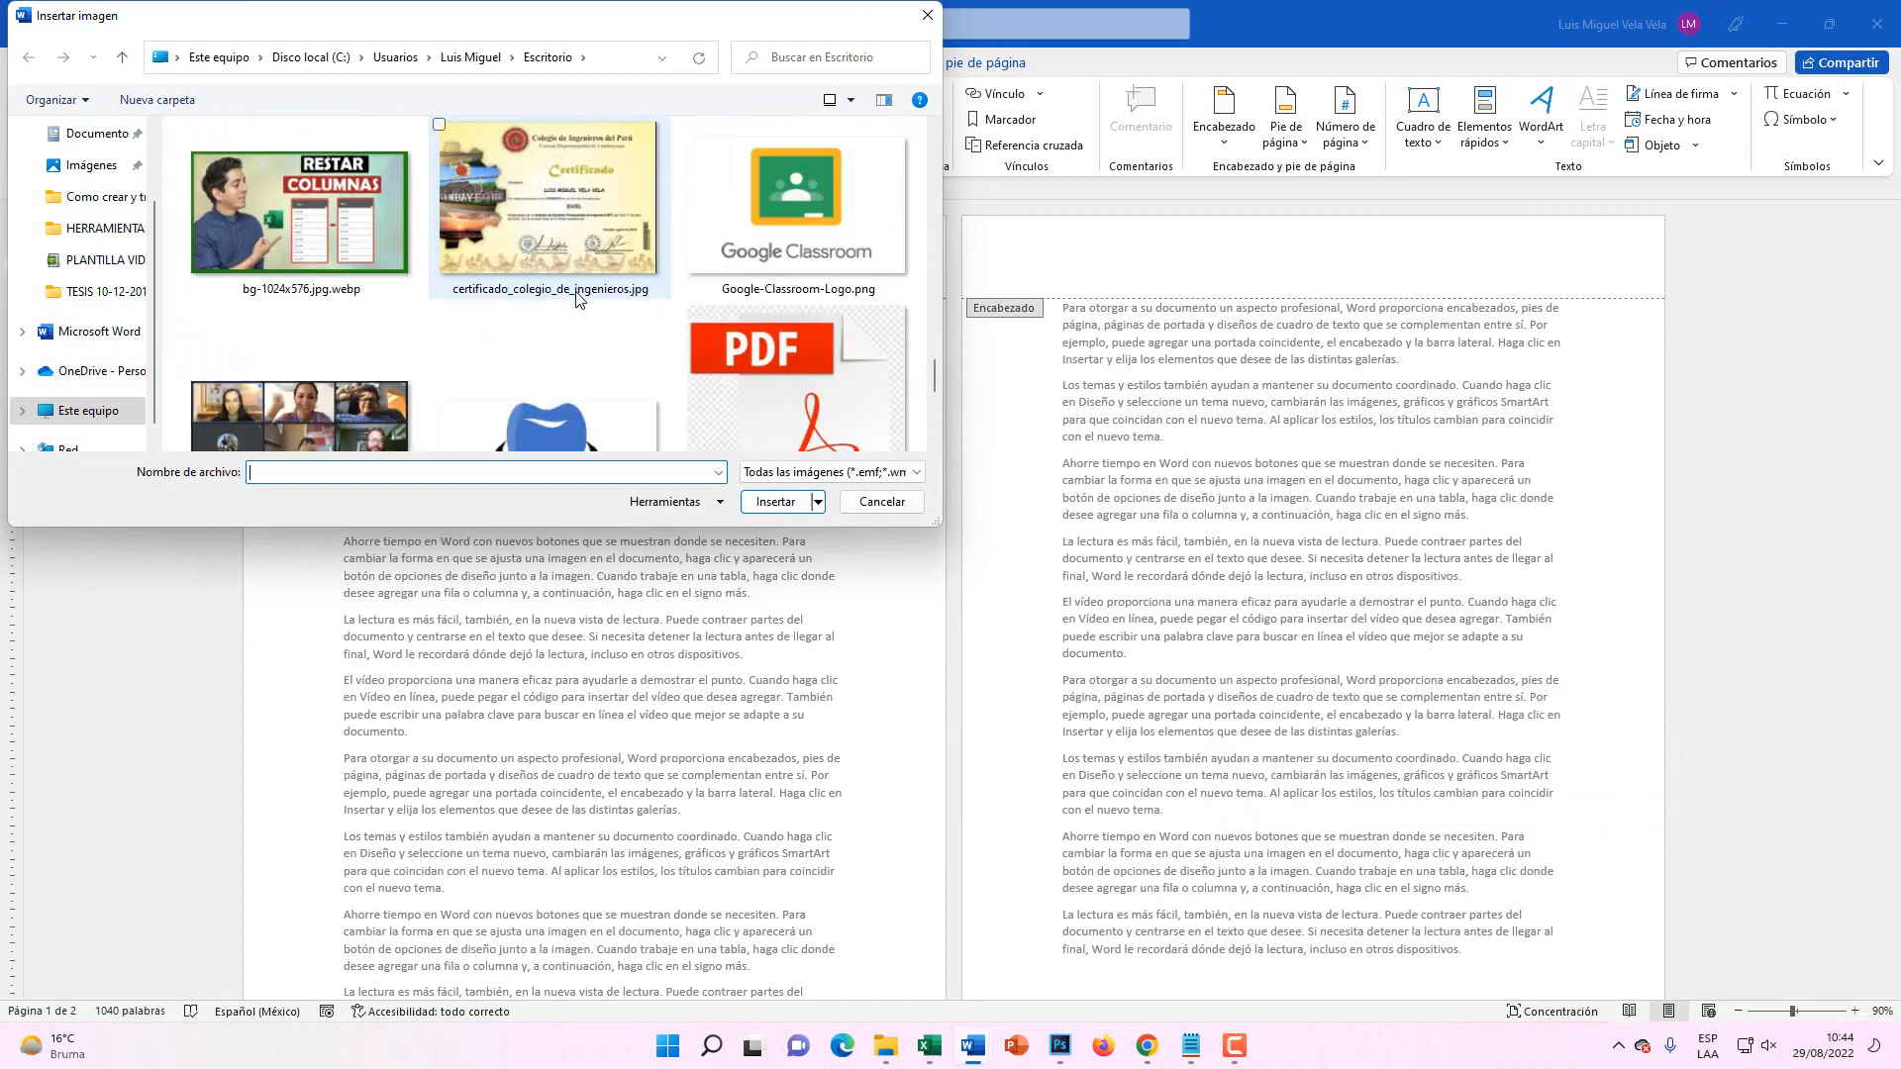
scroll(574, 291, up, 3)
scroll(554, 299, down, 6)
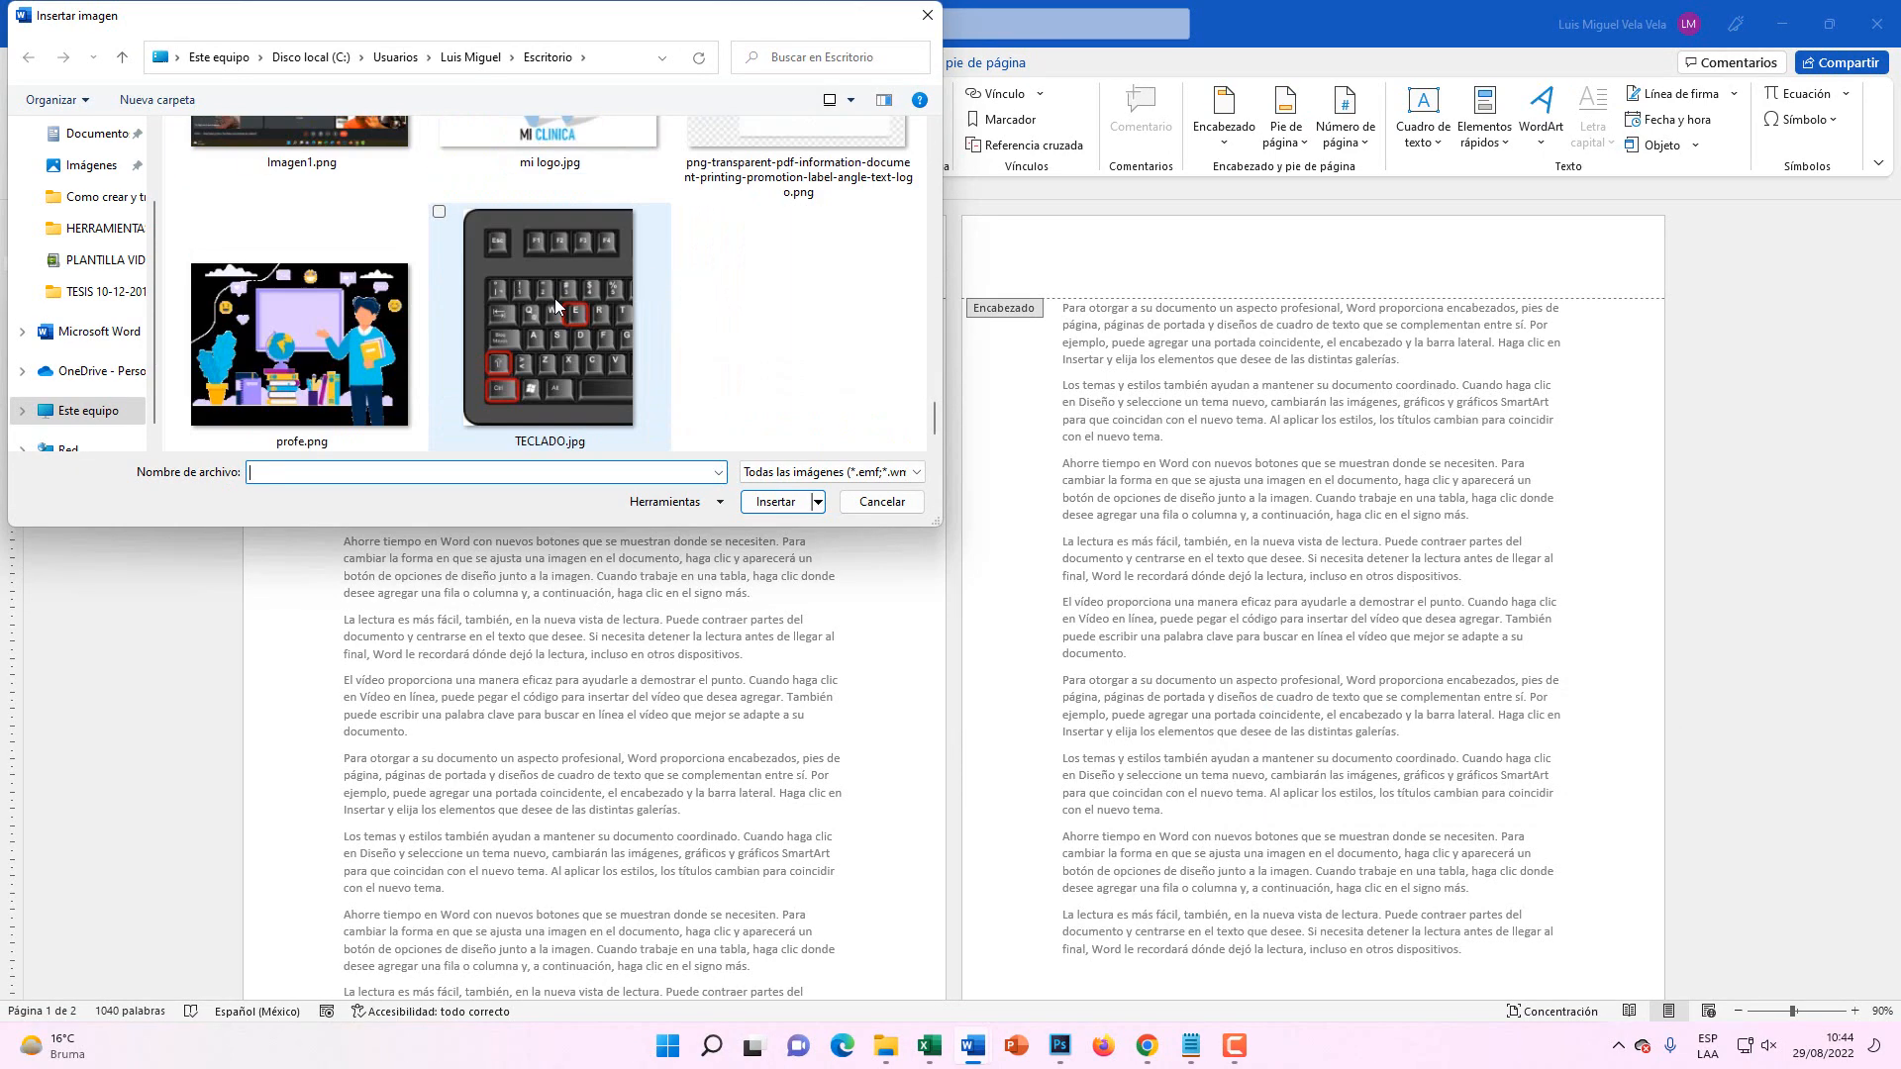
scroll(556, 307, up, 1)
double_click(554, 302)
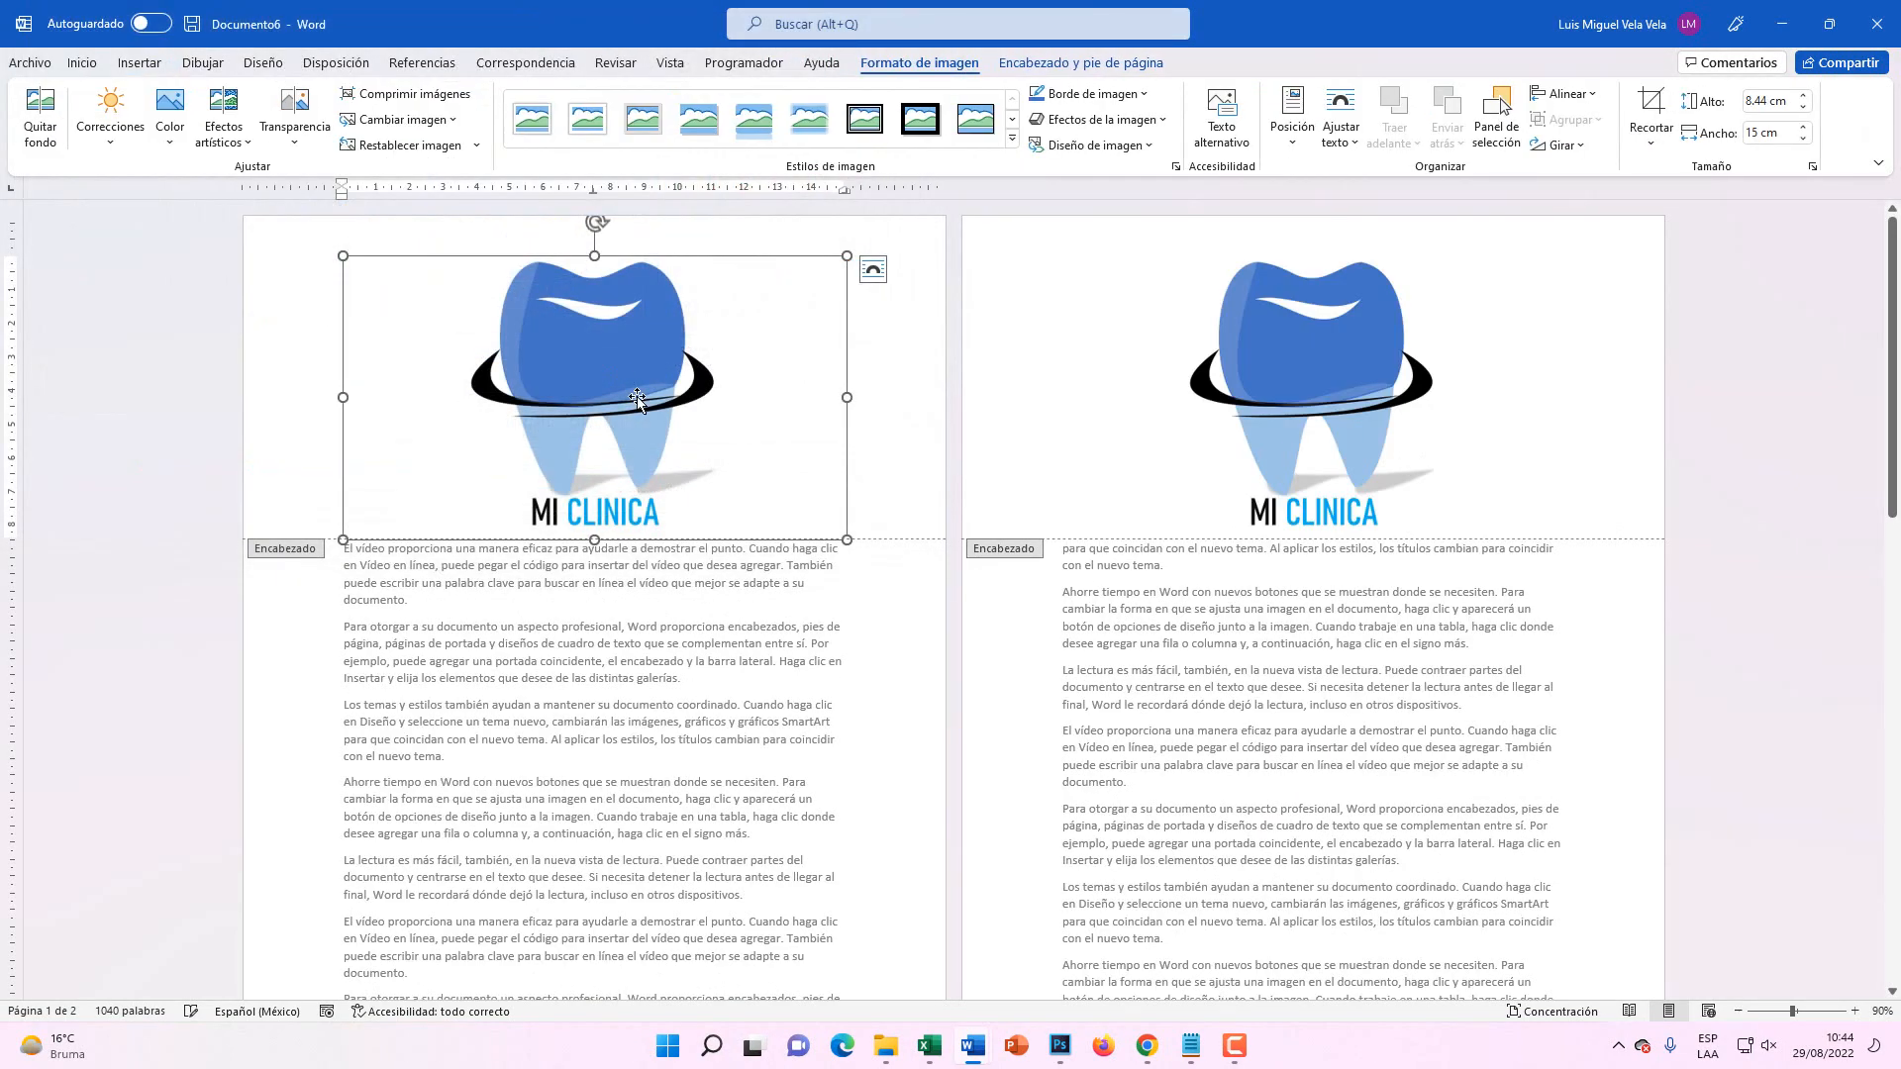
- Set the header logo's text wrapping to behind the text (Detrás del texto)
right_click(562, 341)
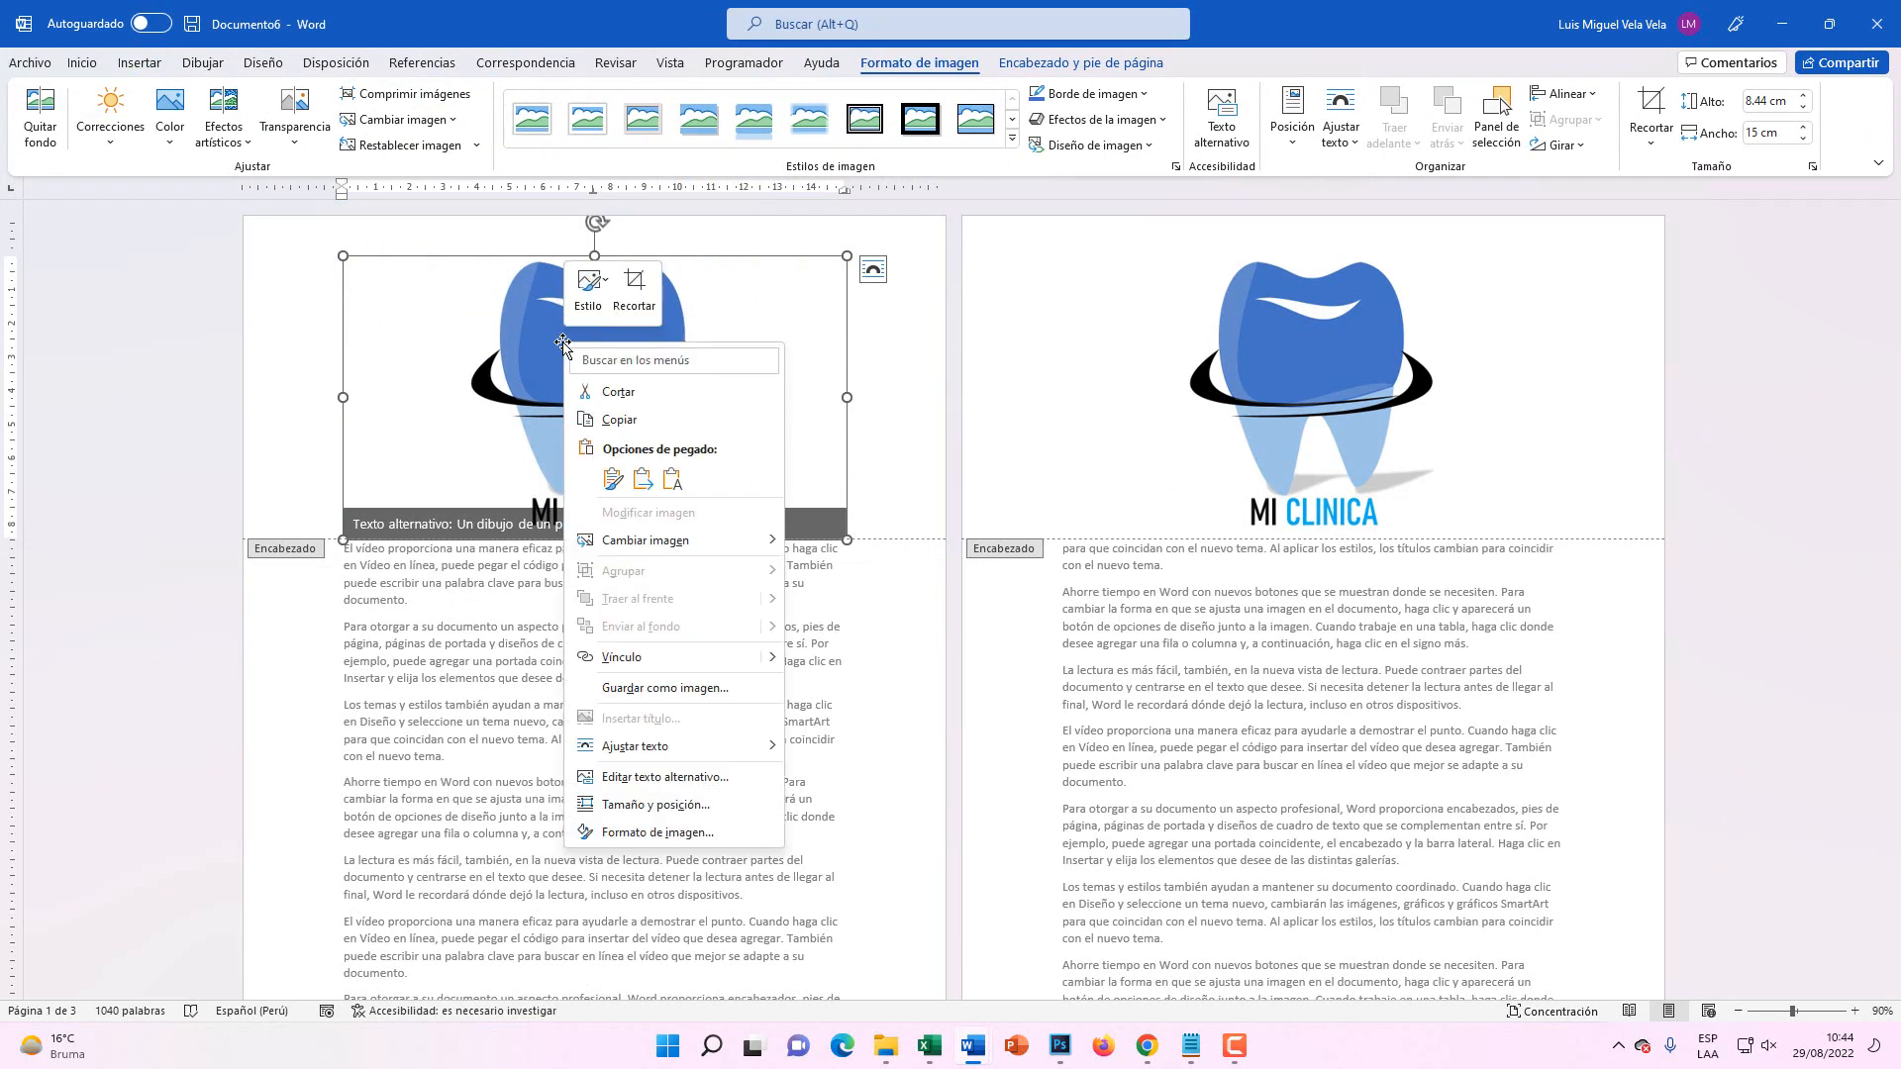
mouse_move(676, 761)
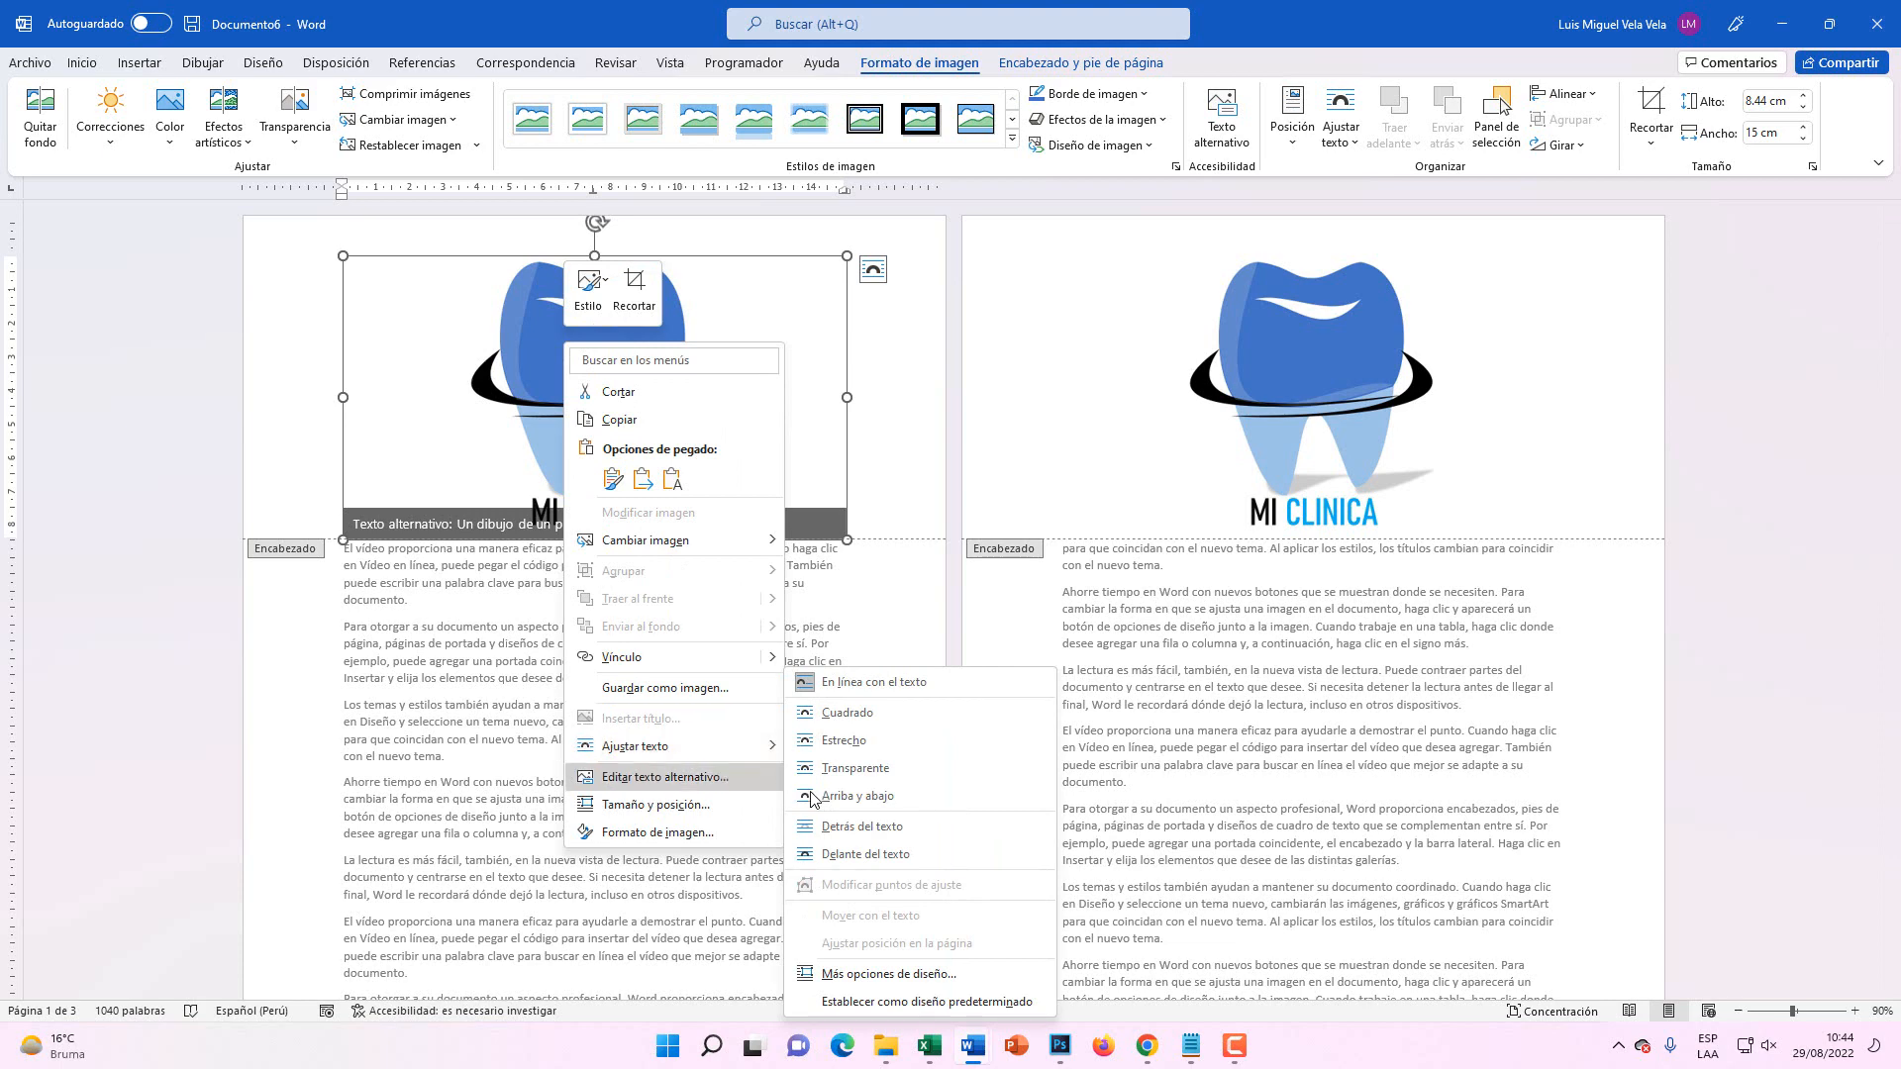
click(858, 827)
click(881, 828)
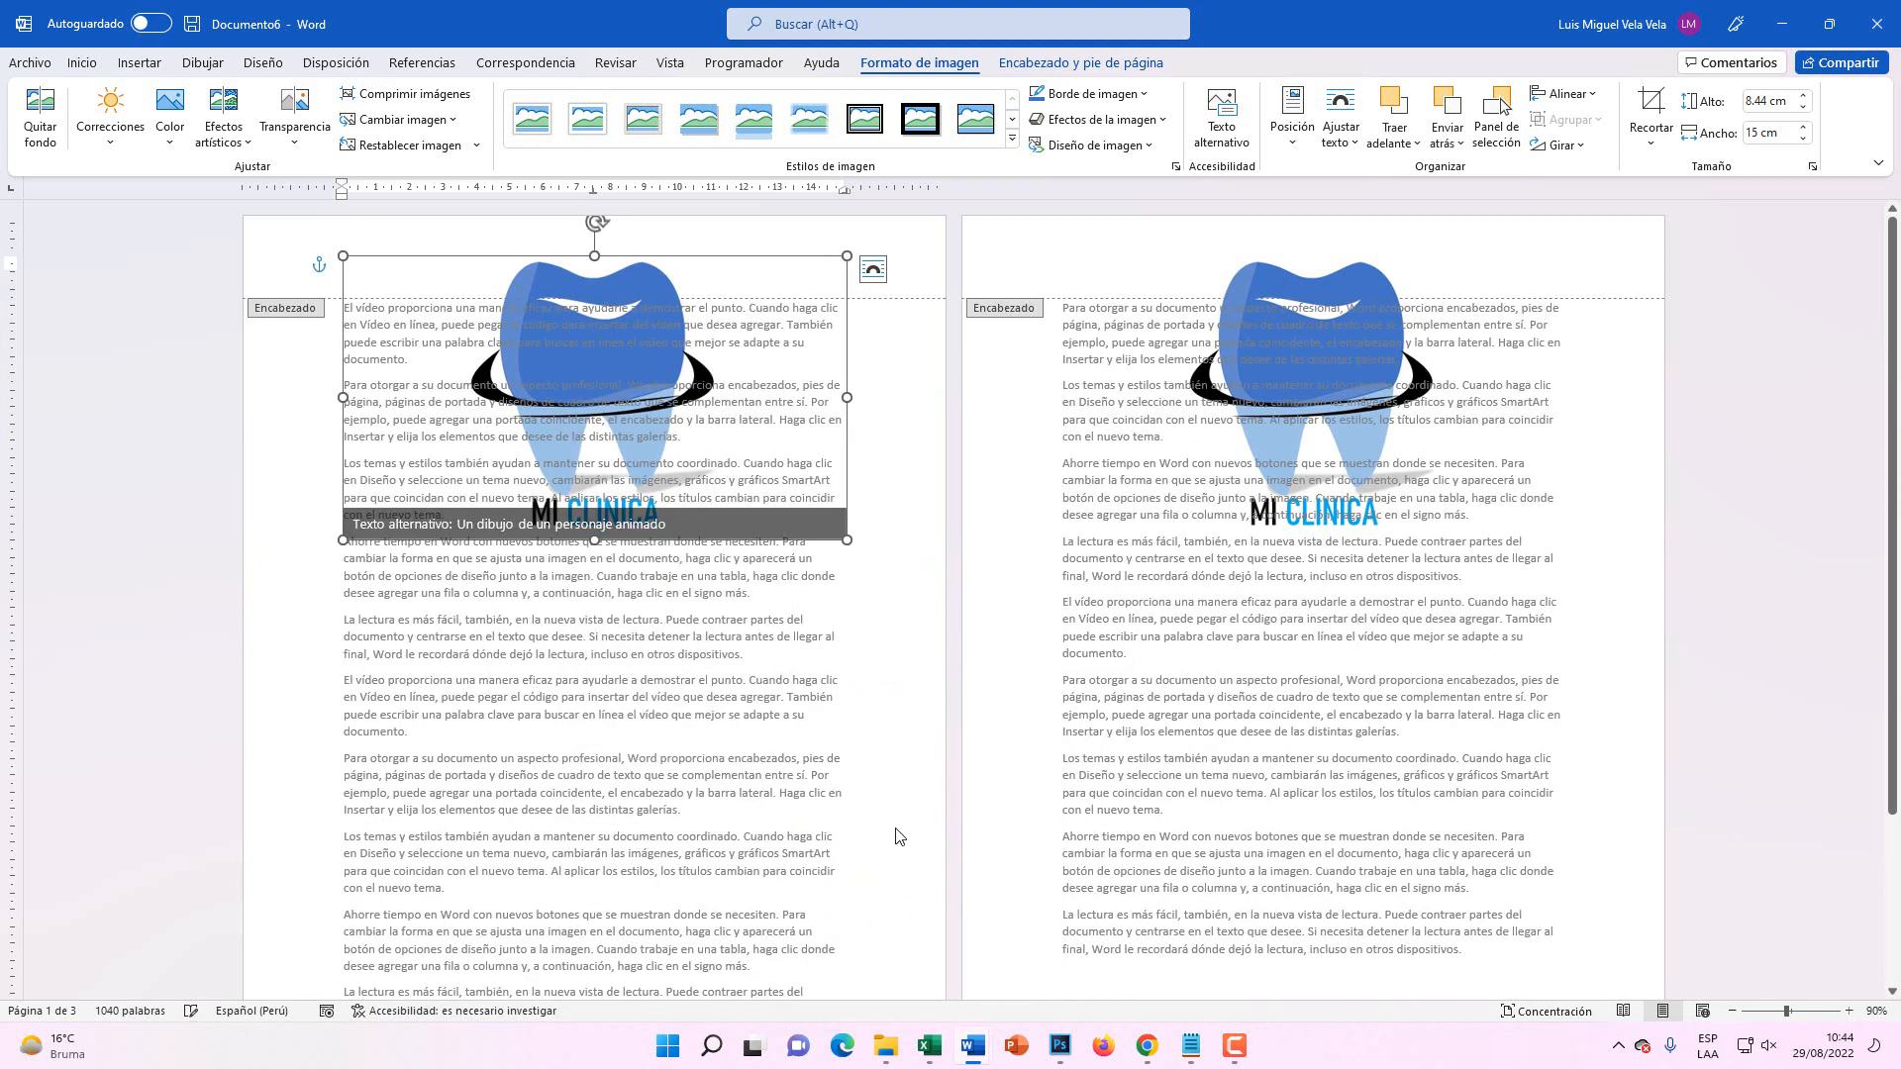
- Move the logo down to the middle of the page and enlarge it to about 9.72 cm high by 17.27 cm wide
drag(646, 372, 626, 481)
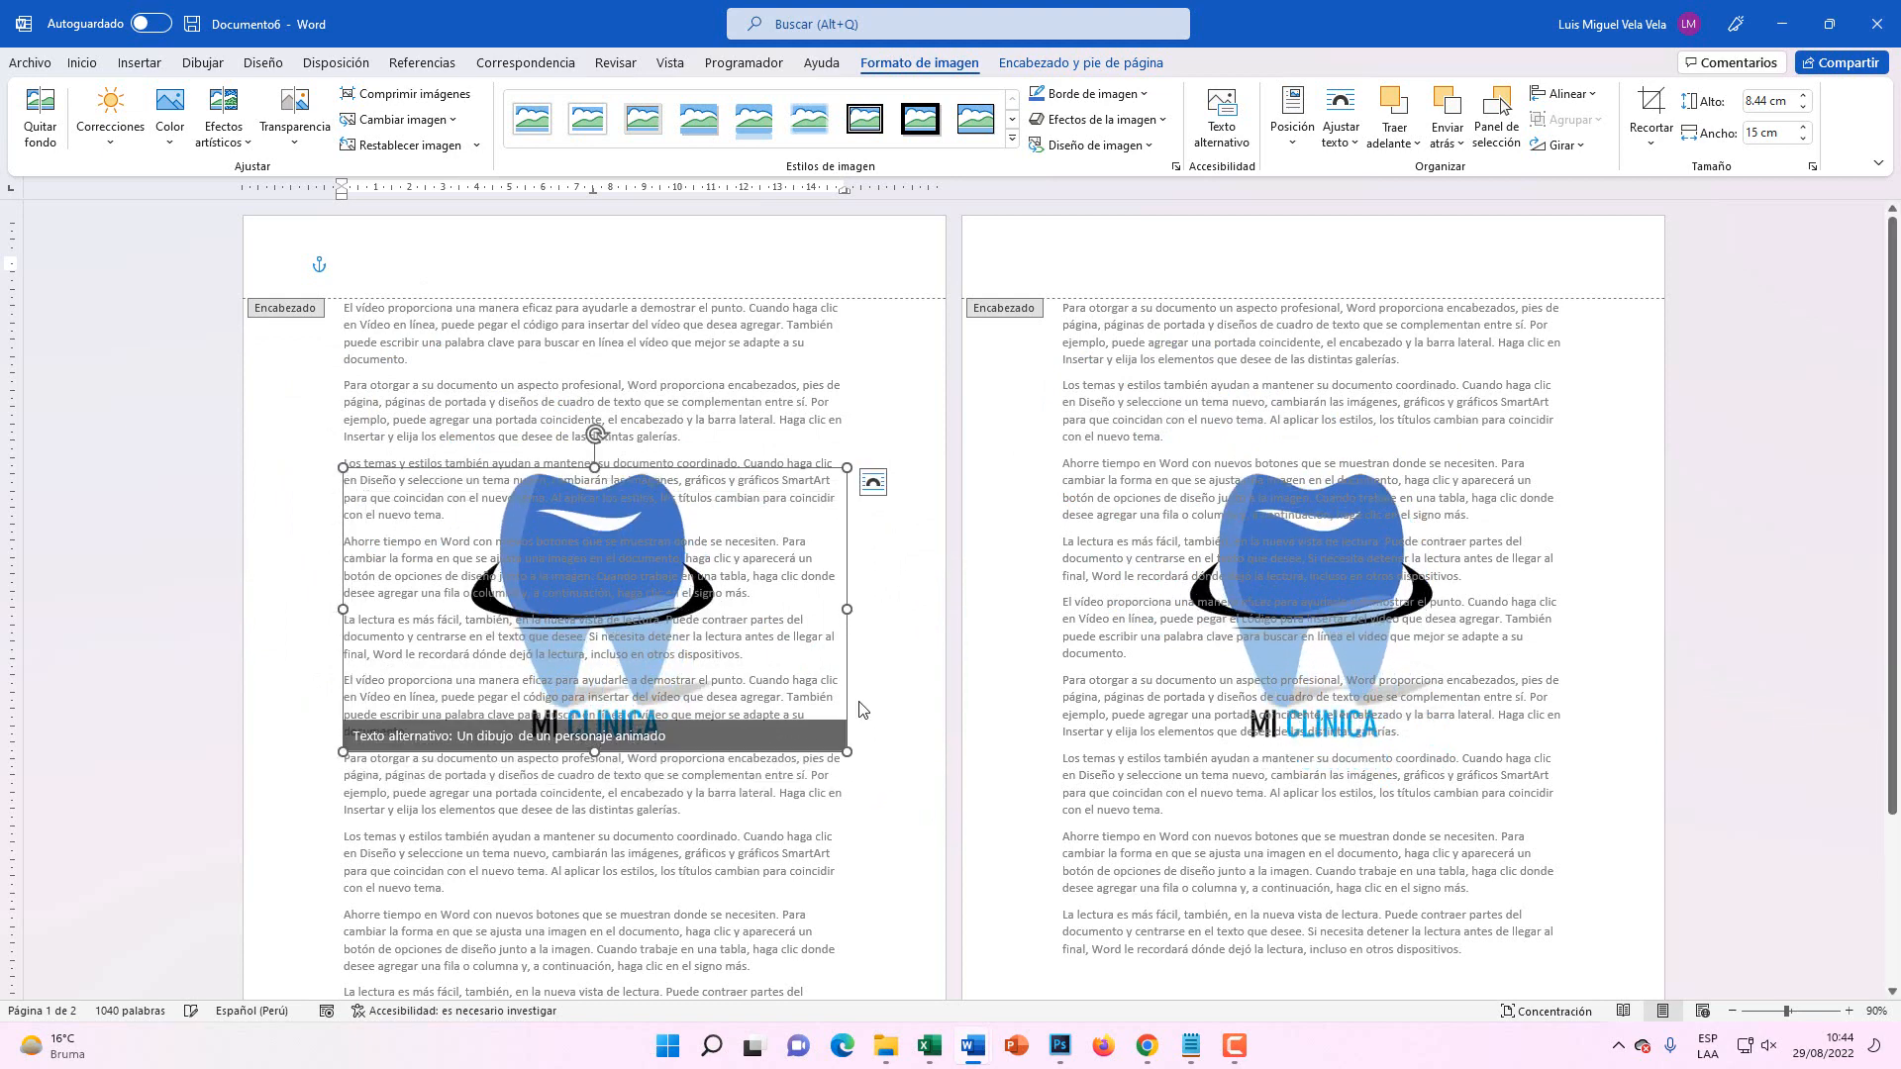
drag(846, 757, 923, 794)
drag(594, 467, 535, 476)
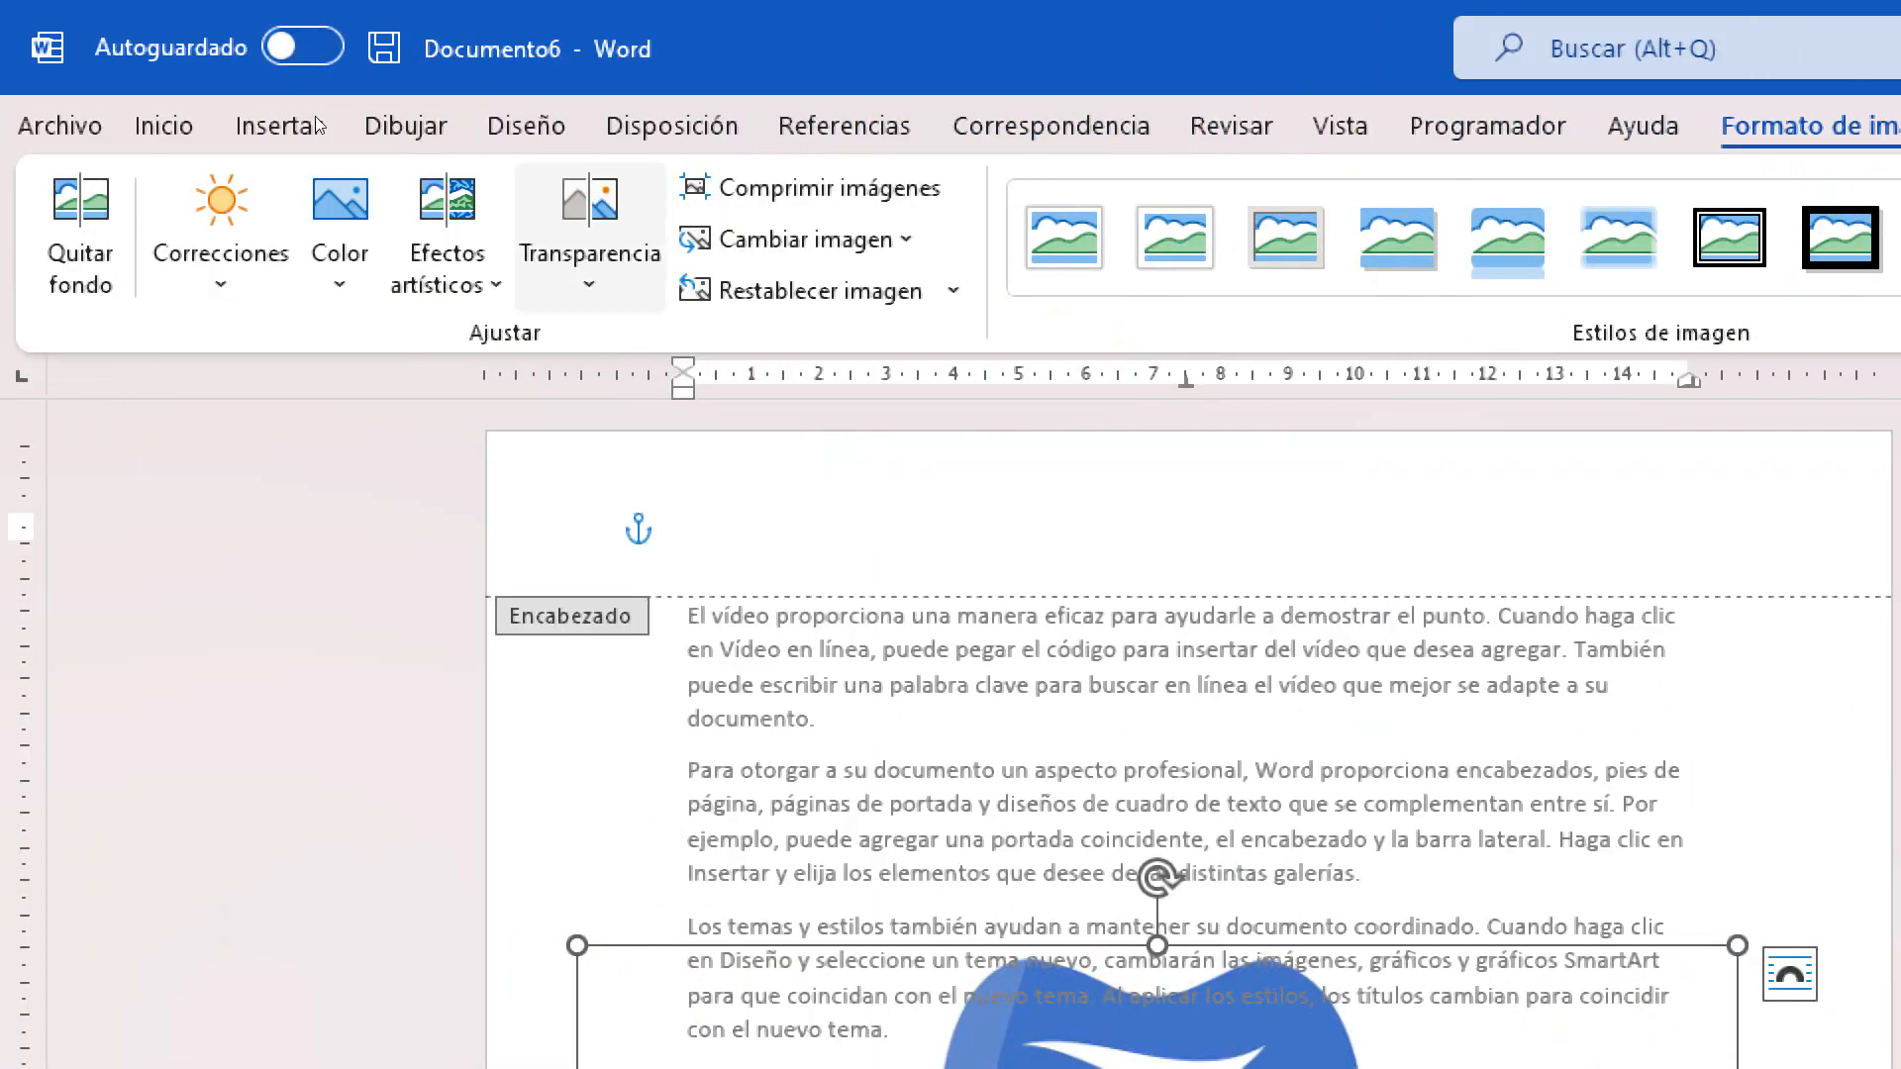
- Try the second-strongest preset picture transparency on the logo and check it on both pages
click(590, 183)
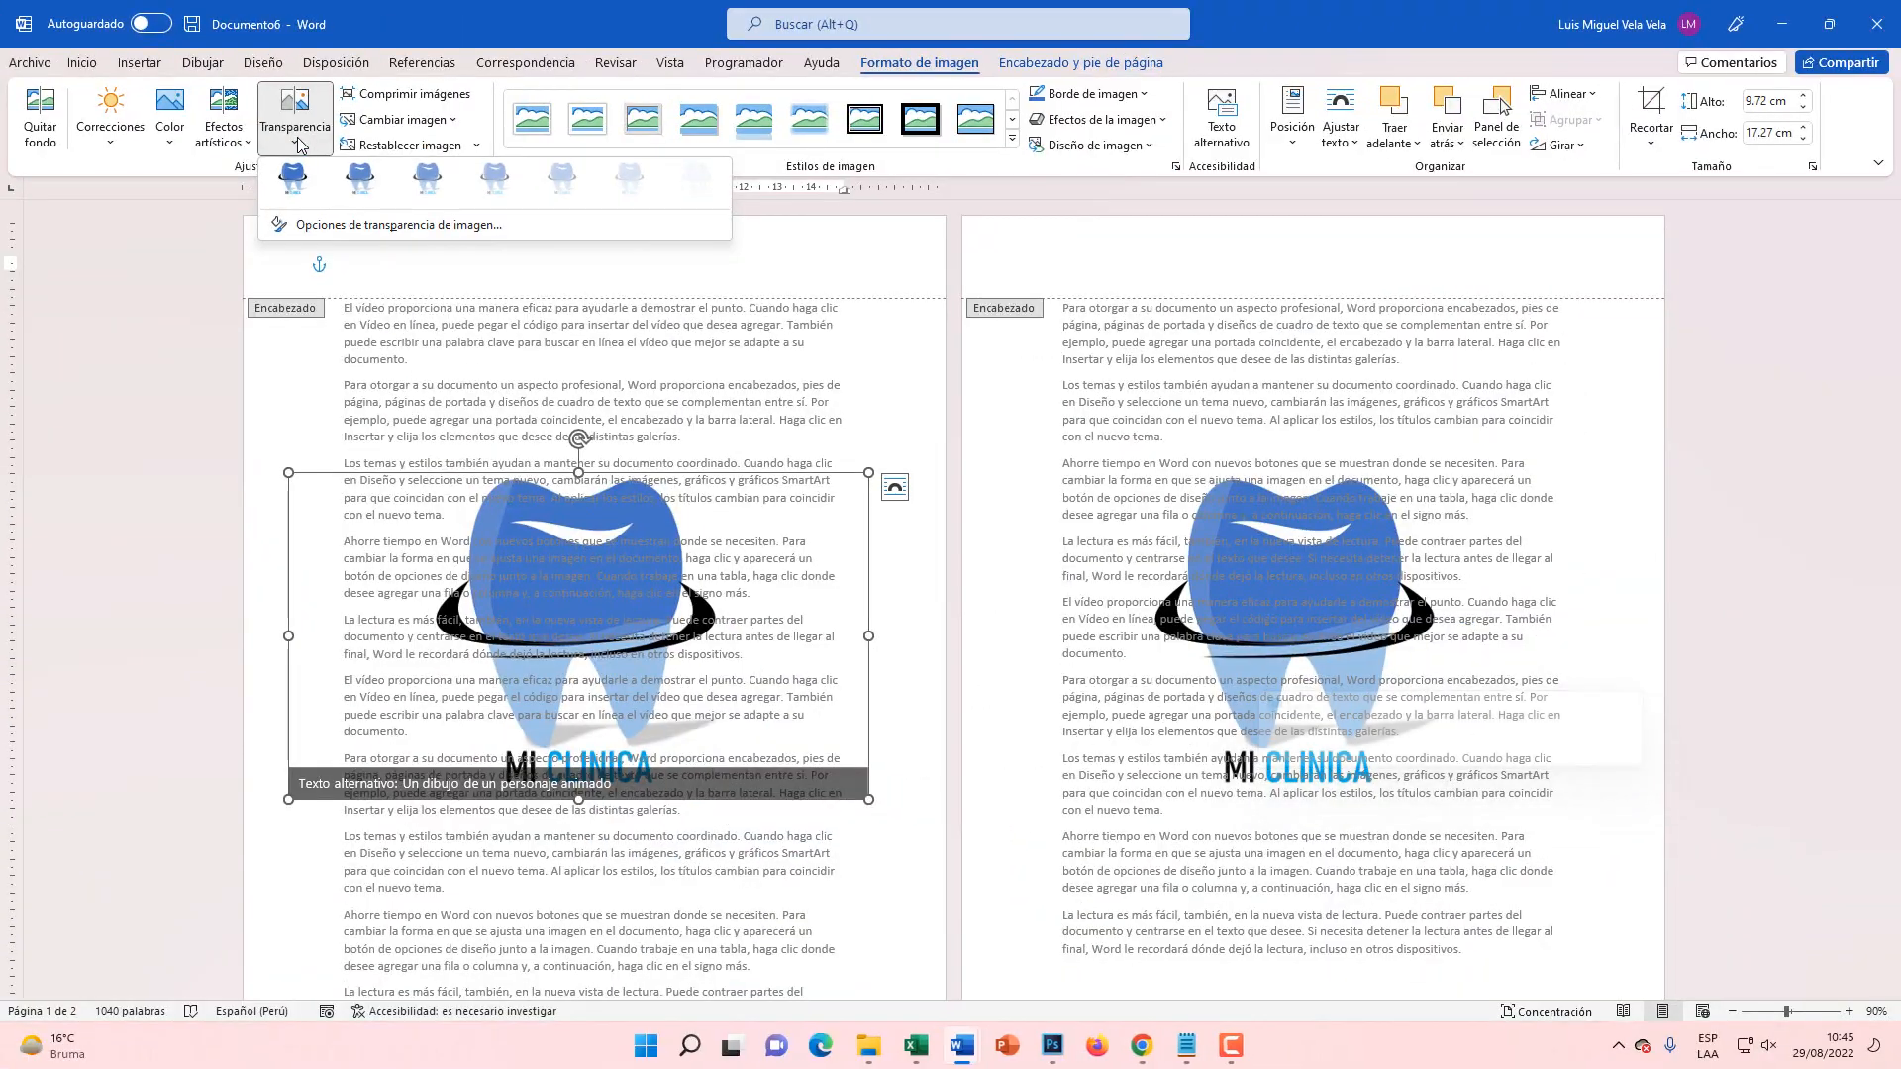
click(625, 186)
scroll(1137, 715, down, 1)
scroll(1137, 714, down, 2)
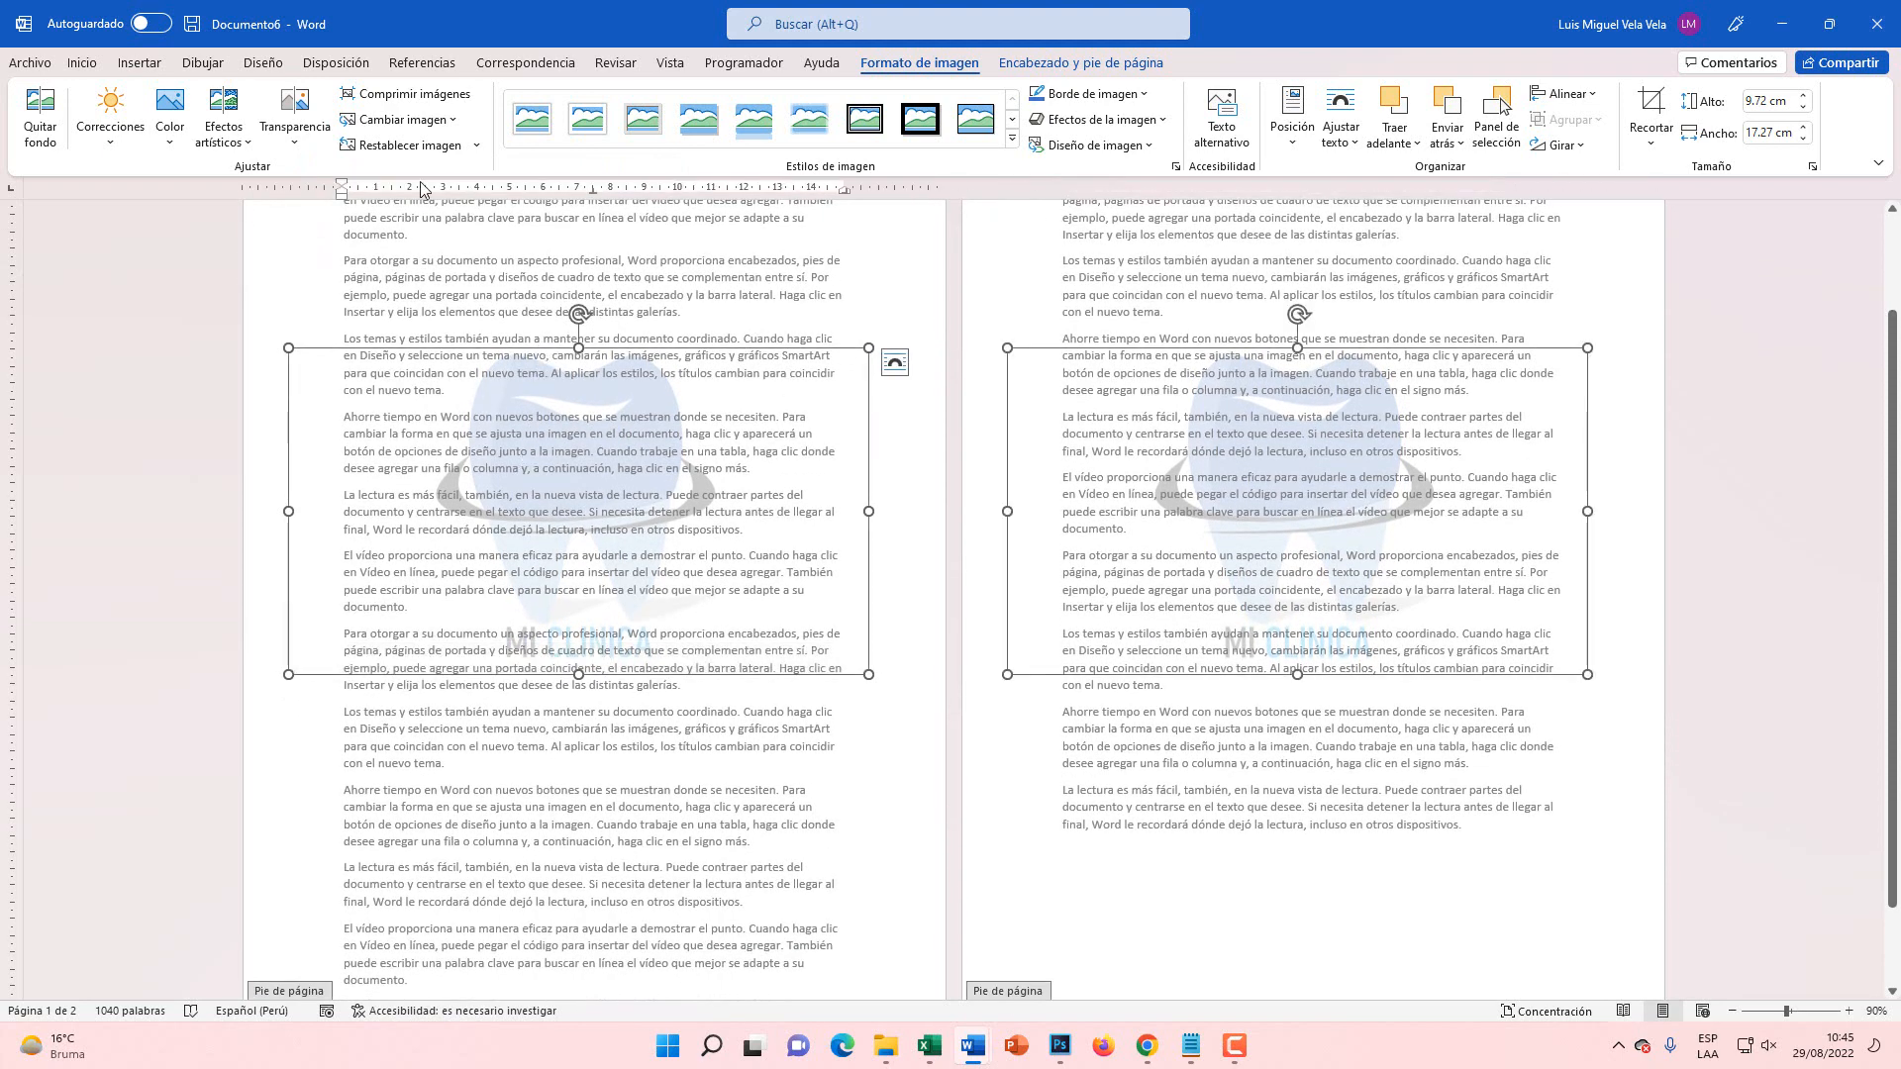
- Apply the third preset picture transparency, a milder fade, to the logo
click(282, 139)
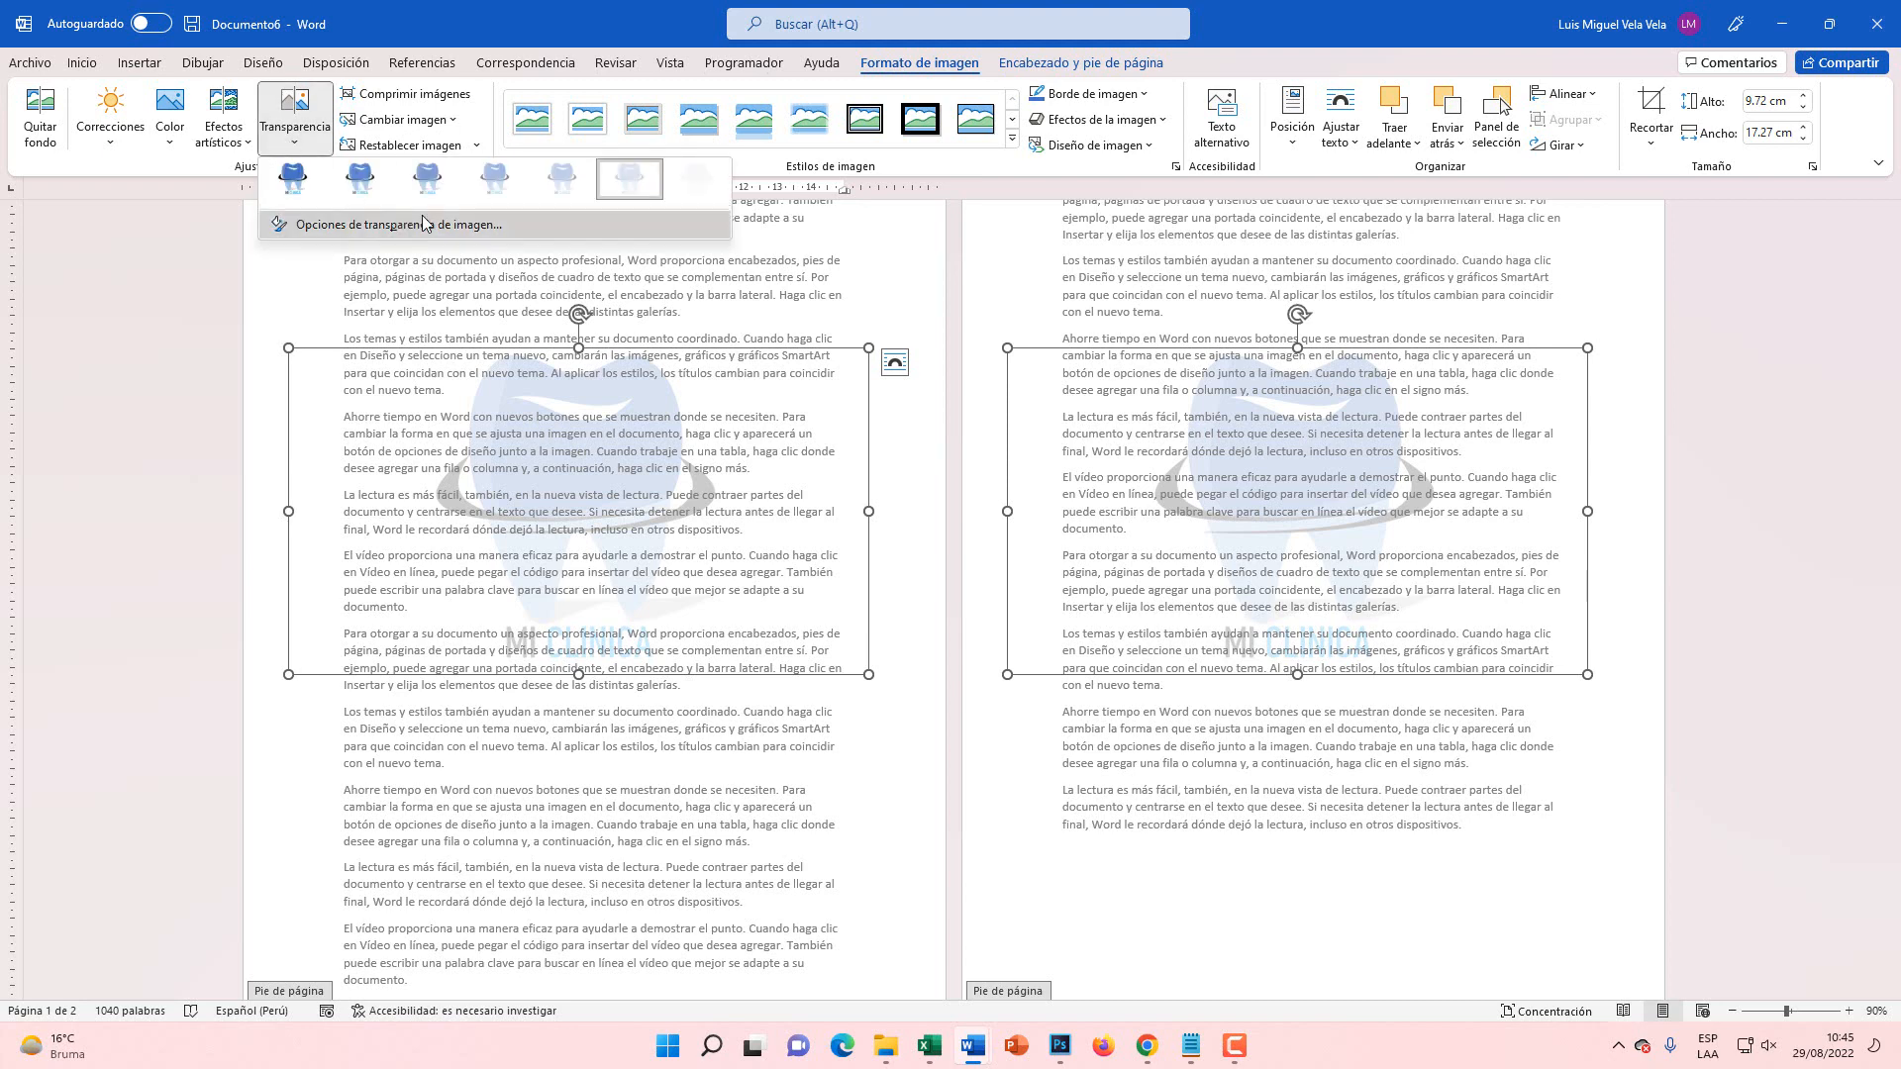
click(427, 179)
scroll(663, 792, up, 2)
scroll(662, 792, up, 1)
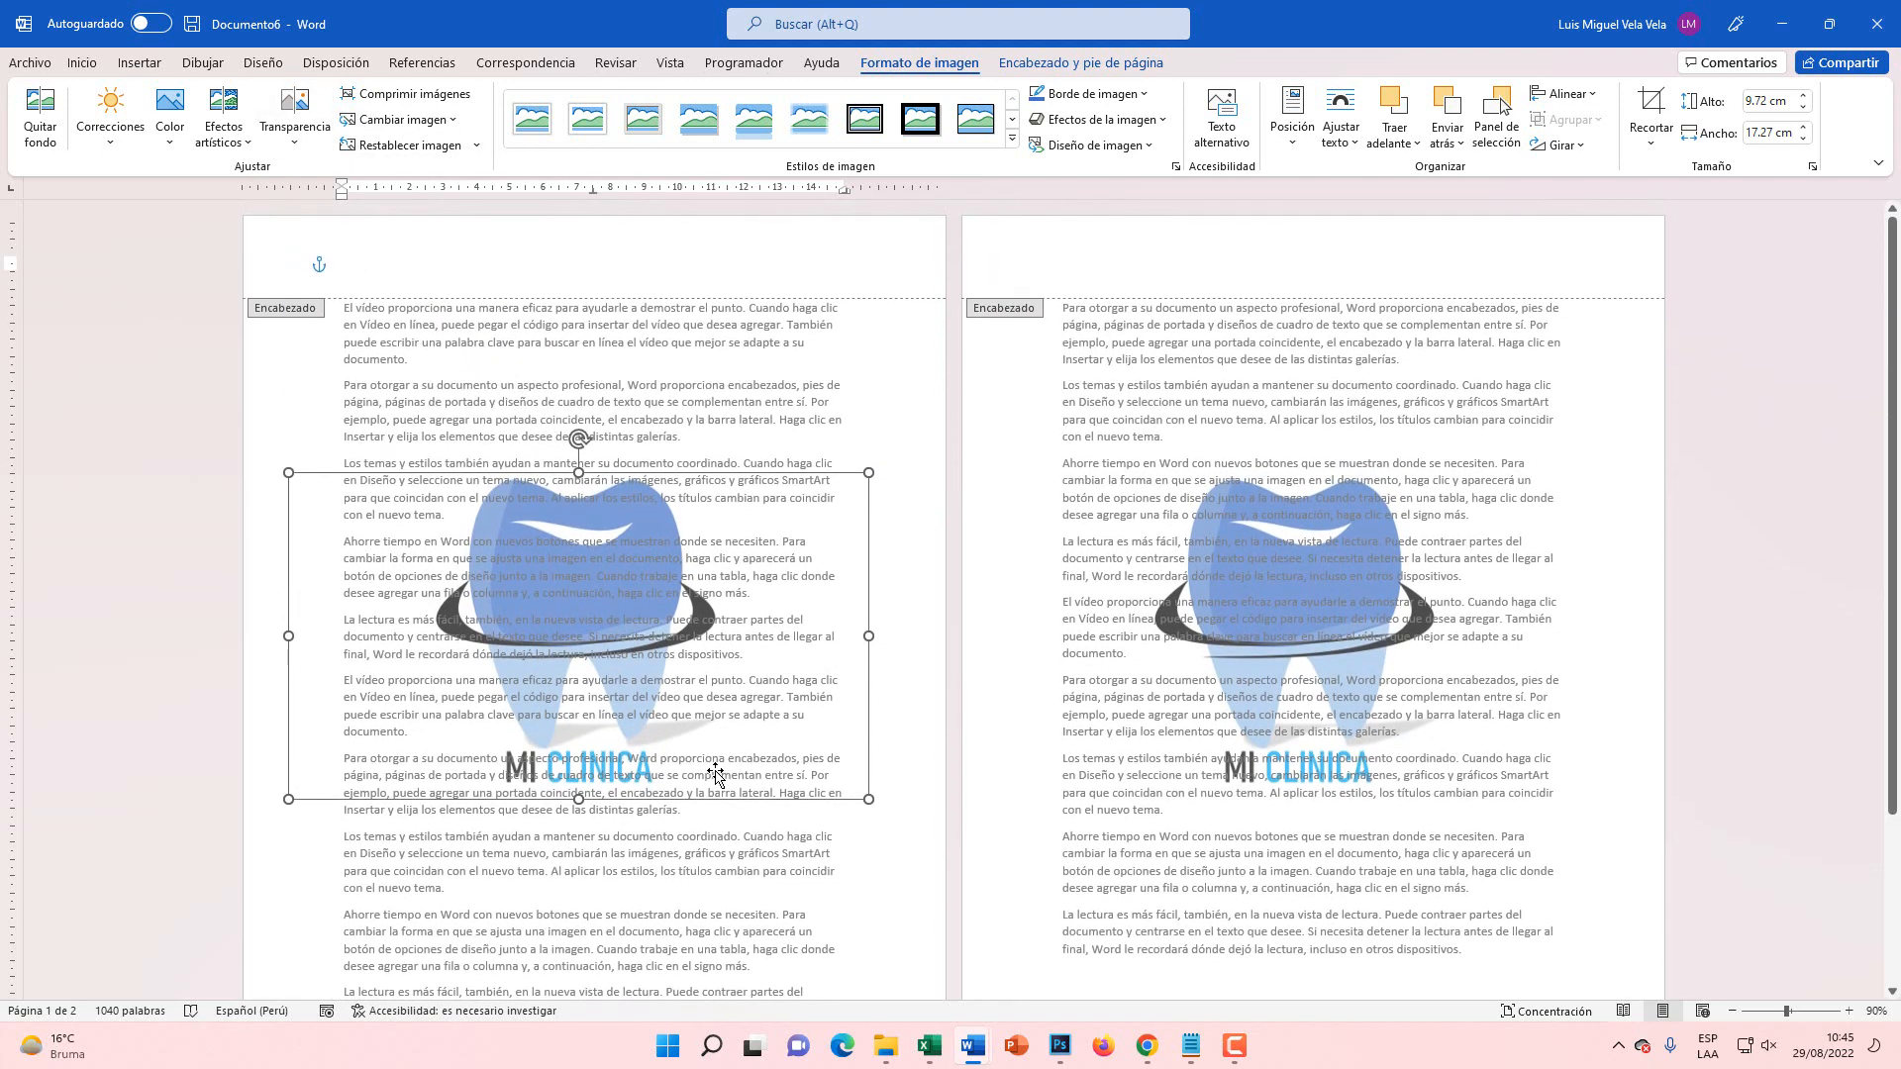
- Shift the logo slightly down to center it on the page, exit header editing and check the watermark on both pages
drag(640, 482, 653, 502)
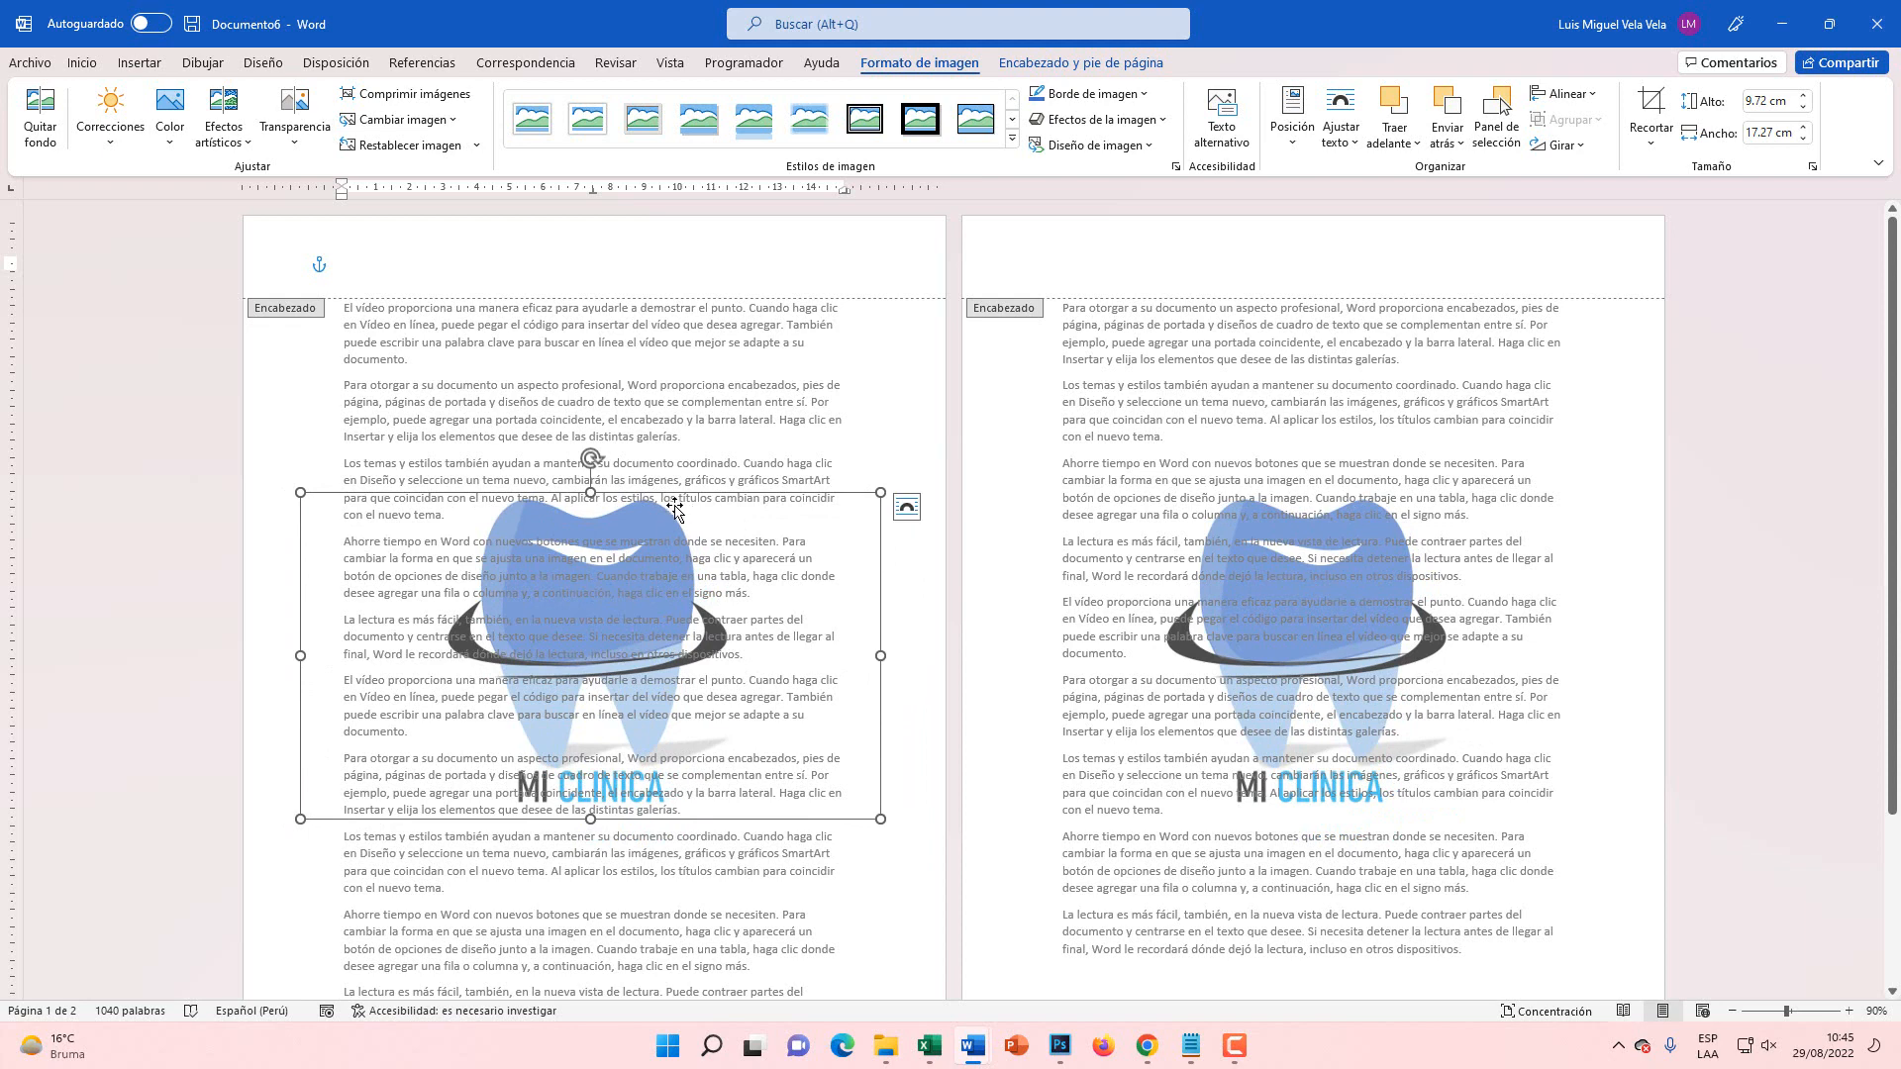
scroll(990, 571, down, 4)
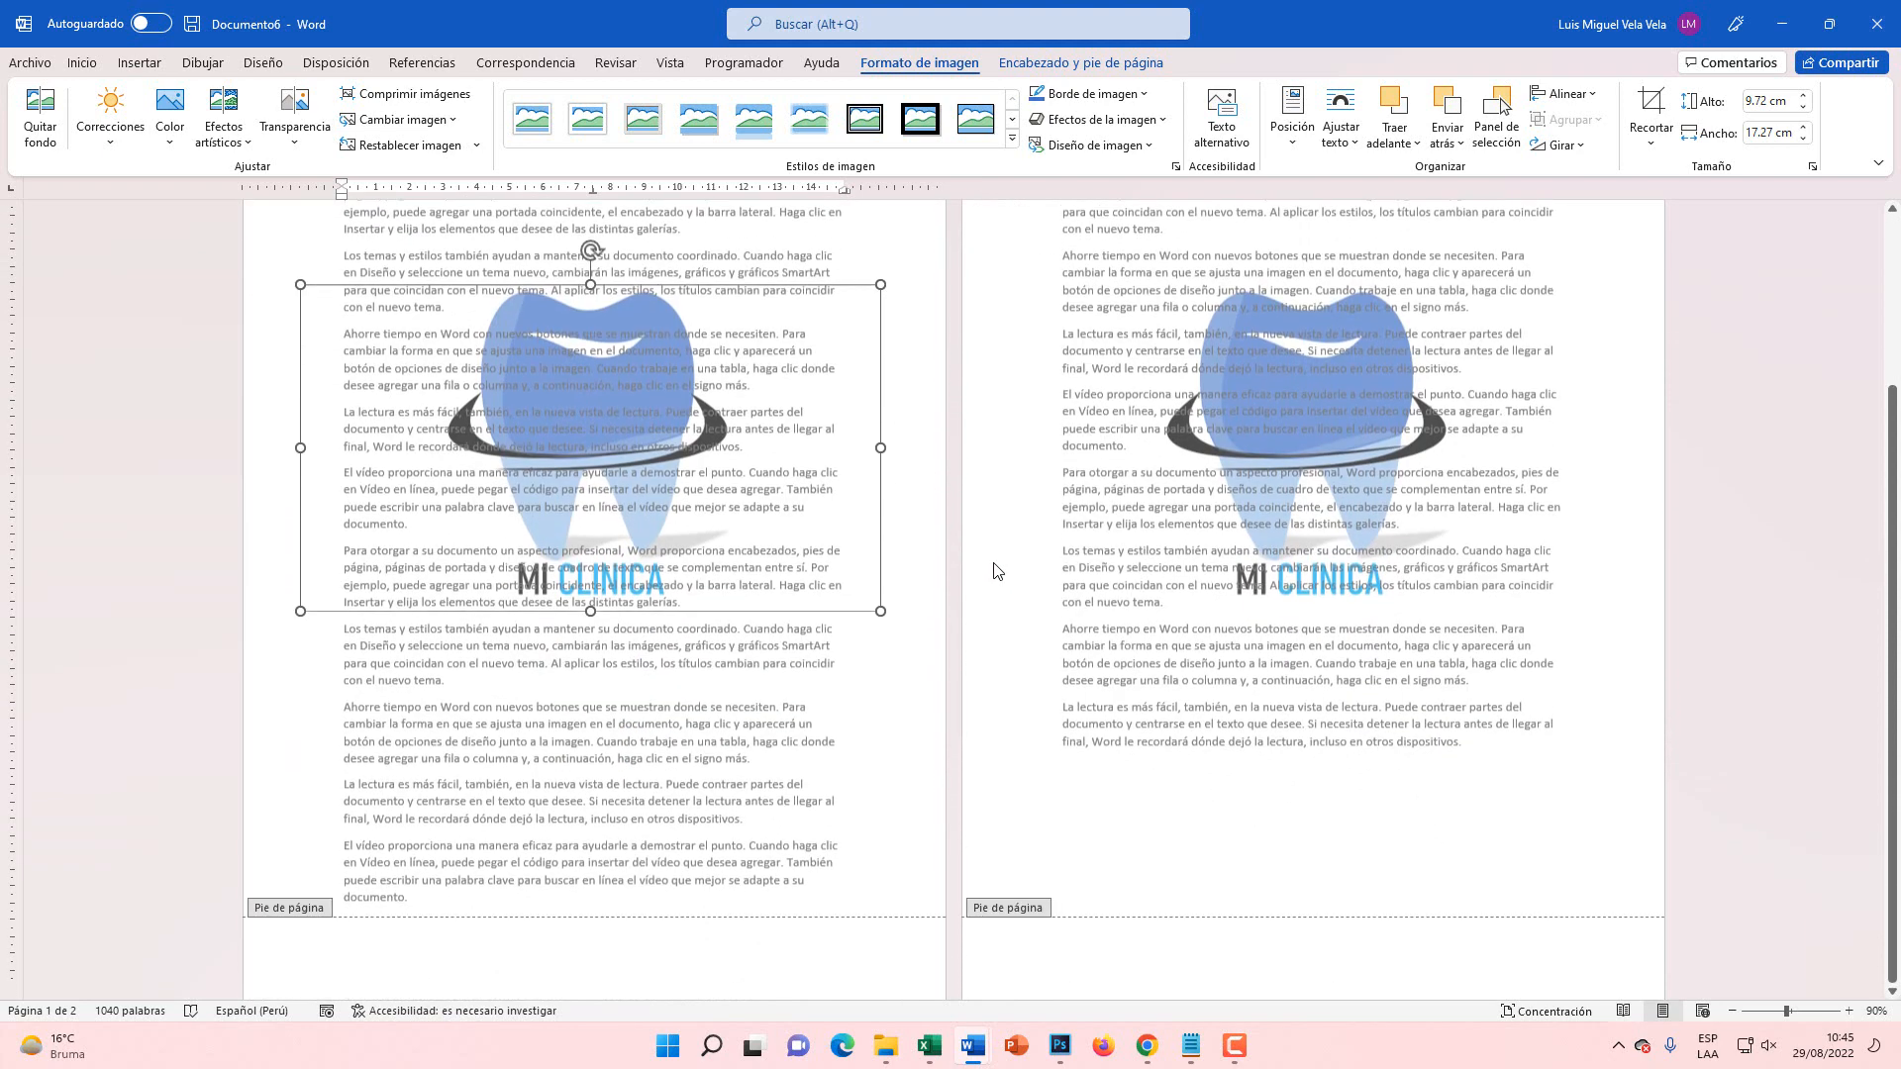
double_click(822, 854)
scroll(777, 915, up, 1)
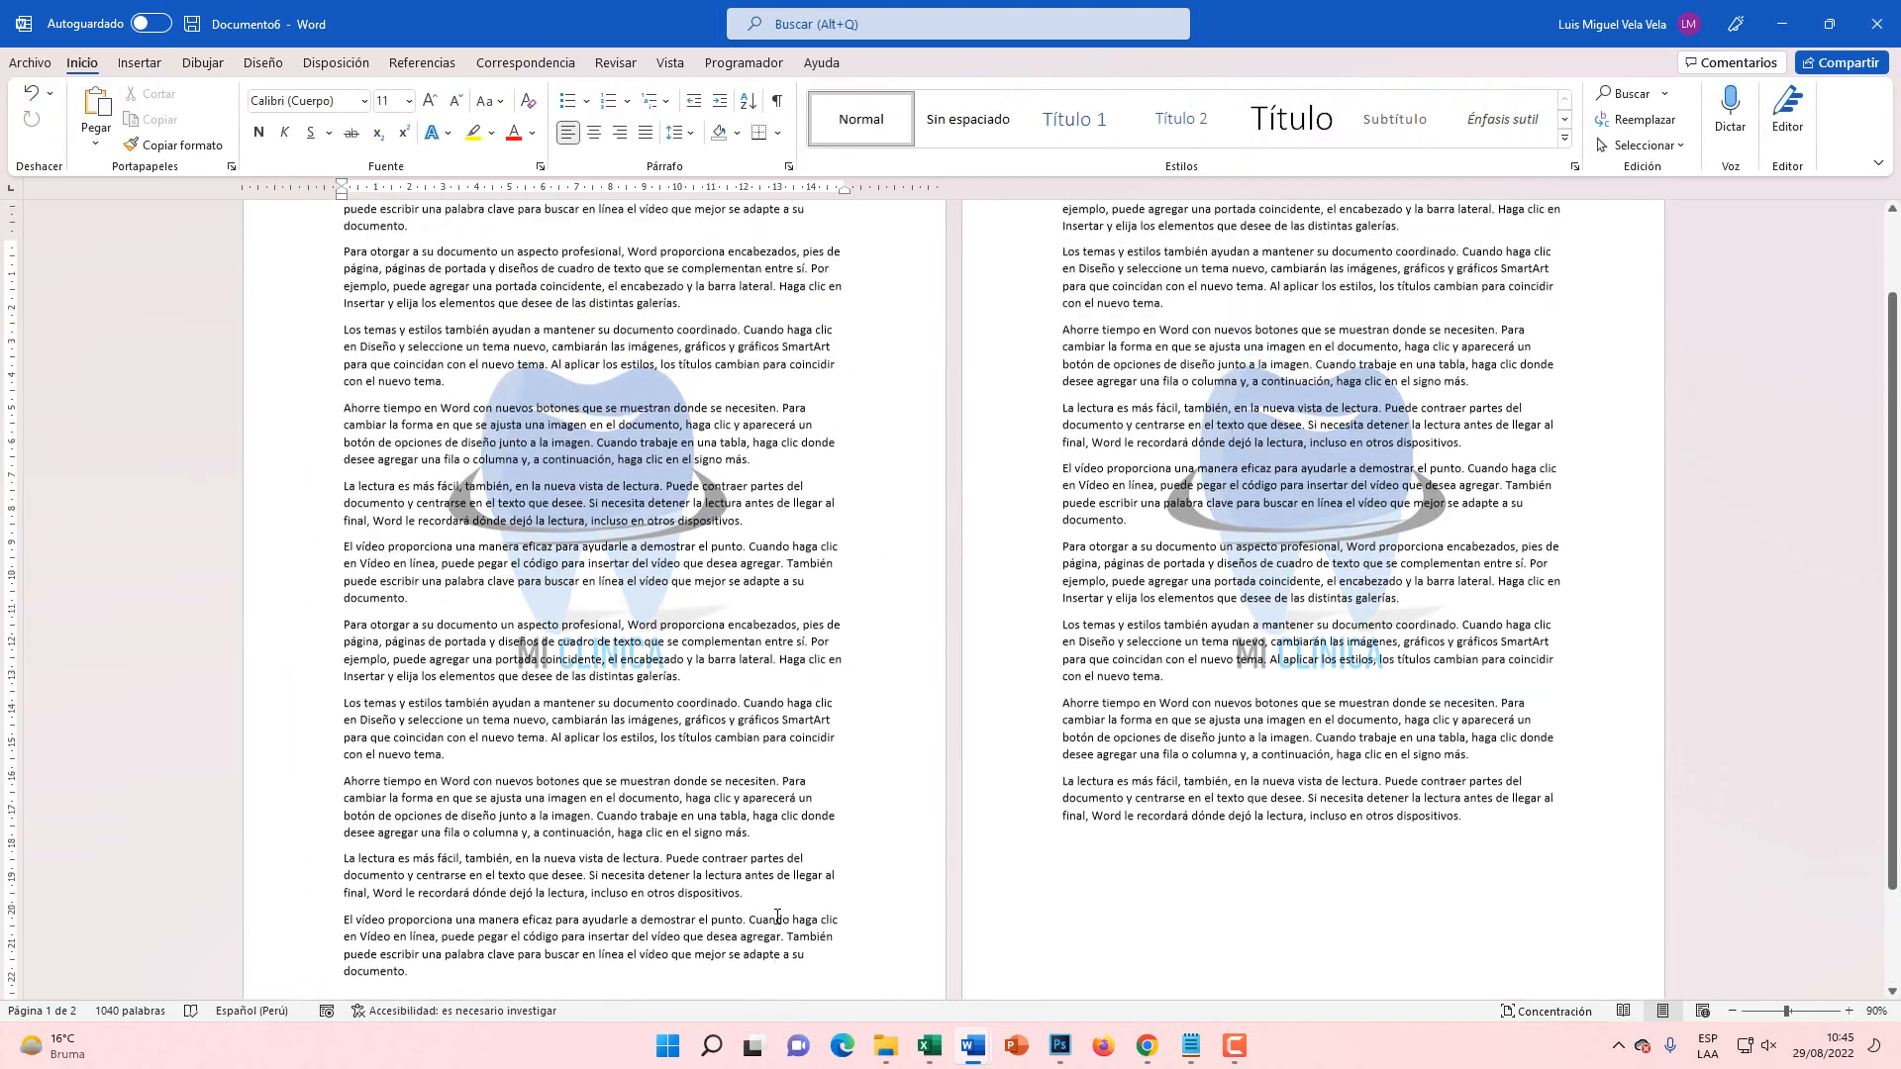
scroll(777, 916, up, 2)
scroll(962, 530, down, 4)
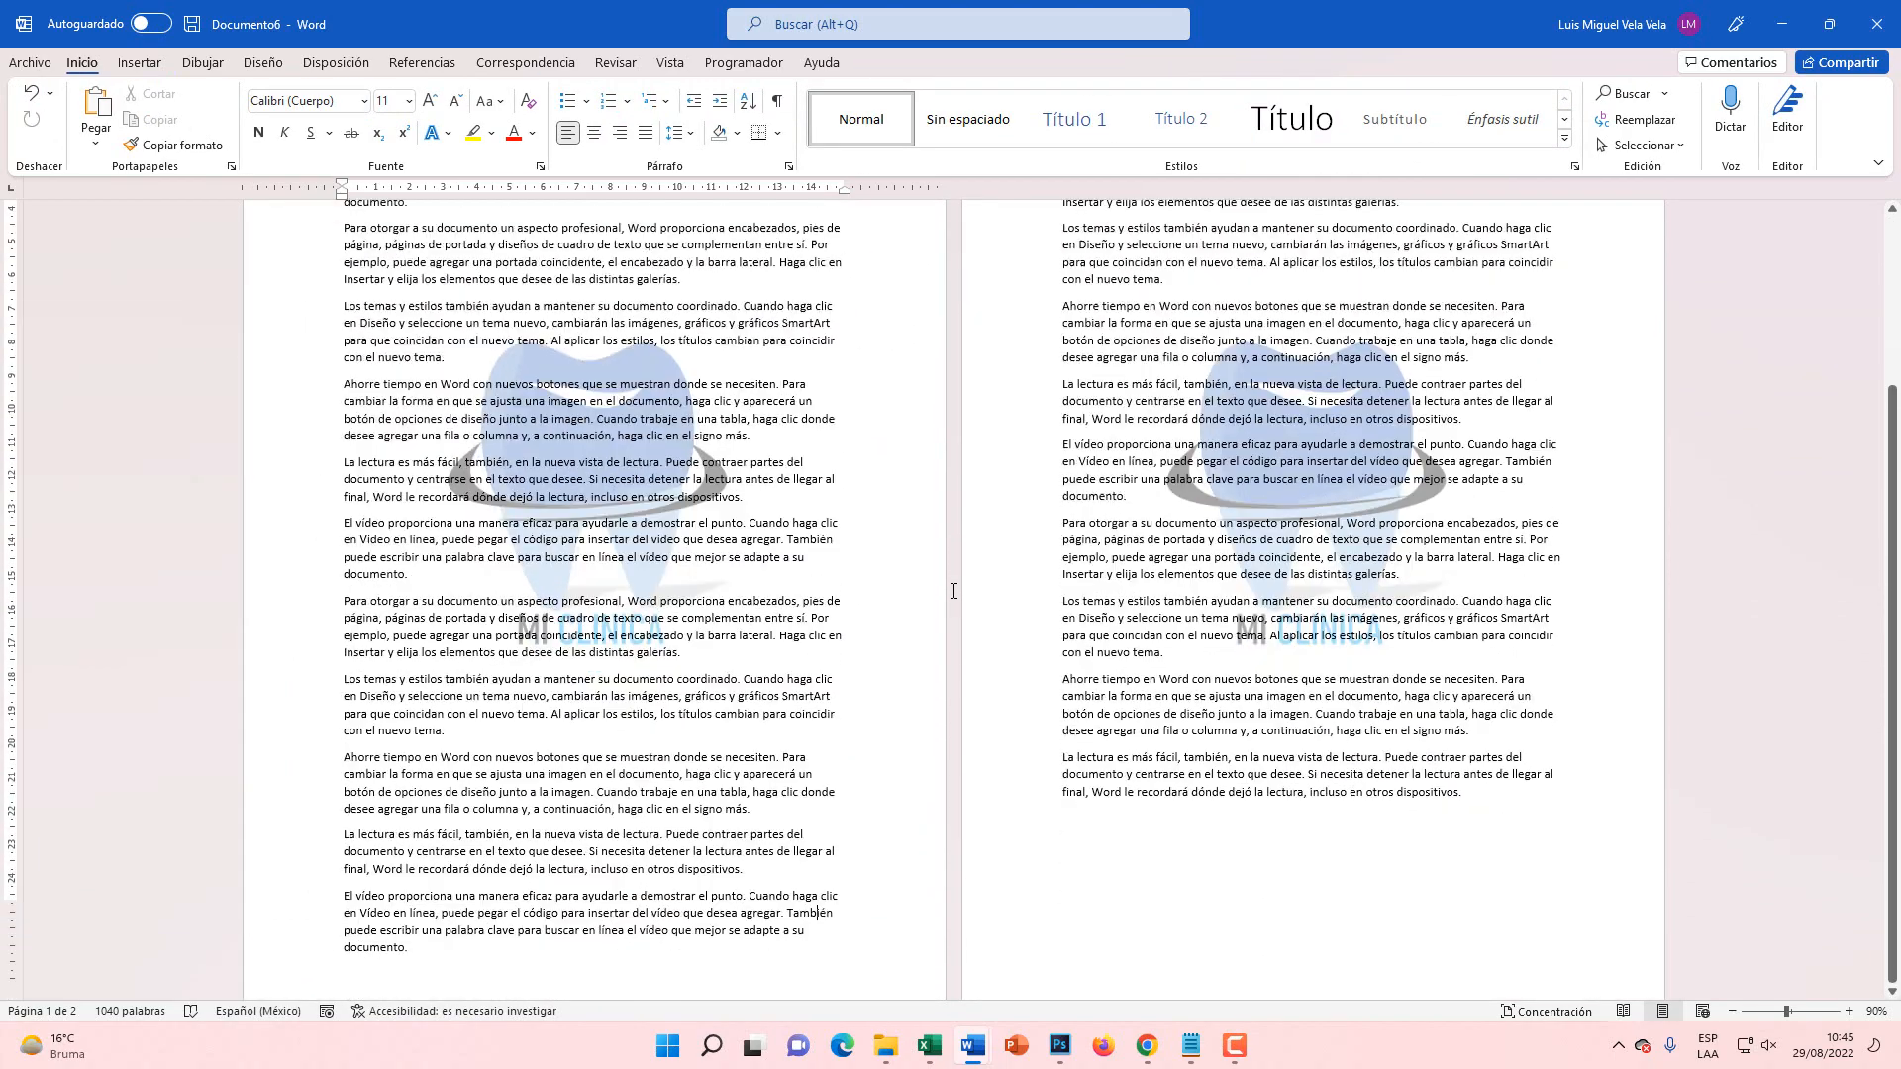
scroll(860, 615, up, 4)
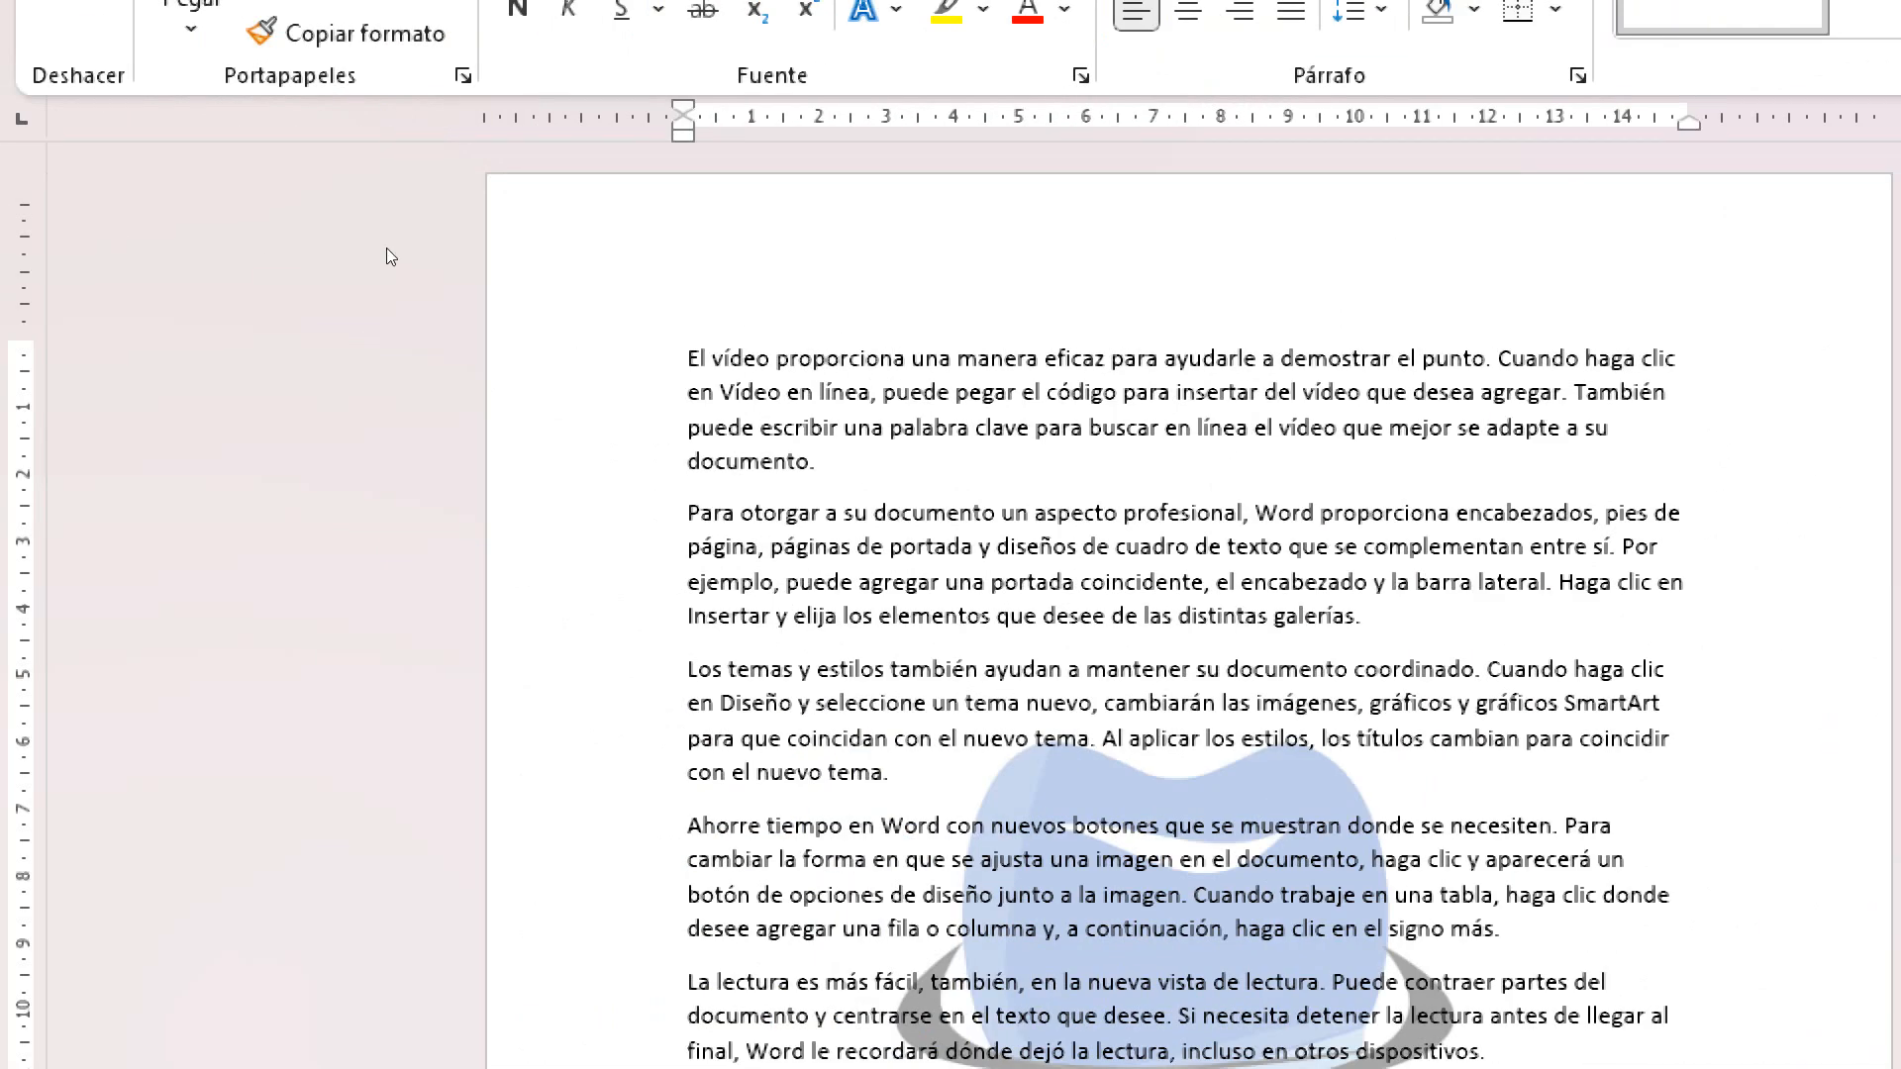
- Reopen the header to select the watermark logo, and return to the body text
double_click(410, 239)
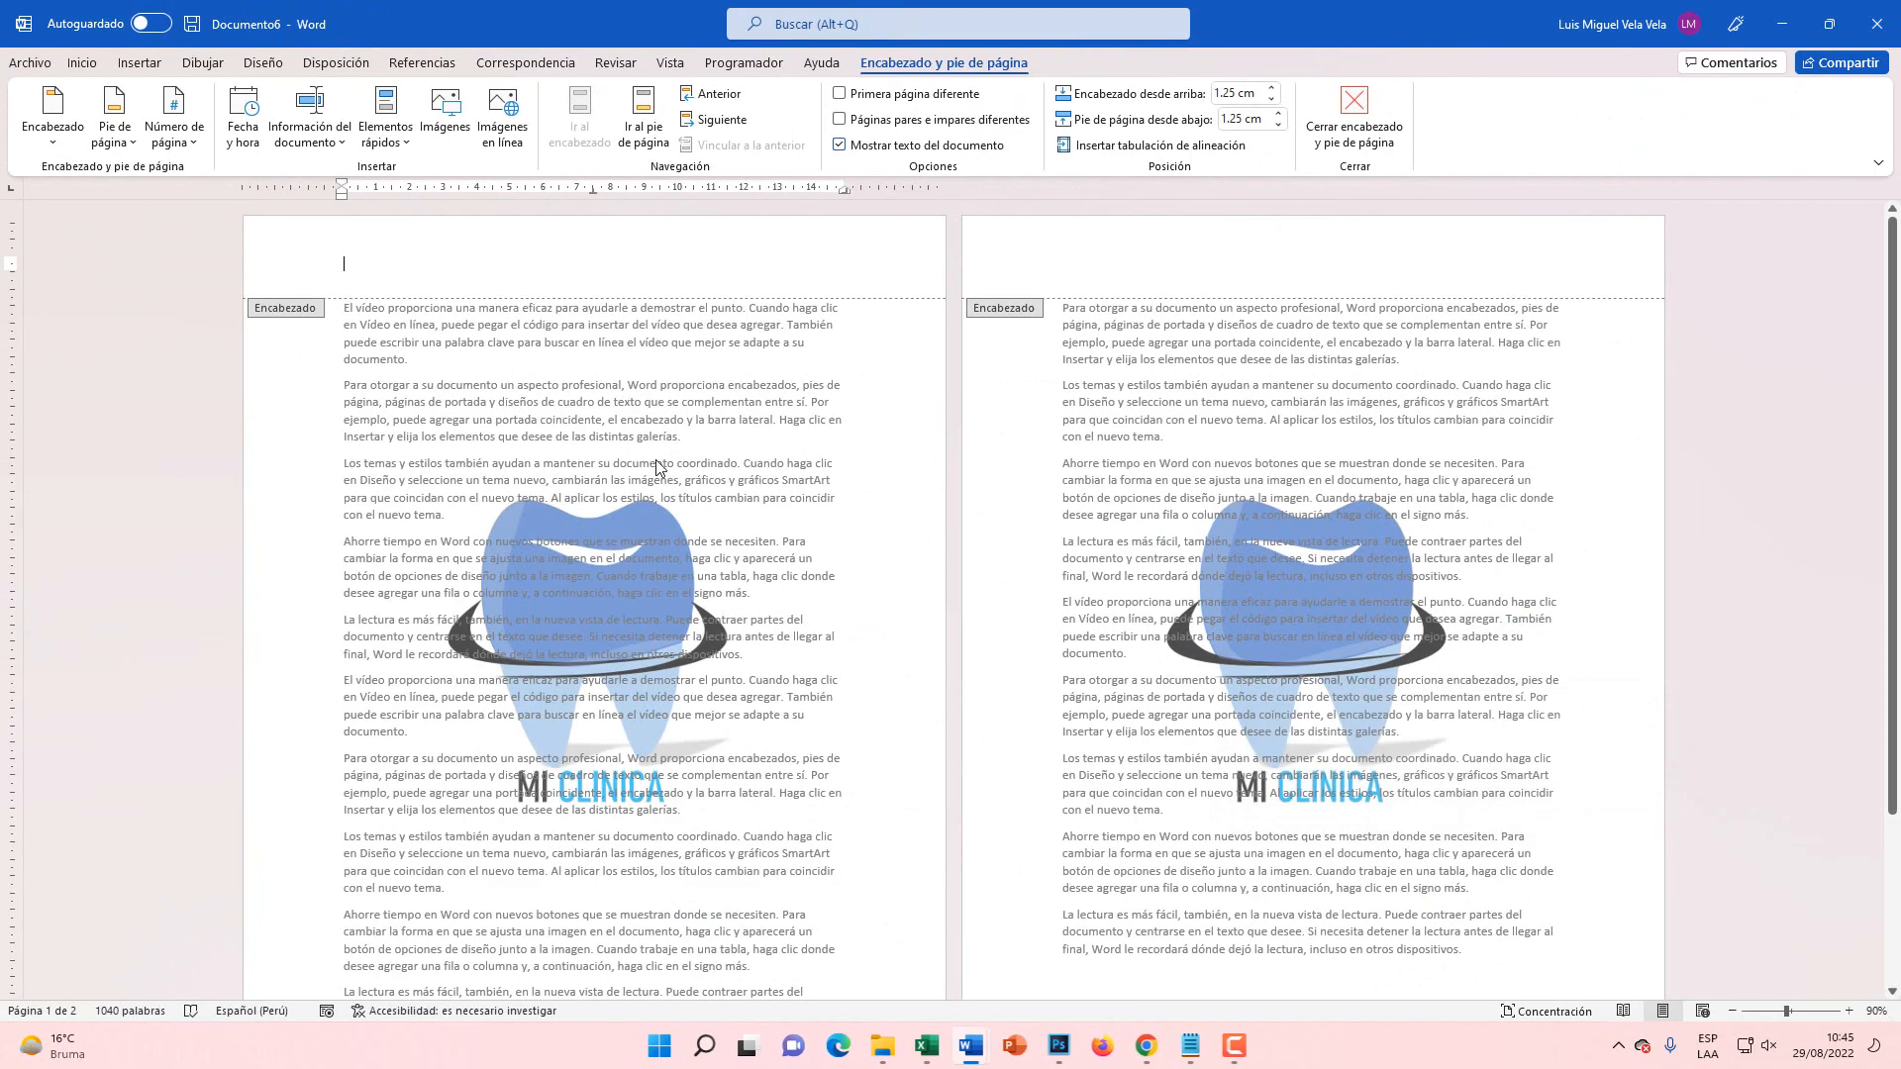
click(771, 814)
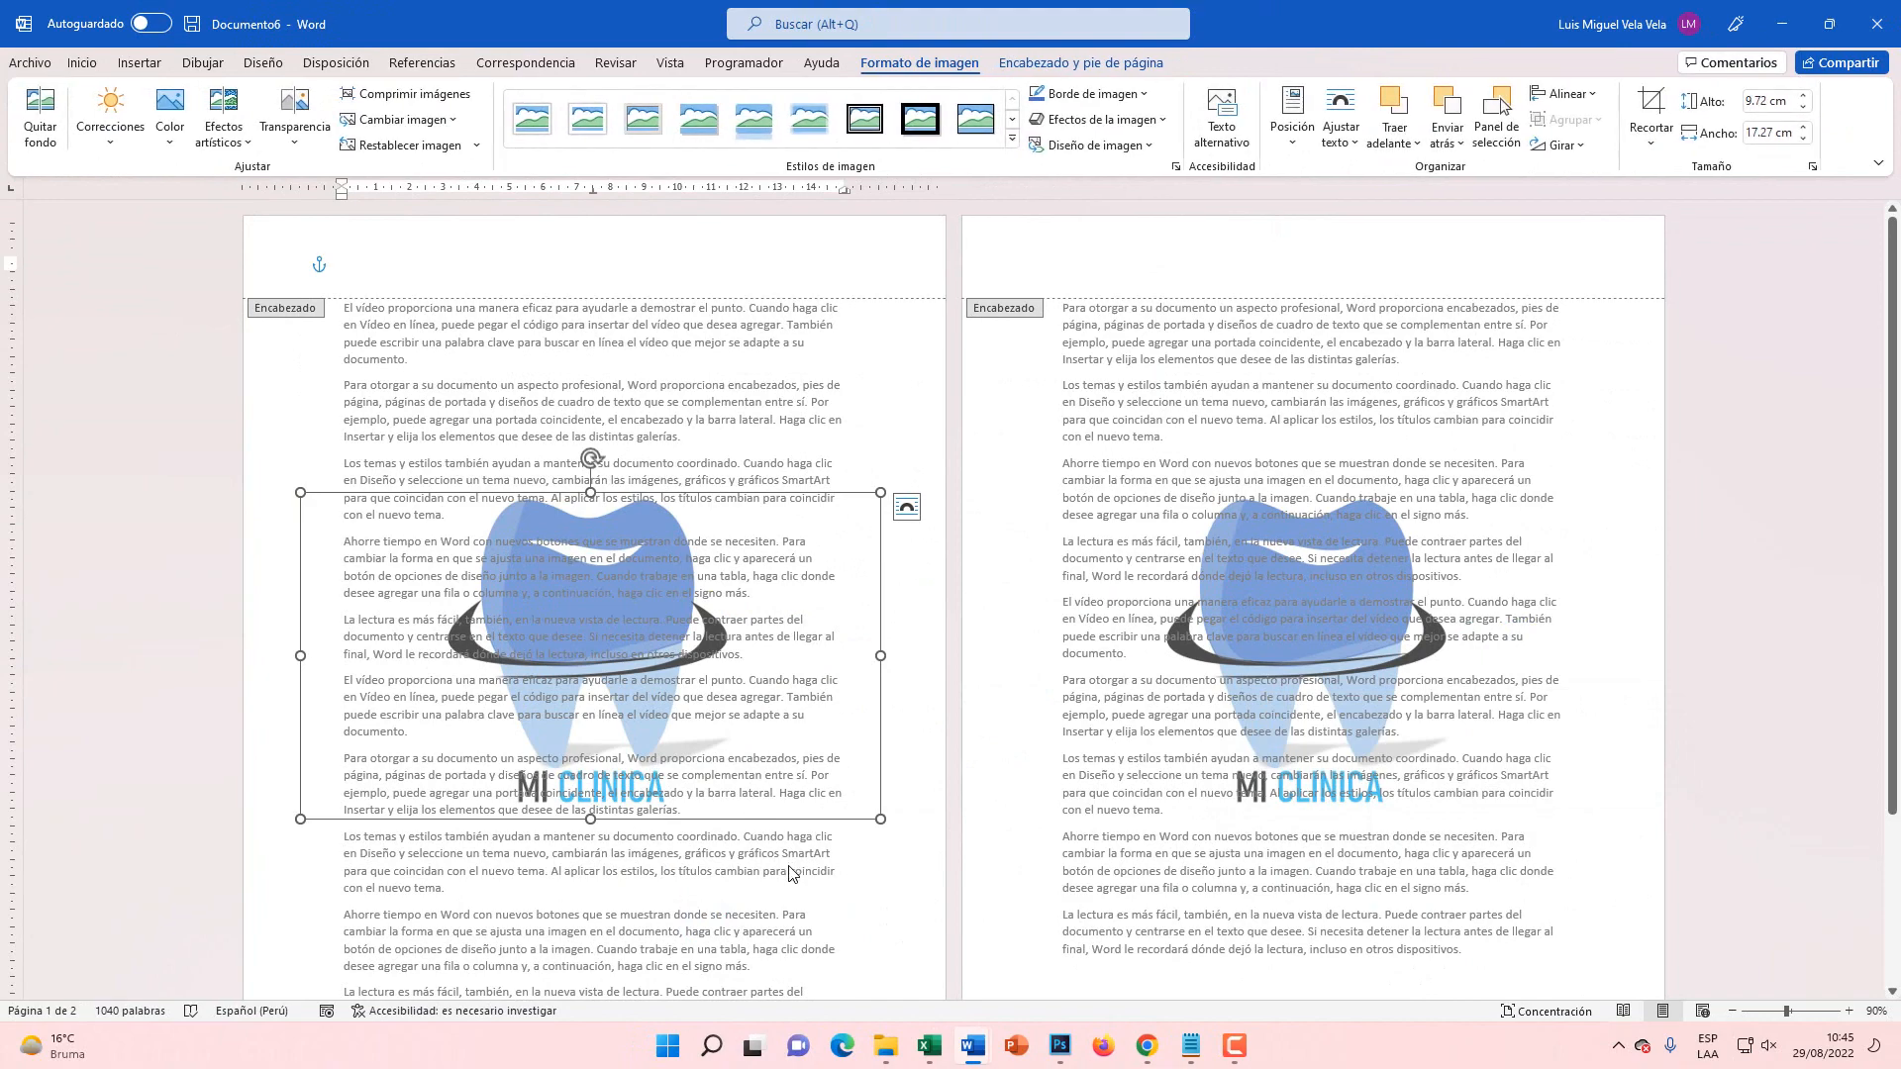
double_click(345, 873)
- Insert a next-page section break (Página siguiente) after the last paragraph of the first page
scroll(344, 873, down, 3)
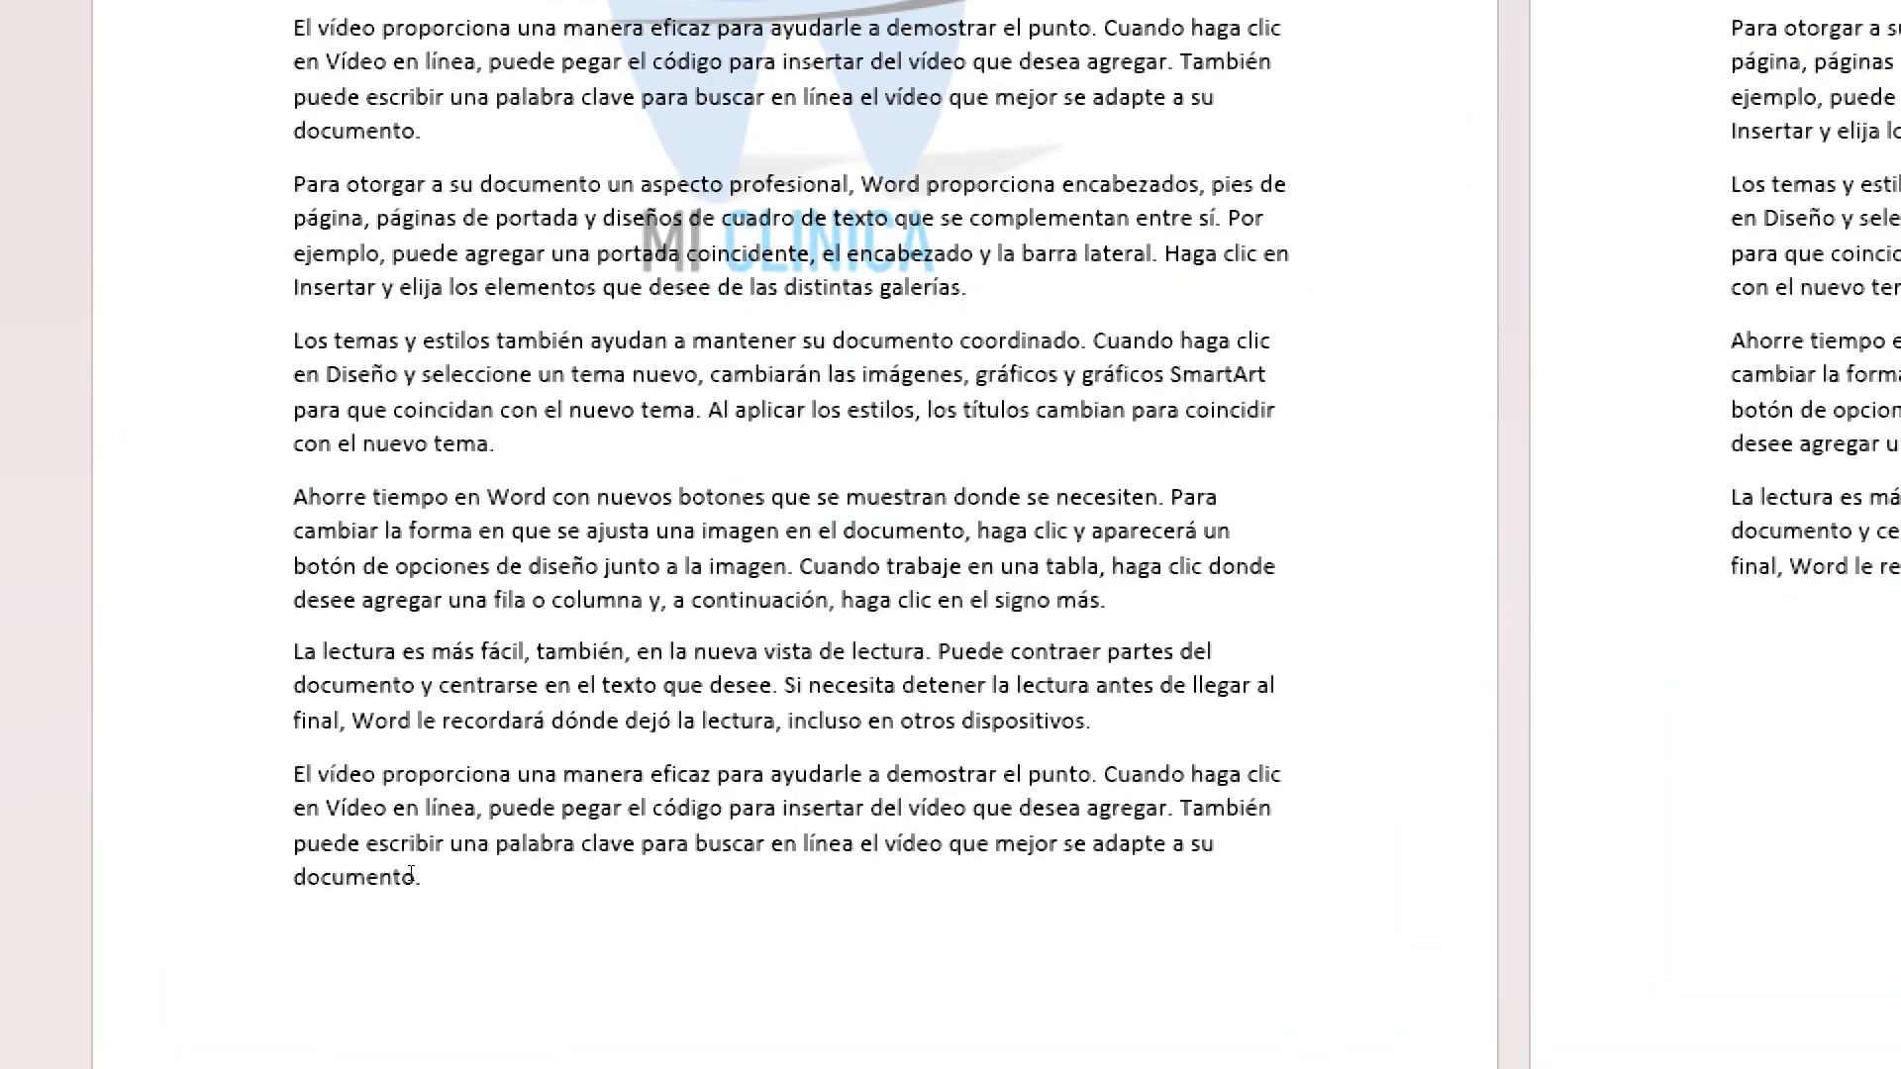
triple_click(411, 873)
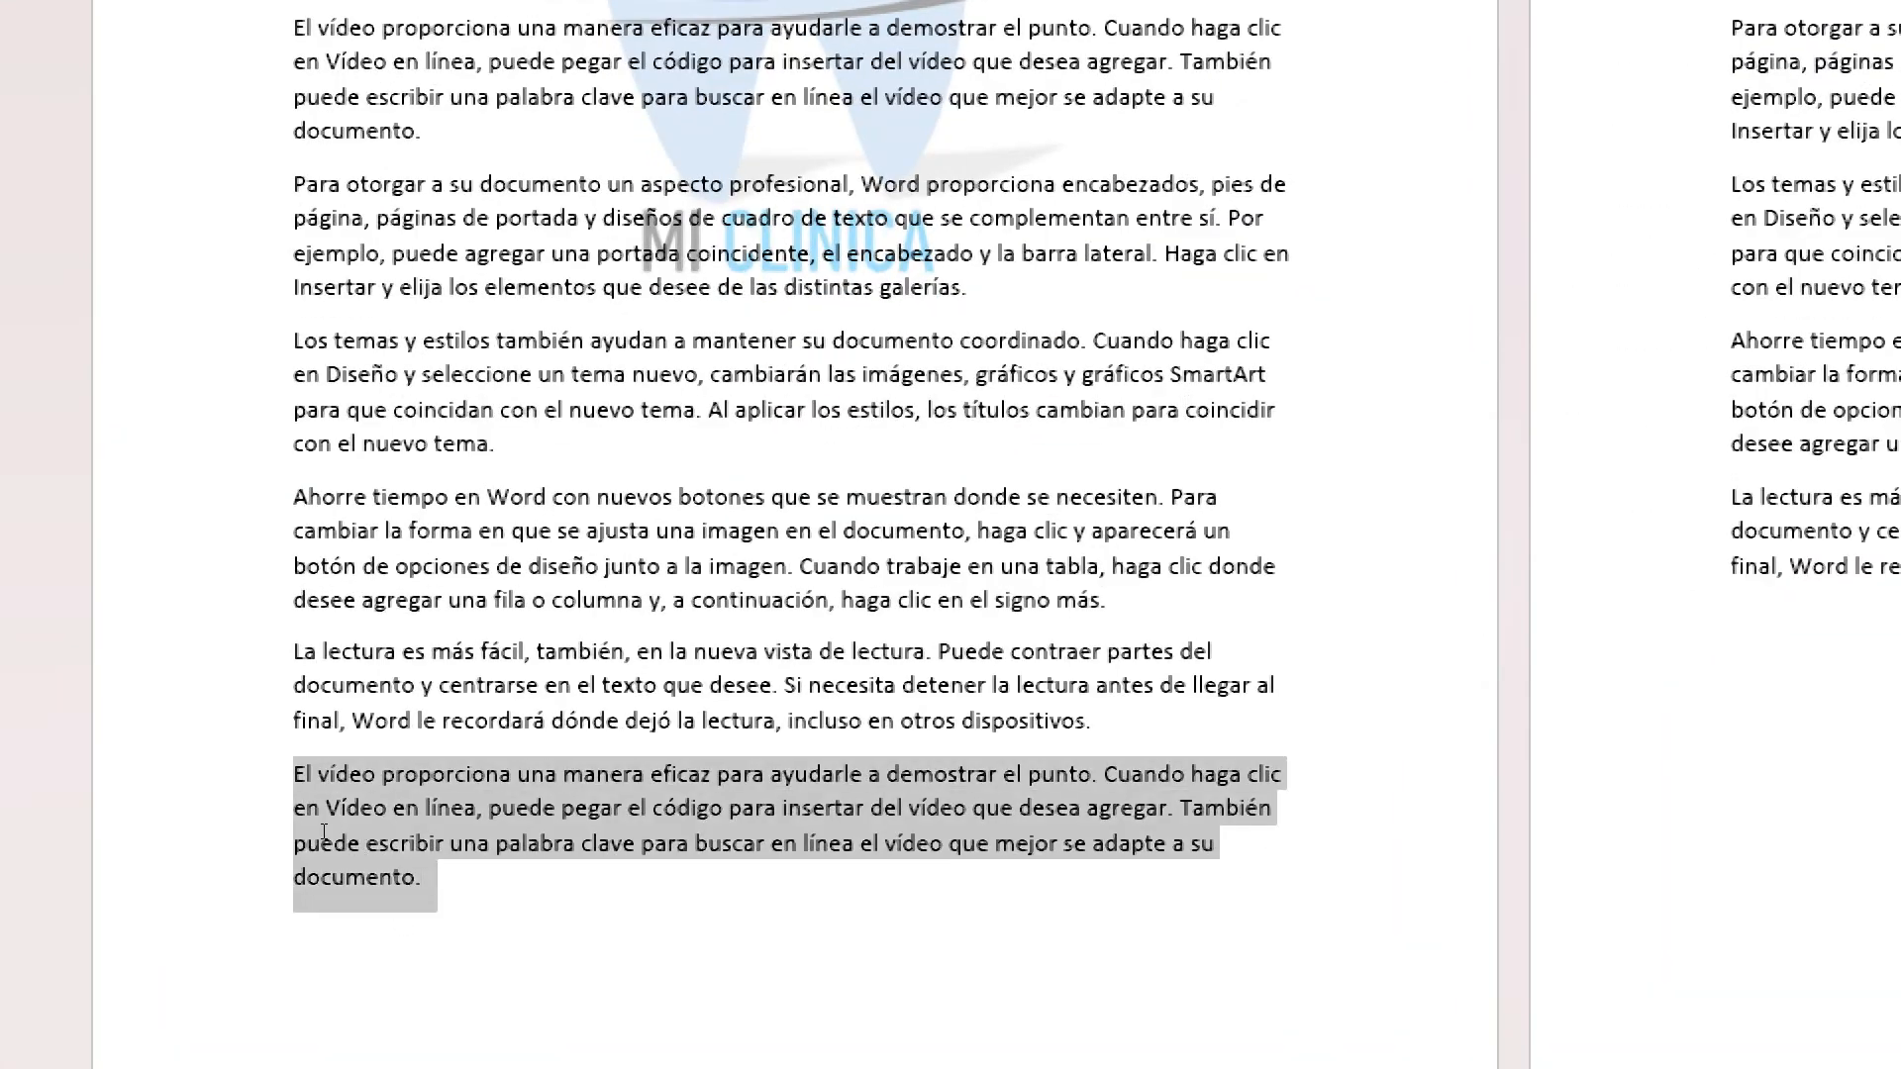
click(426, 873)
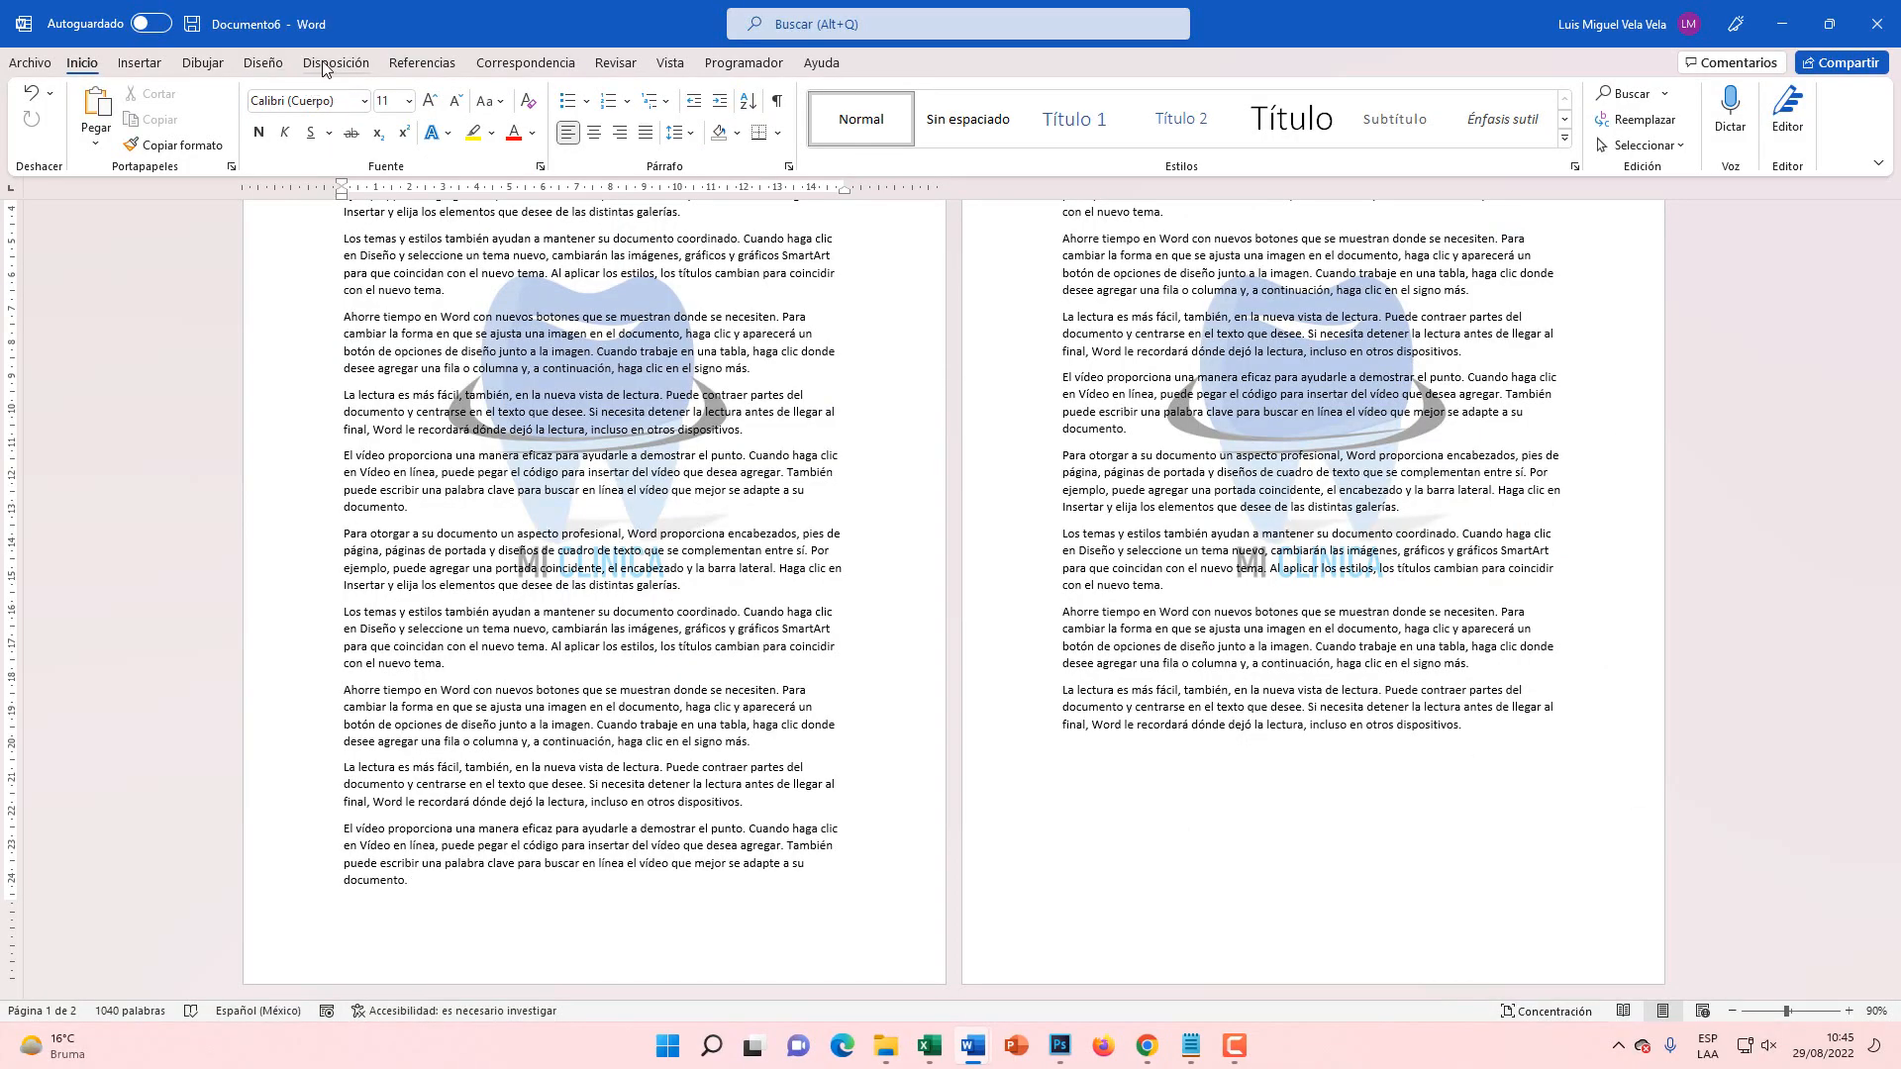
click(326, 66)
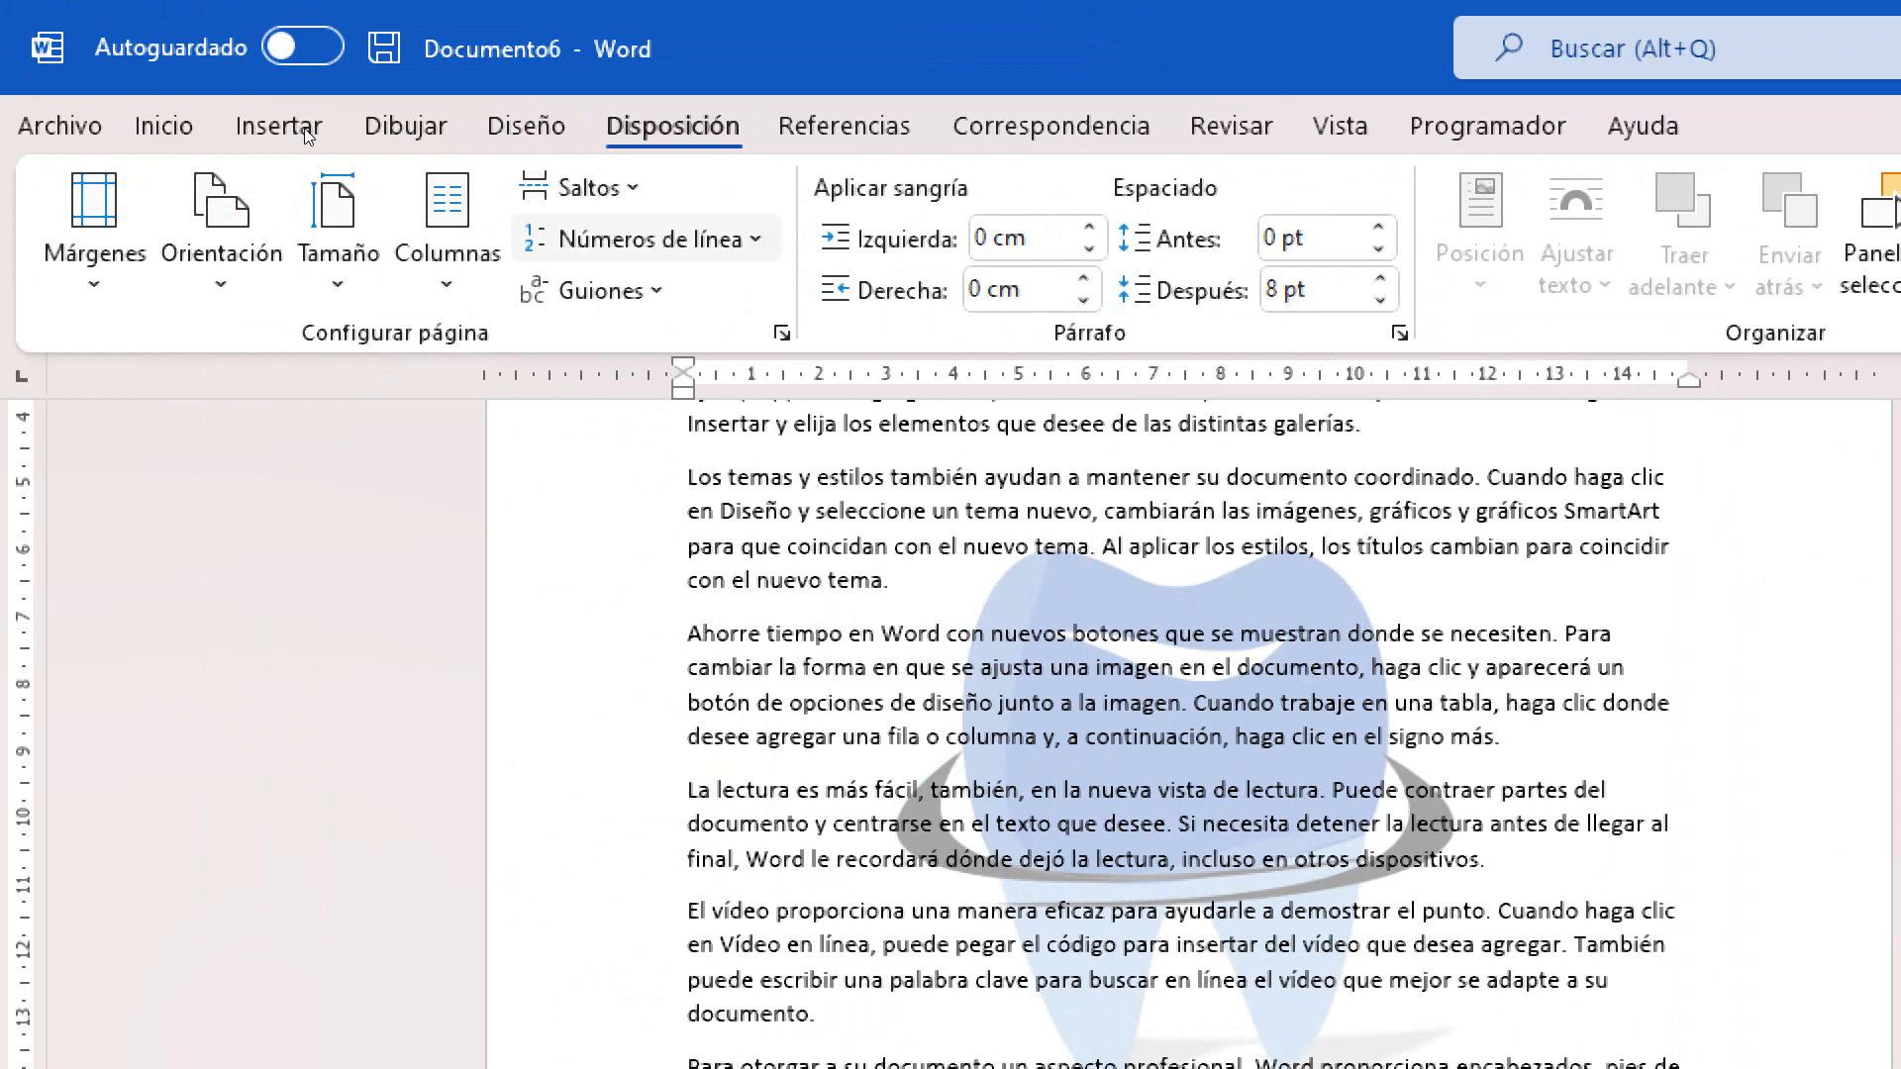
click(577, 187)
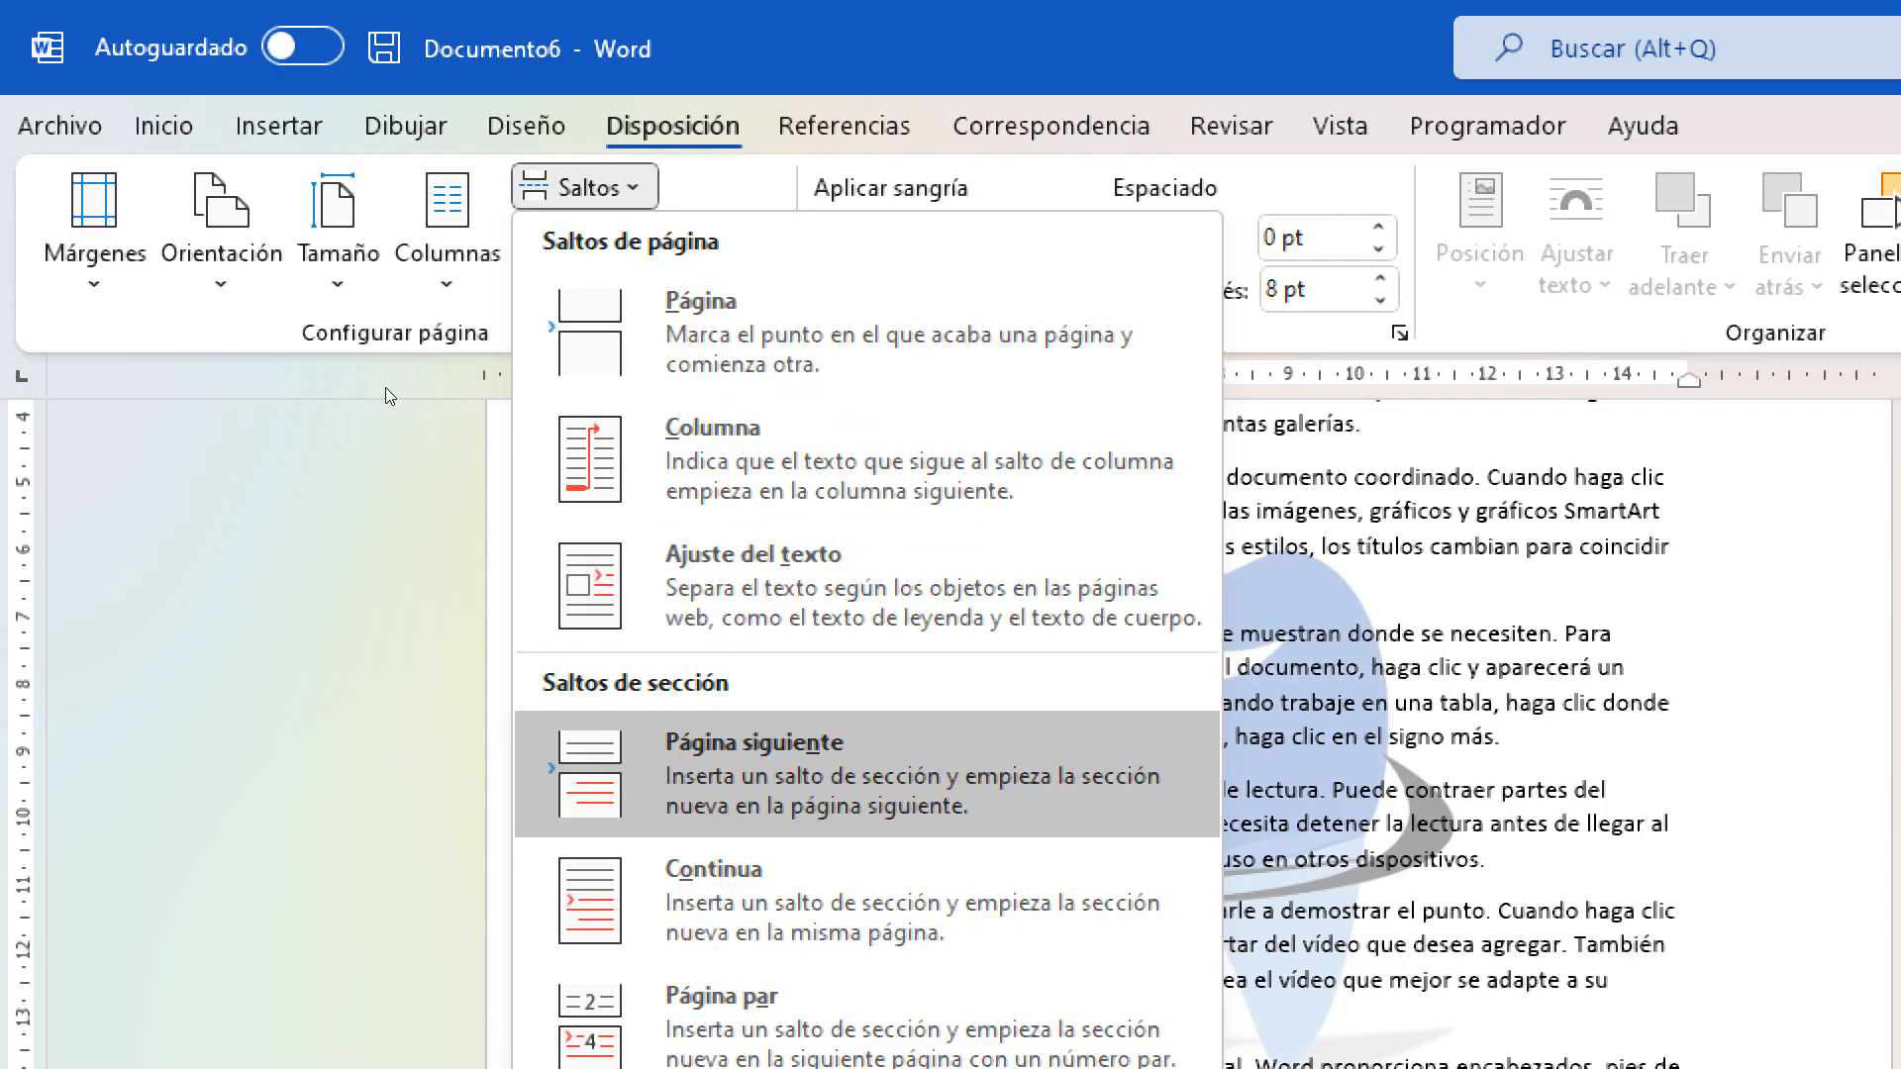
key(Return)
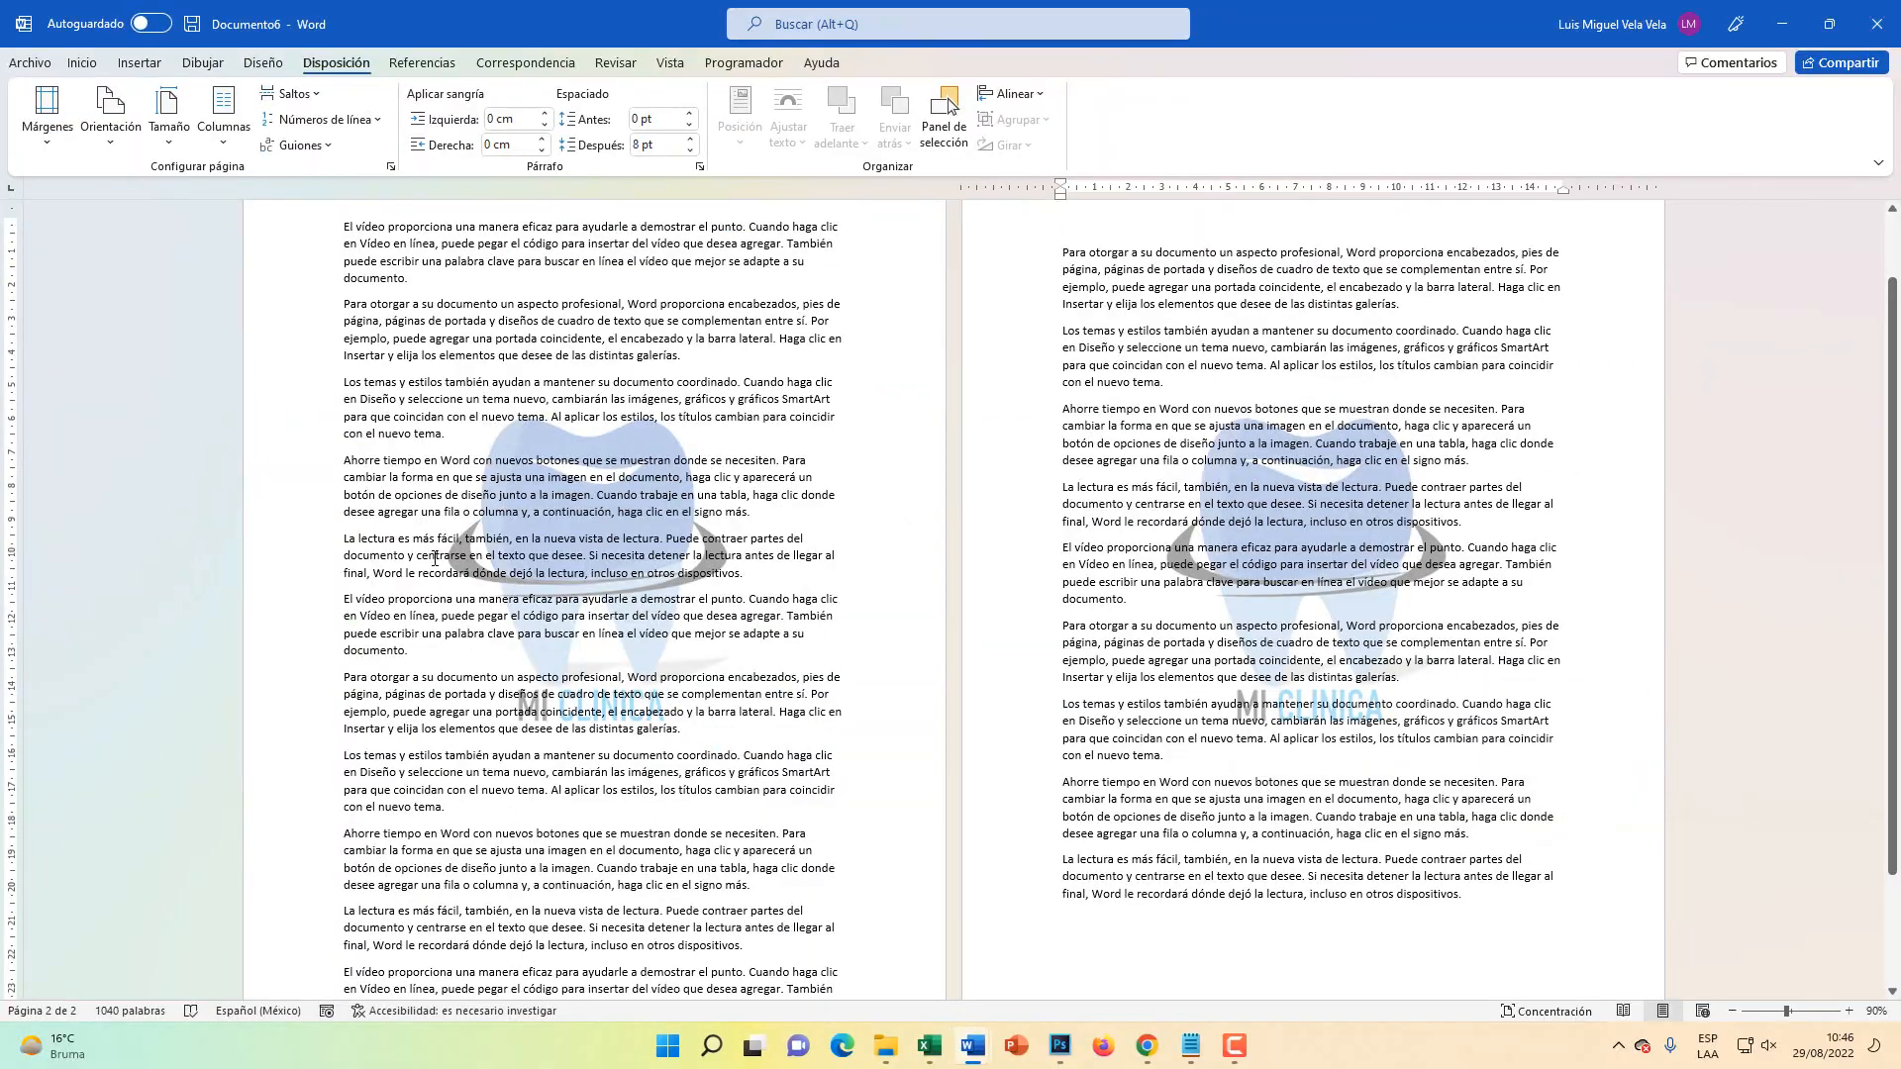
scroll(433, 558, up, 2)
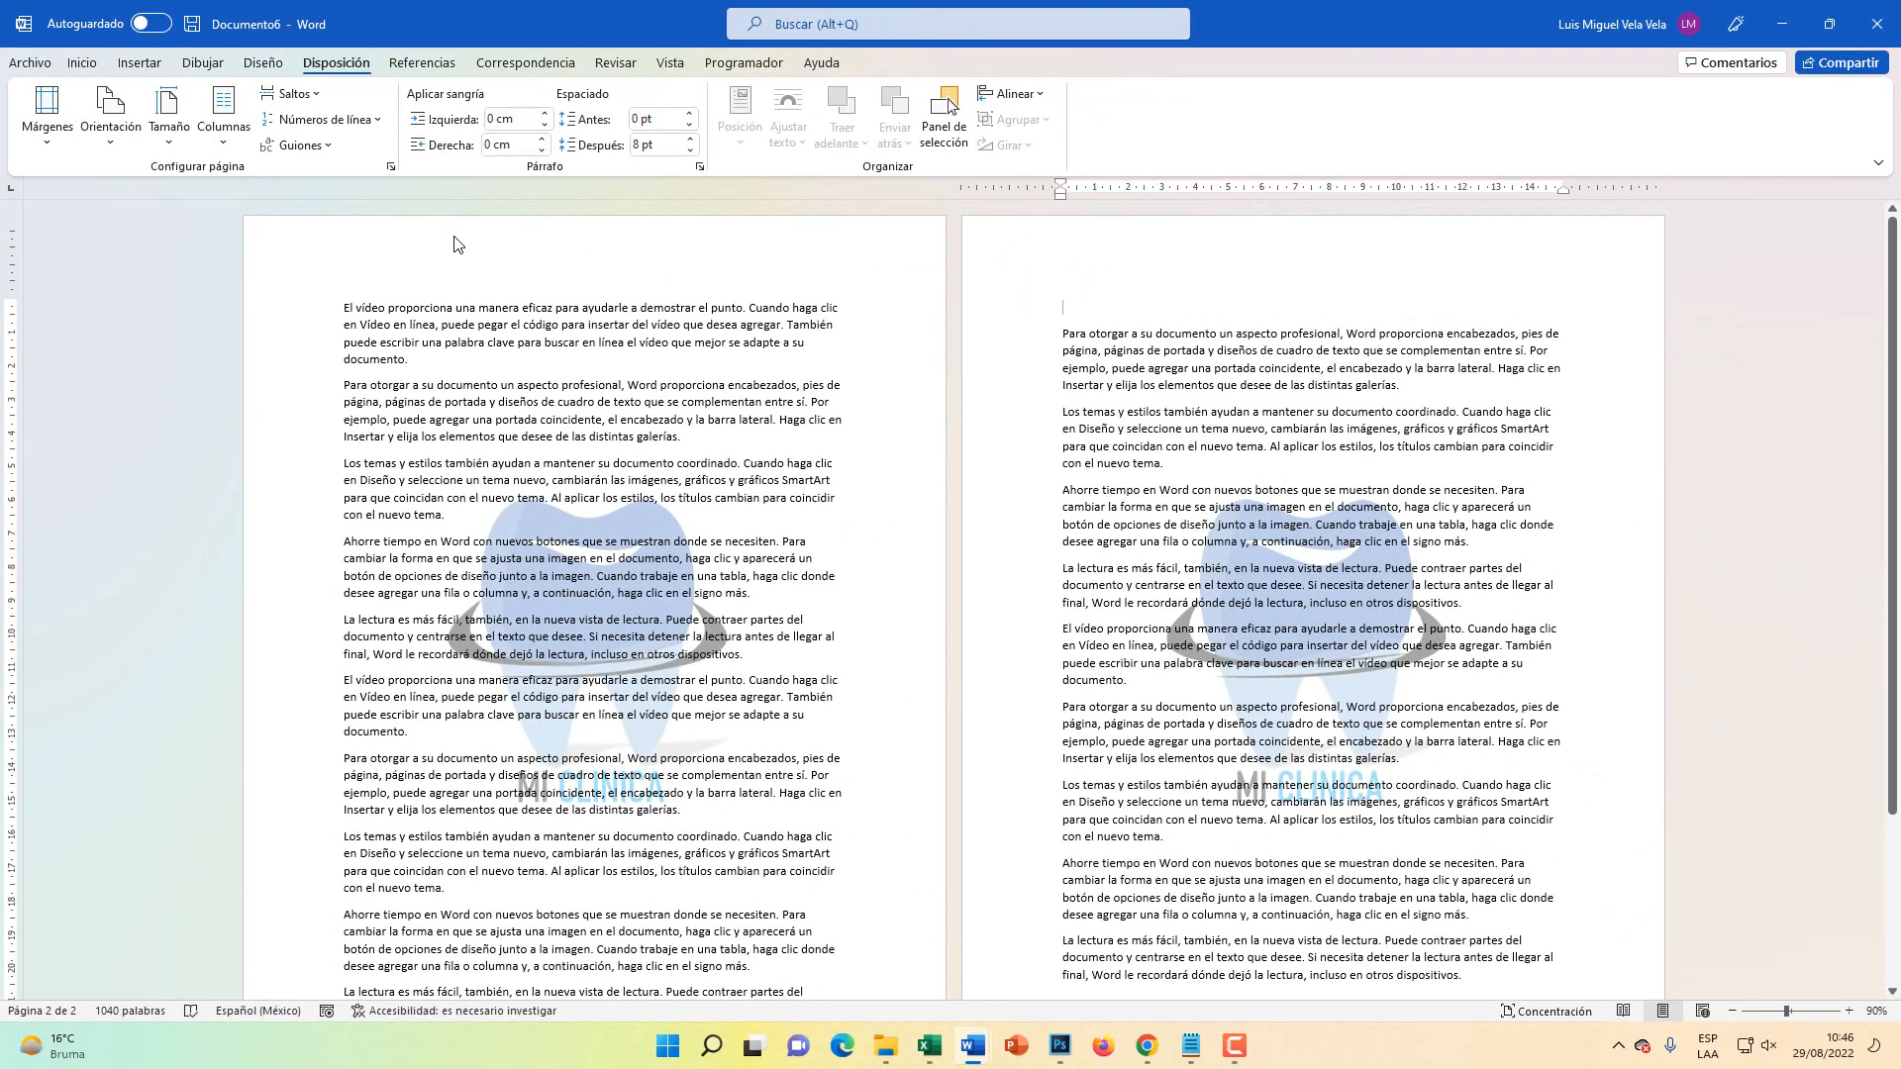
- Open the headers, unlink the Section 2 header from the previous section, and return to the body text
text(<)
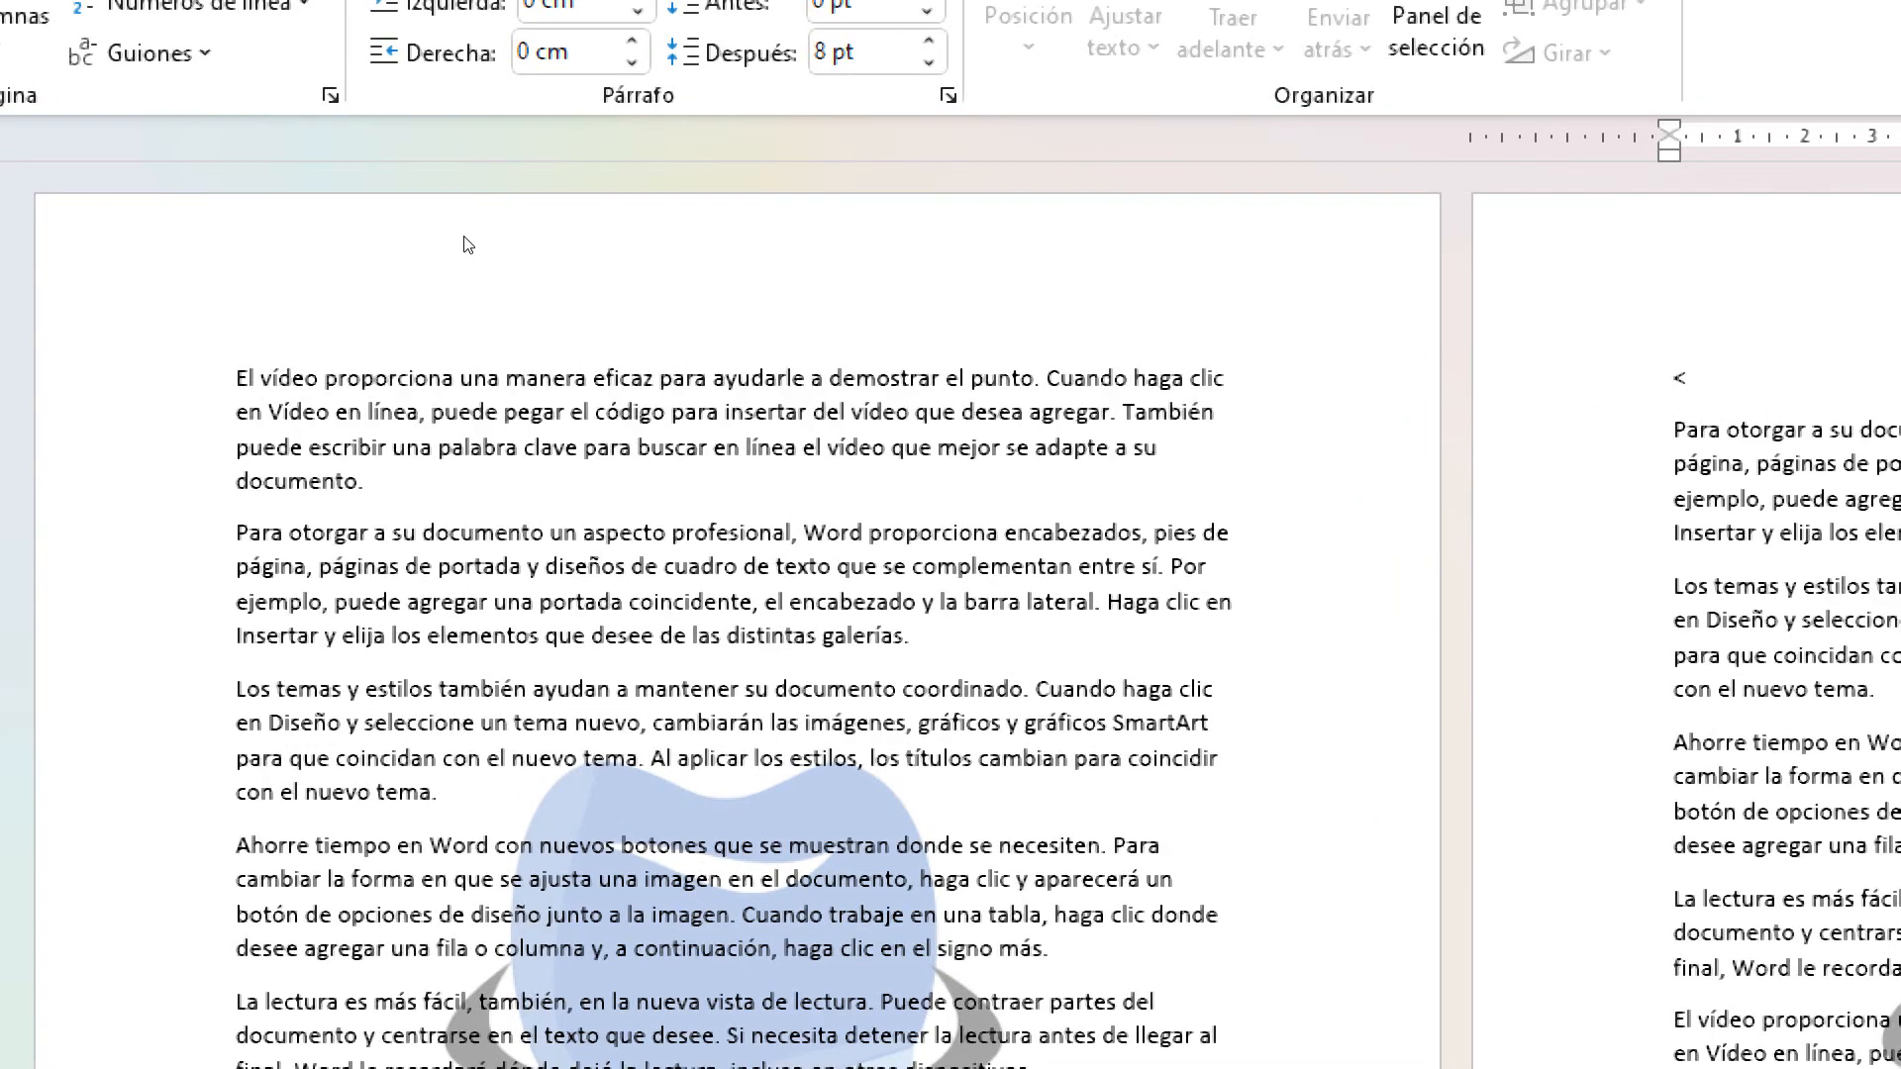
double_click(468, 244)
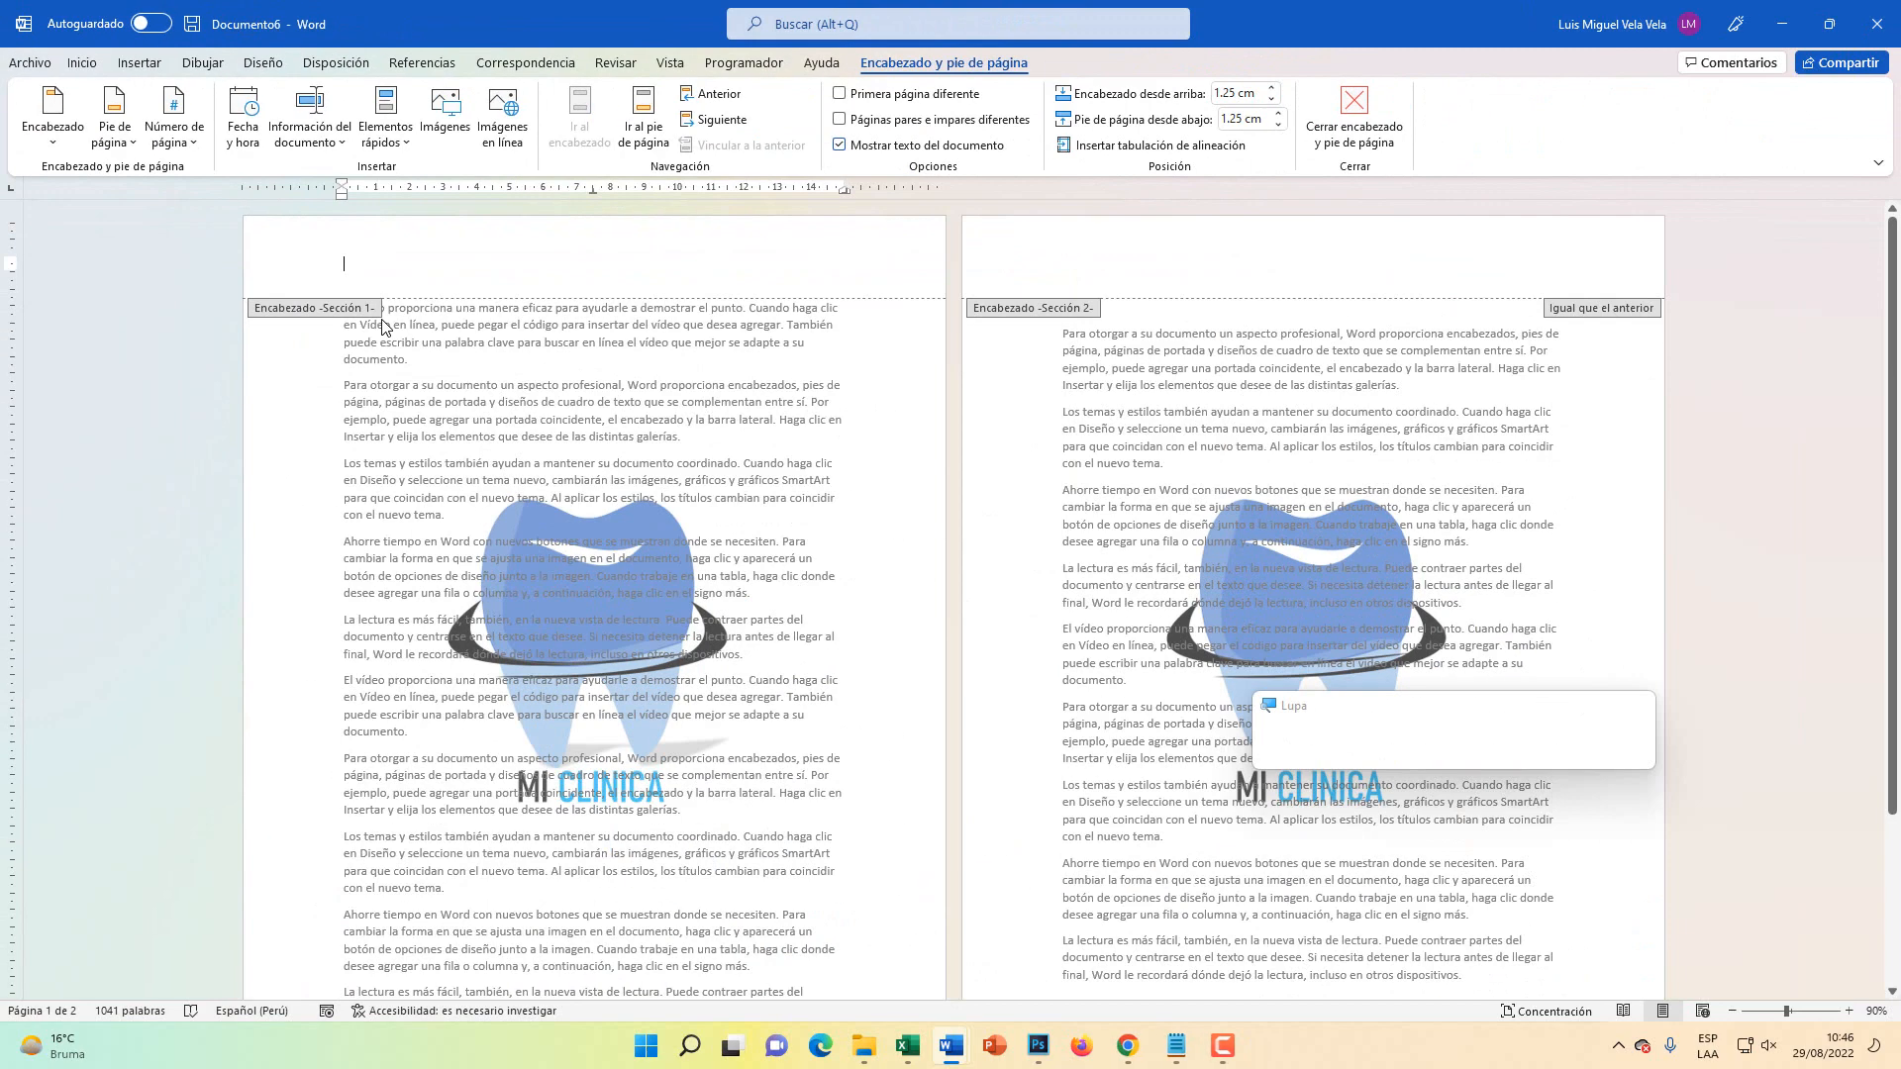
click(337, 64)
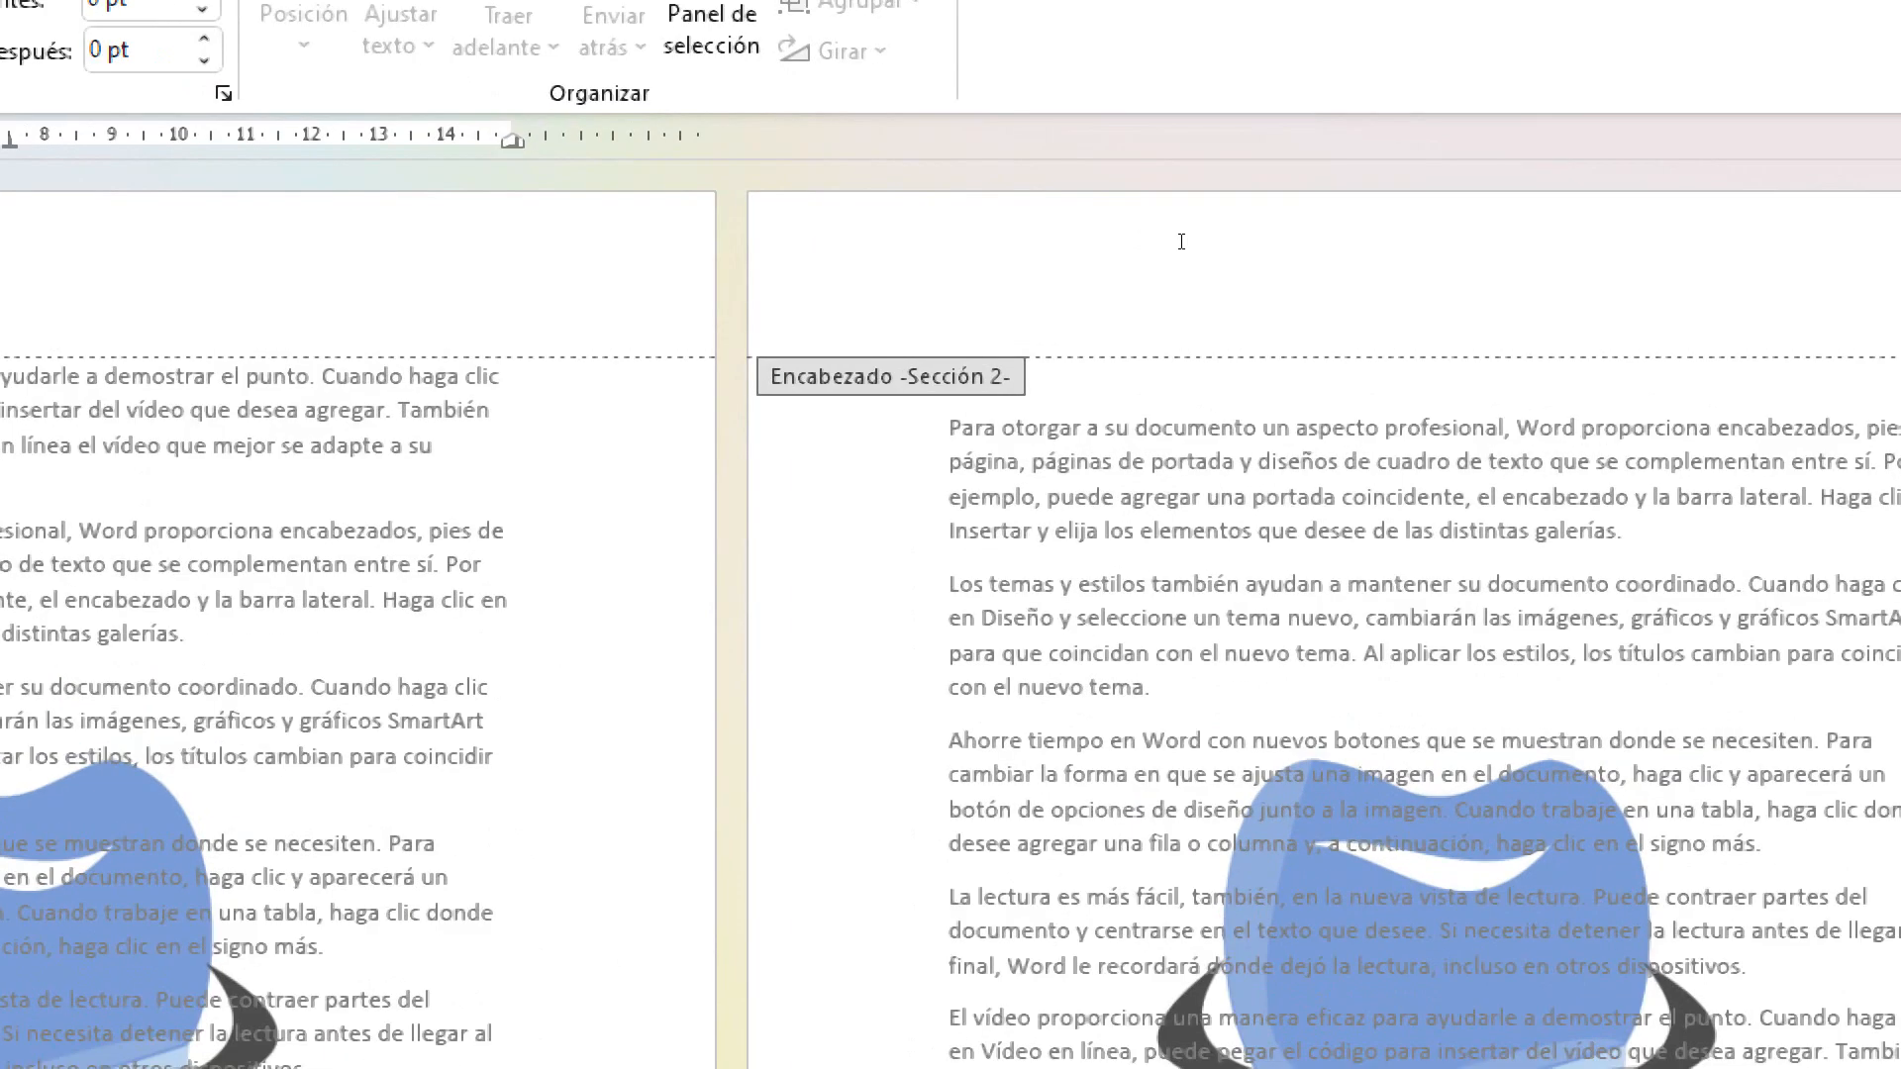
click(1181, 242)
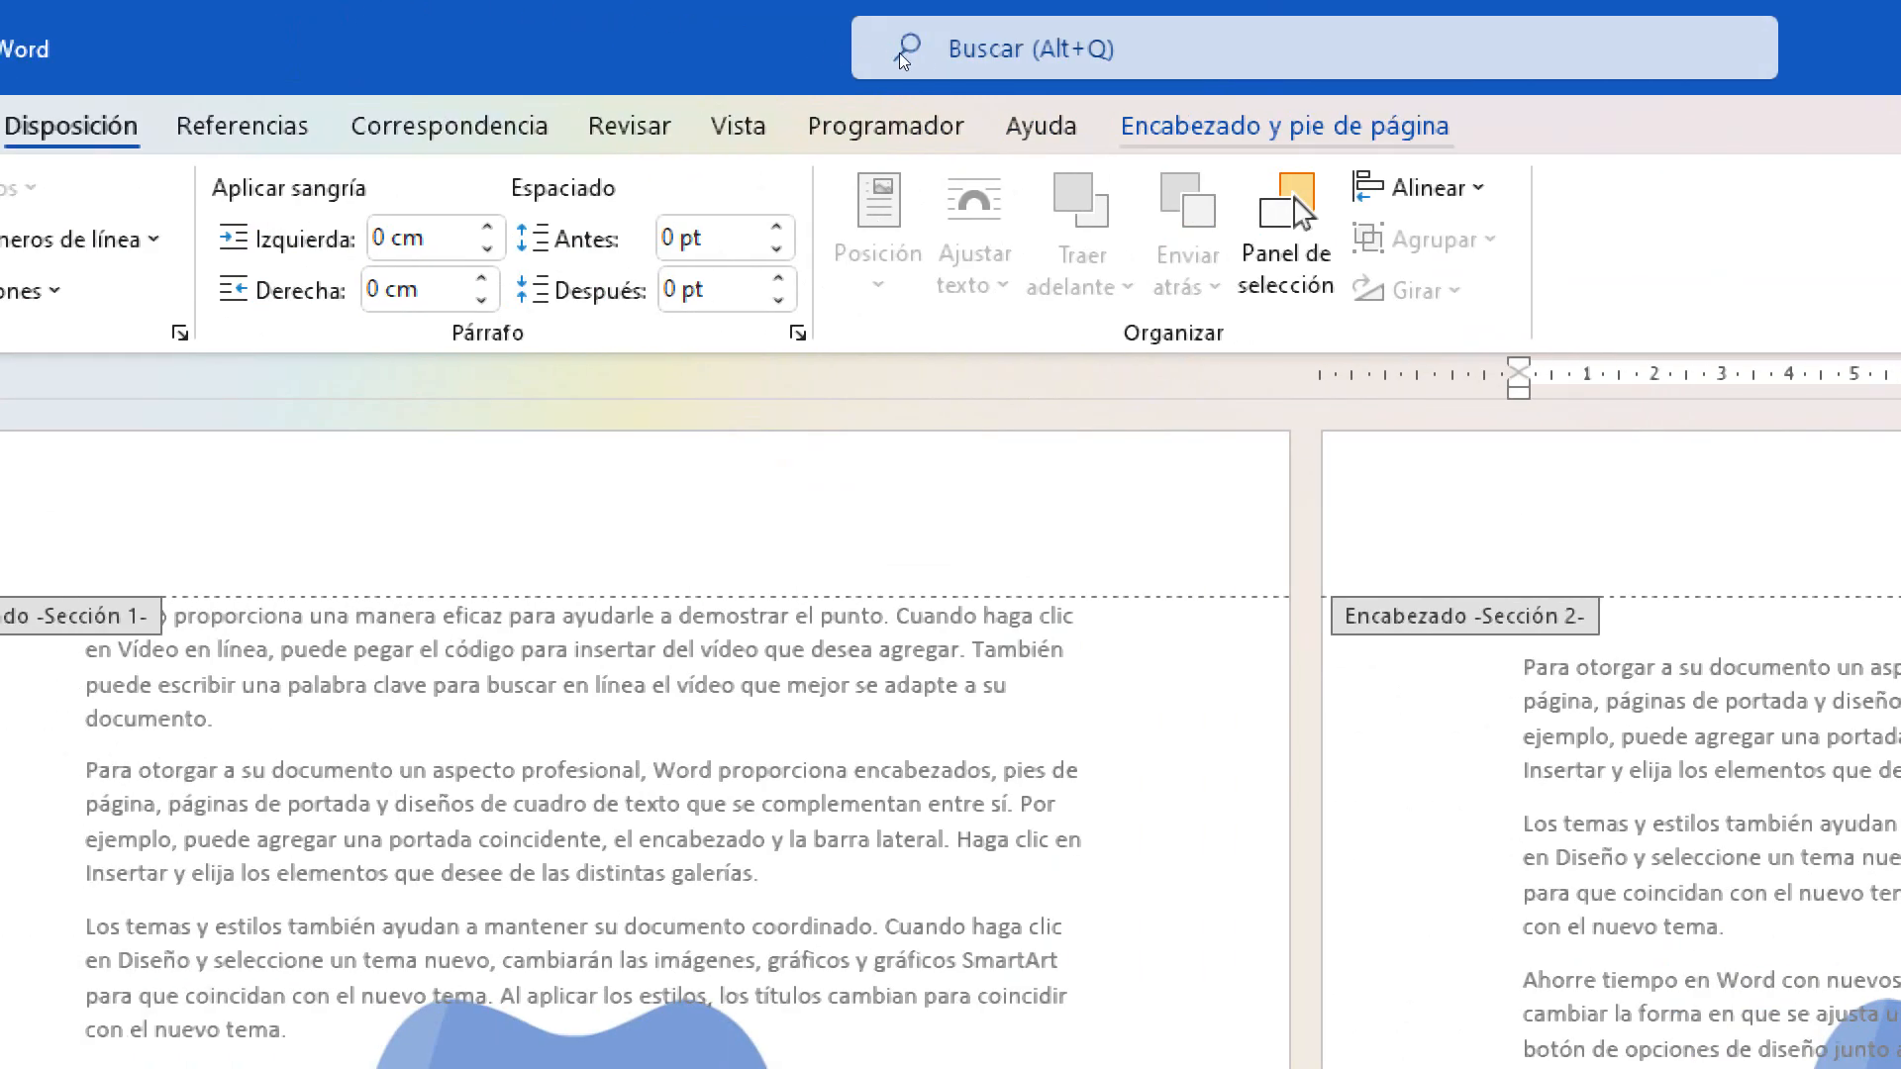
click(1285, 126)
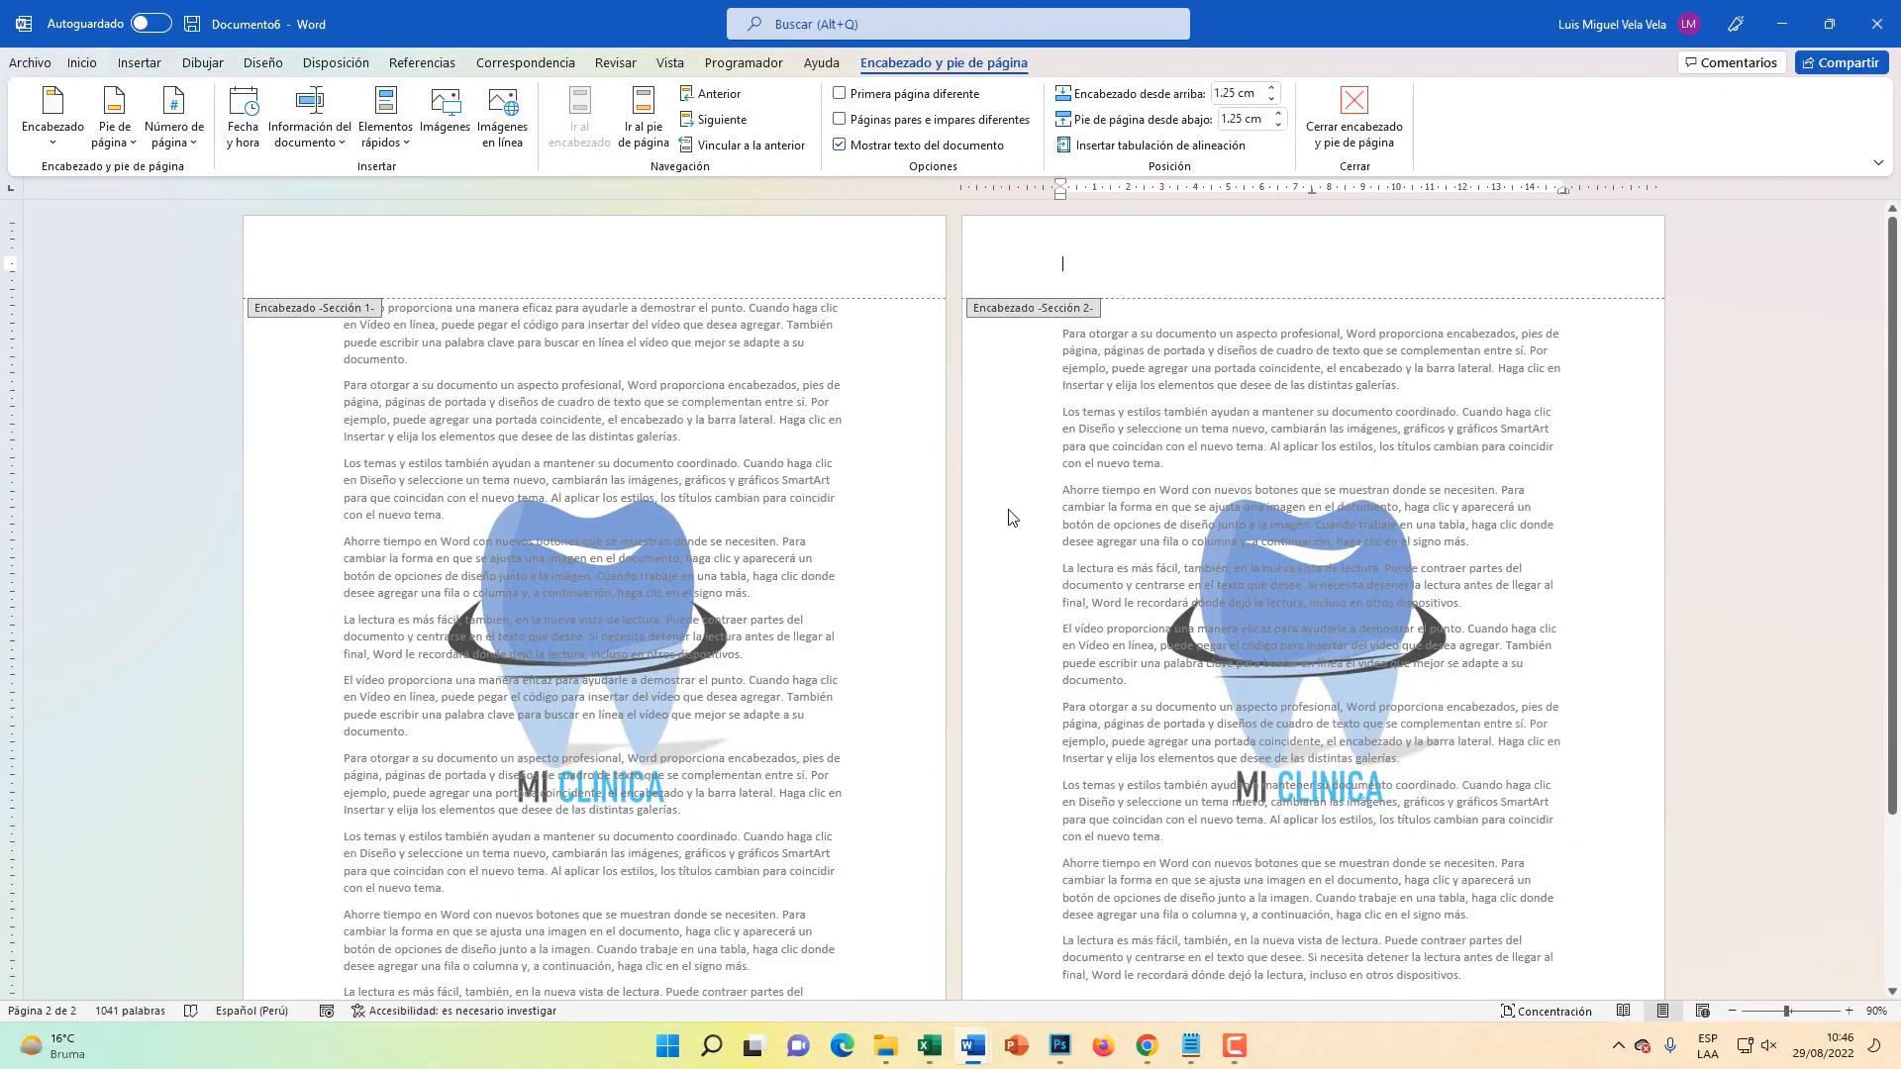
key(super+plus)
double_click(1169, 425)
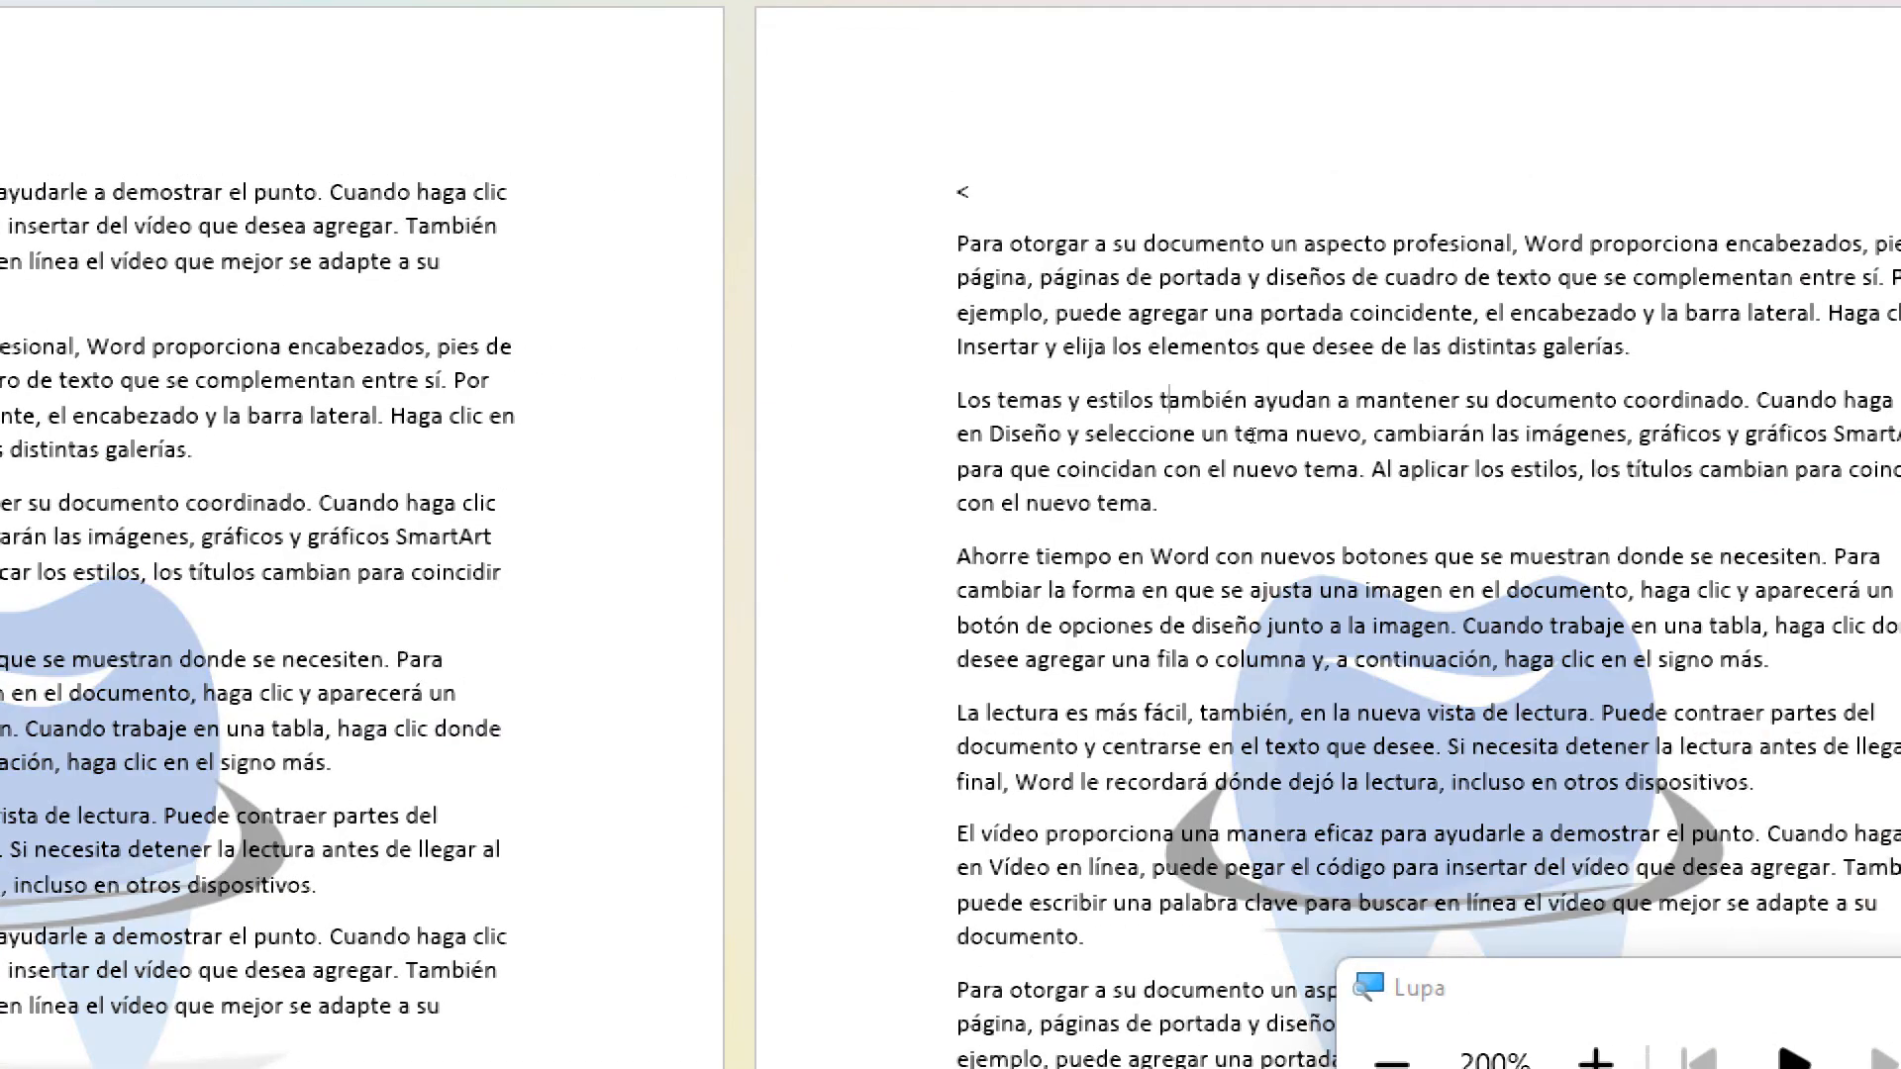
key(super+Escape)
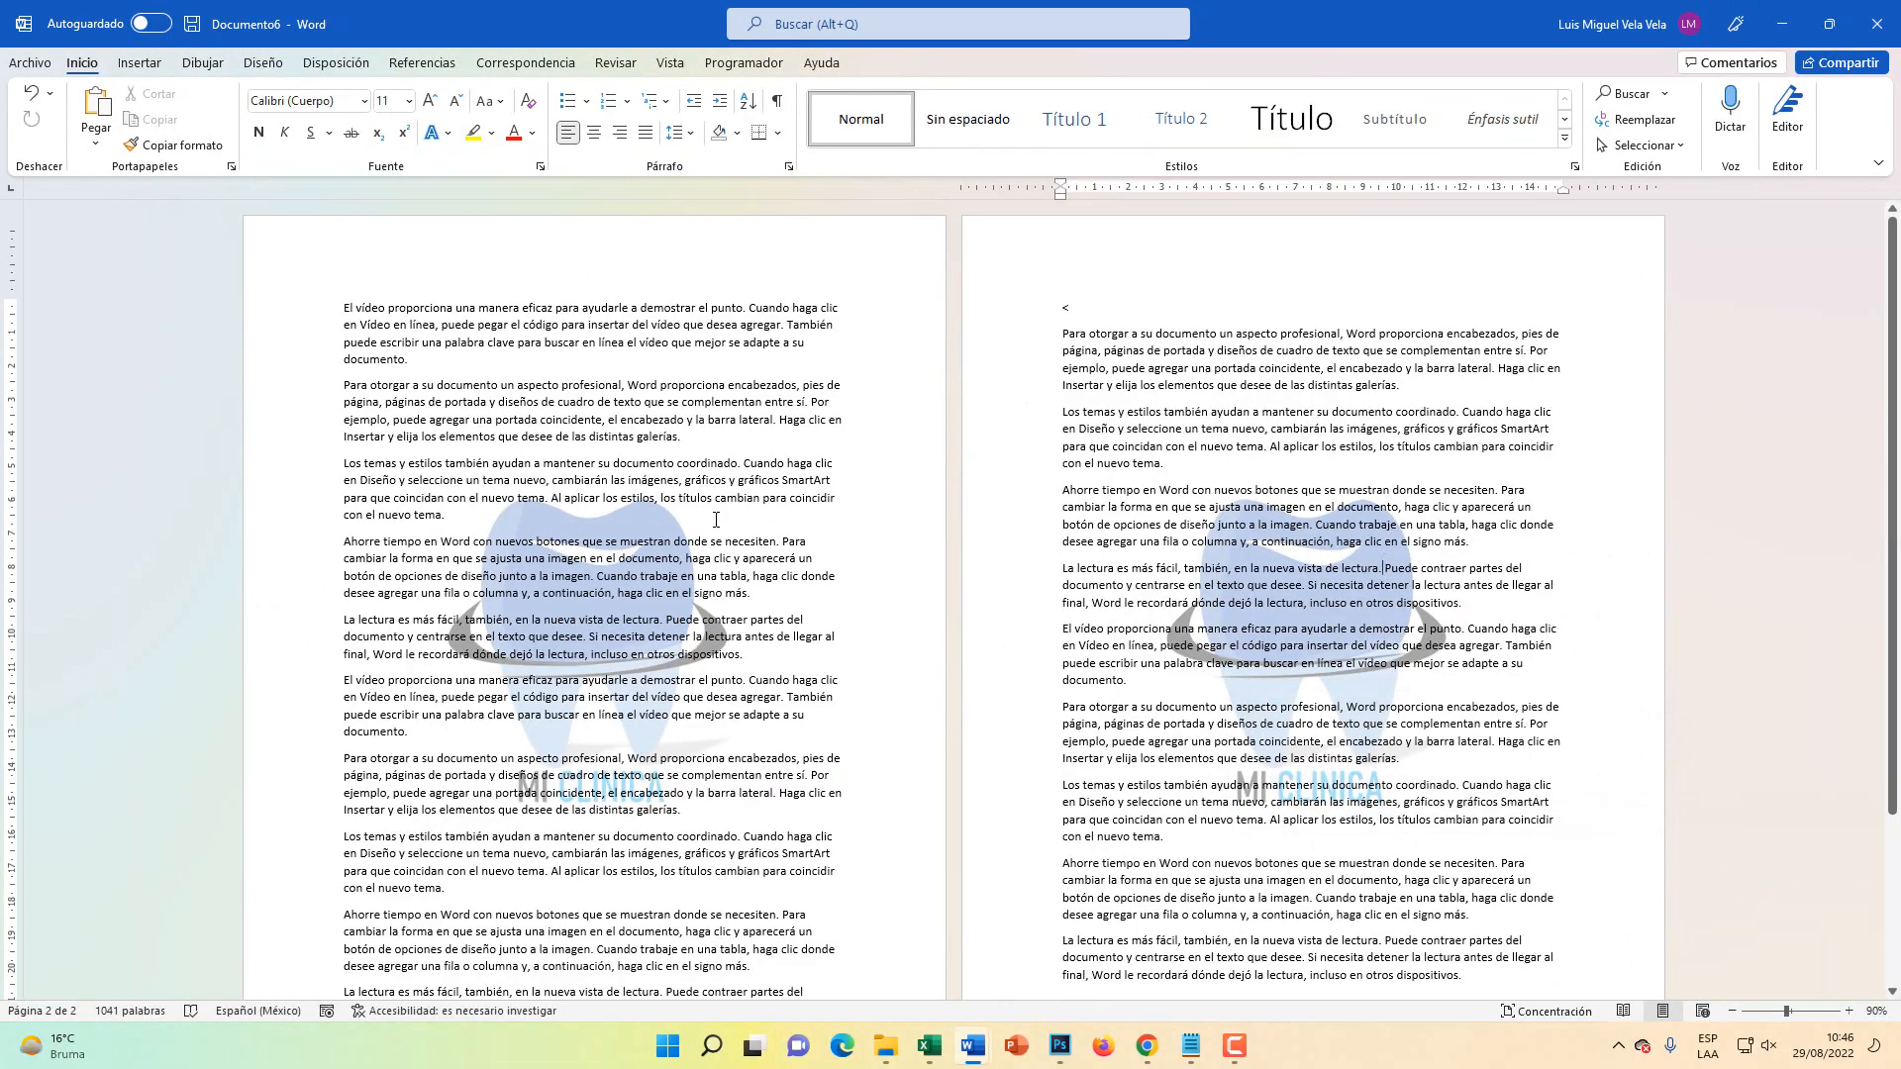
- Reopen the header and move the logos slightly, shifting the Section 2 logo up and to the left
key(super+plus)
double_click(1157, 258)
key(super+Escape)
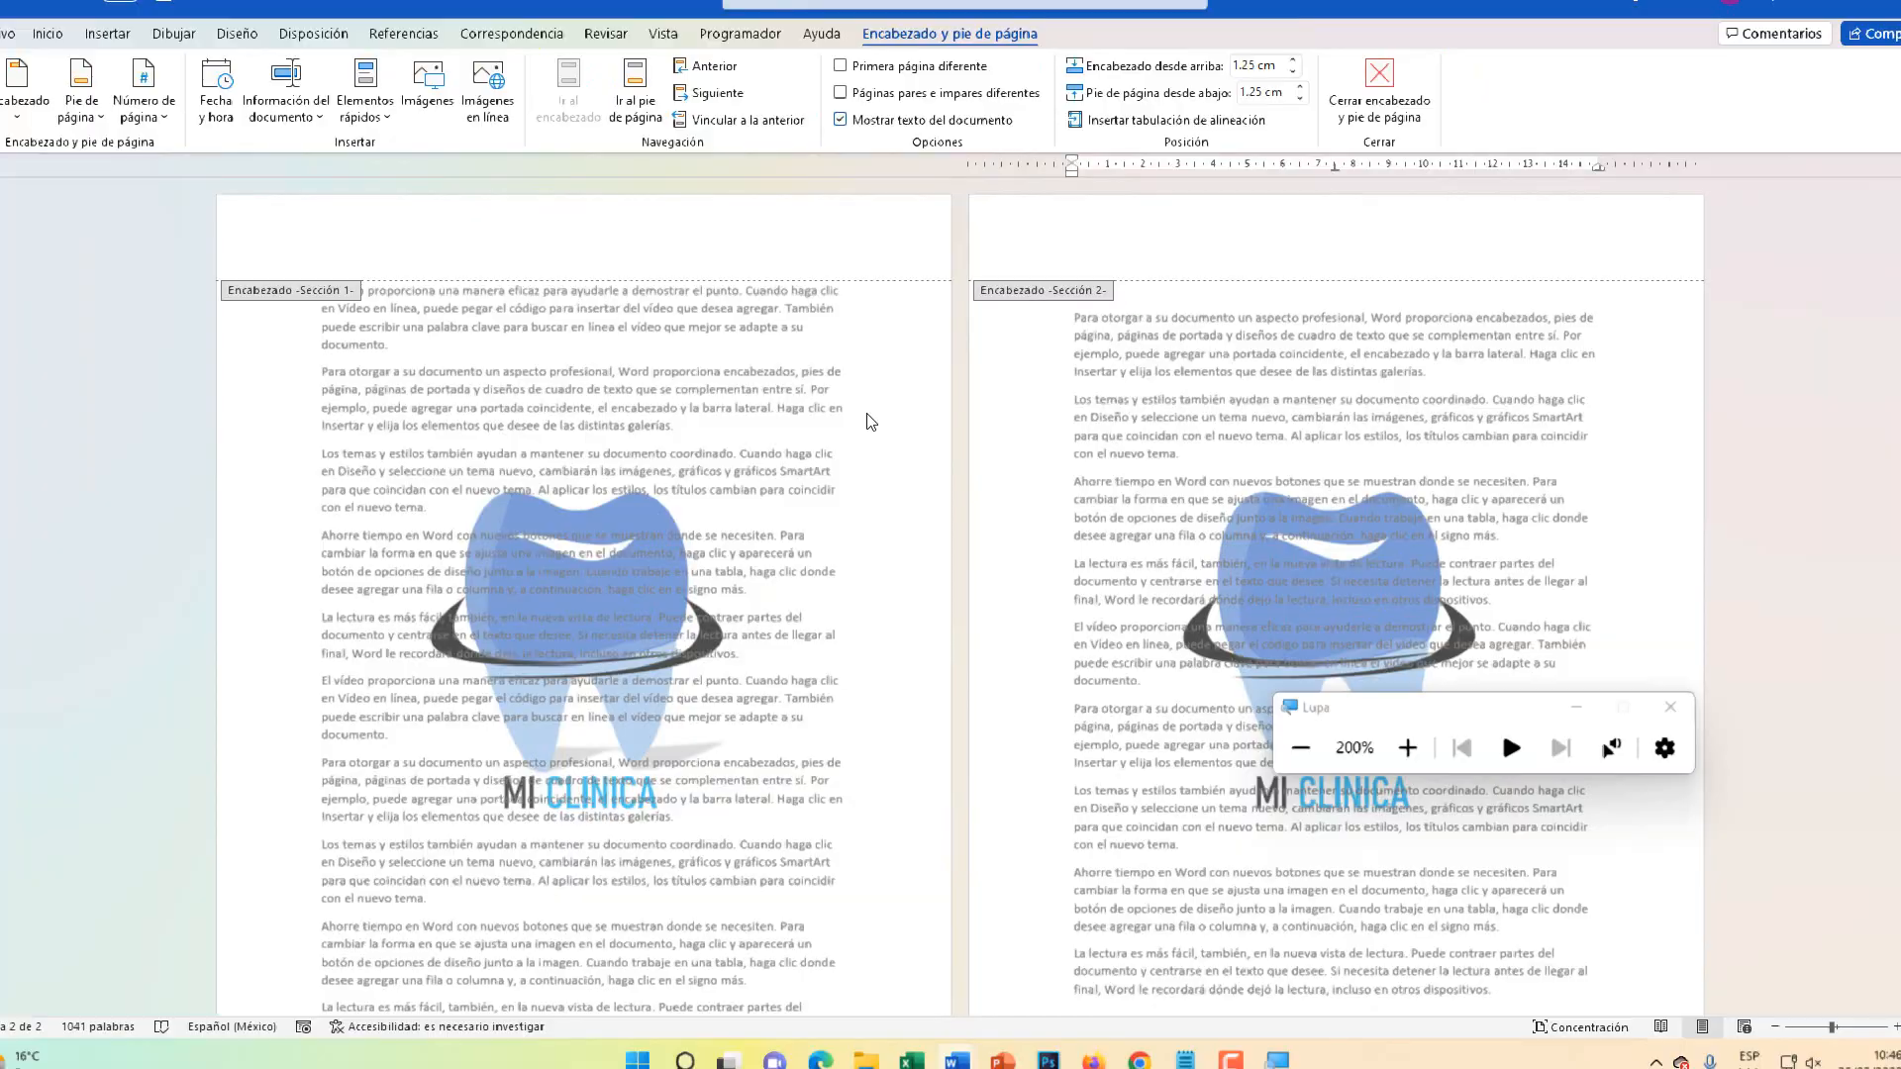
drag(606, 594, 616, 542)
drag(1244, 555, 1153, 467)
- Delete the logo from the Section 1 header and remove the stray "<" from the start of page two
drag(568, 539, 553, 563)
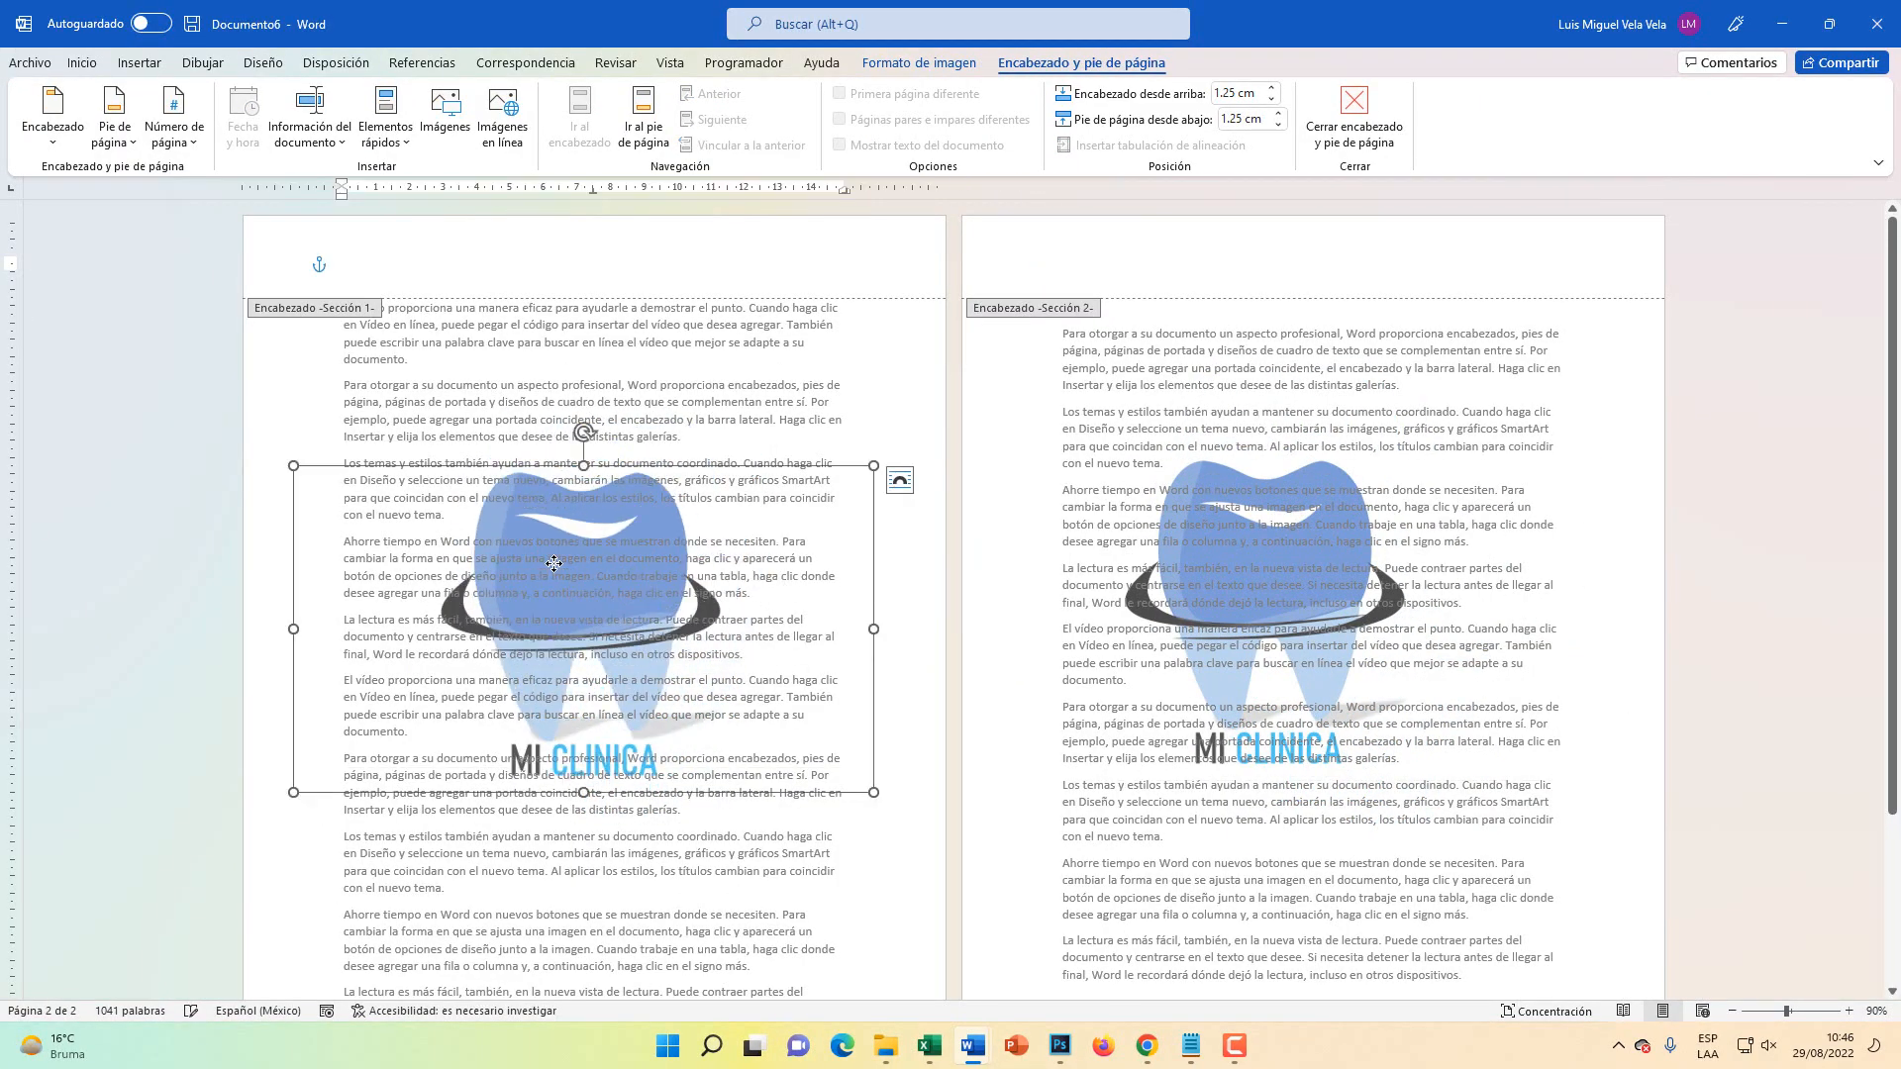
key(Delete)
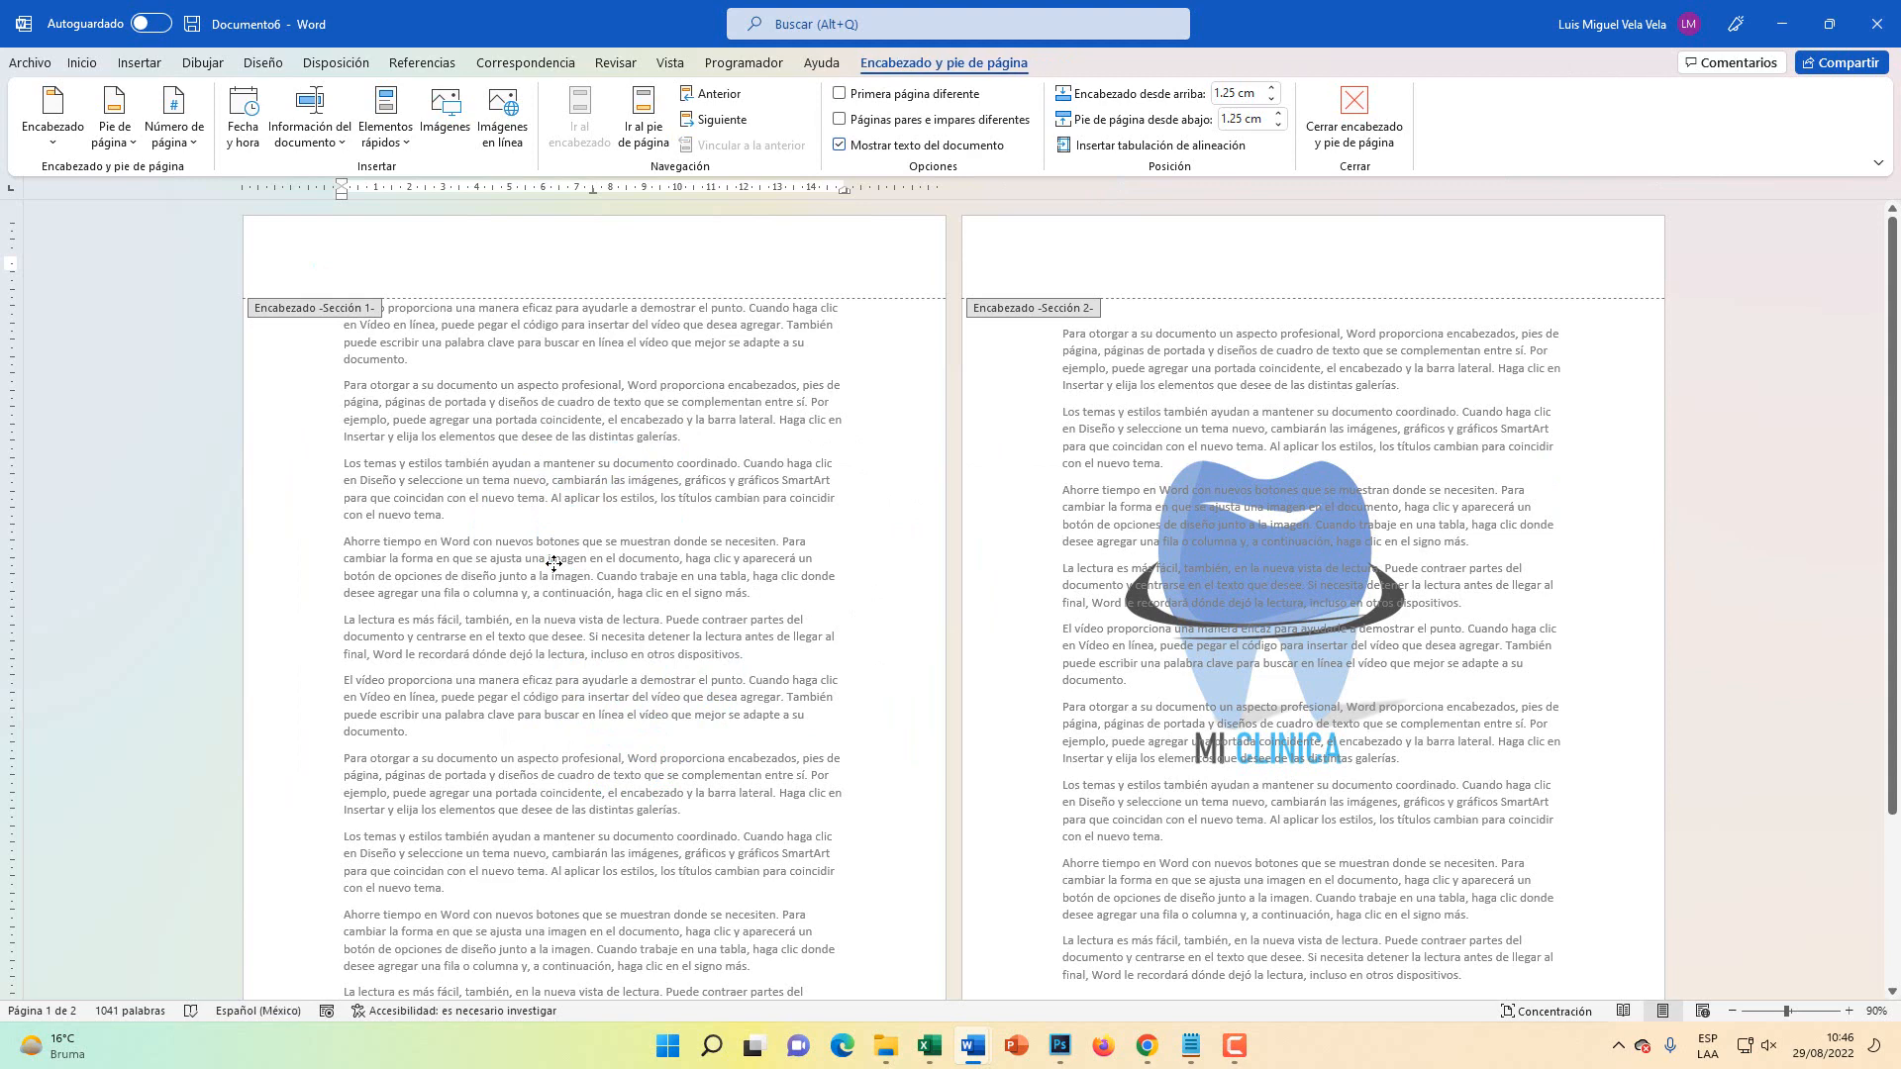
double_click(1184, 400)
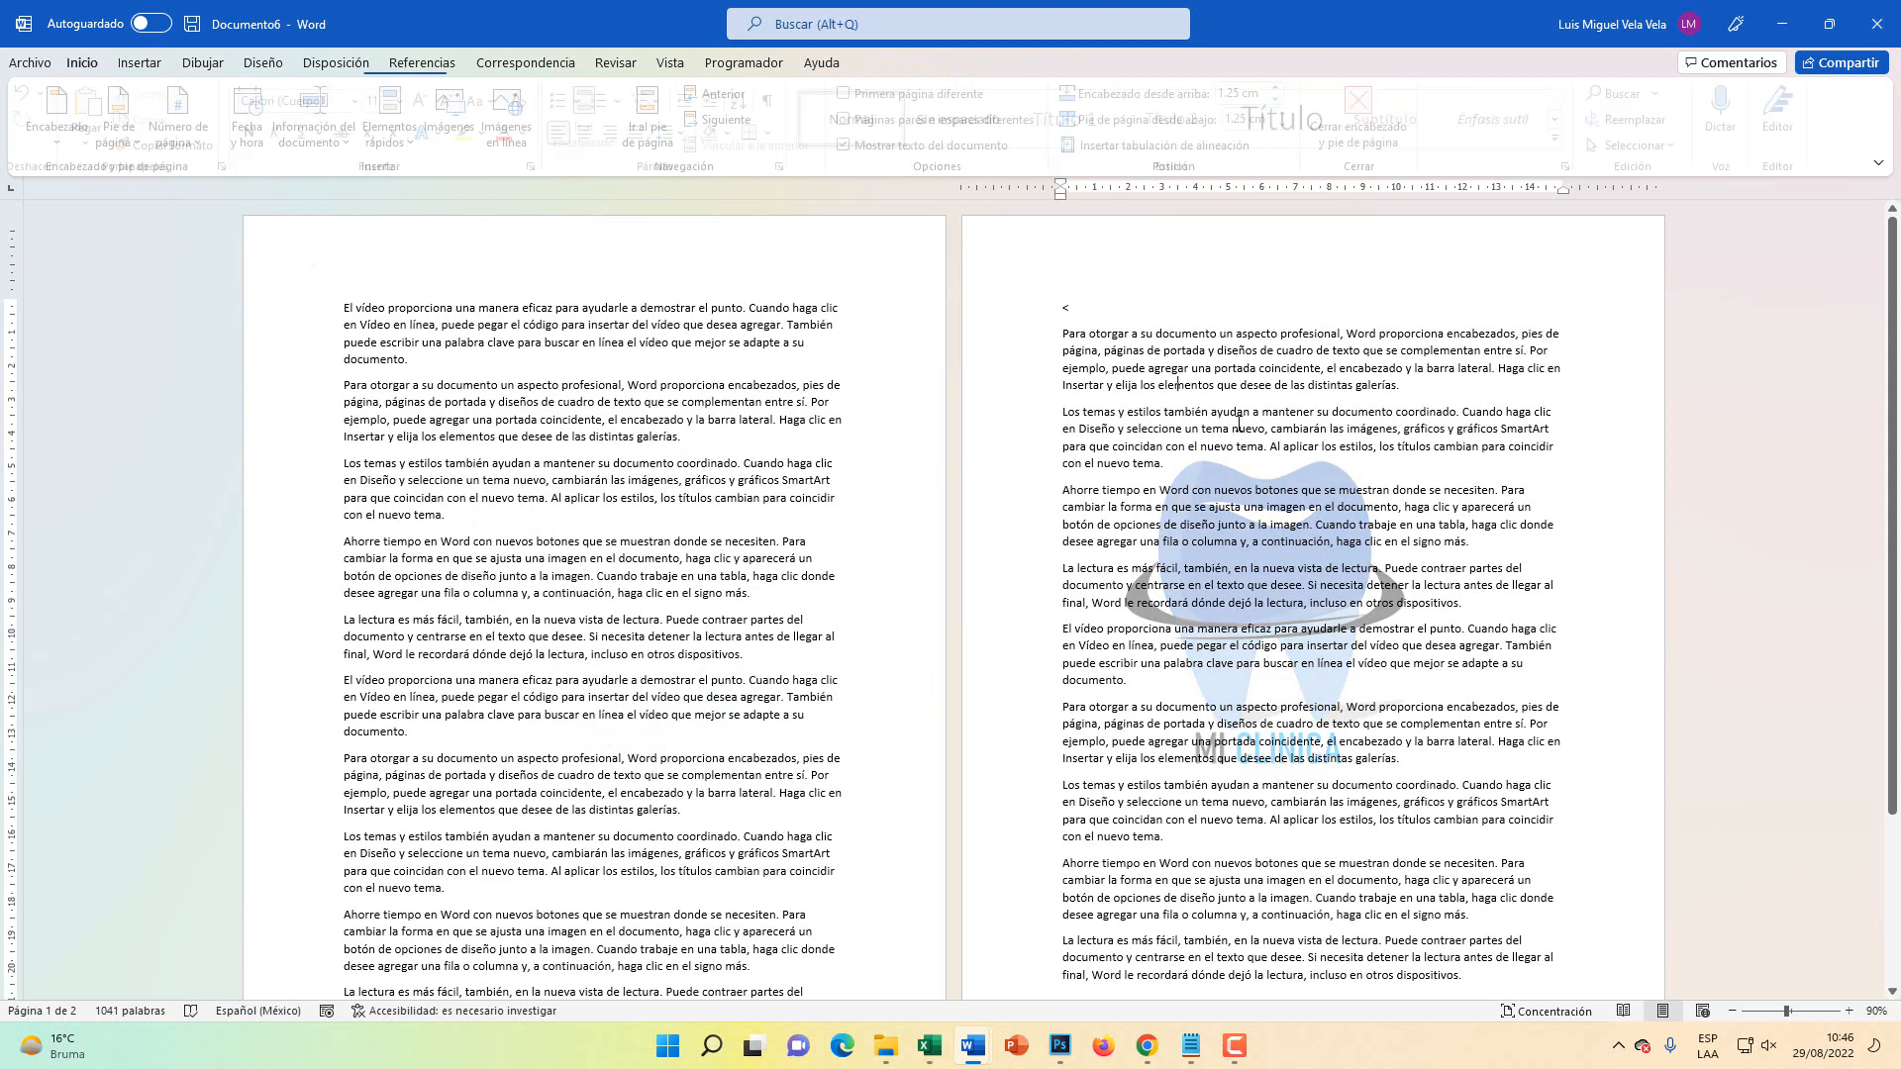
key(ctrl+z)
double_click(1149, 272)
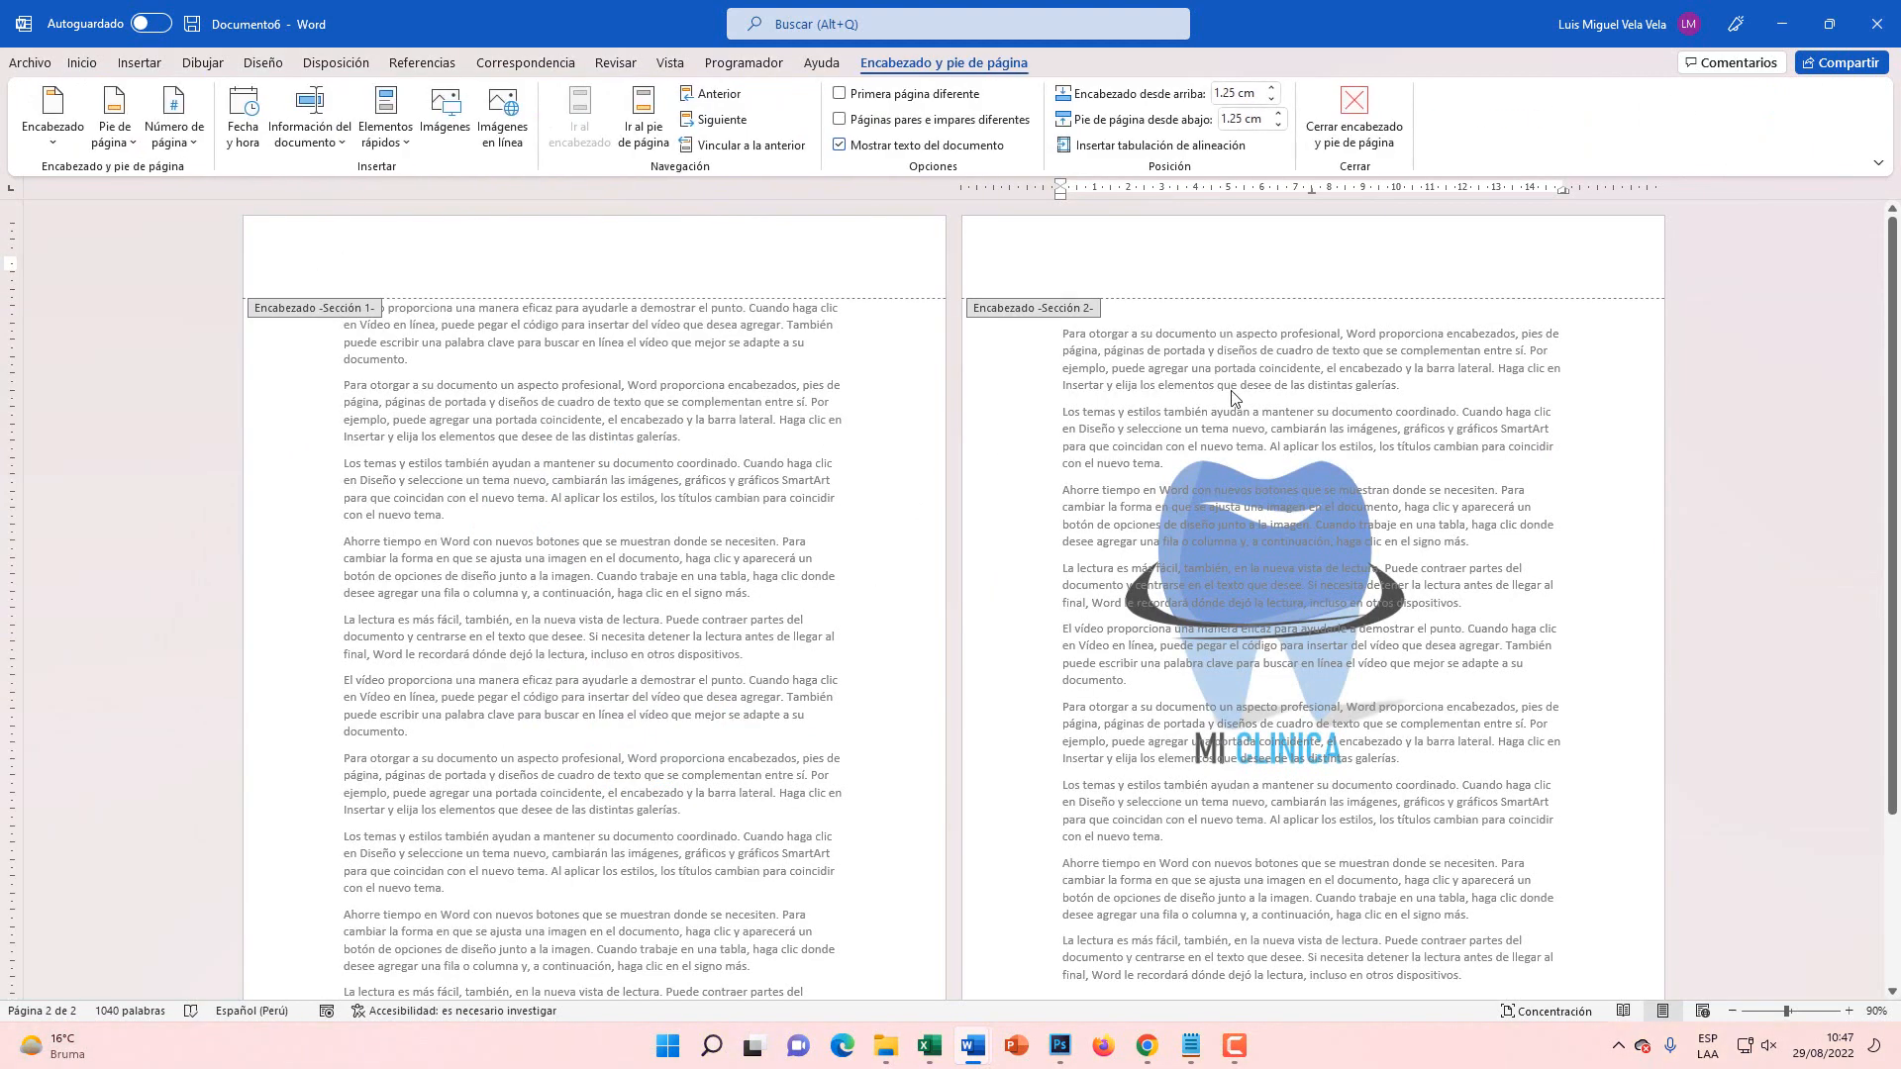
double_click(1233, 396)
- Add blank paragraphs after the document's last paragraph until it extends to five pages
scroll(1386, 594, down, 4)
click(1501, 738)
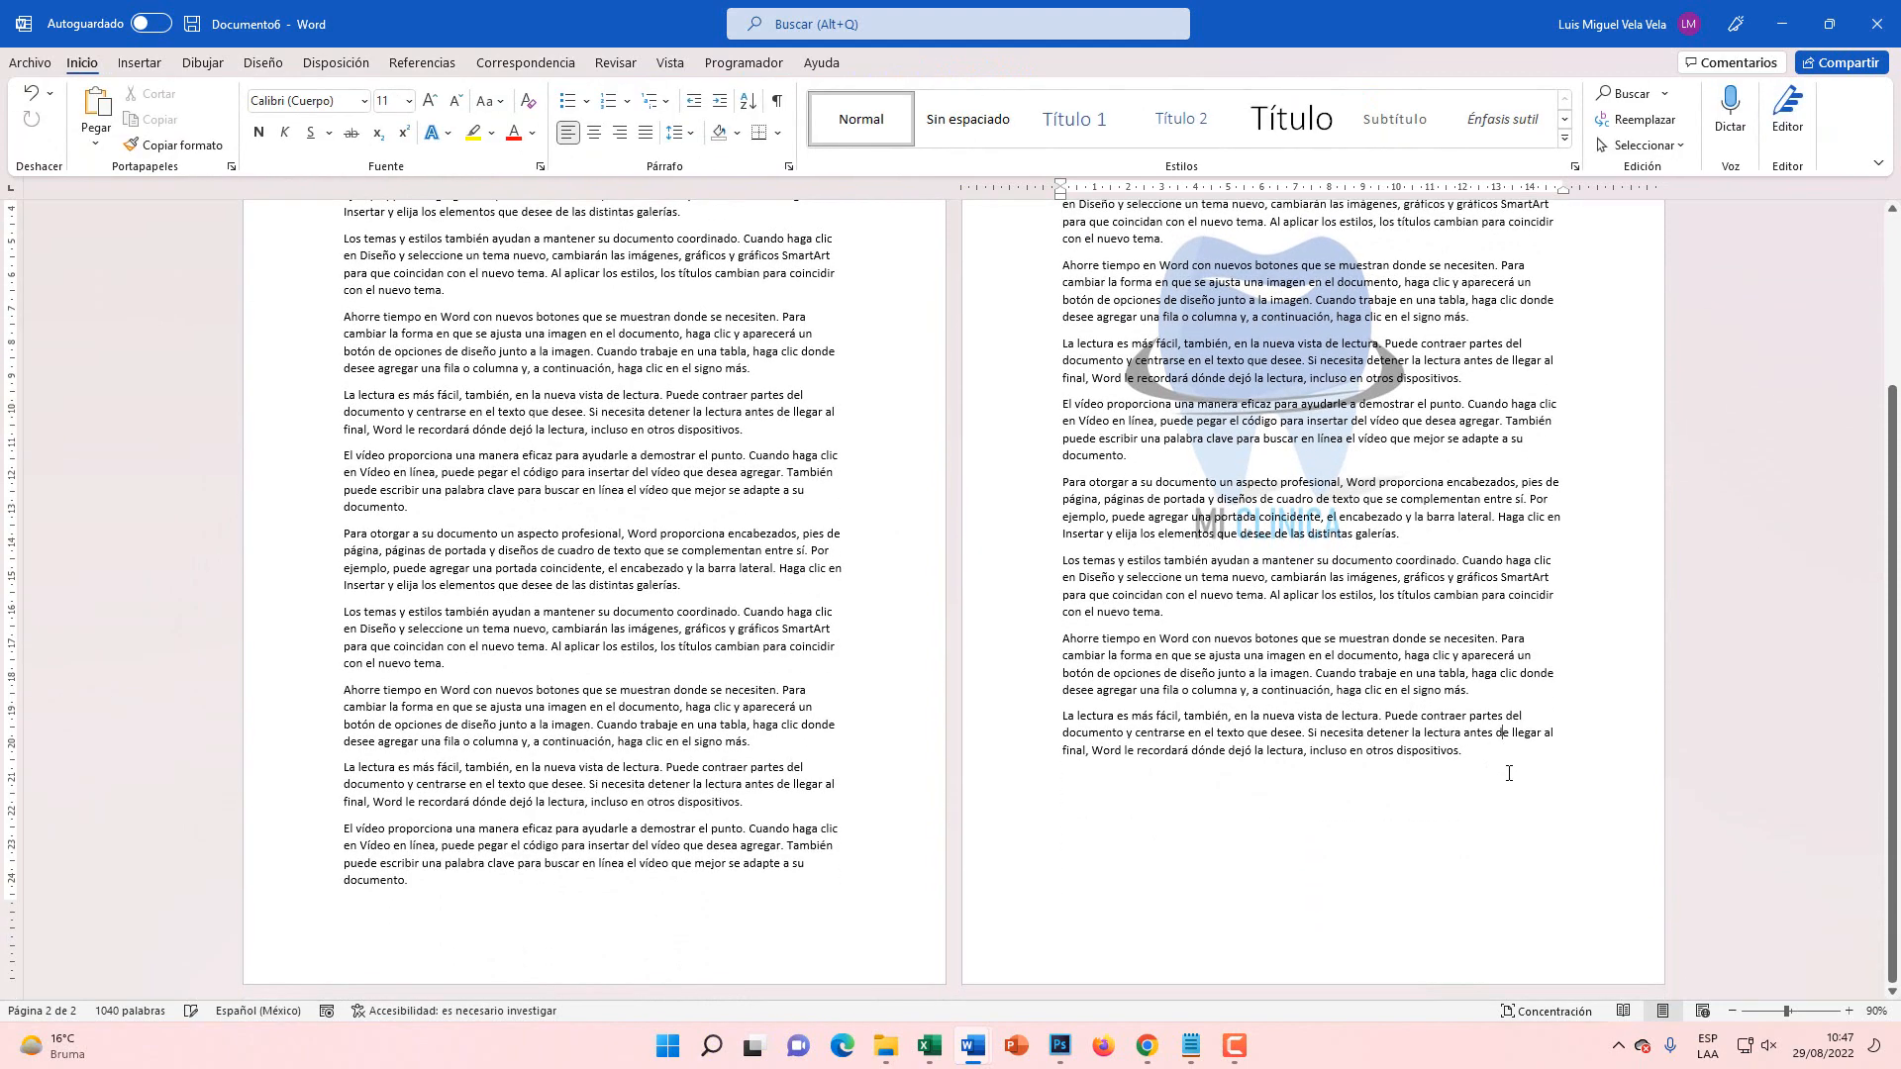
key(Return)
key(Return)
key(Return)
key(Return)
key(Return)
key(Return)
key(Return)
key(Return)
key(Return)
key(Return)
key(Return)
key(Return)
key(Return)
key(Return)
key(Return)
key(Return)
key(Return)
key(Return)
key(Return)
key(Return)
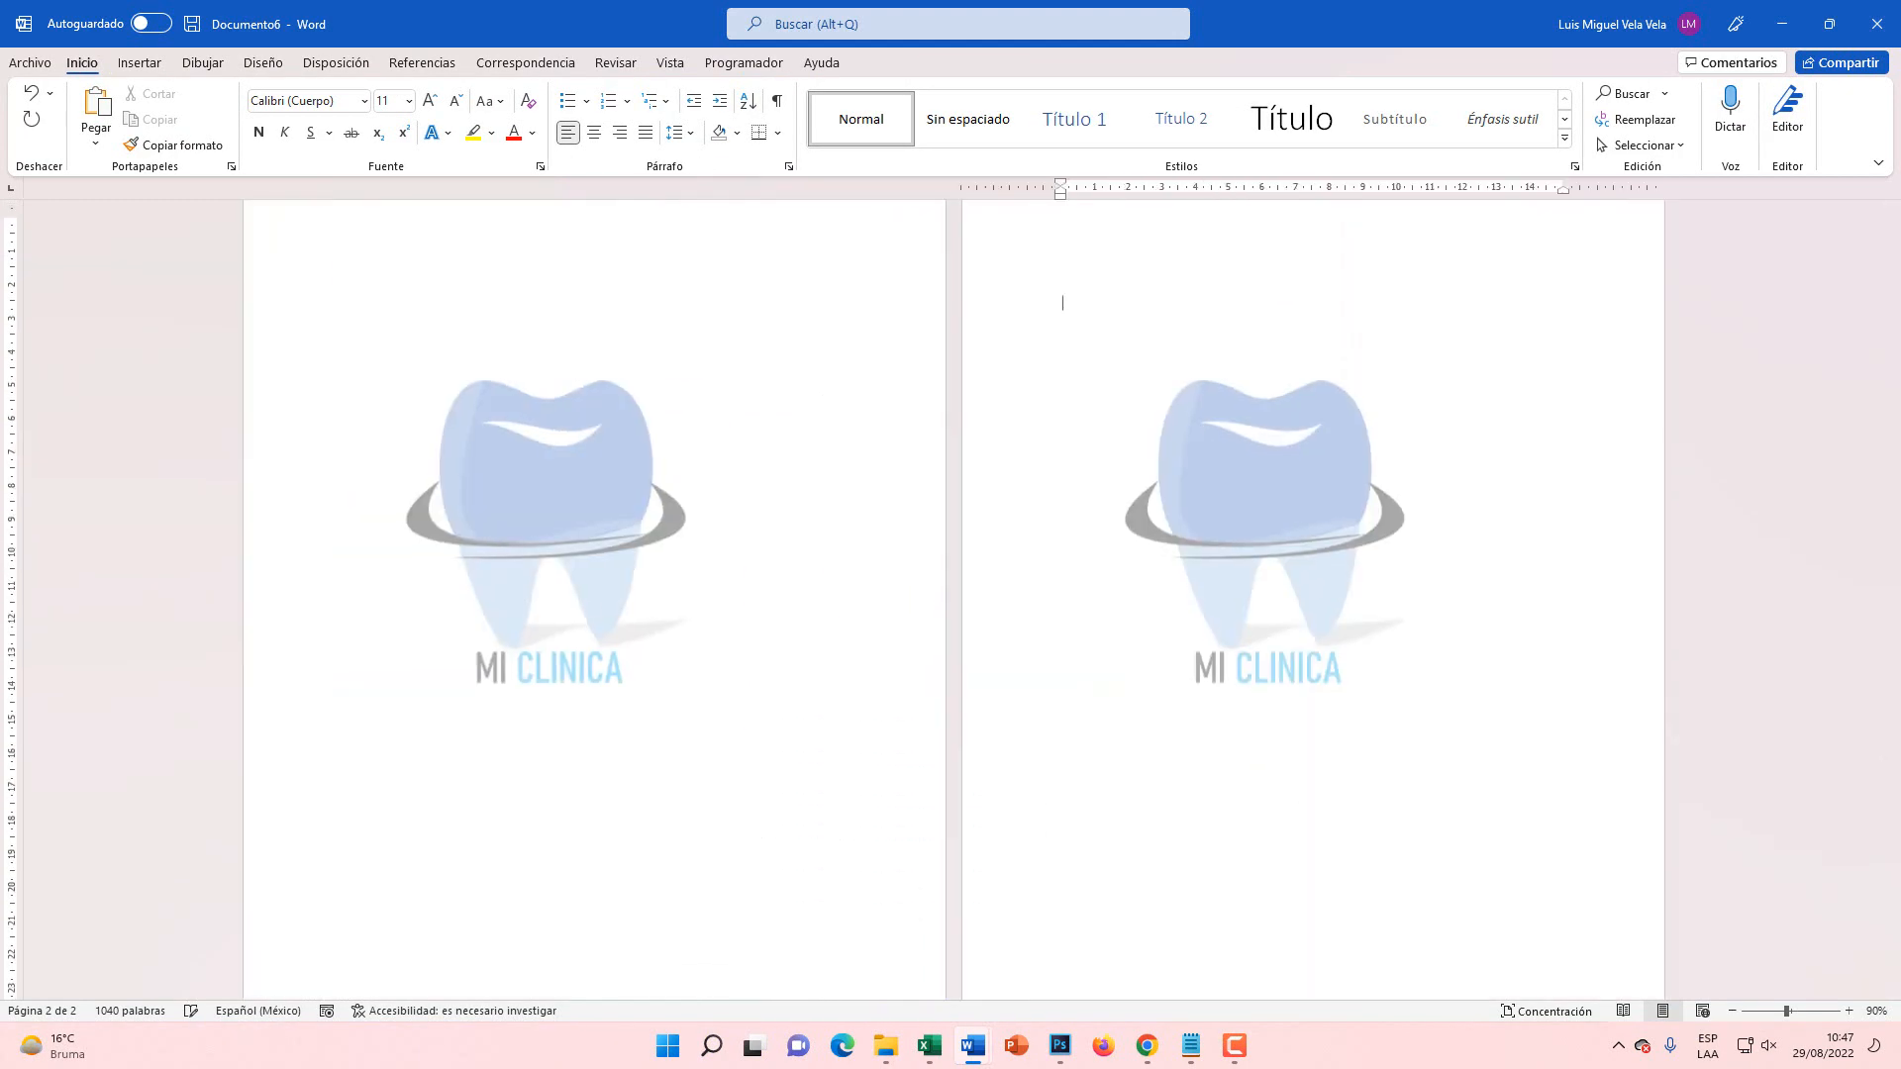
key(Return)
key(Return)
key(Return)
key(Return)
key(Return)
key(Return)
key(Return)
key(Return)
key(Return)
key(Return)
key(Return)
key(Return)
key(Return)
key(Return)
key(Return)
key(Return)
key(Return)
key(Return)
key(Return)
key(Return)
- Set the view zoom to 50% and examine which pages carry the logo watermark
scroll(1346, 839, up, 10)
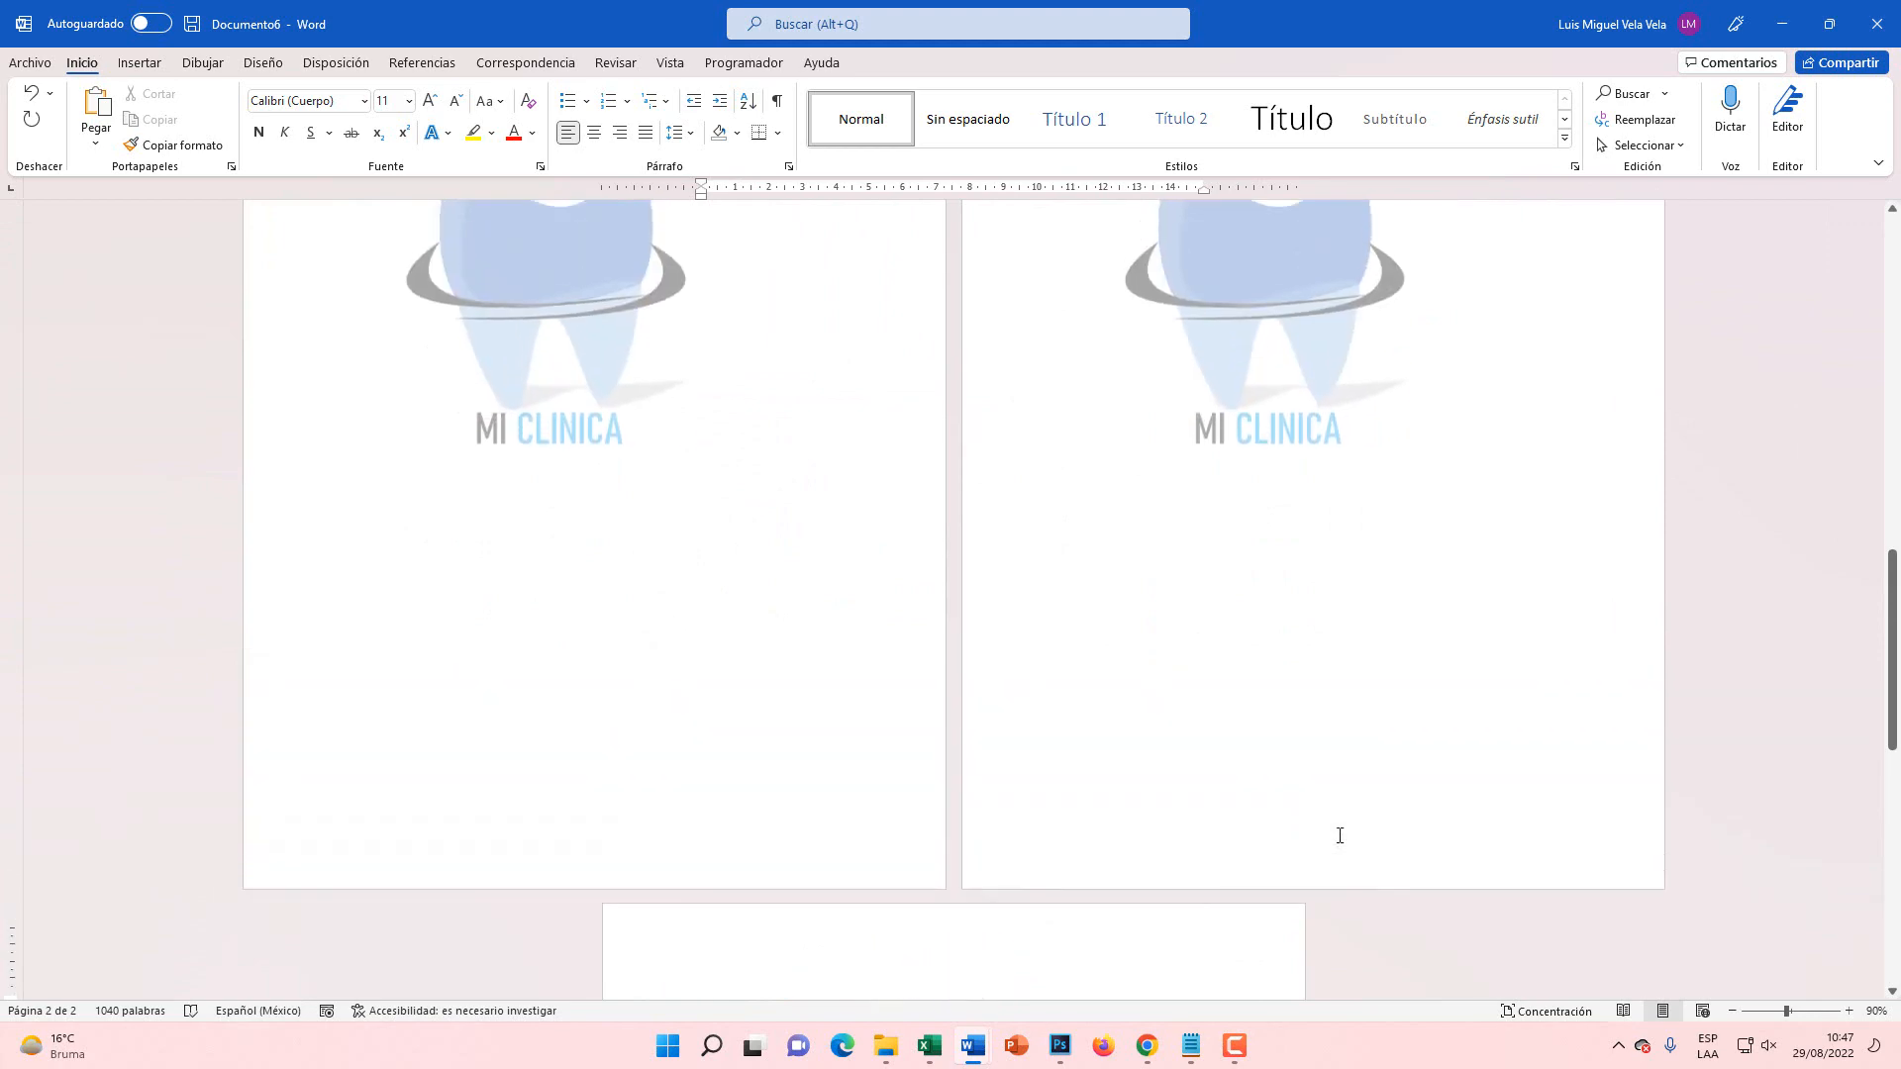
scroll(1340, 836, up, 10)
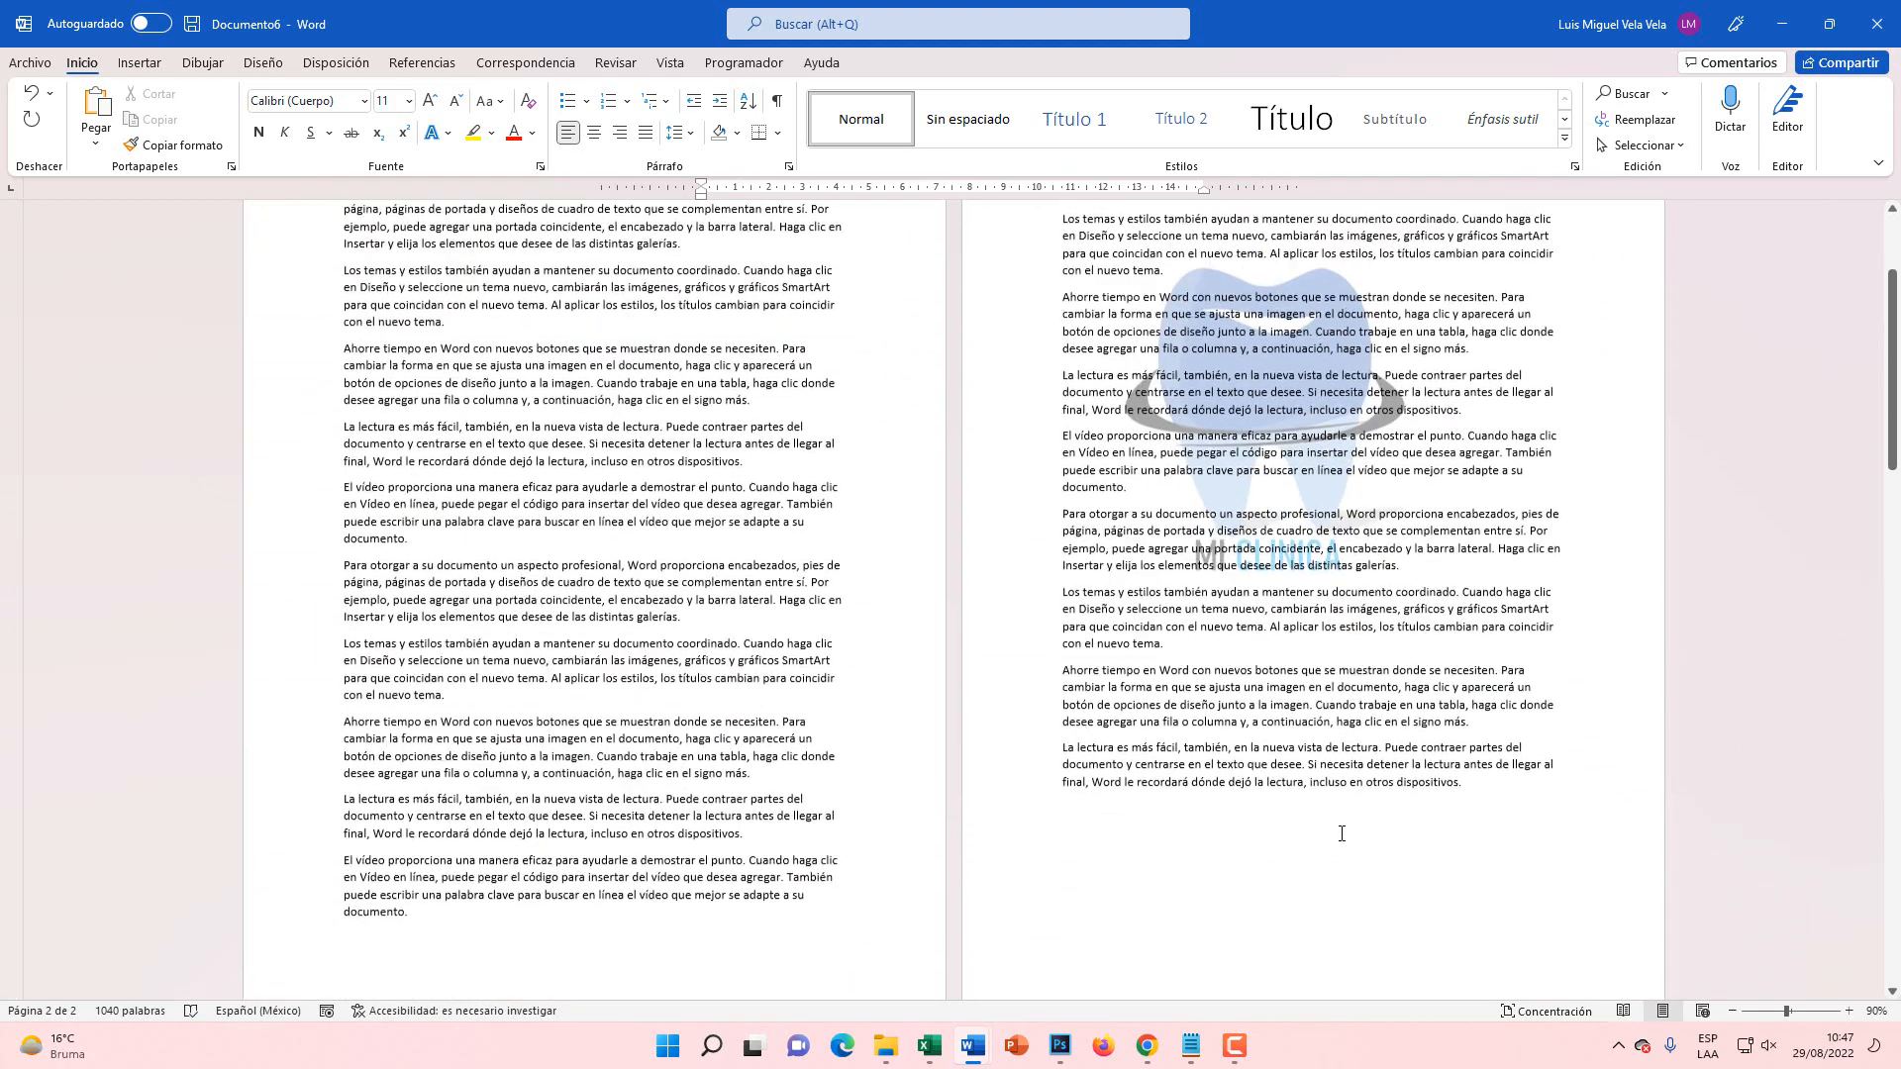
scroll(1341, 834, down, 2)
scroll(1340, 834, down, 10)
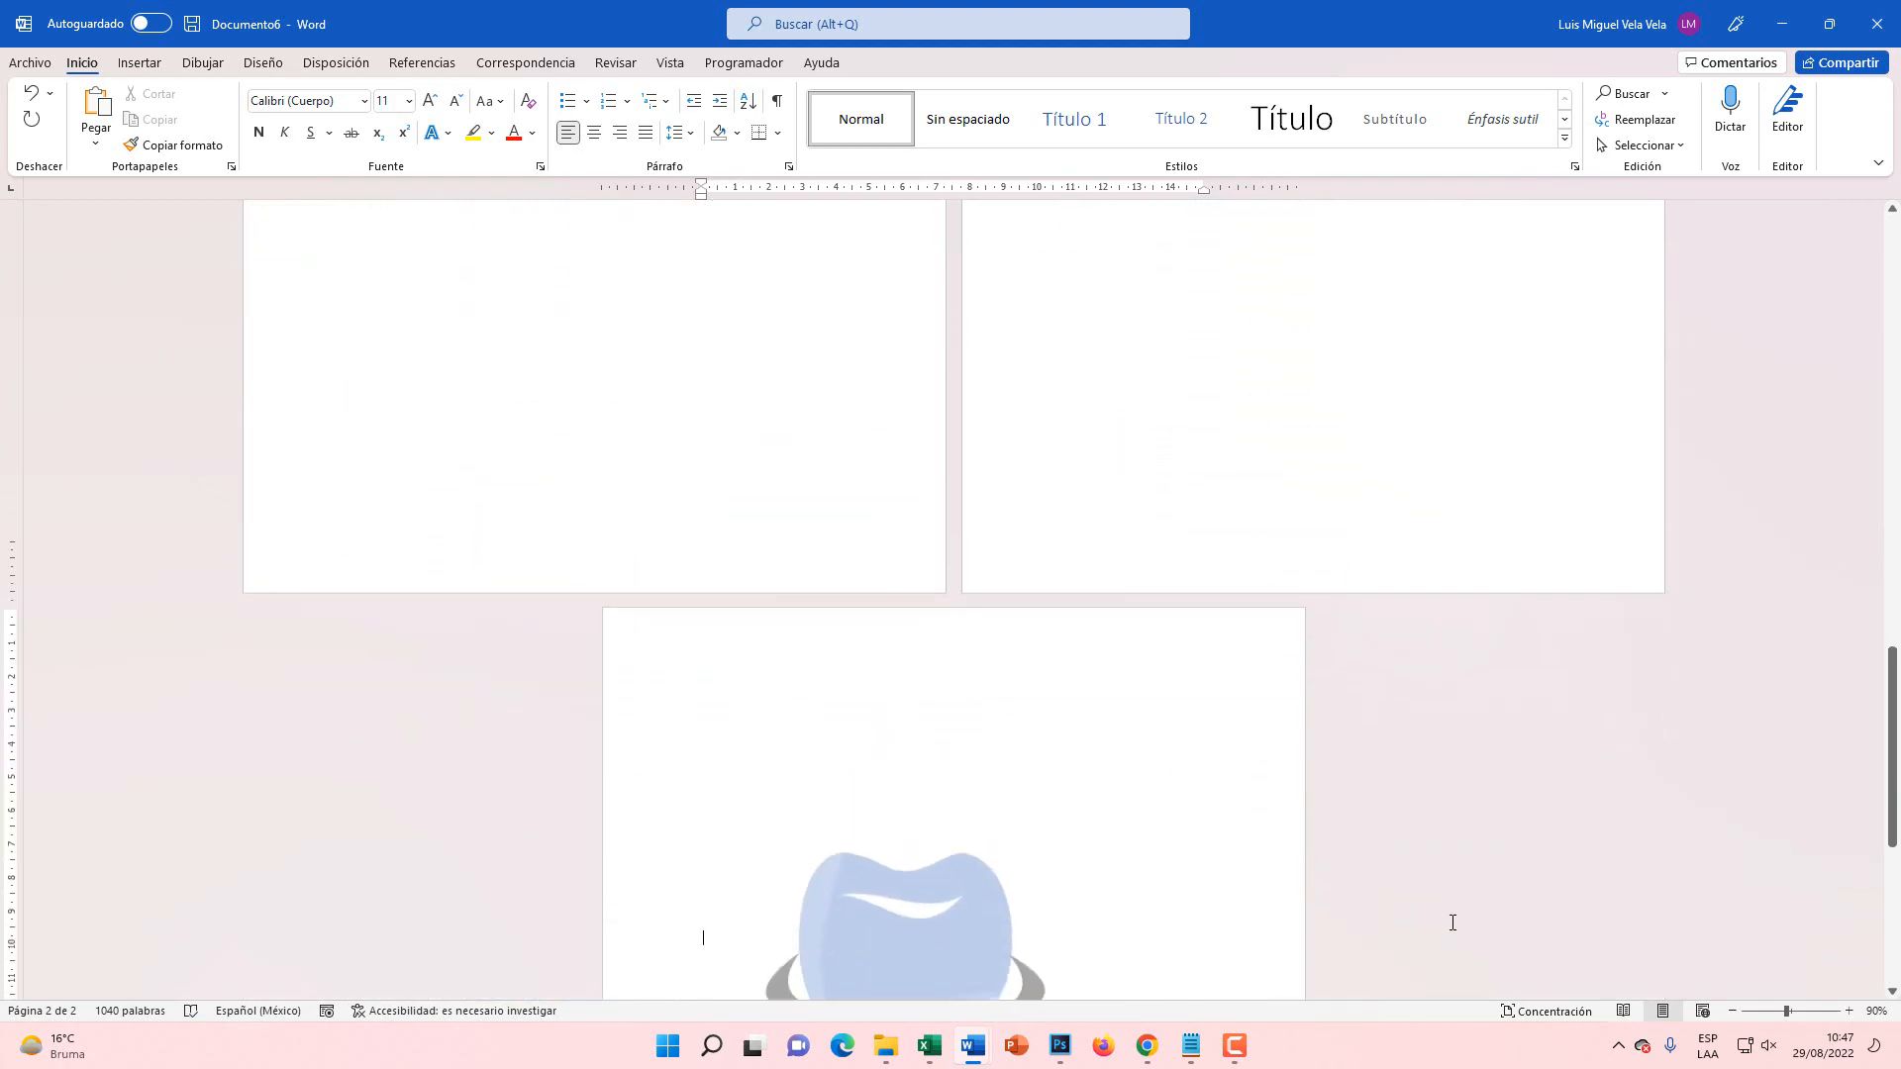
click(1734, 1013)
click(1734, 1013)
click(1735, 1013)
click(1734, 1013)
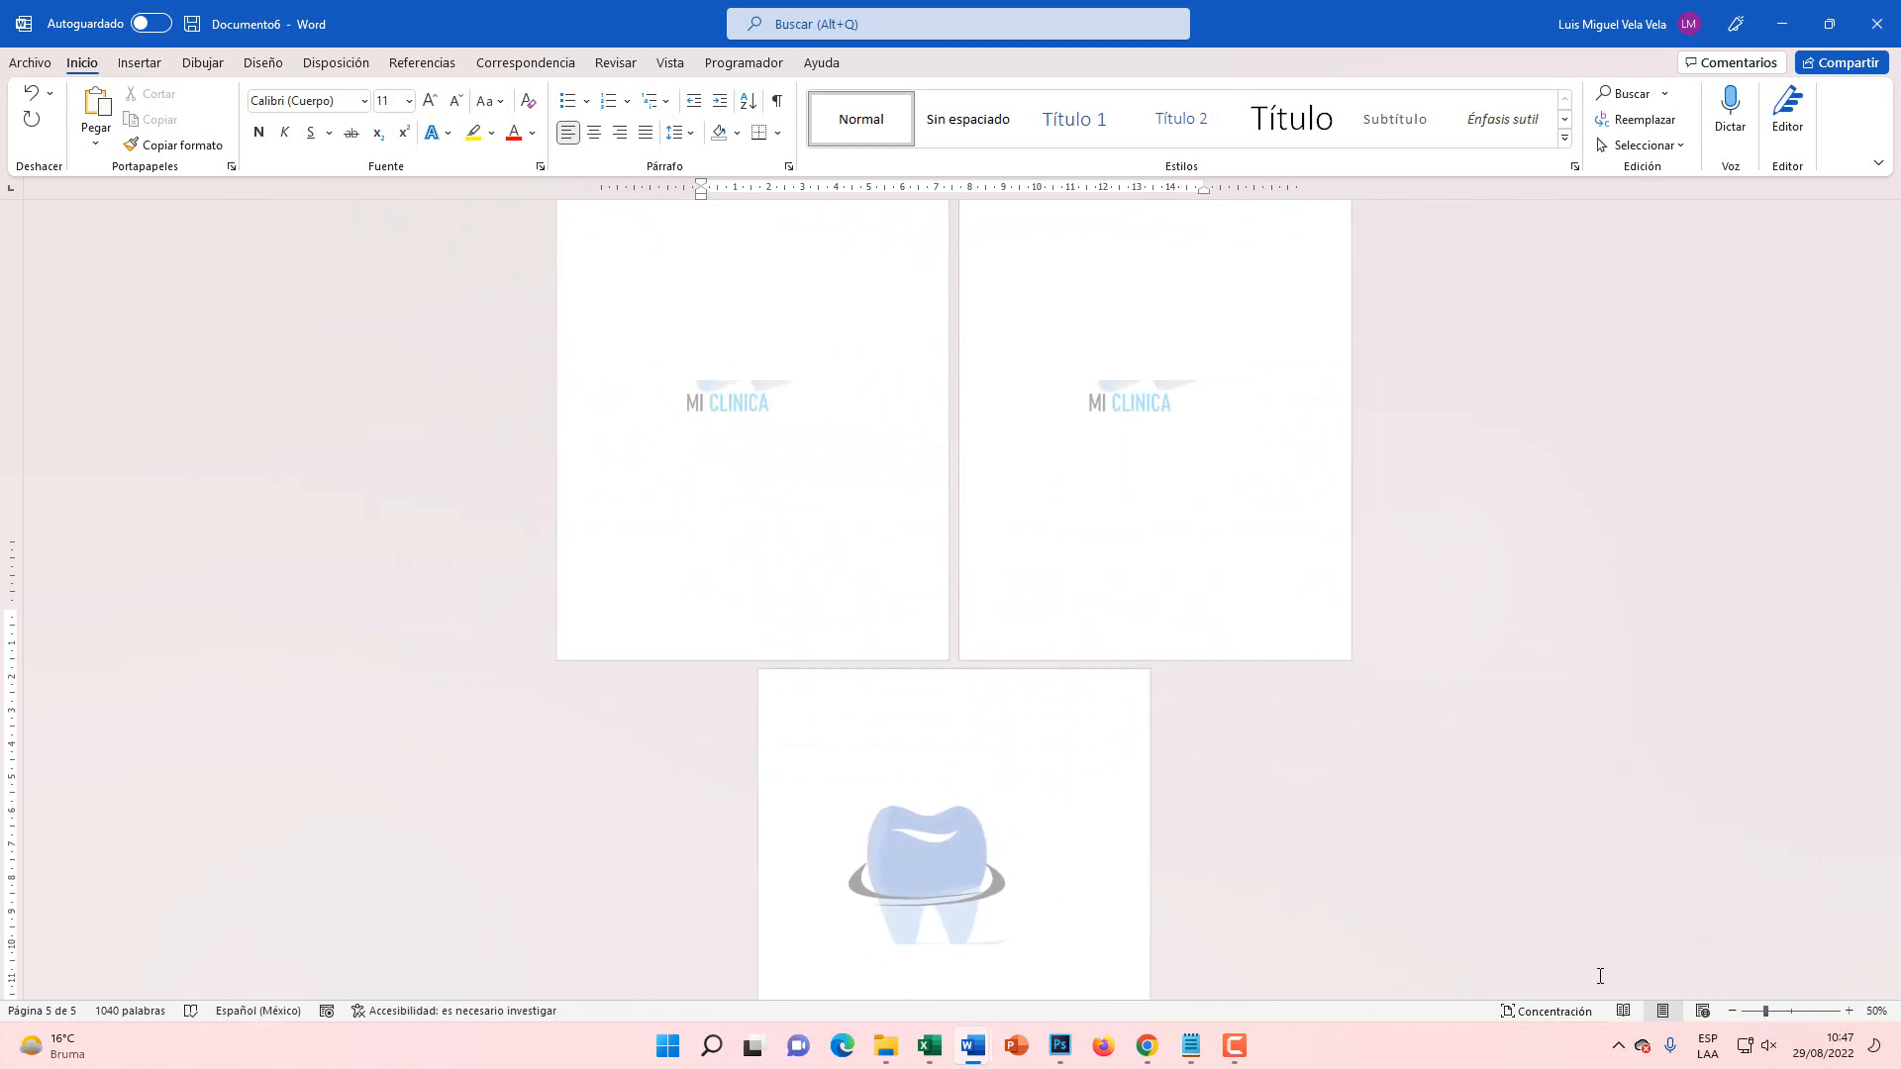
scroll(1205, 755, up, 1)
scroll(1205, 755, down, 4)
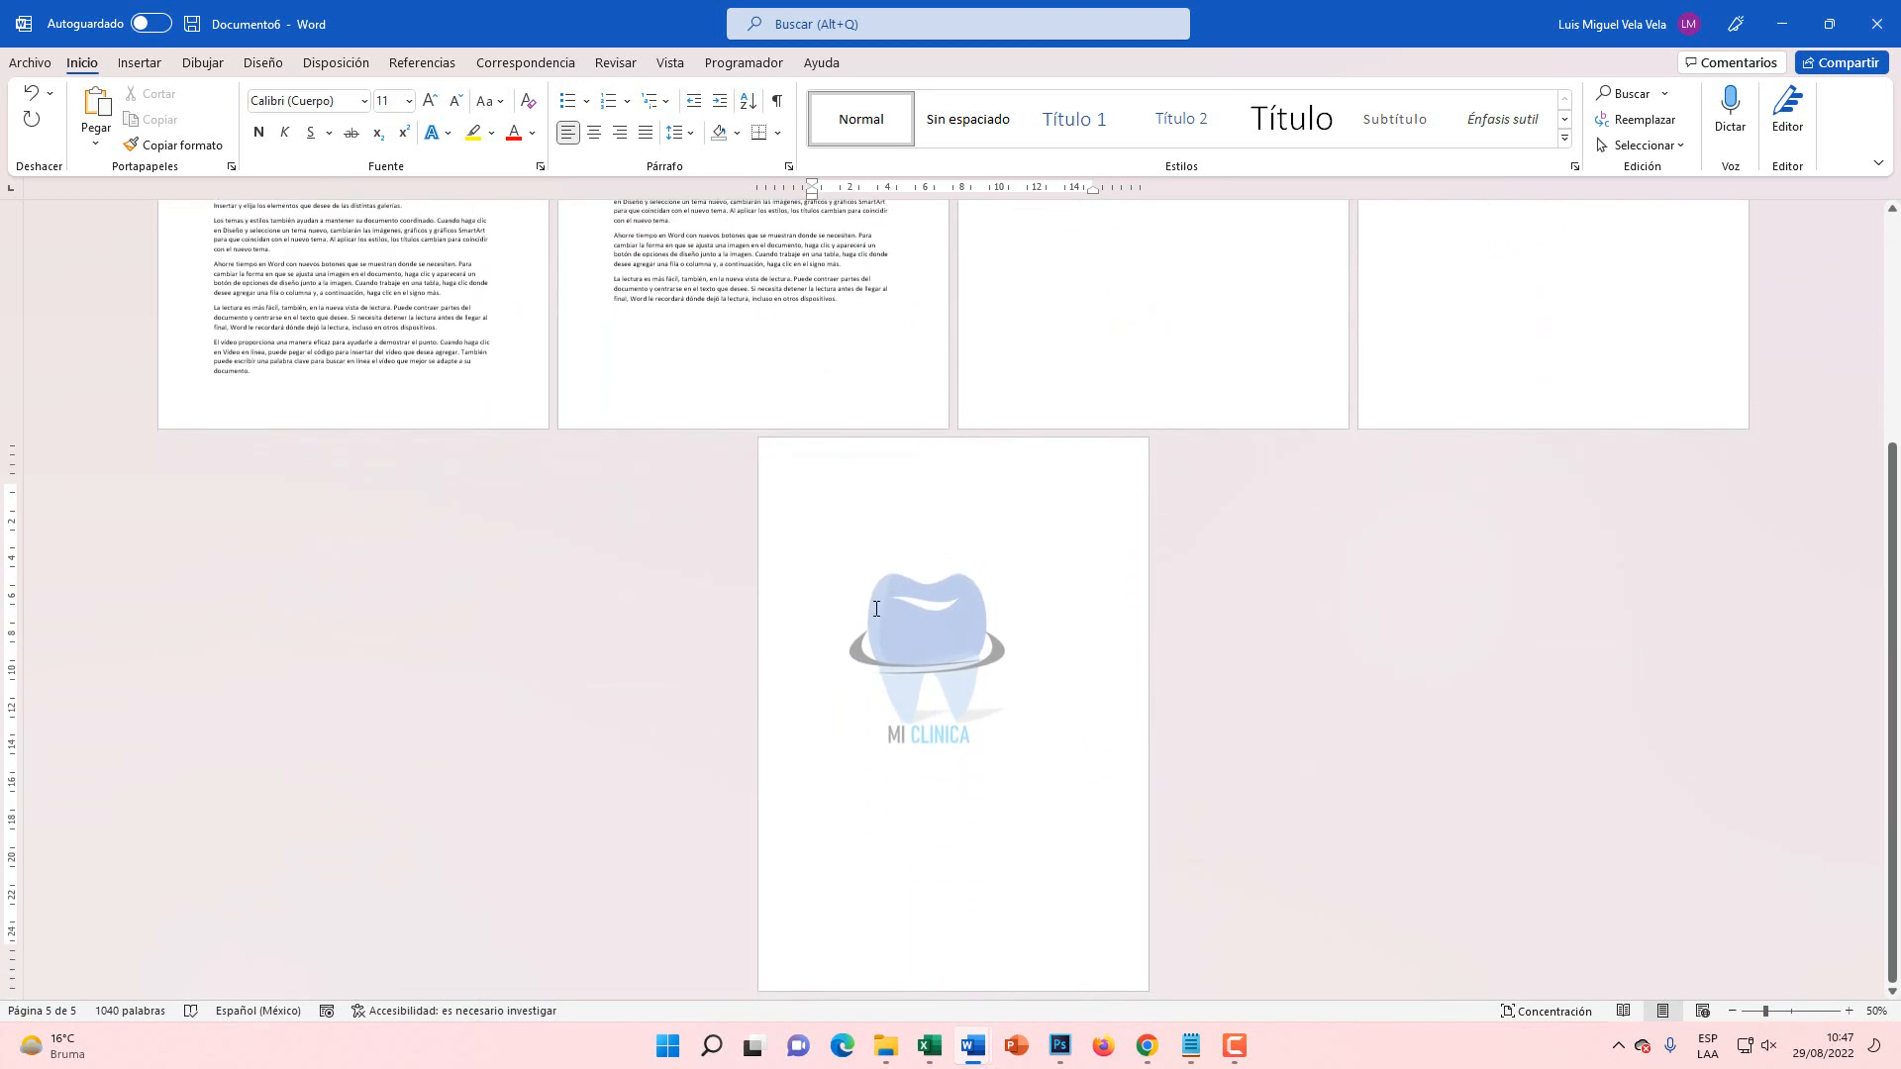
scroll(1316, 861, up, 3)
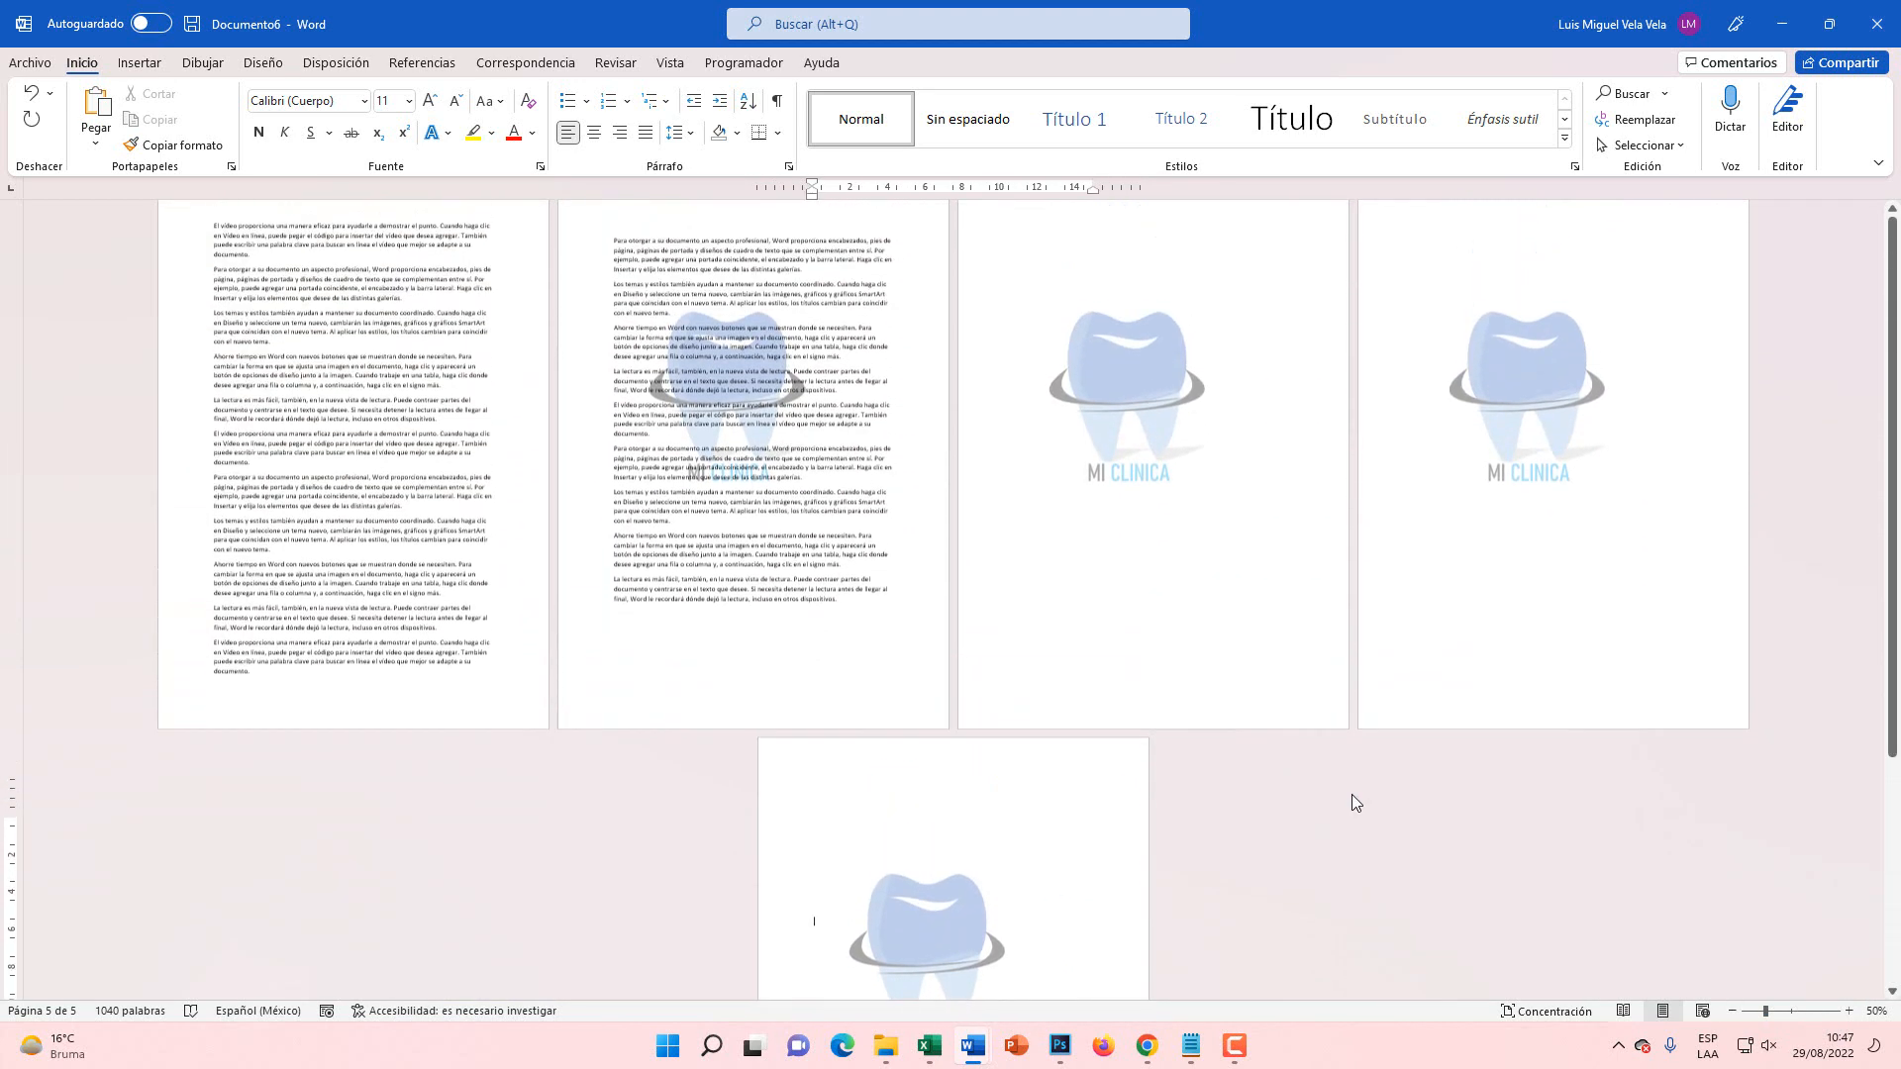
- Place the cursor in a blank paragraph near the end of page four
click(1502, 699)
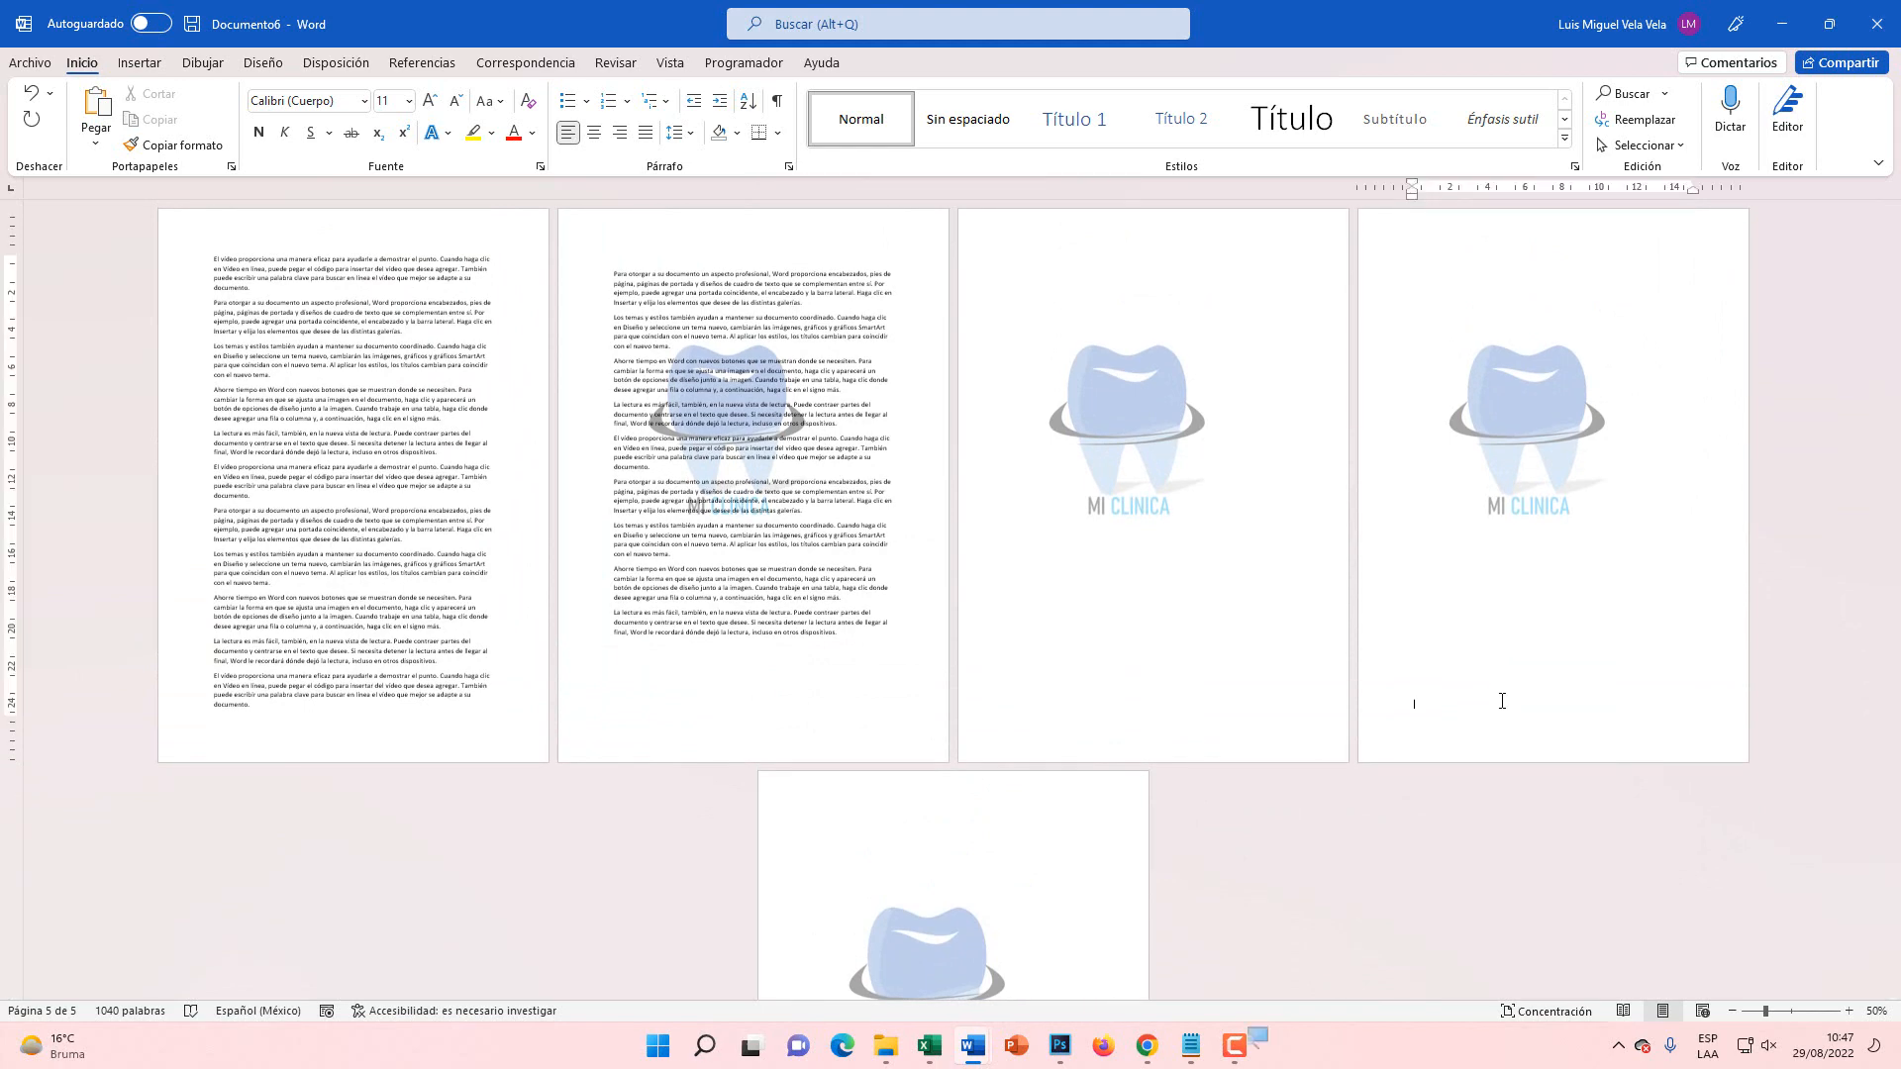
key(super+plus)
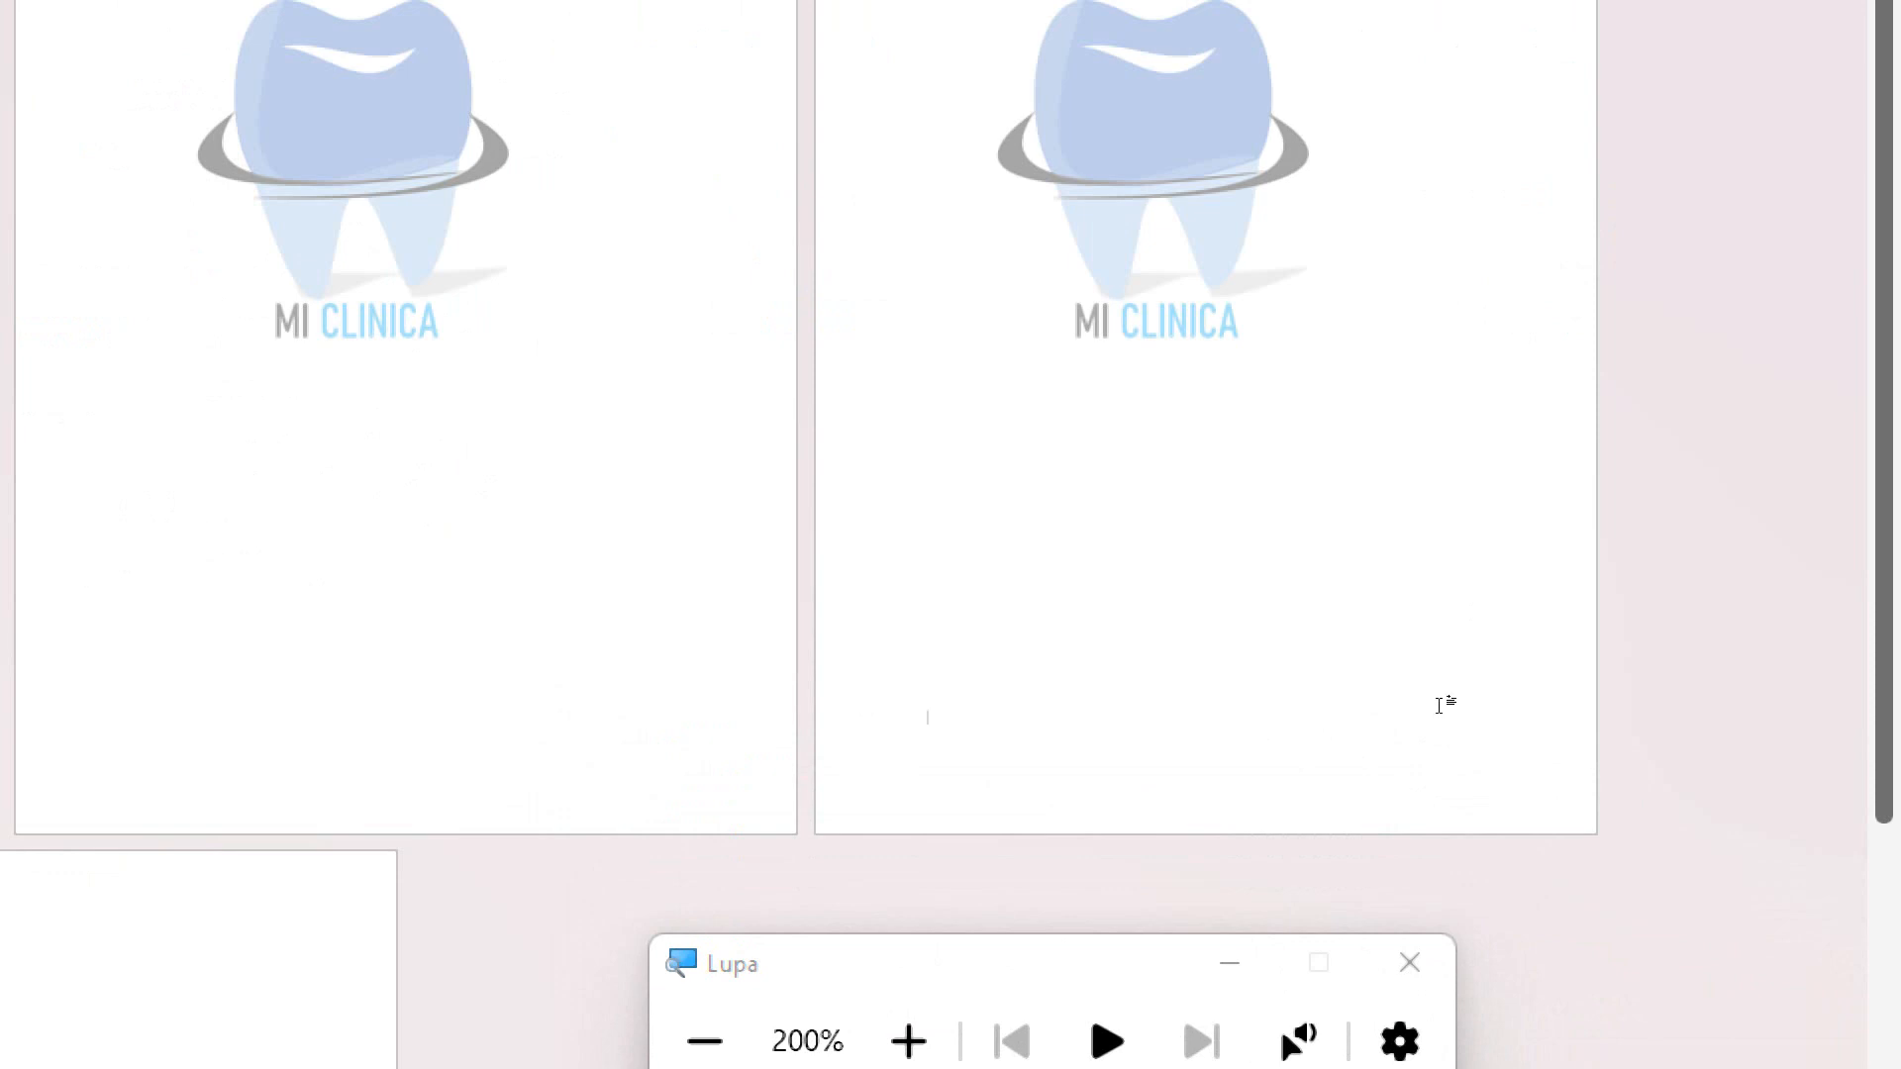
key(super+Escape)
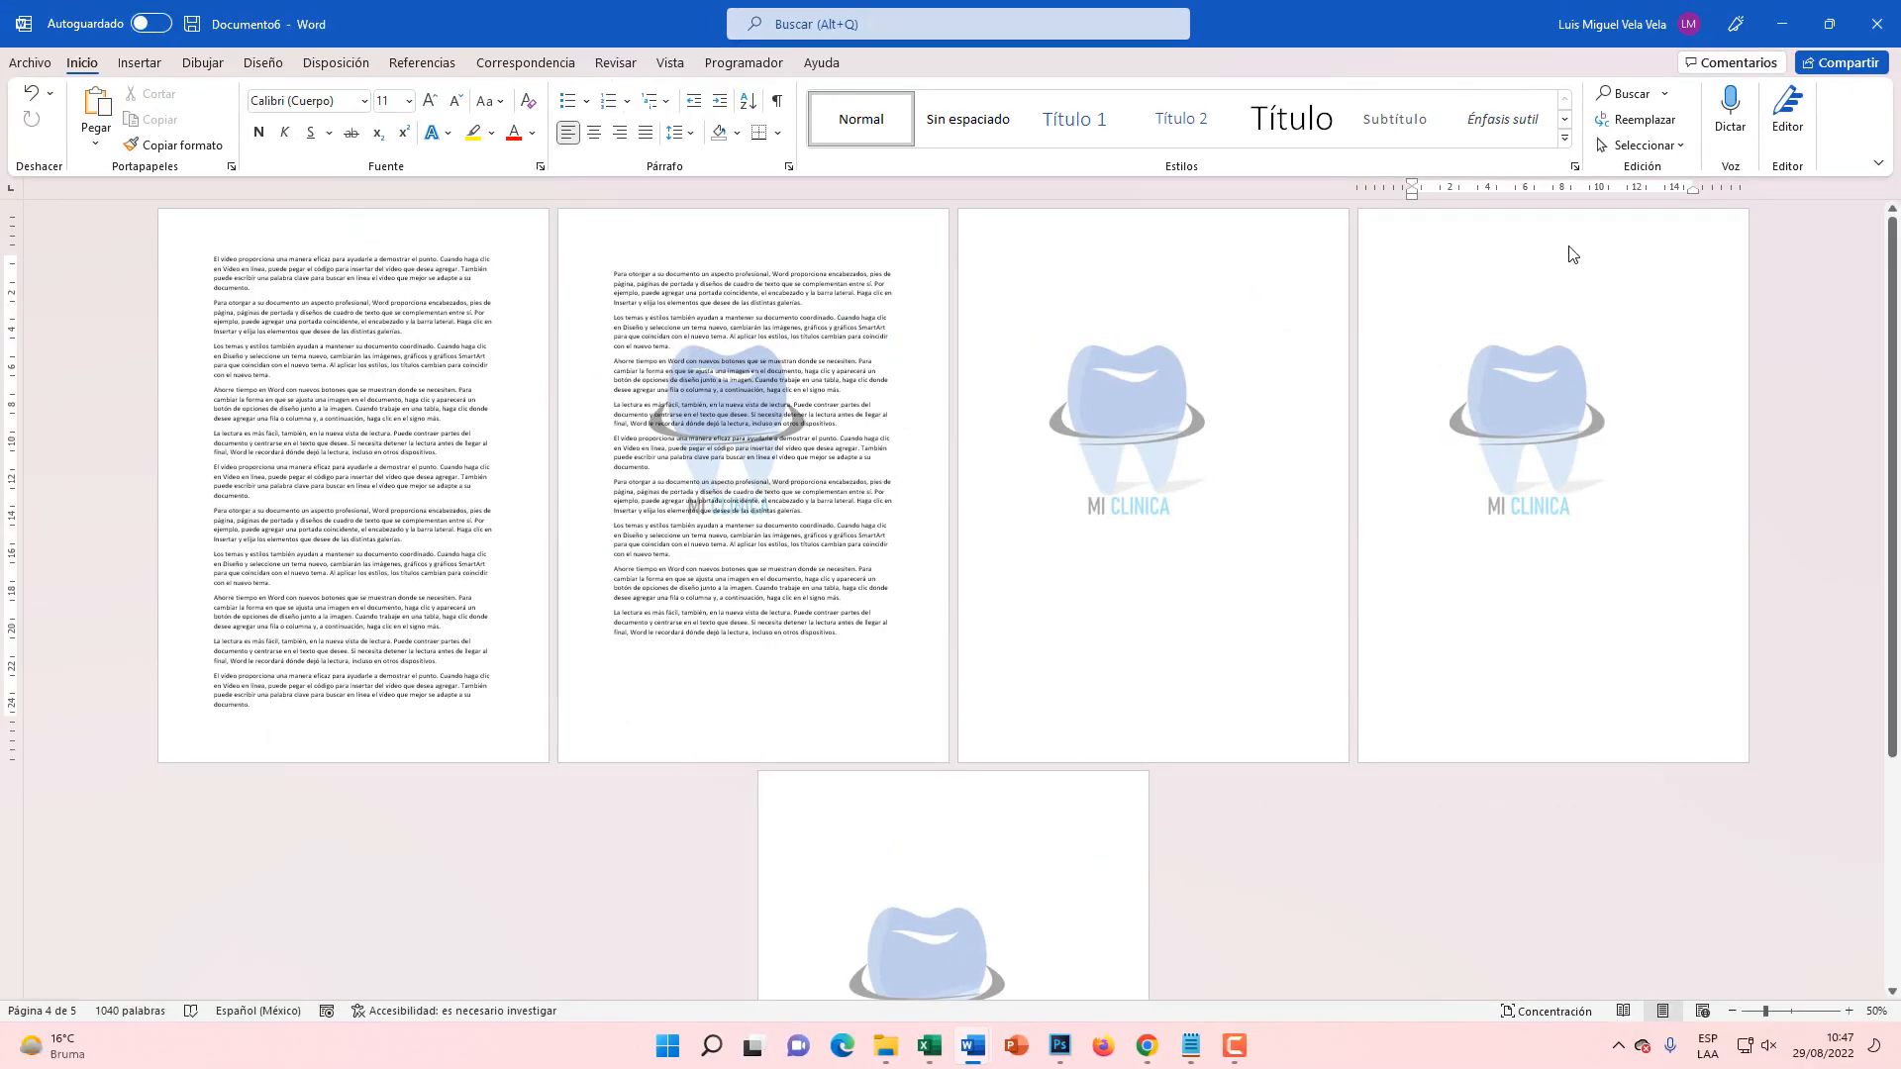
- Try deleting the logo through the header on page three, undo the deletion and return to the body text
key(super+plus)
double_click(1620, 235)
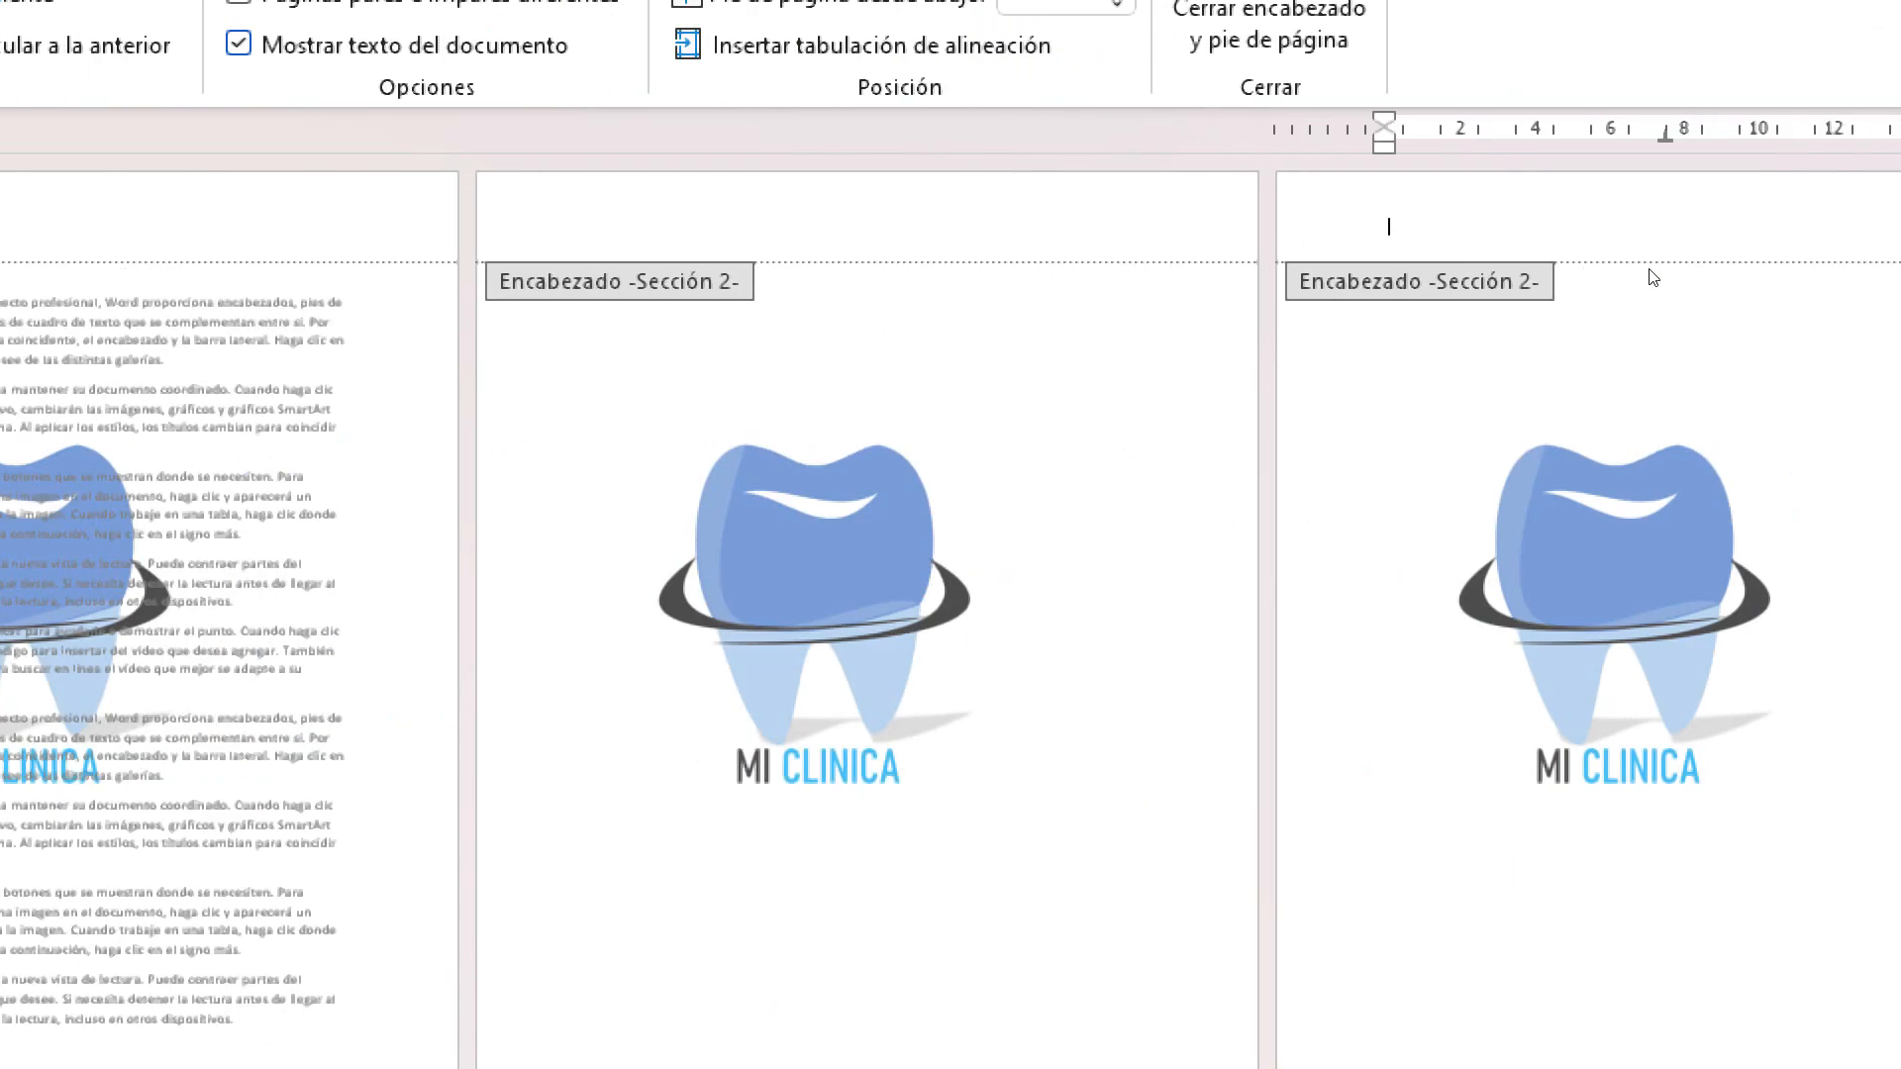
key(super+Escape)
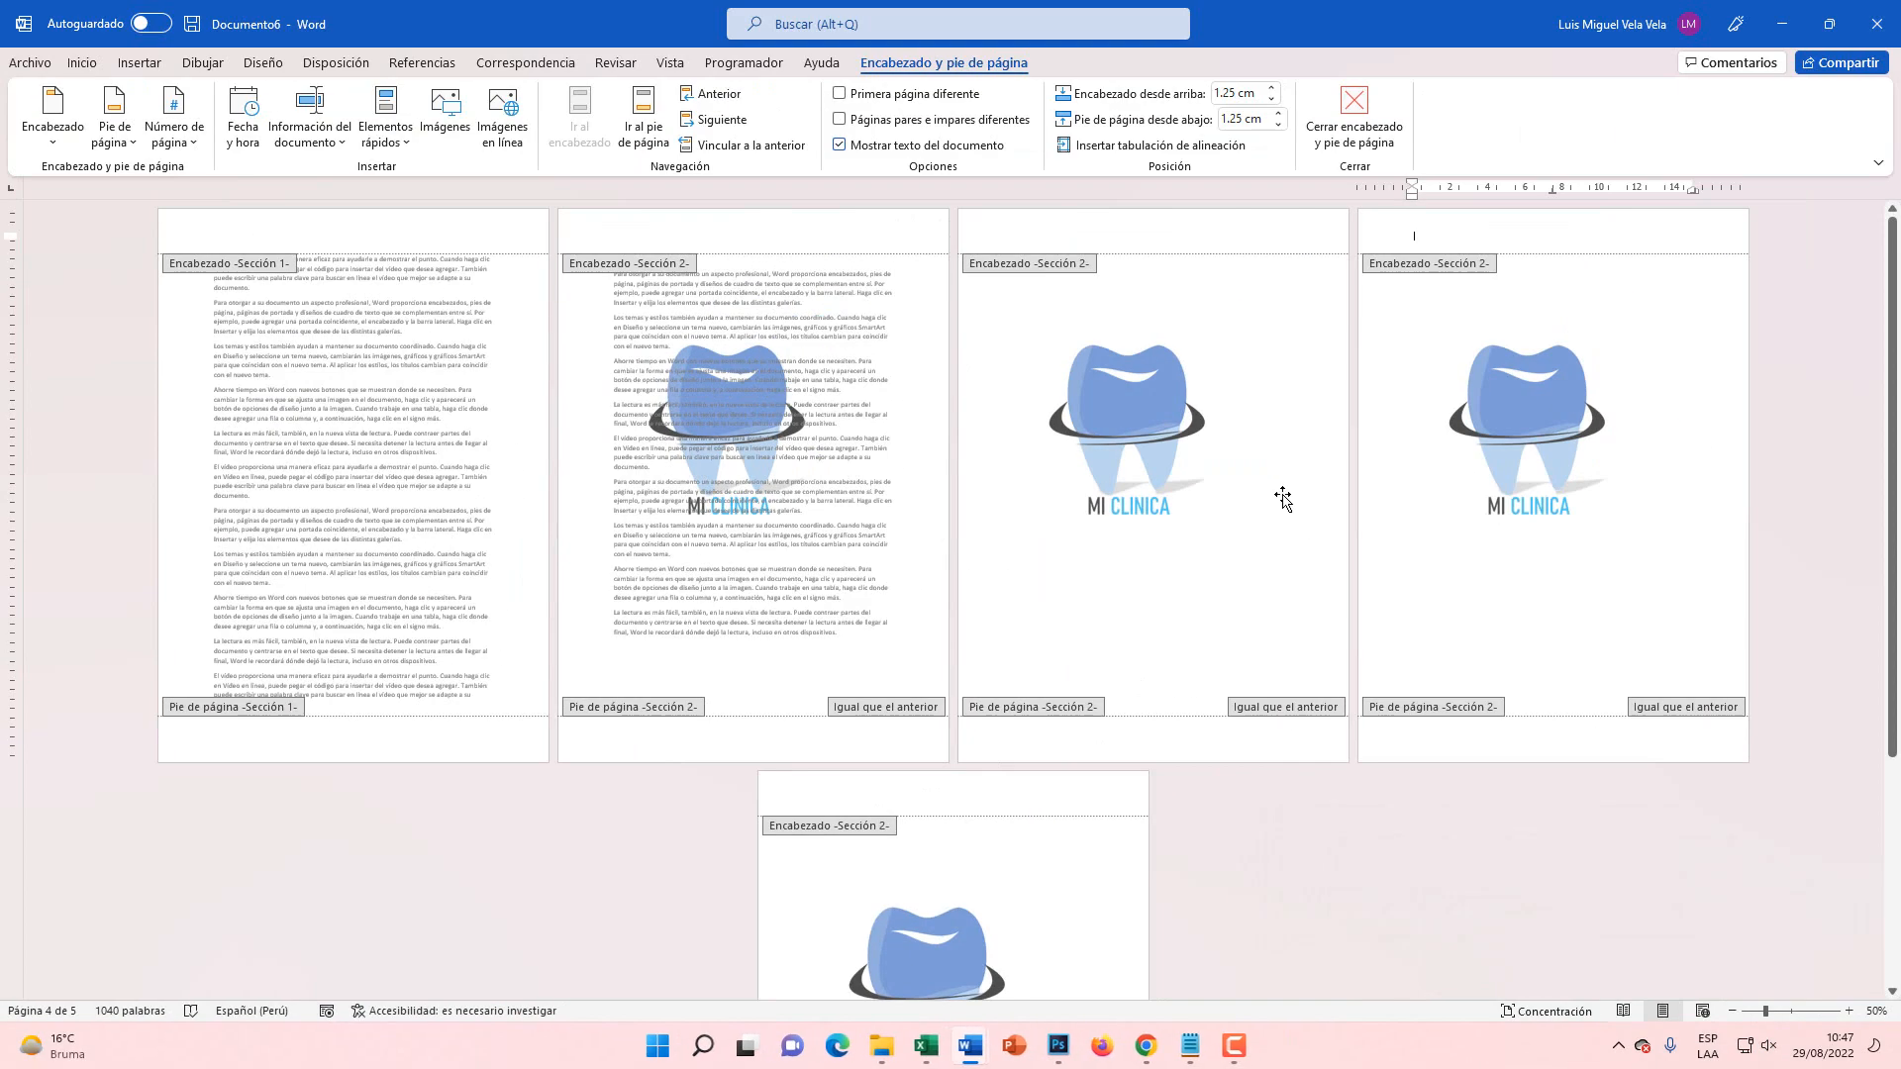
drag(1235, 501, 1146, 424)
key(Delete)
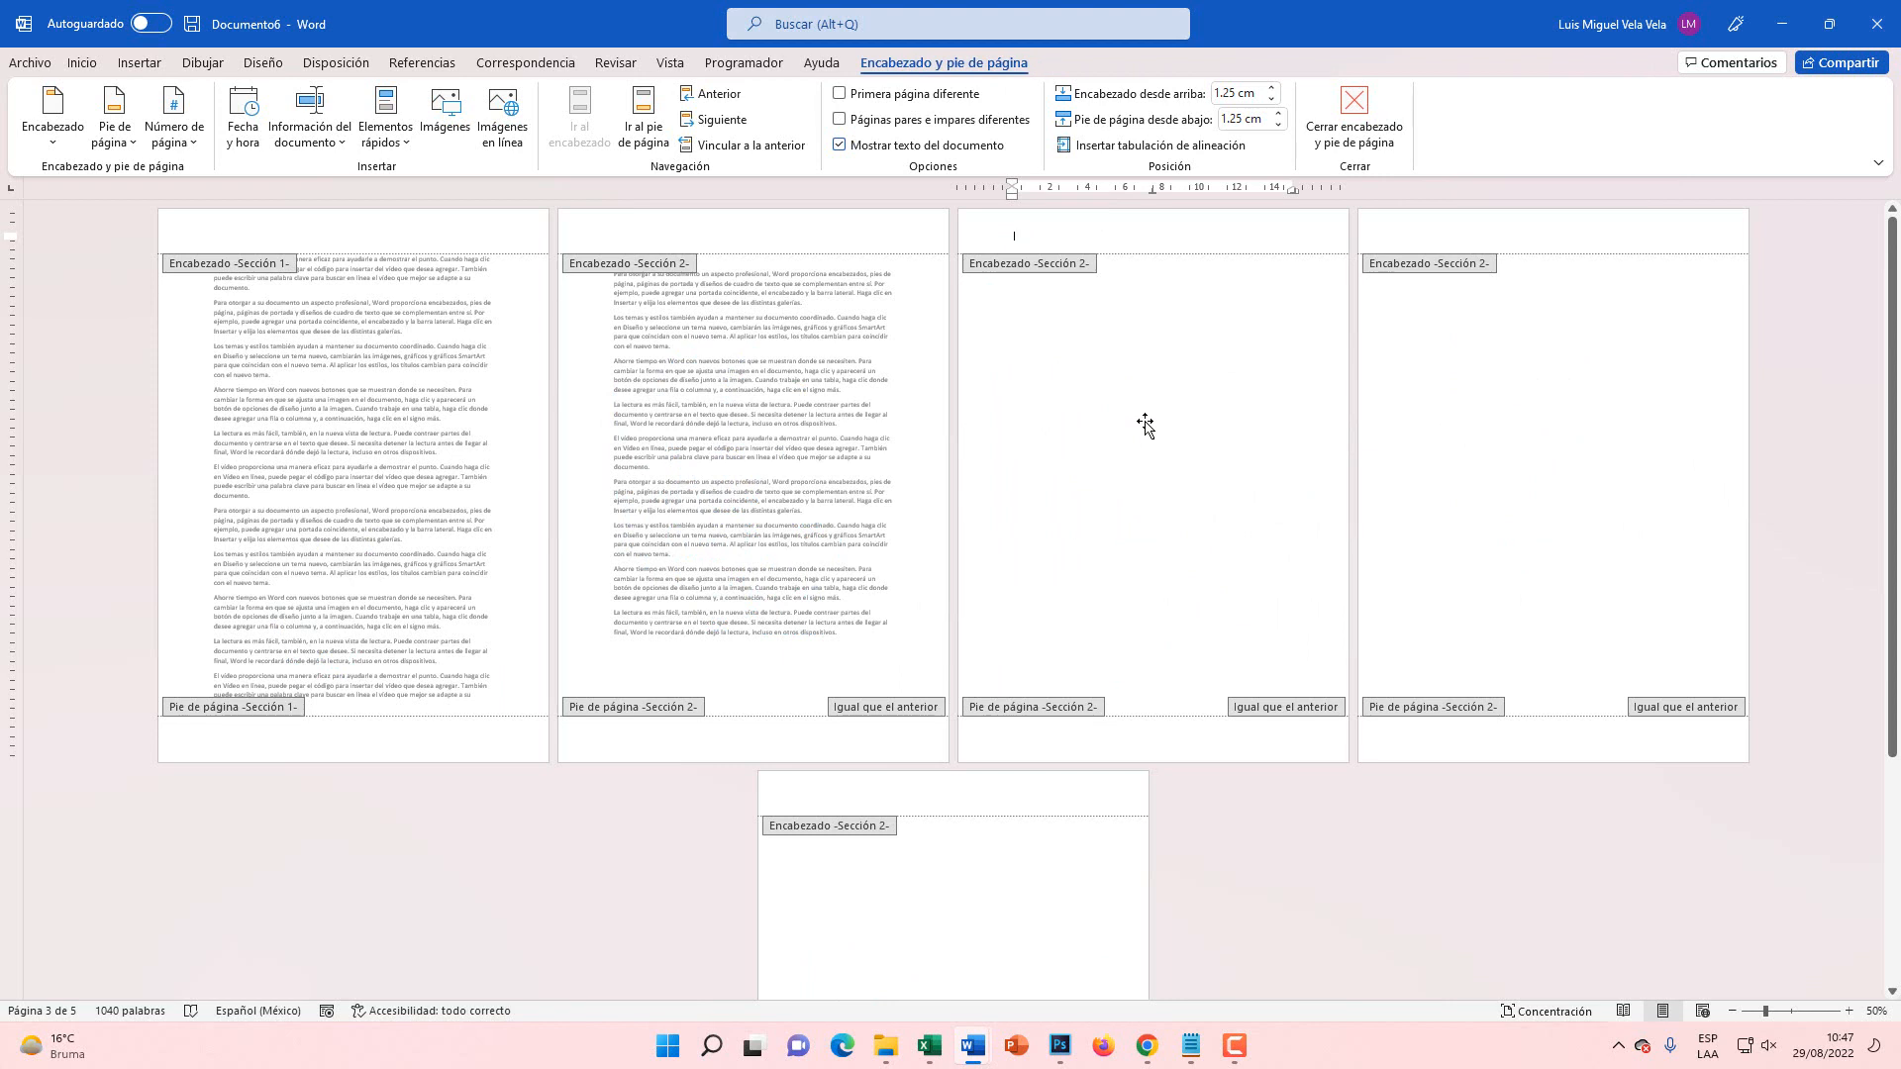
key(ctrl+z)
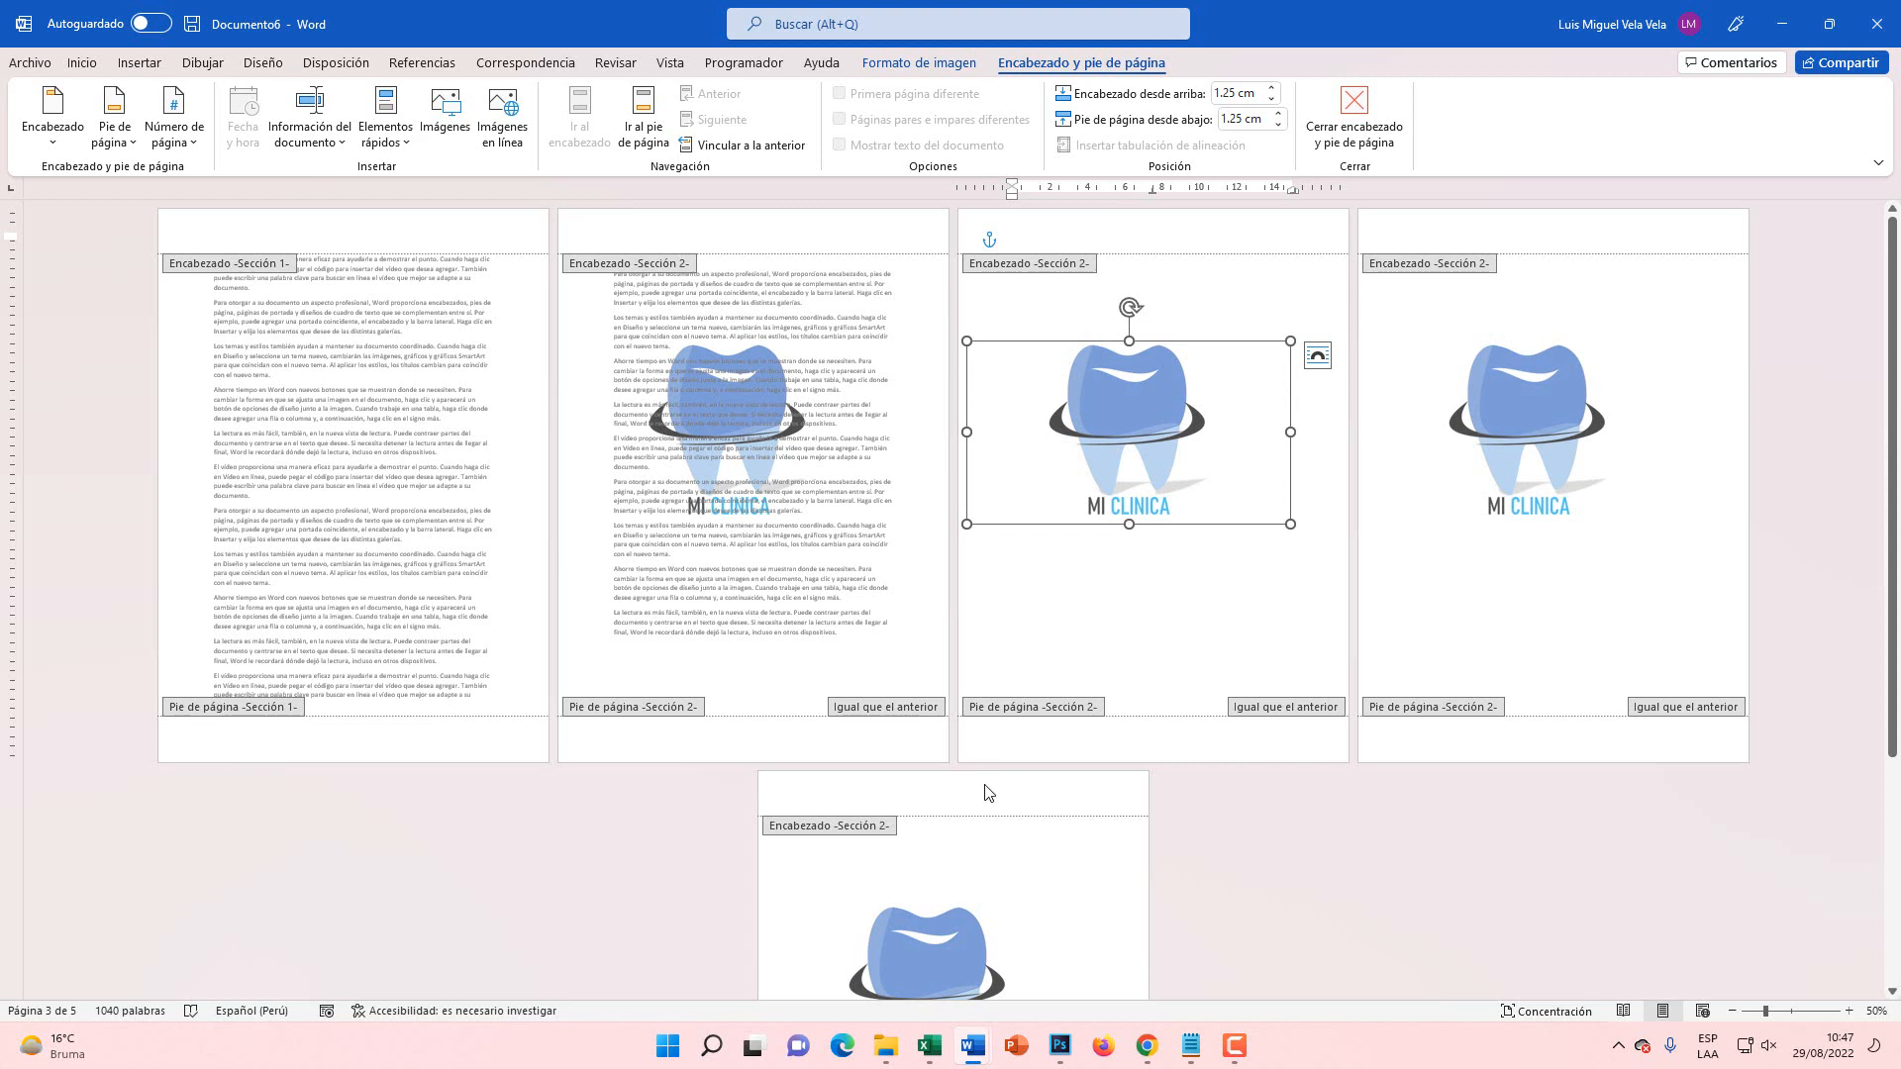
double_click(1554, 626)
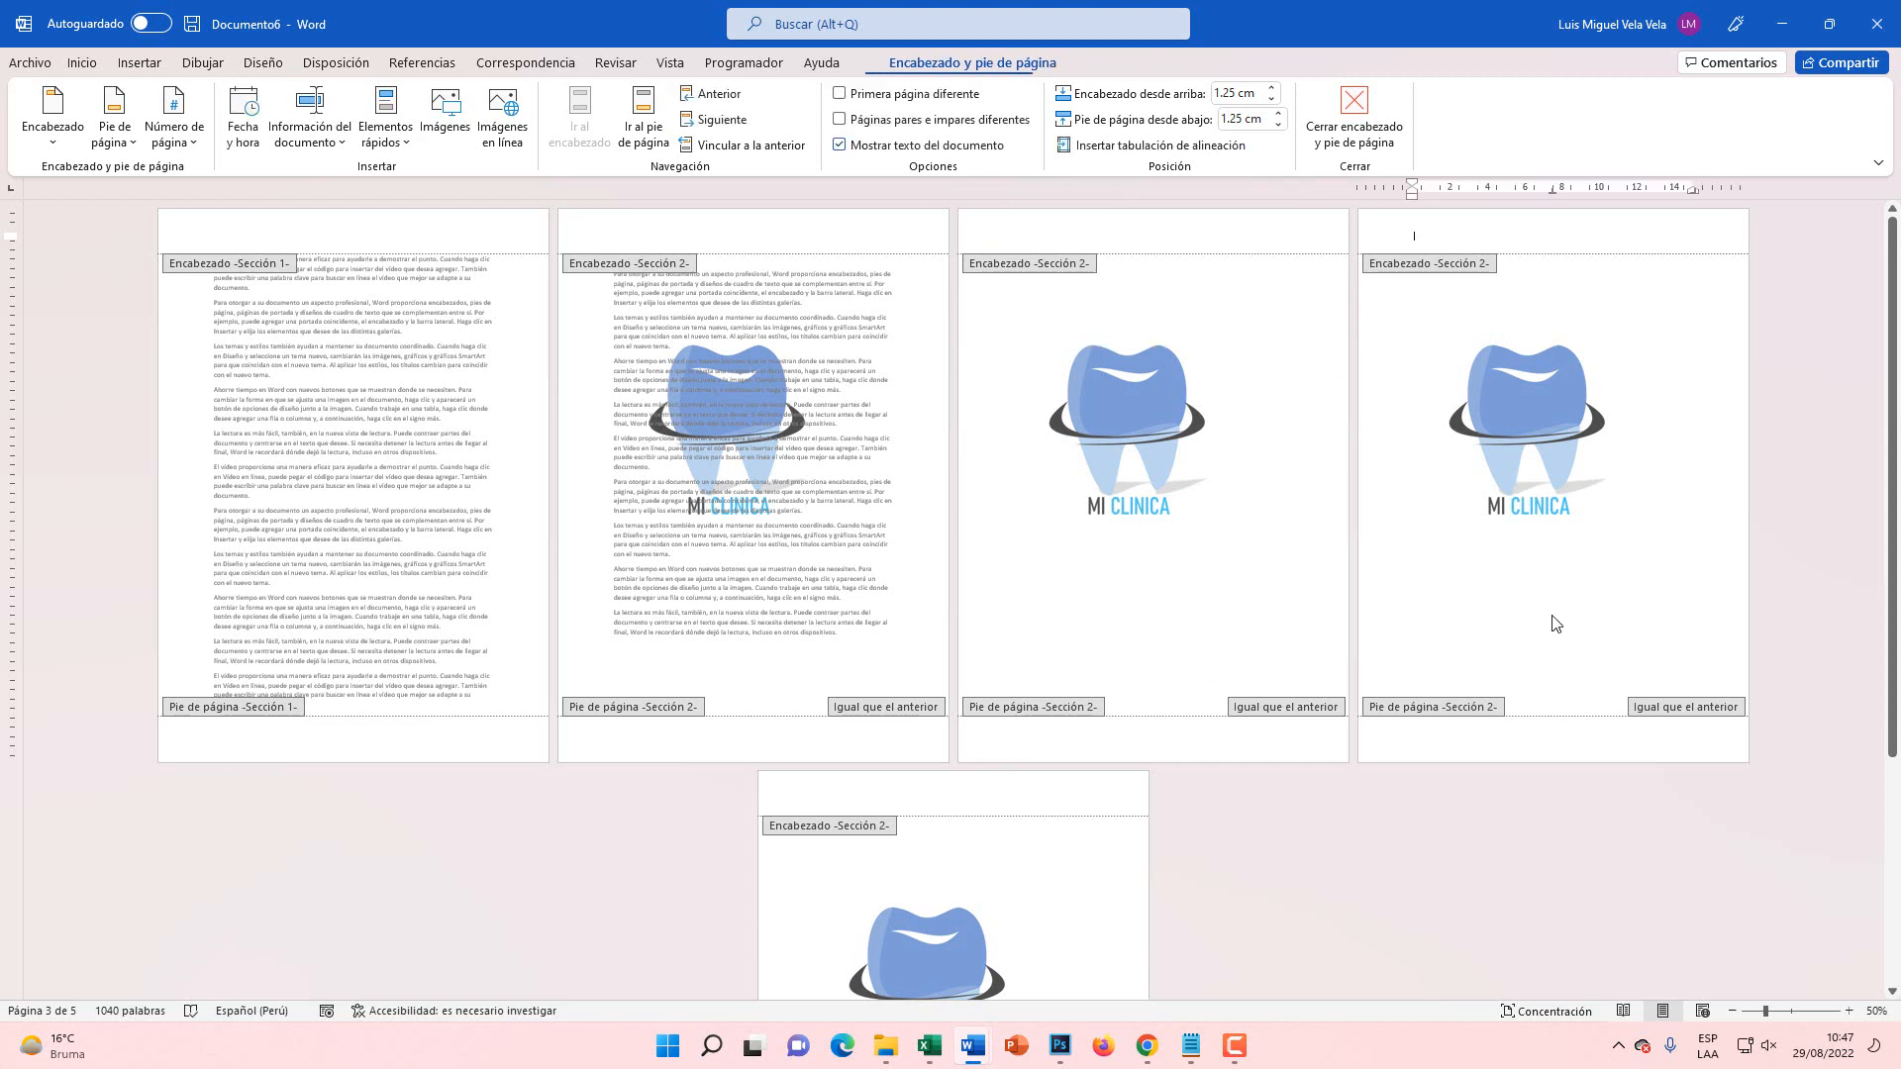
- Insert a next-page section break (Página siguiente) near the end of page four
key(super+plus)
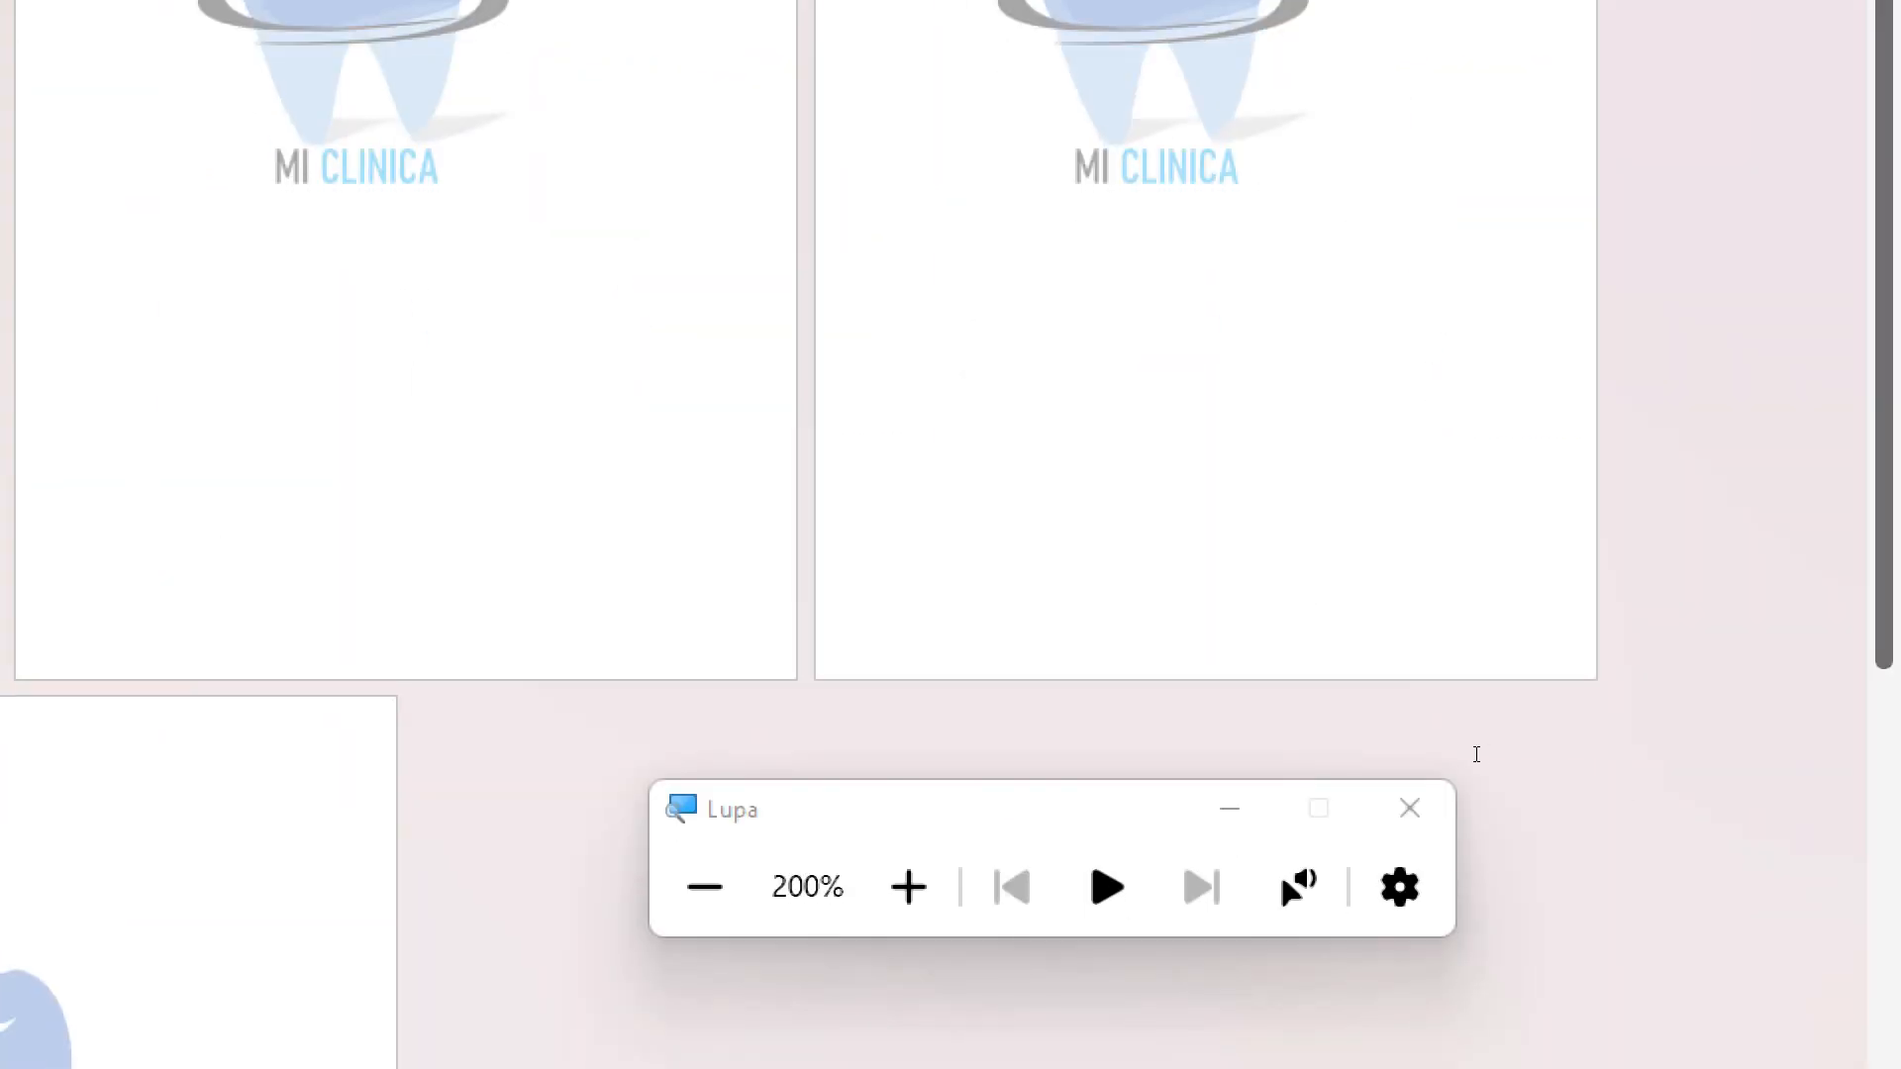
key(super+Escape)
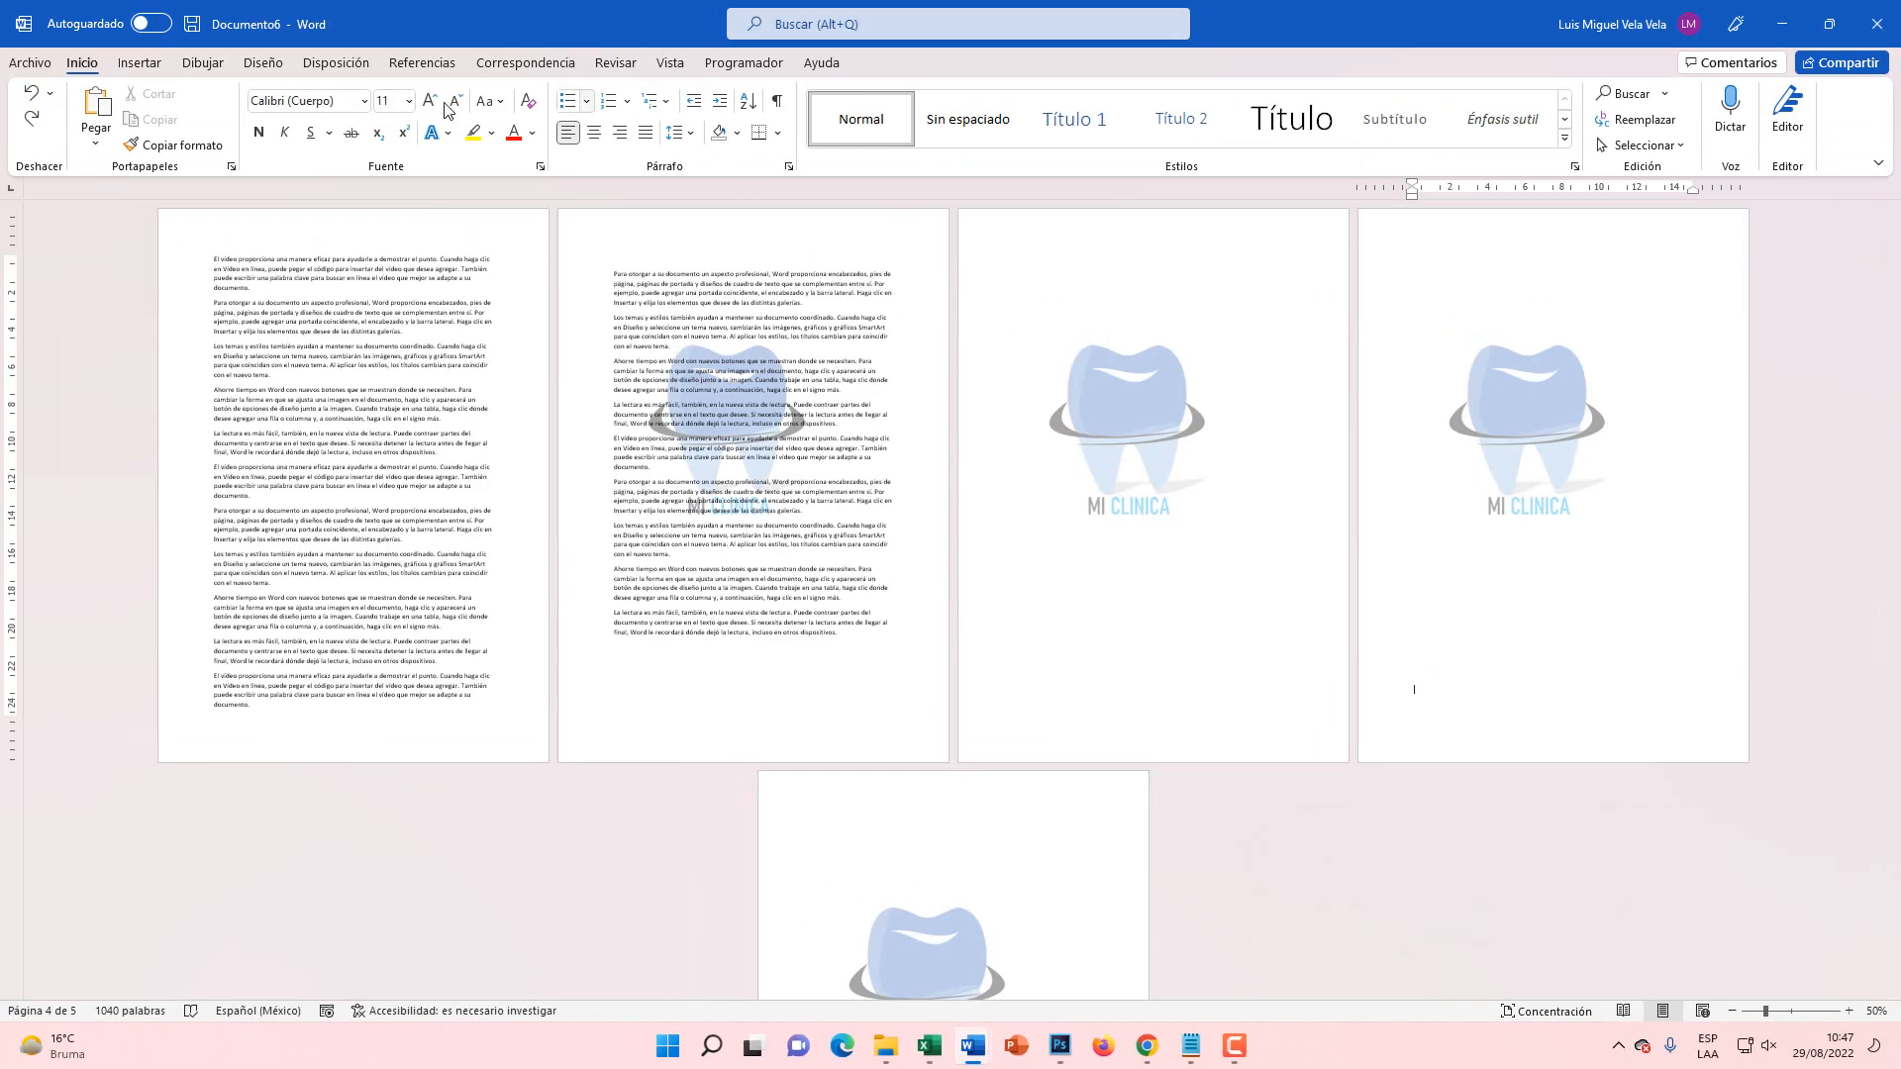
click(259, 67)
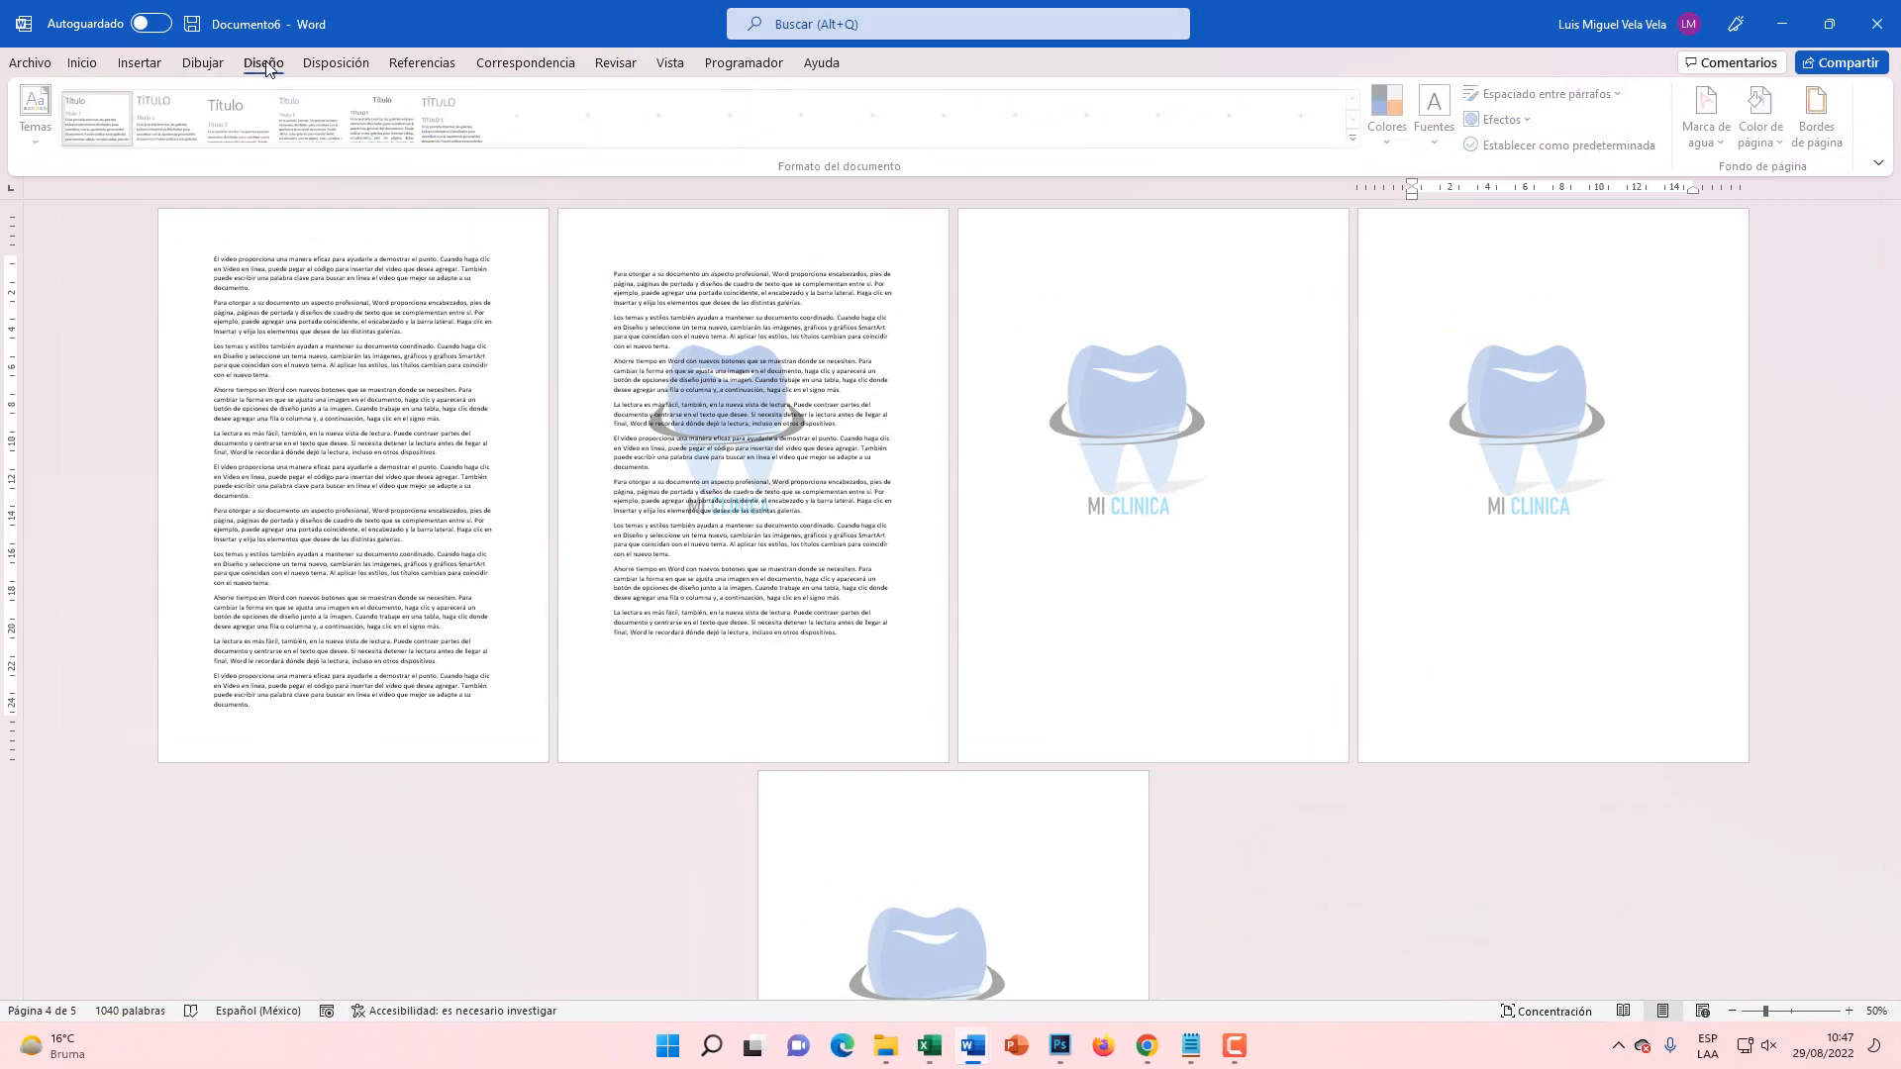
click(329, 62)
key(super+plus)
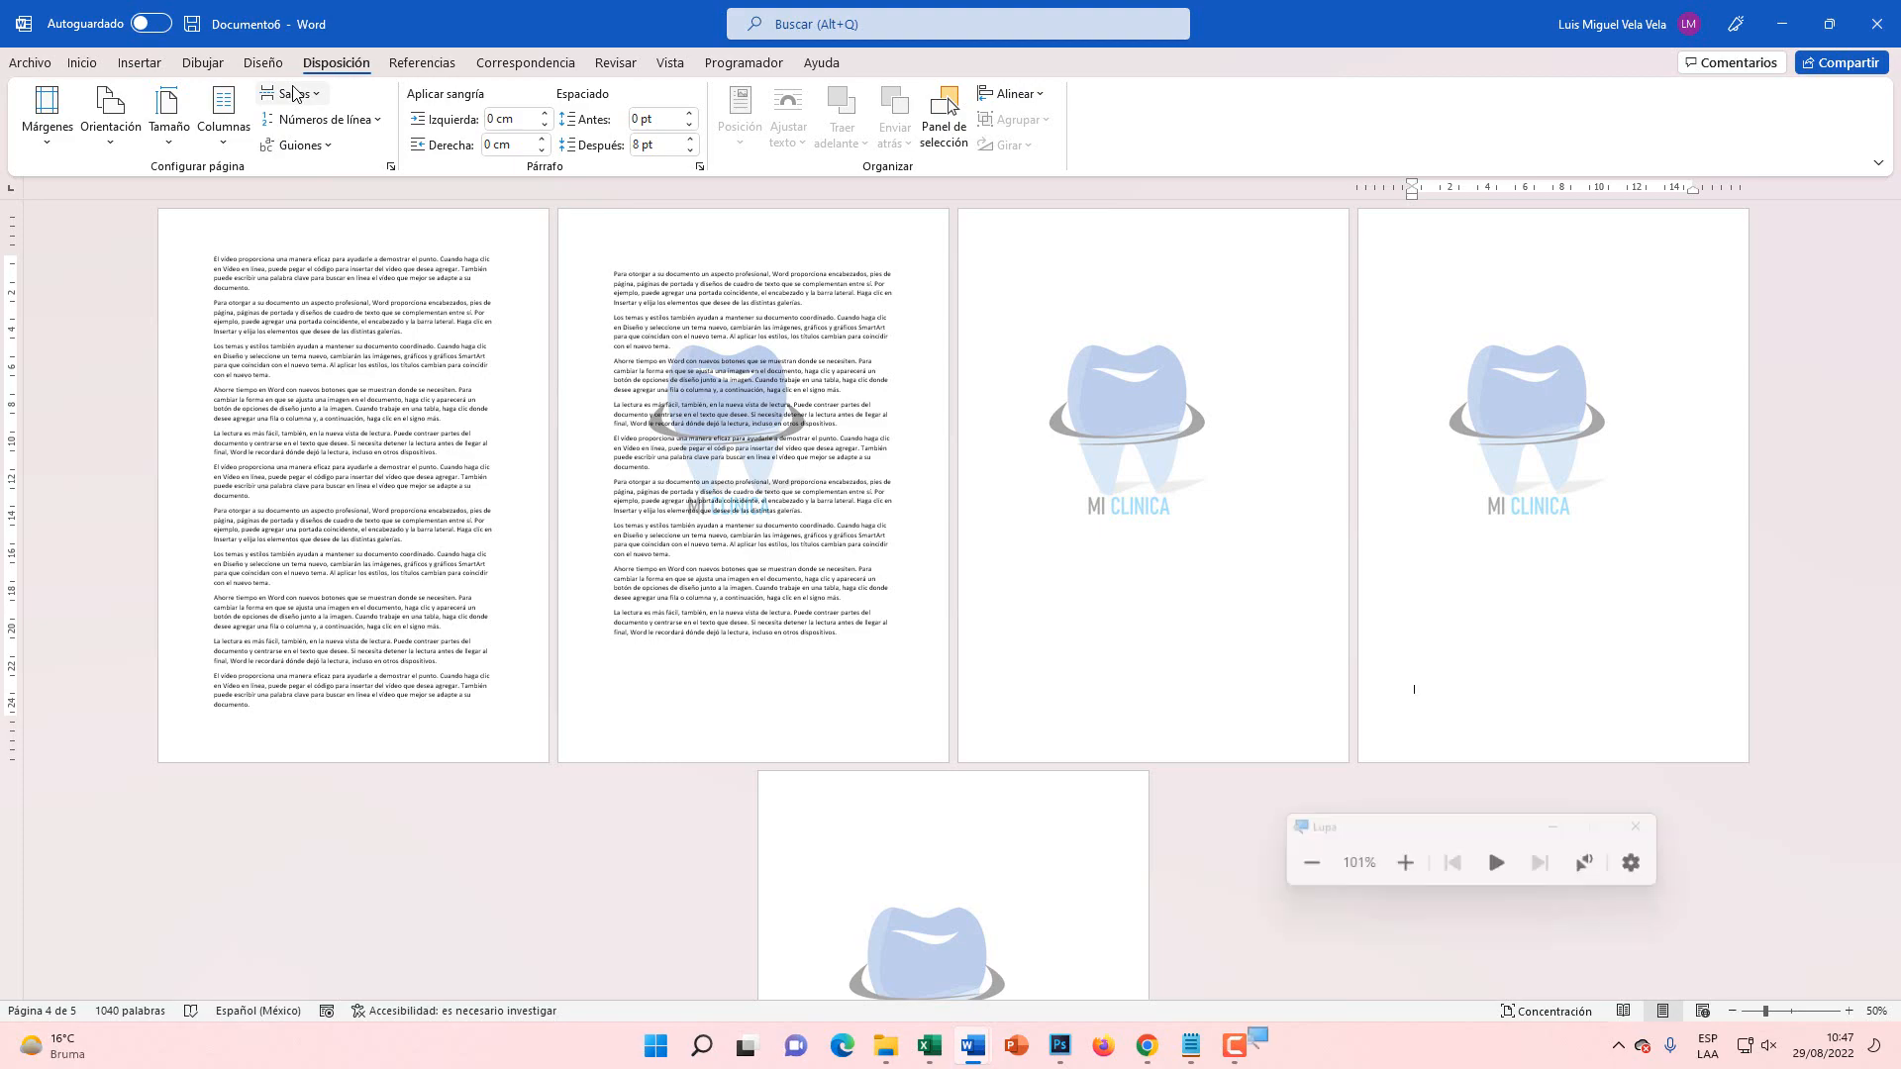
click(293, 94)
key(super+Escape)
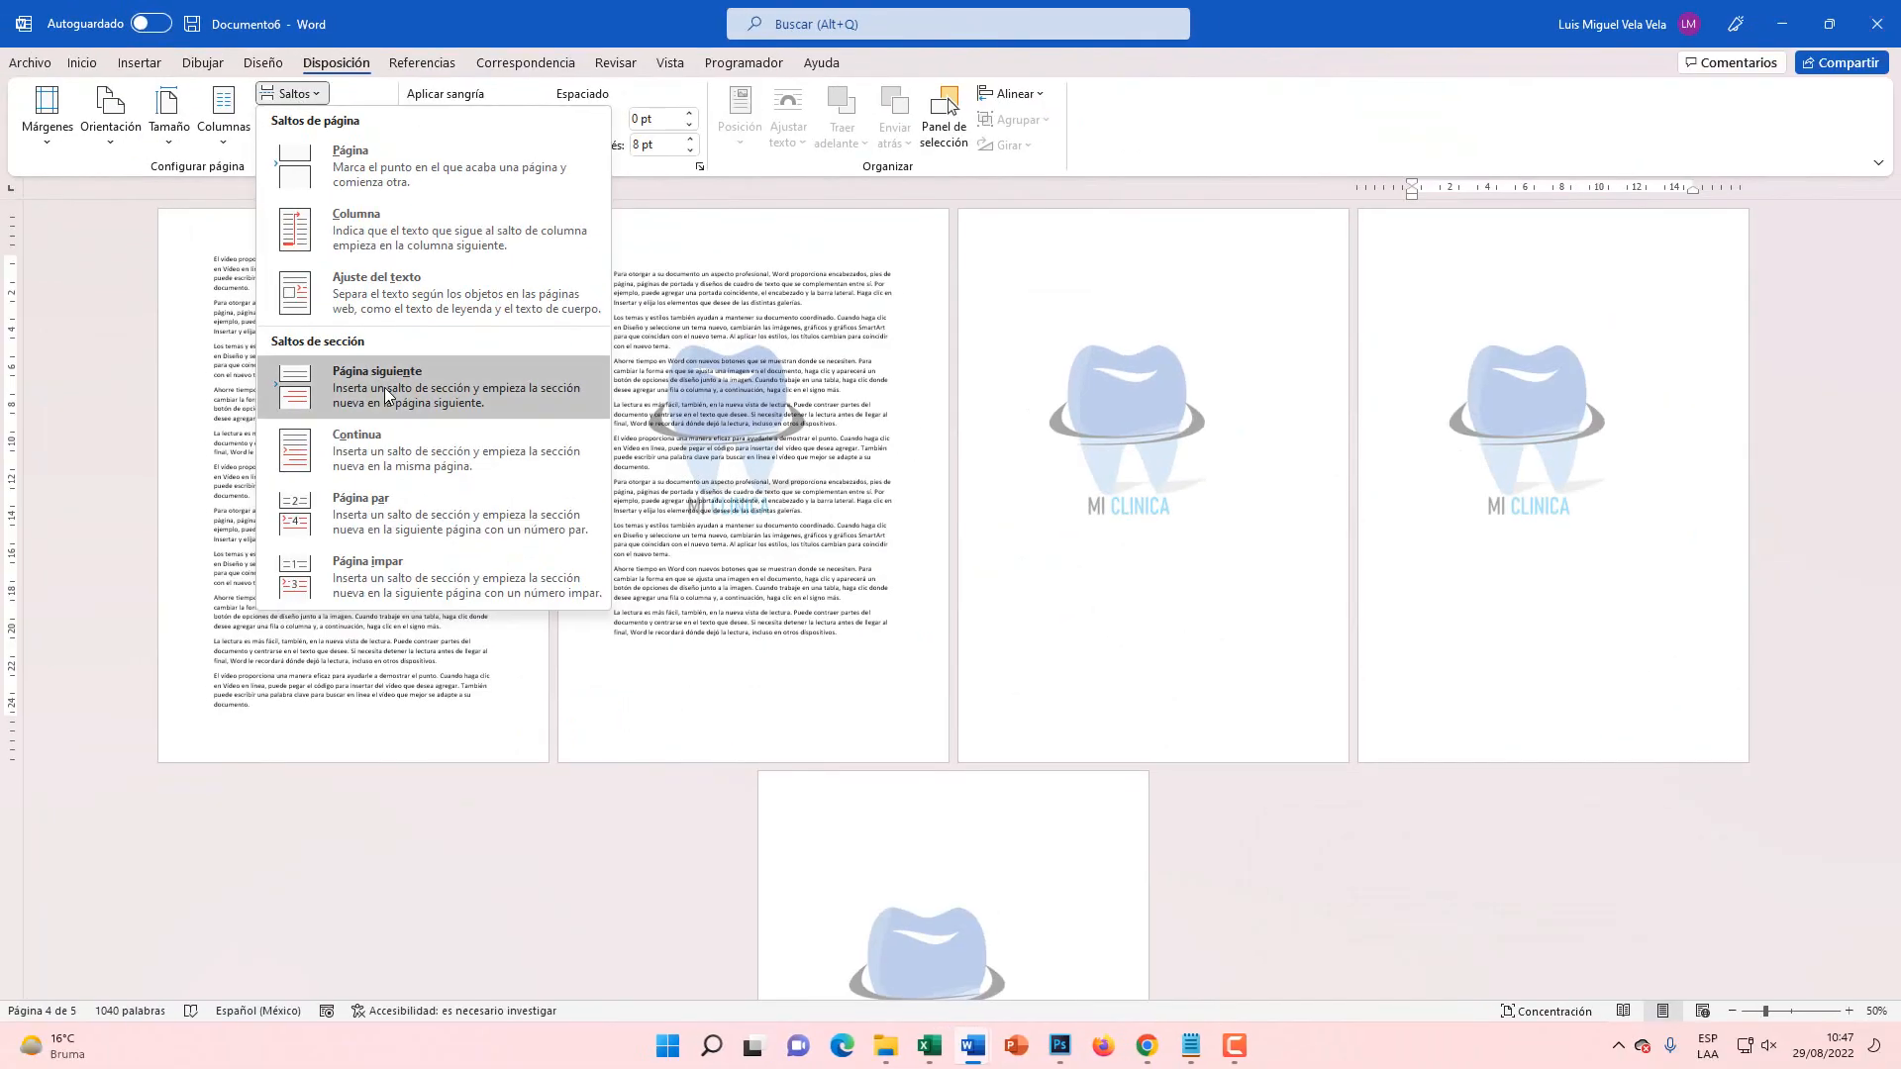
click(383, 390)
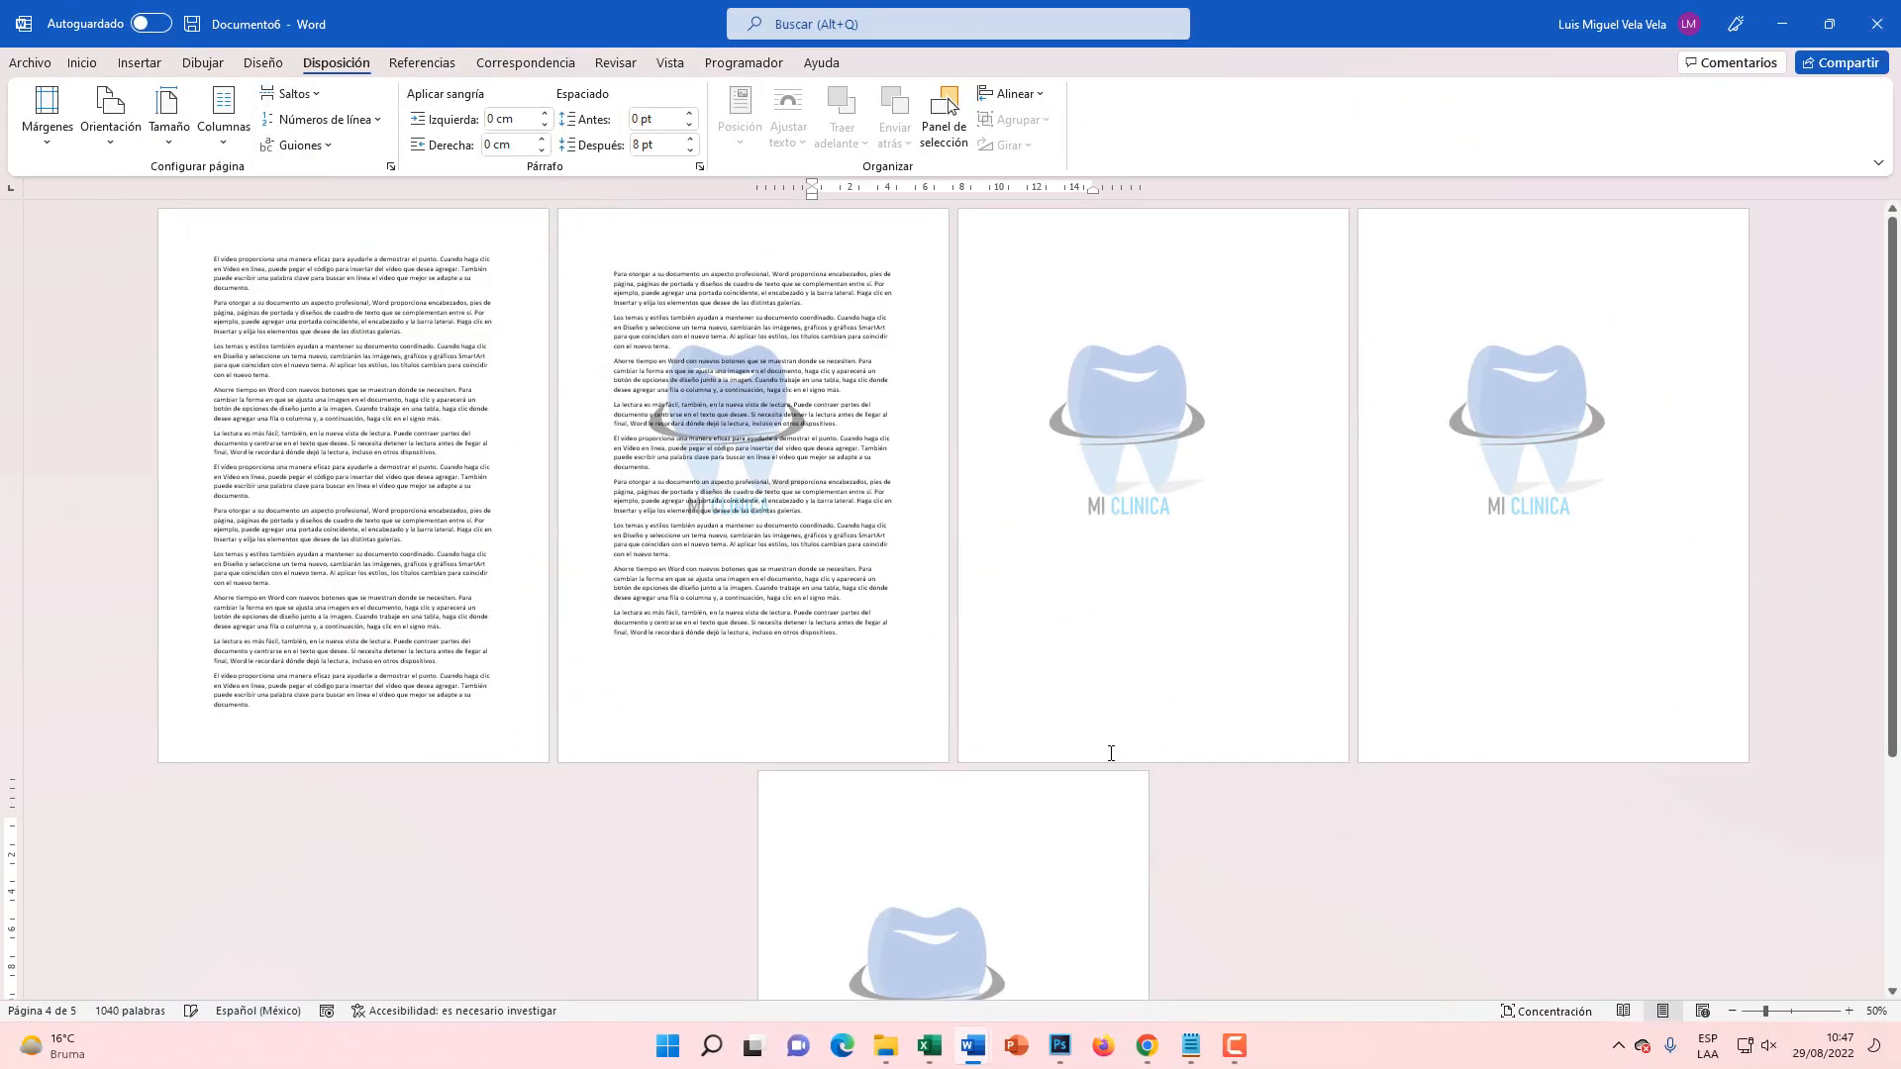
- Open the section 3 header on page five and unlink it from the previous section by turning off Vincular a la anterior
double_click(862, 728)
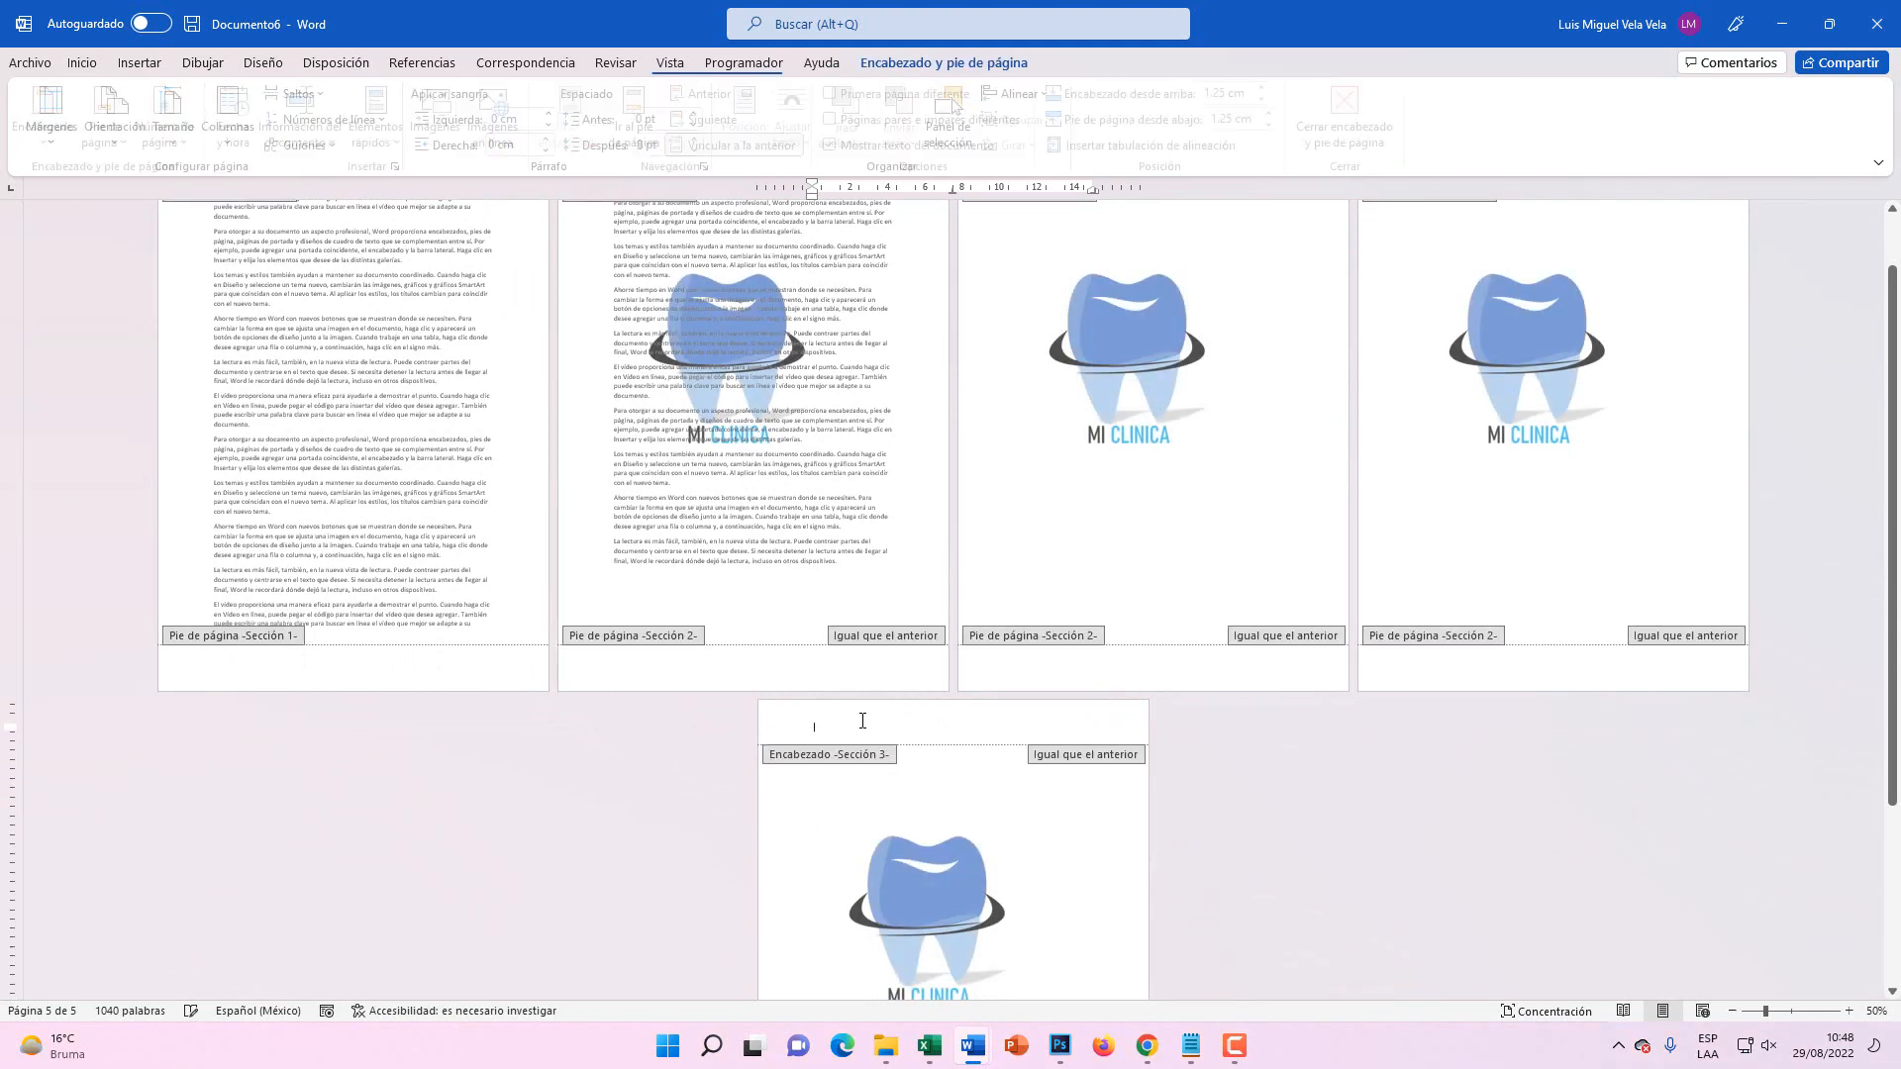
key(super+plus)
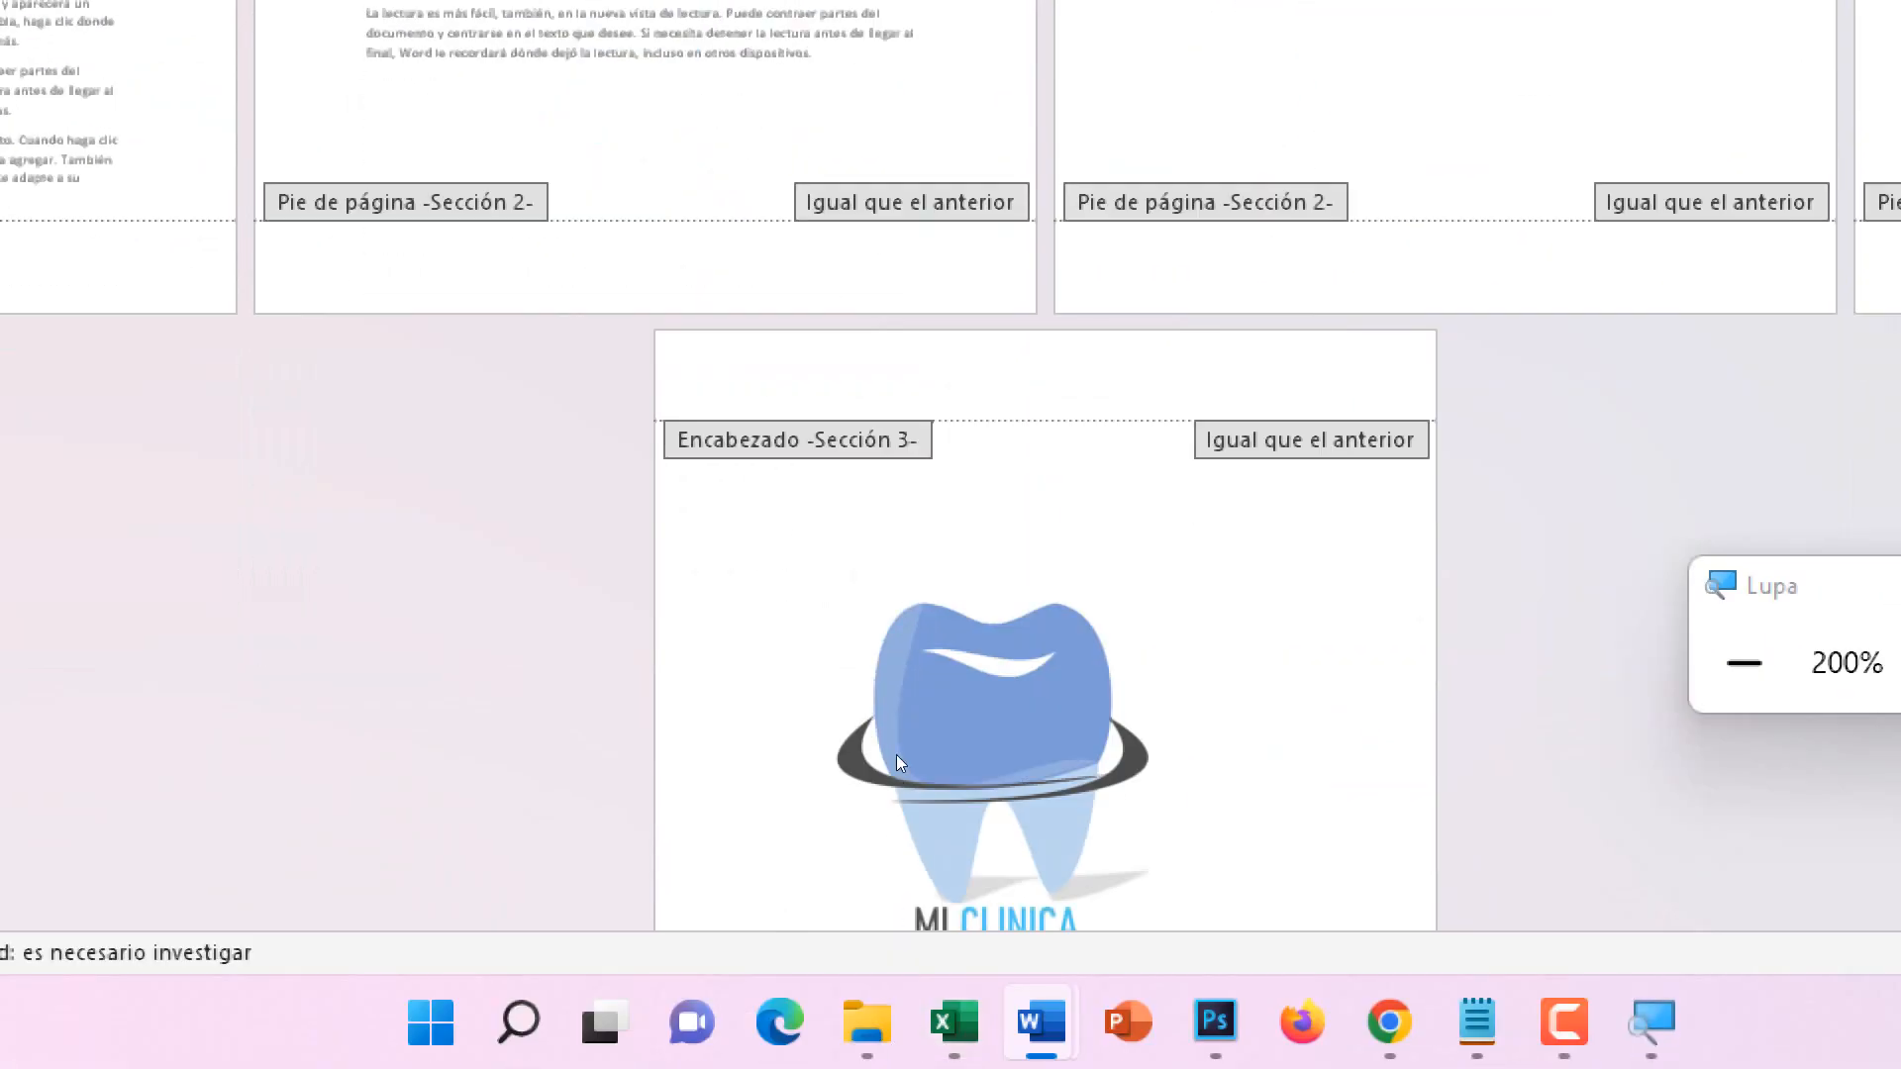
key(super+Escape)
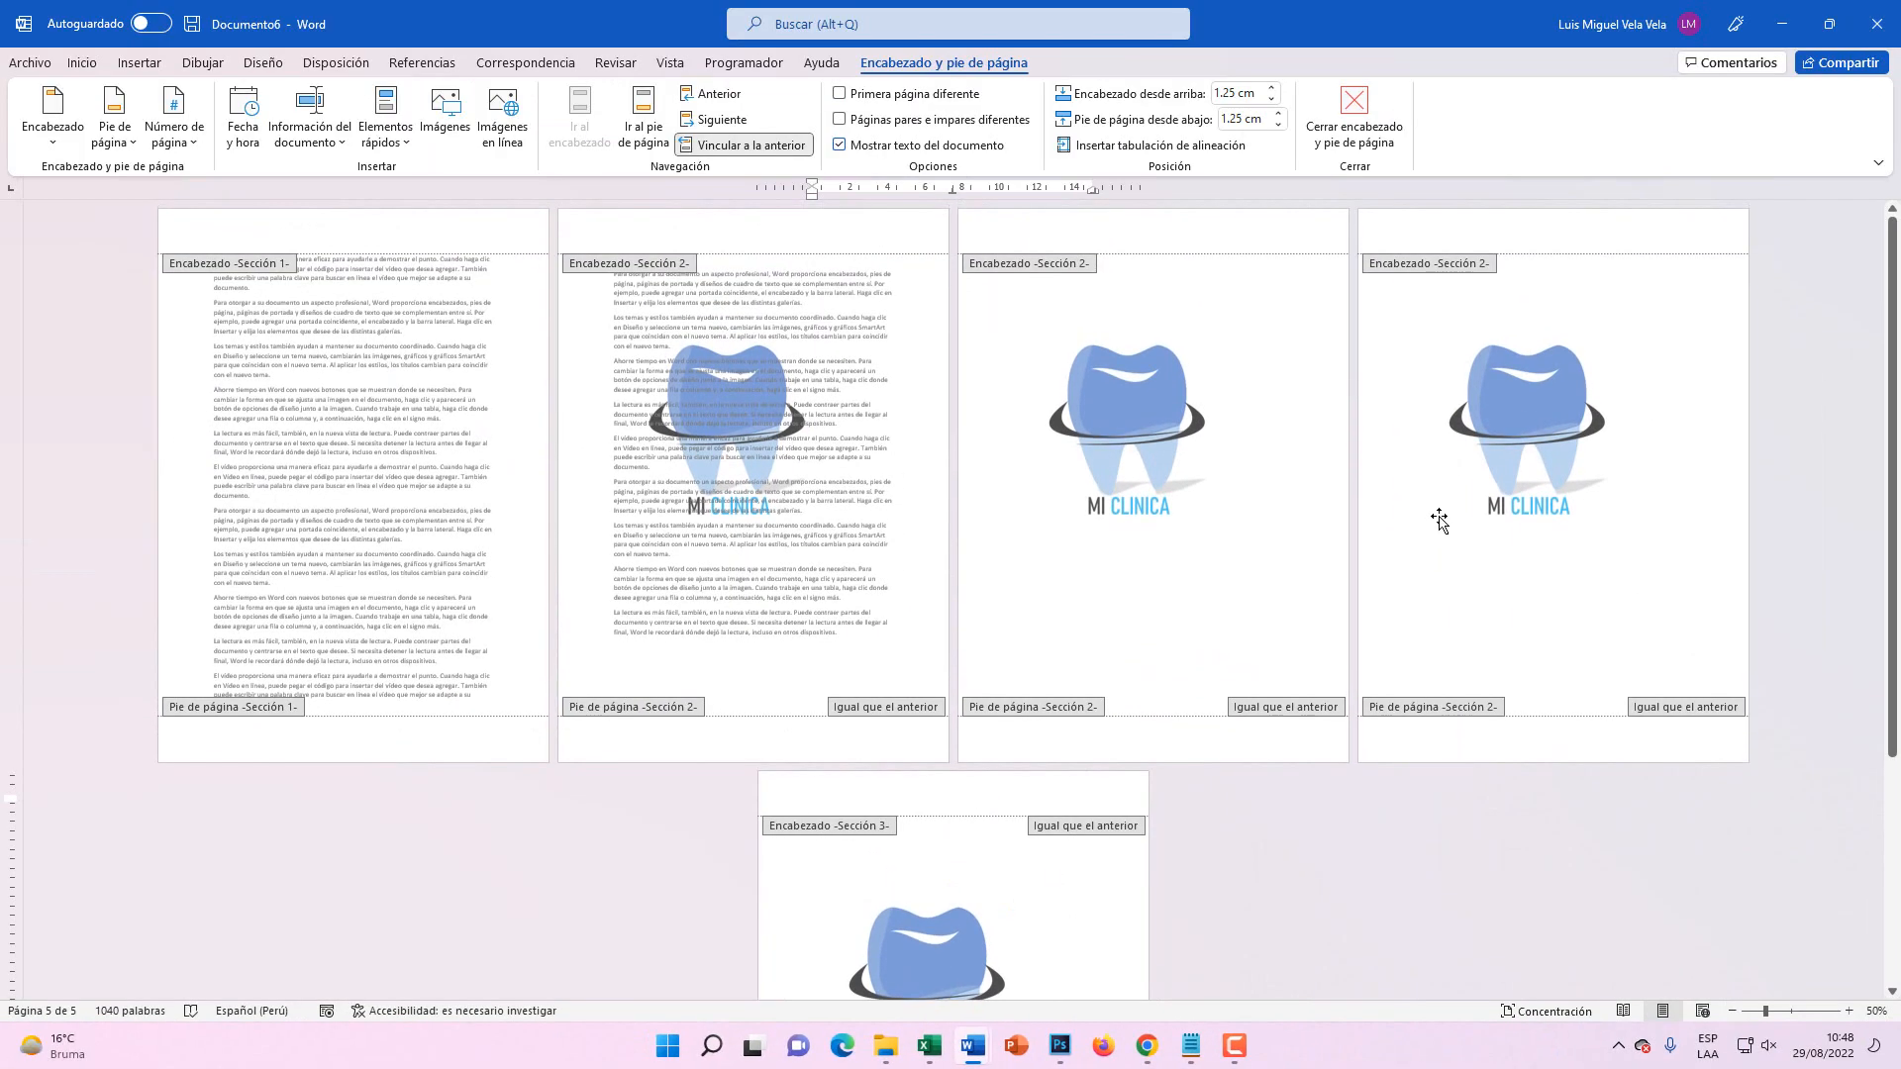
scroll(916, 768, down, 2)
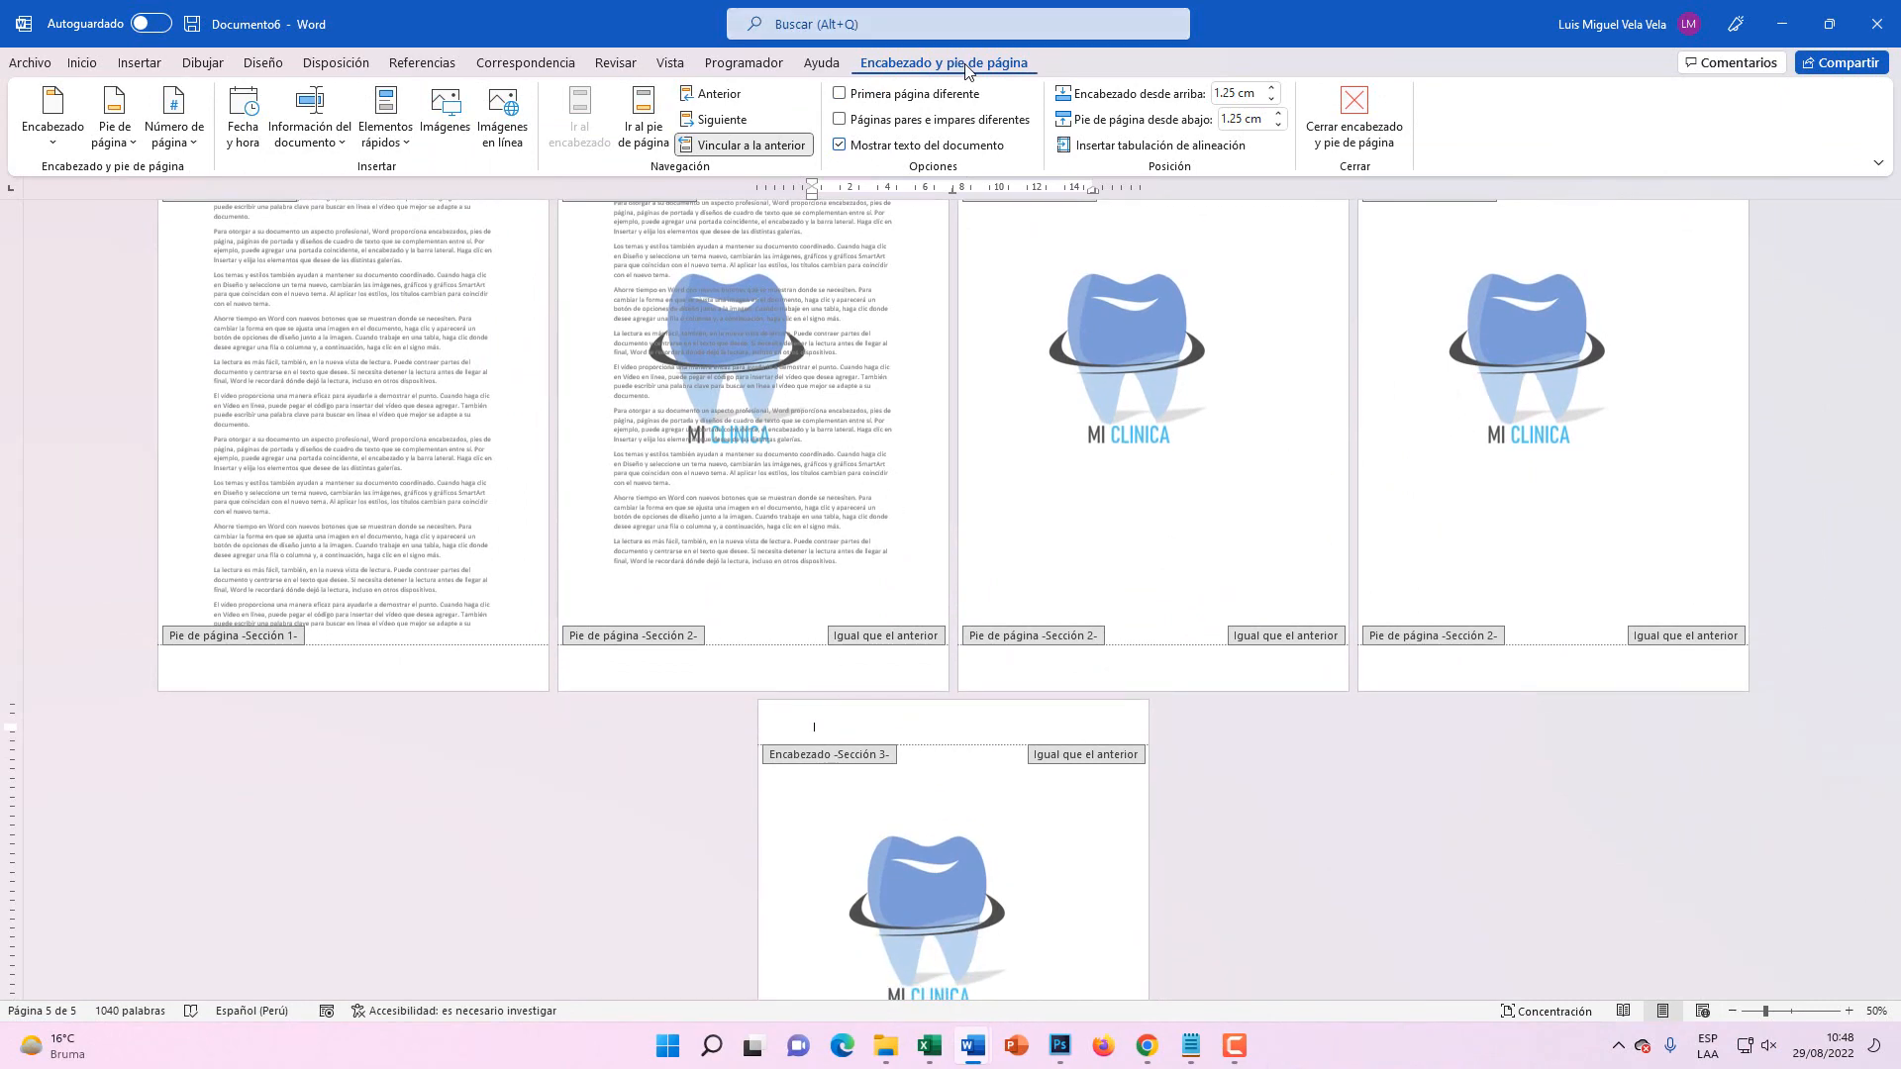
key(super+plus)
key(super+Escape)
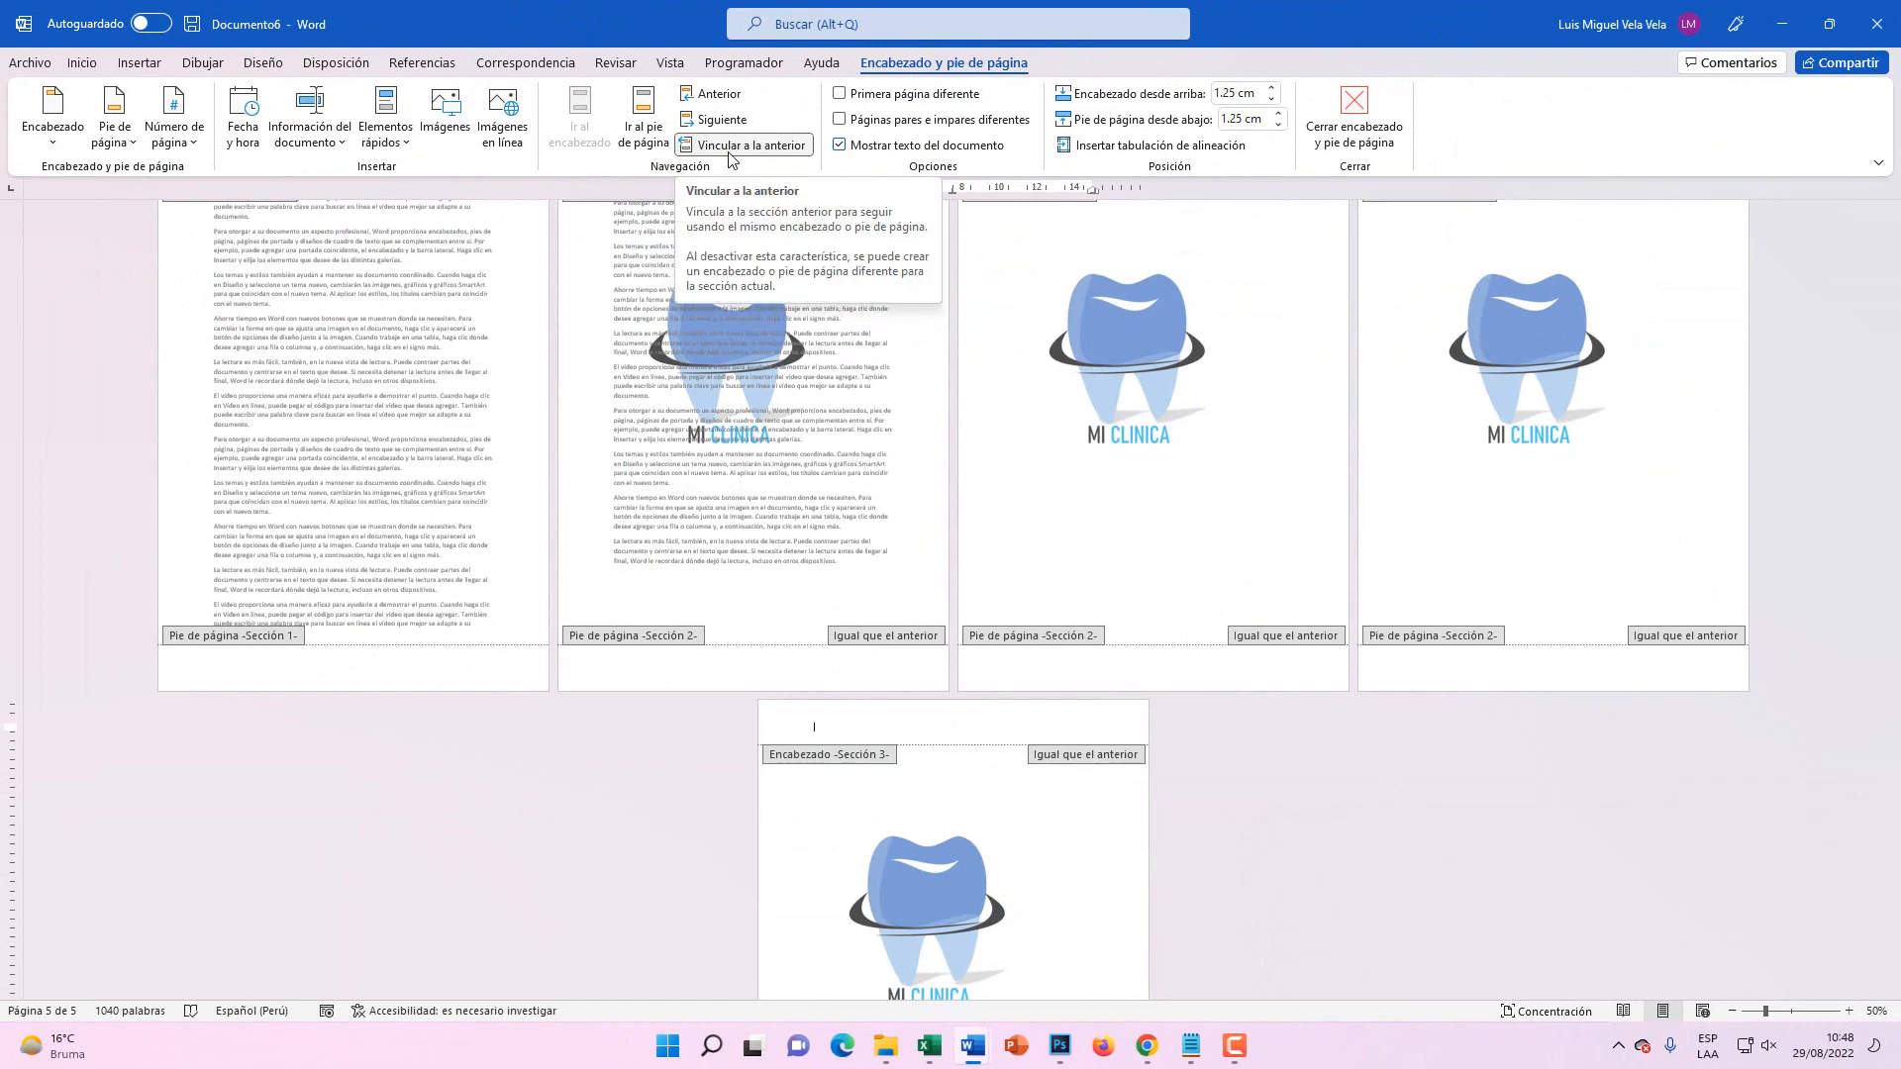
click(732, 147)
- Delete the MI CLINICA logo from the section 3 header on page five and check the preceding pages
click(958, 757)
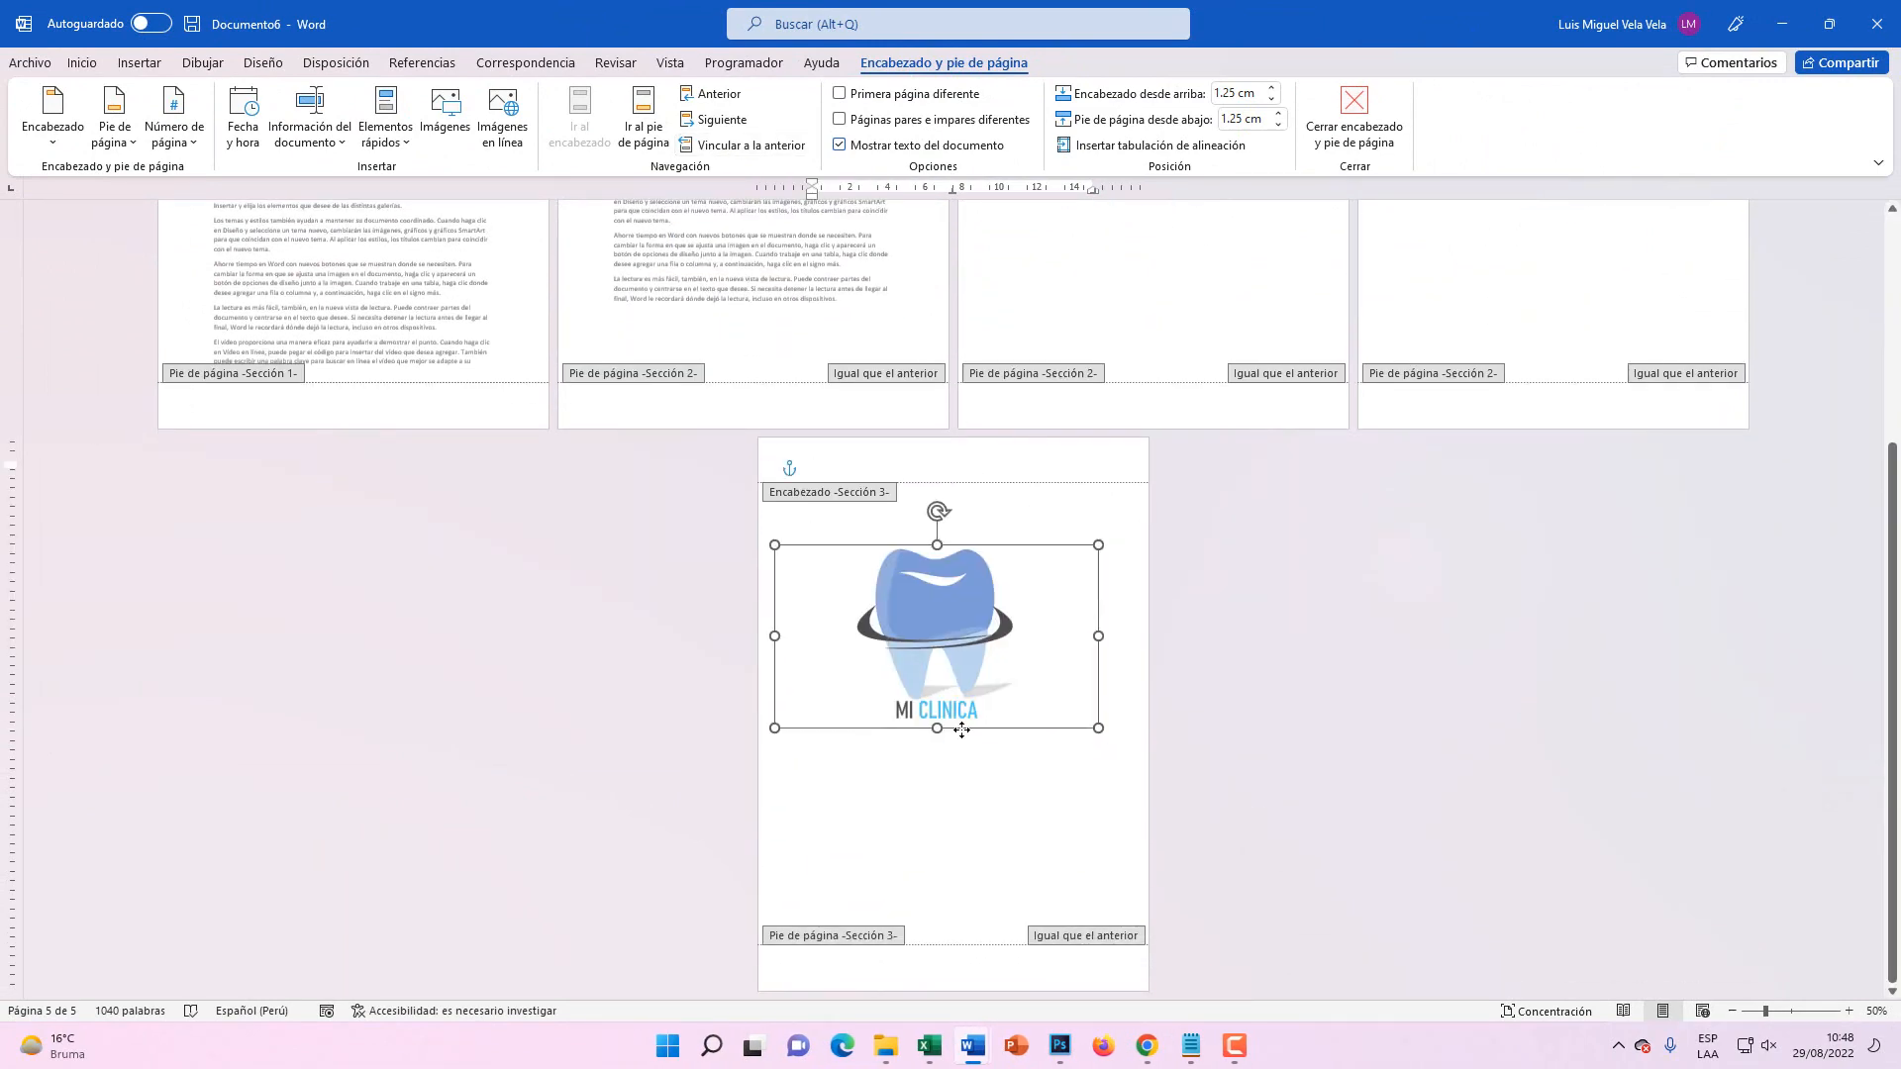
key(Delete)
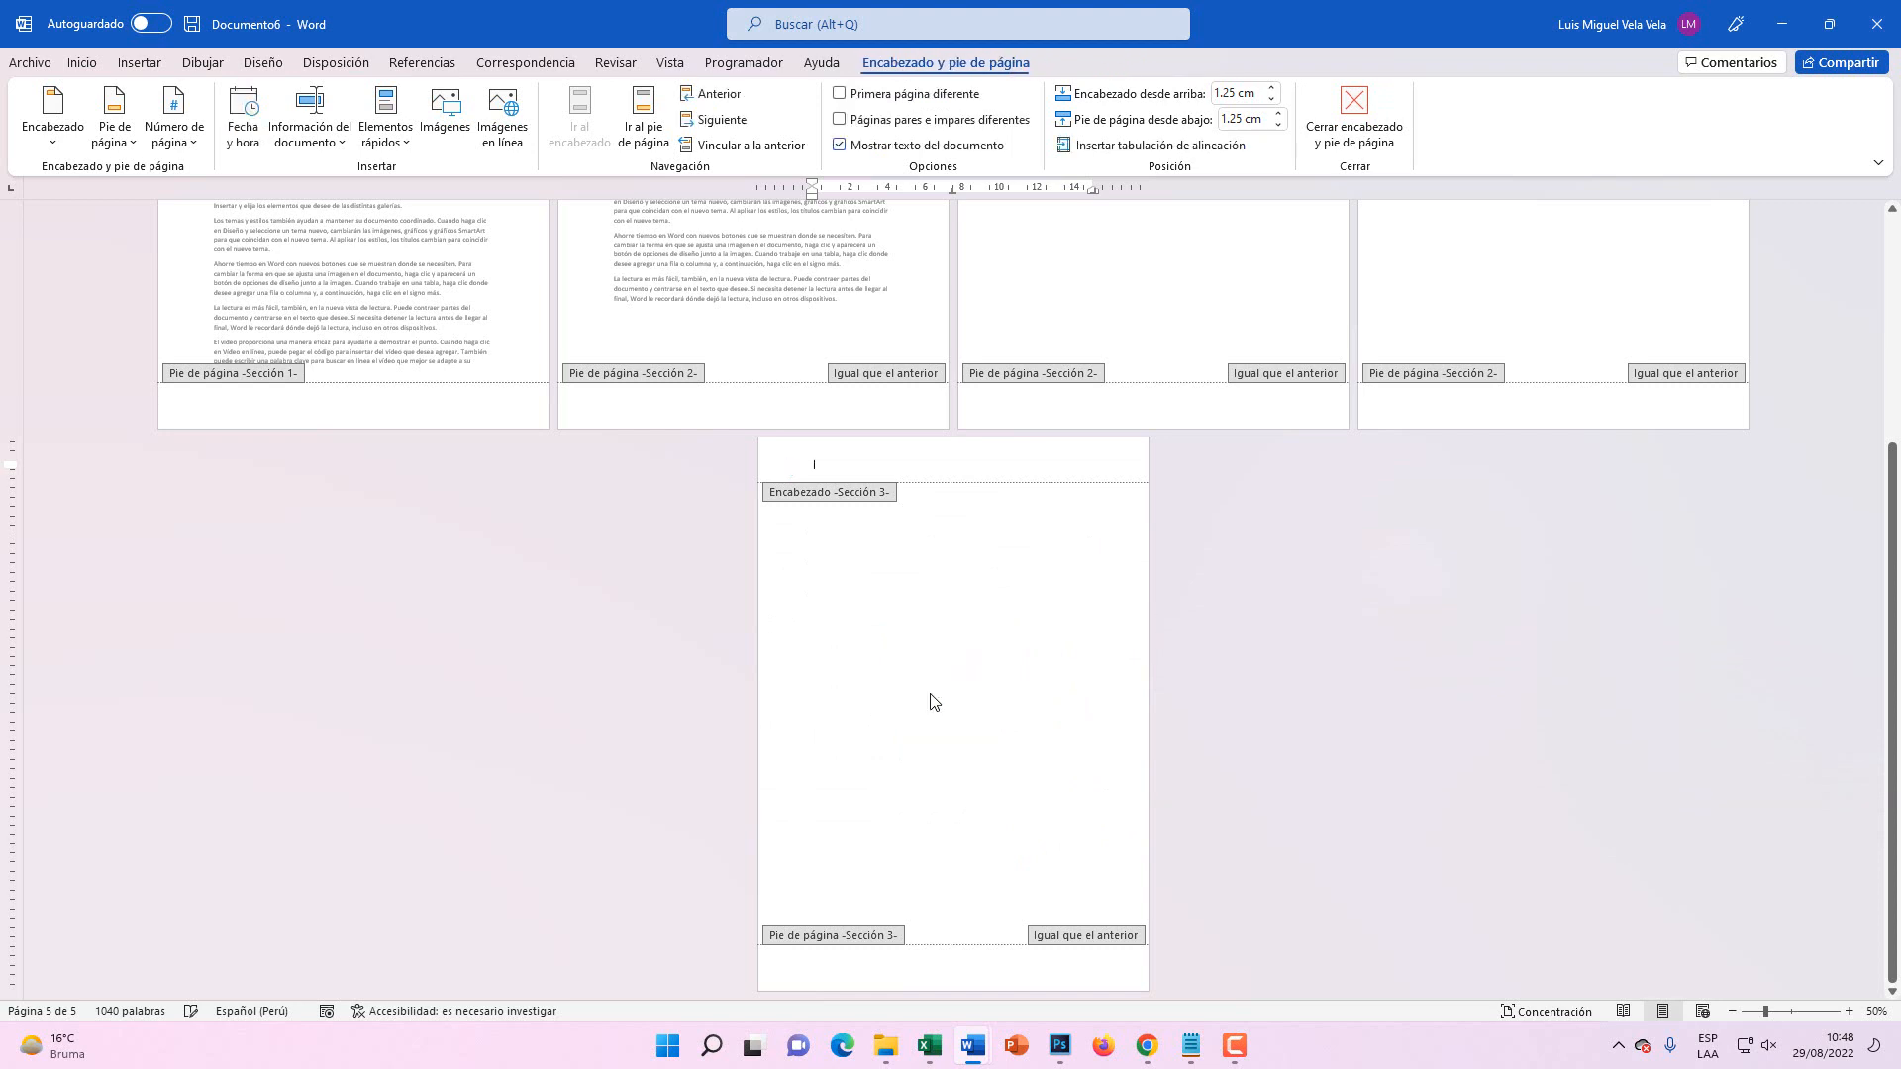
scroll(1141, 806, up, 3)
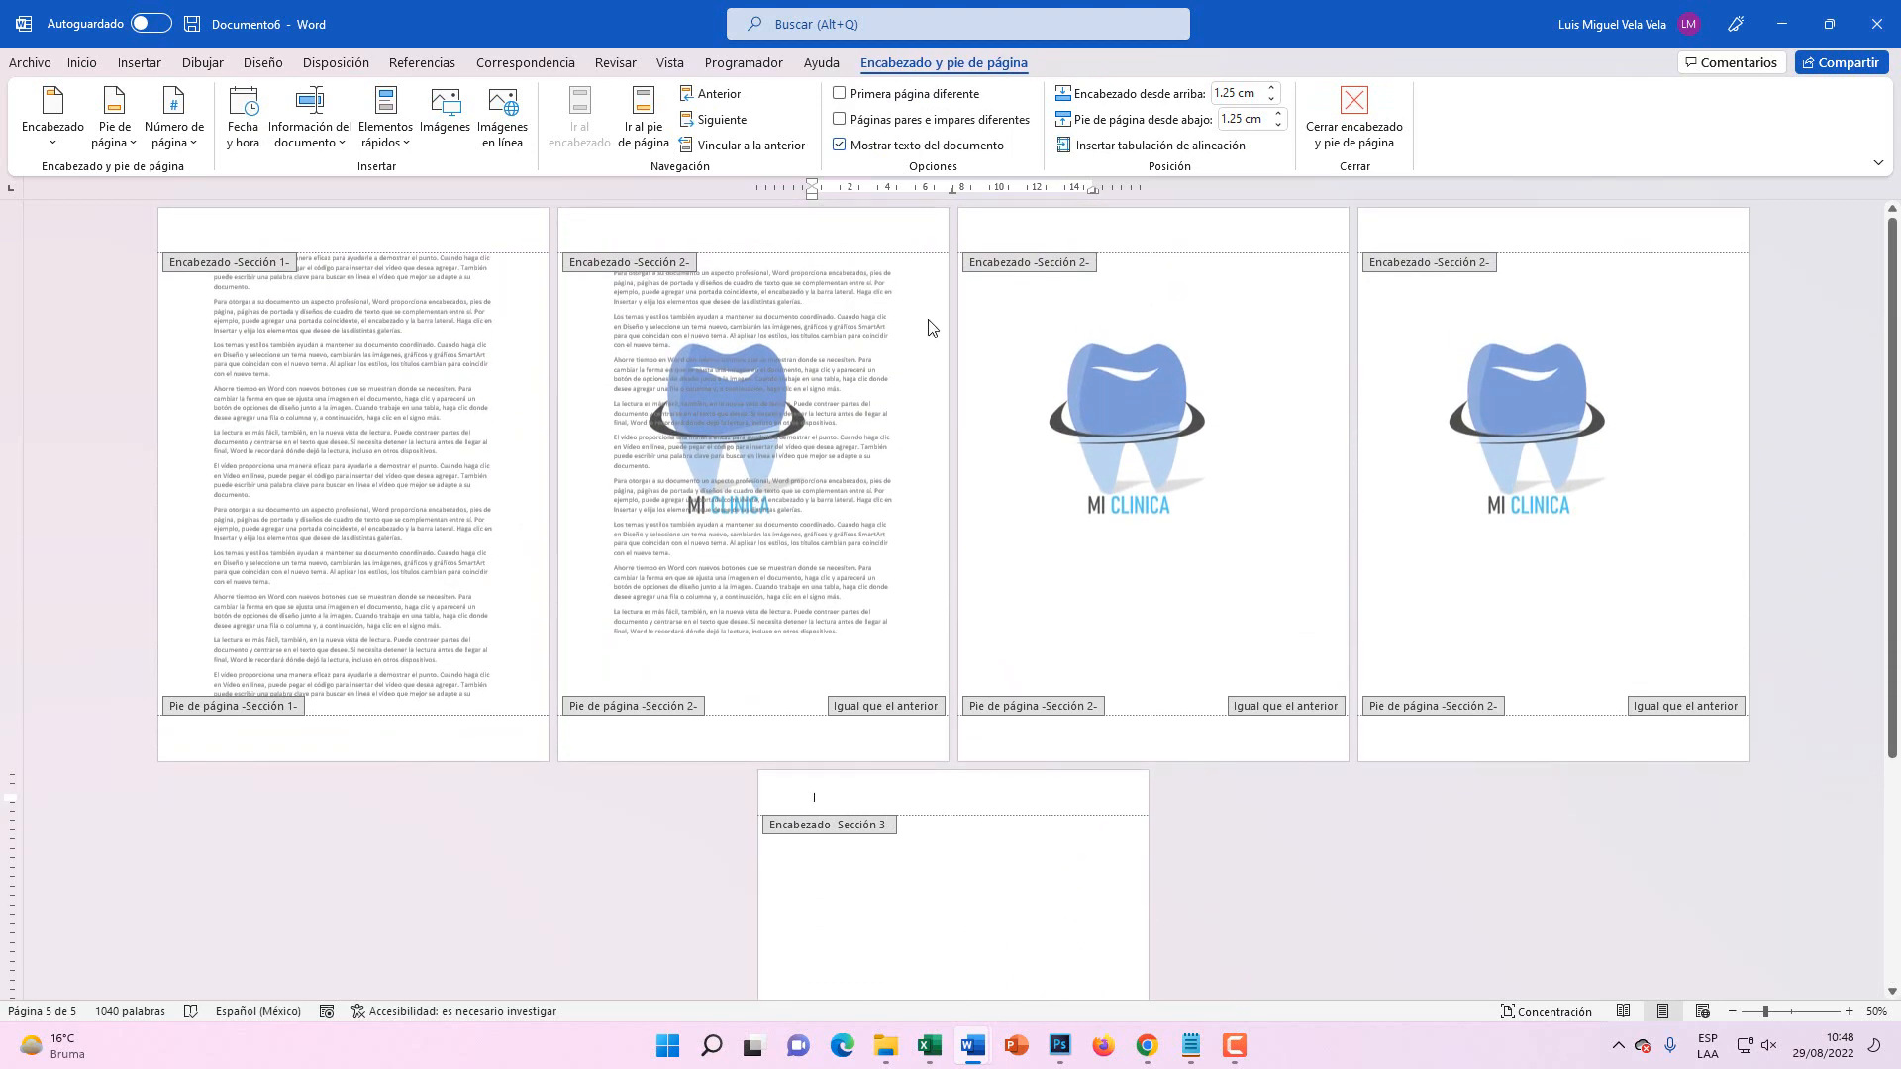